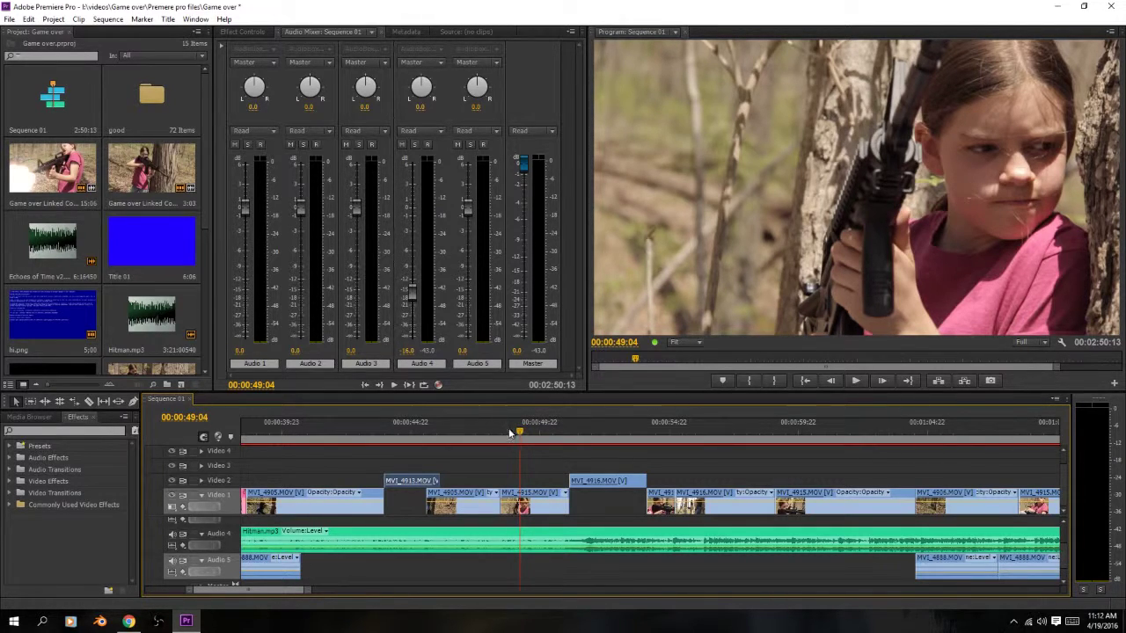
- Split the MVI_4915.MOV clip on Video 1 at 00:00:49:22, just as the rifle is raised to aim
mouse_move(518, 434)
left_mouse_down()
mouse_move(549, 437)
mouse_move(527, 447)
left_mouse_up()
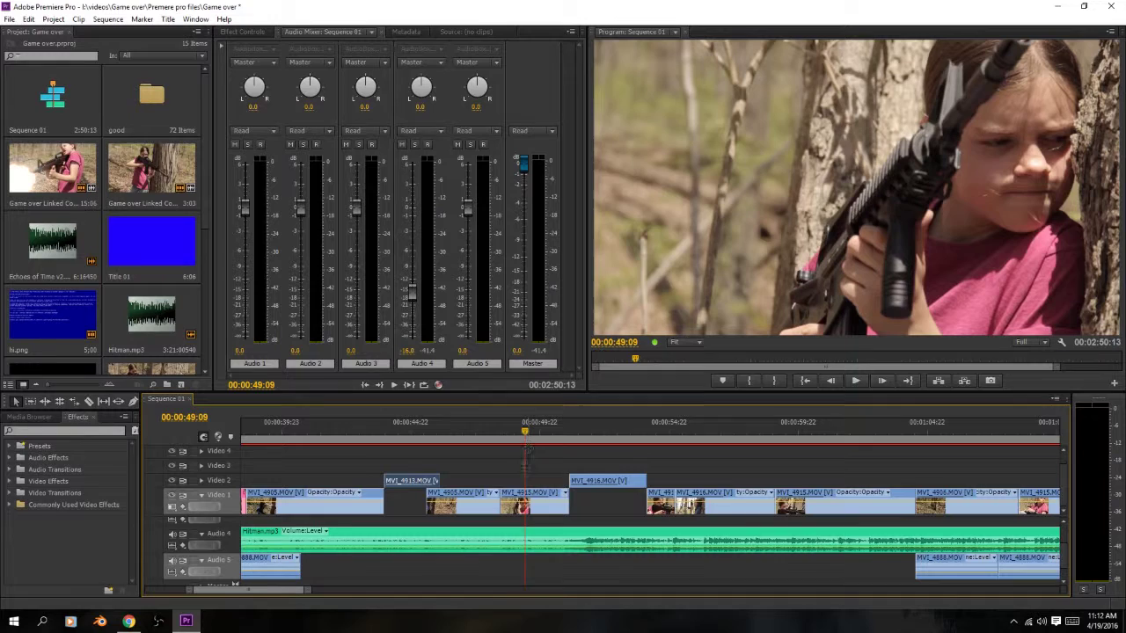
left_click(523, 434)
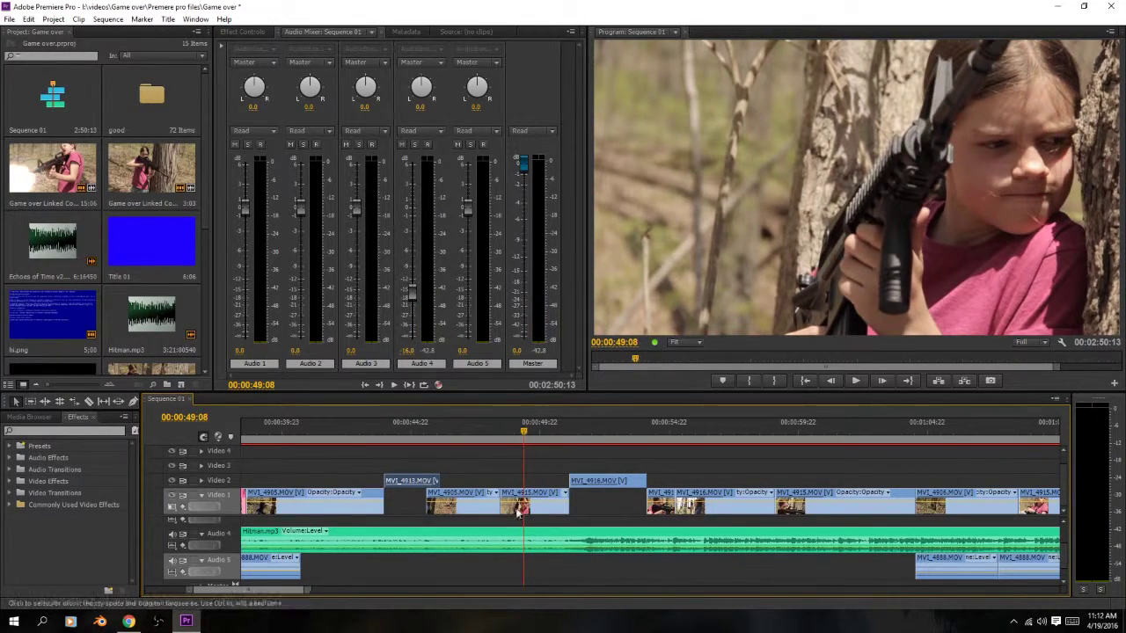
left_click(519, 513)
left_click_drag(521, 437, 516, 432)
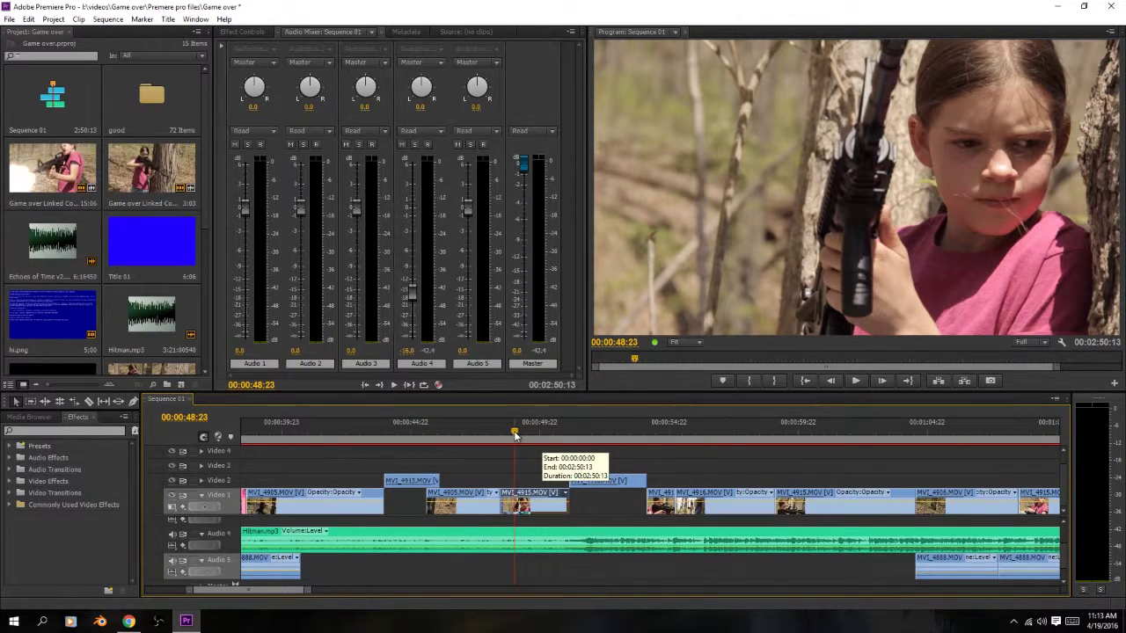
key("space")
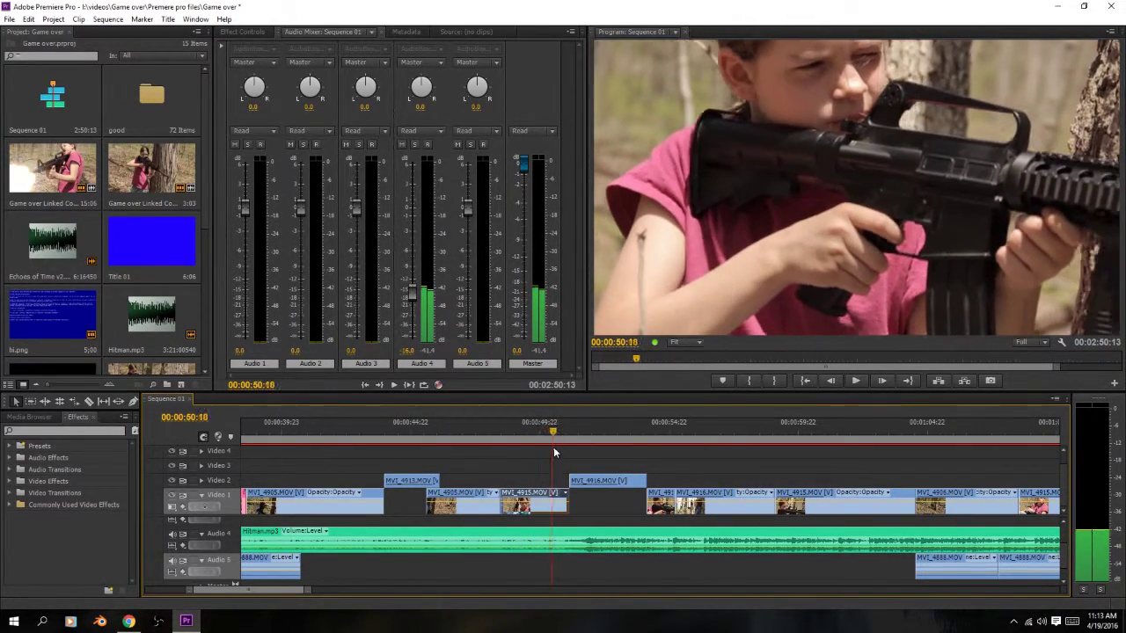
left_click_drag(553, 450, 539, 460)
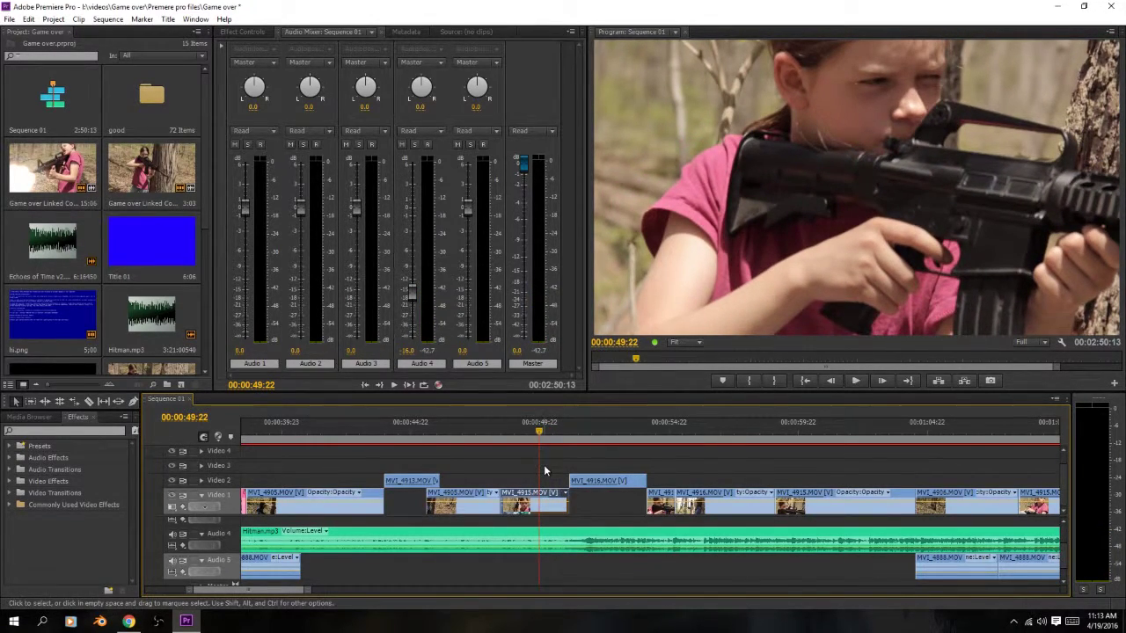
key("c")
left_click(544, 494)
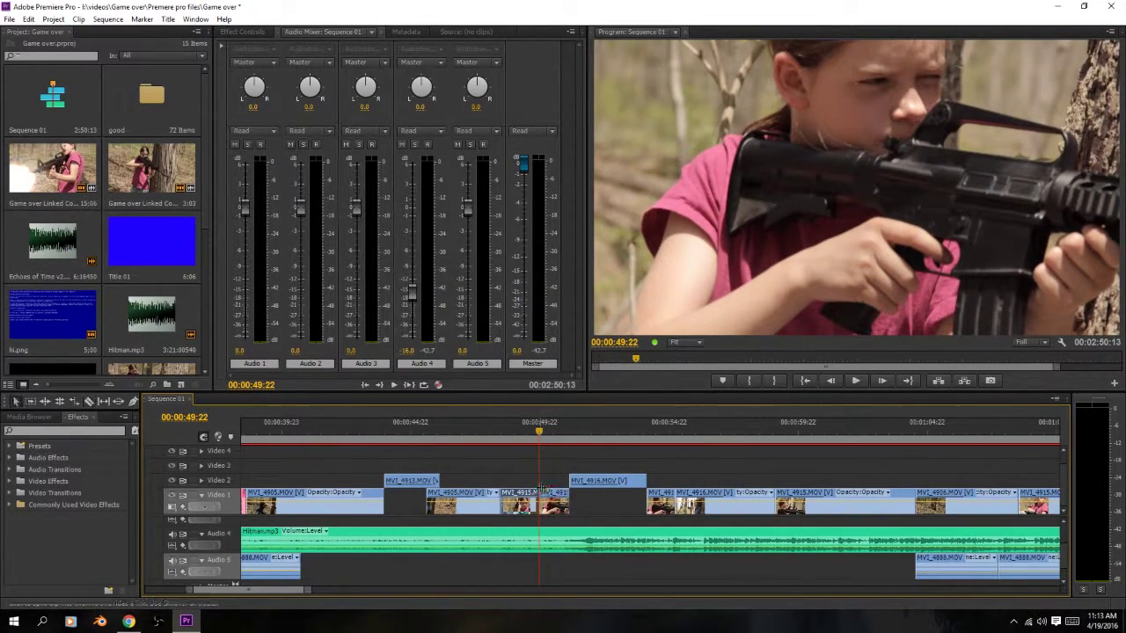
- Replace the second half of the split MVI_4915.MOV clip on Video 1 with an After Effects composition
left_click(539, 442)
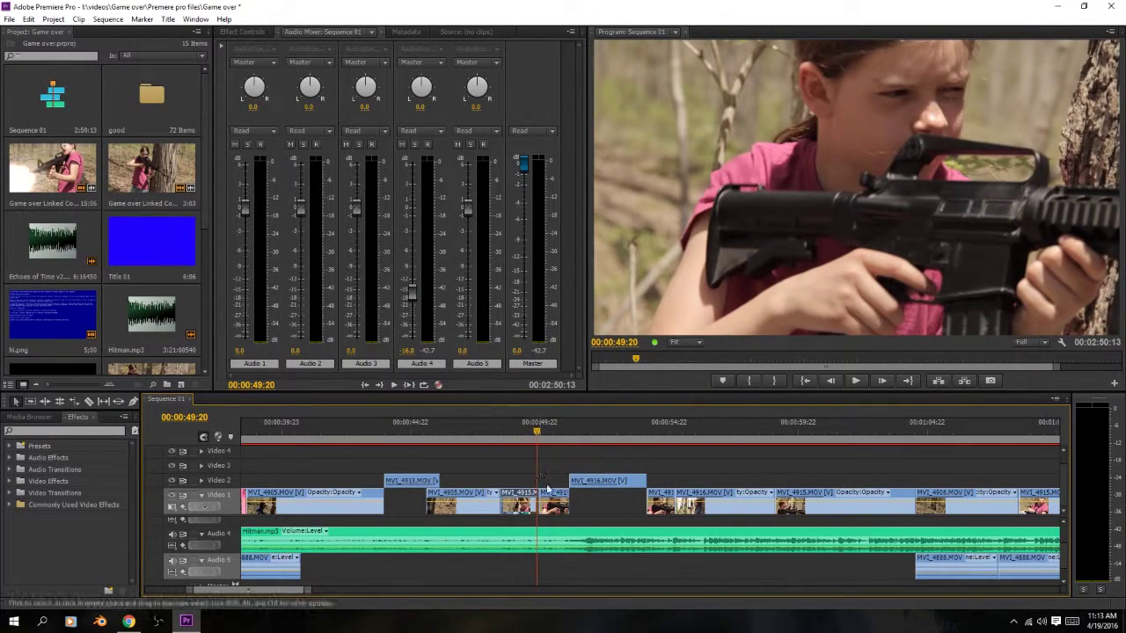
left_click(526, 434)
left_click_drag(526, 435, 551, 484)
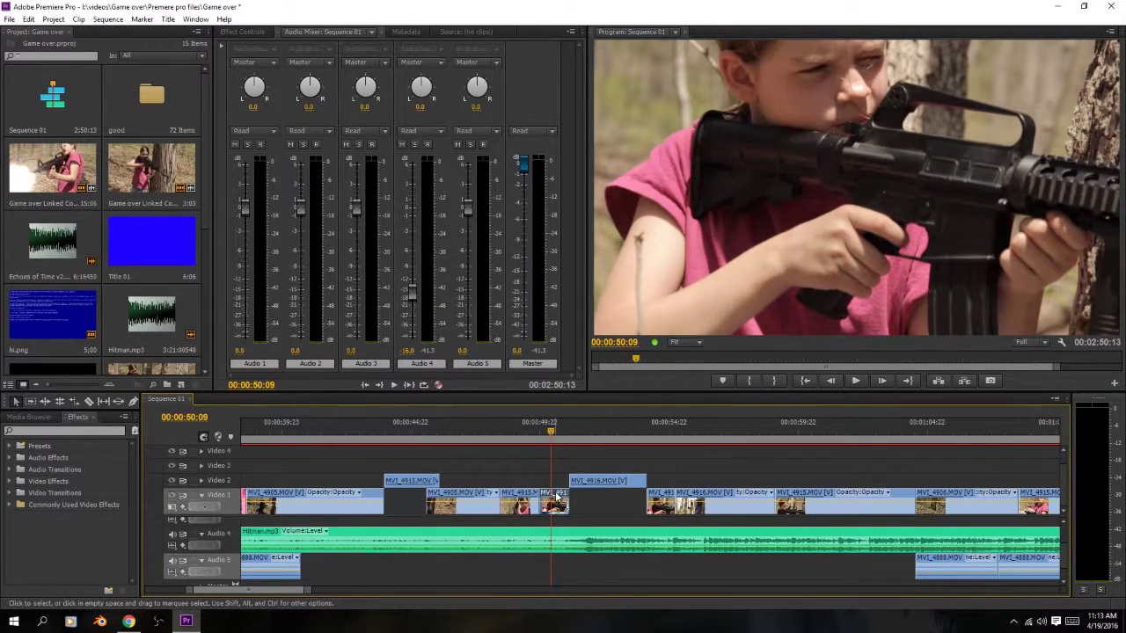
right_click(557, 497)
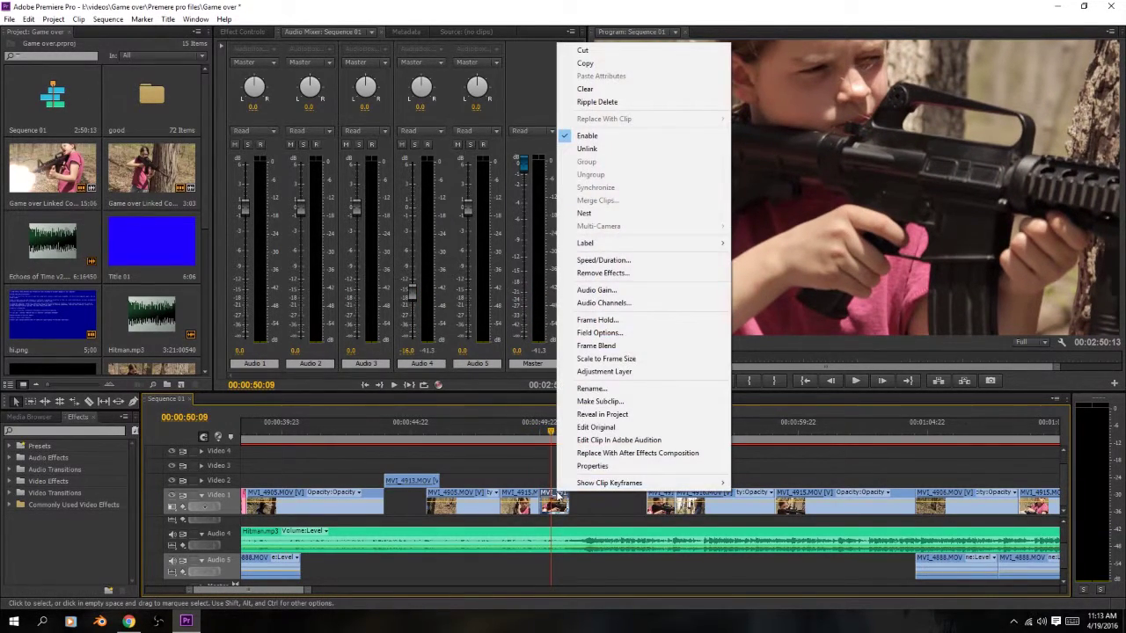
left_click(609, 453)
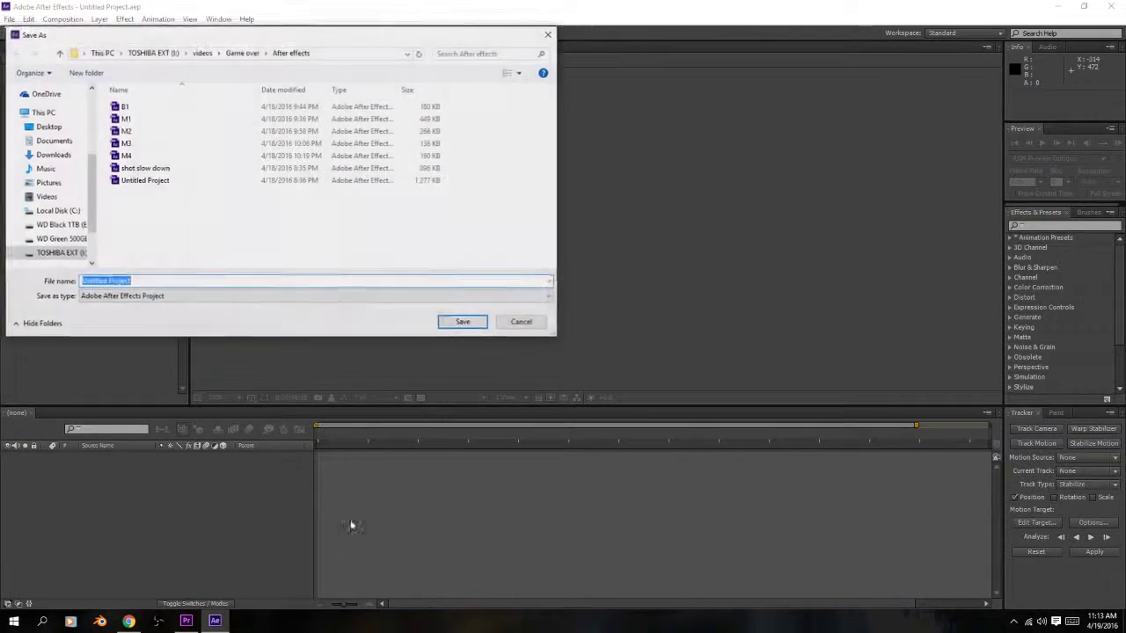
- Save the new After Effects project as M5 in the After effects folder
type("M4")
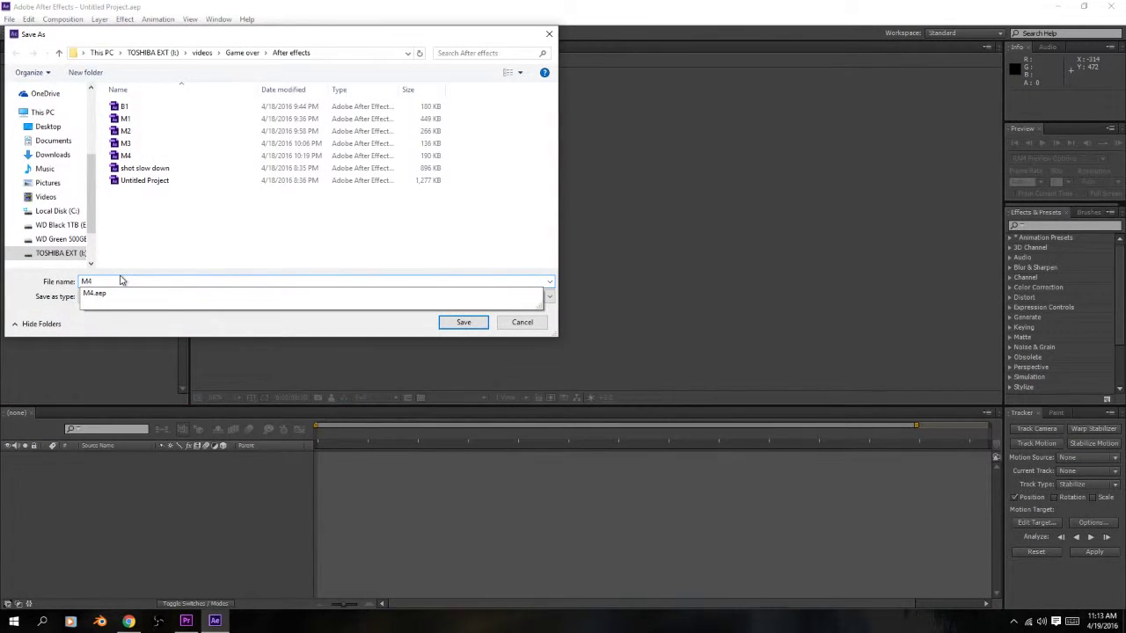
key("BackSpace")
type("5")
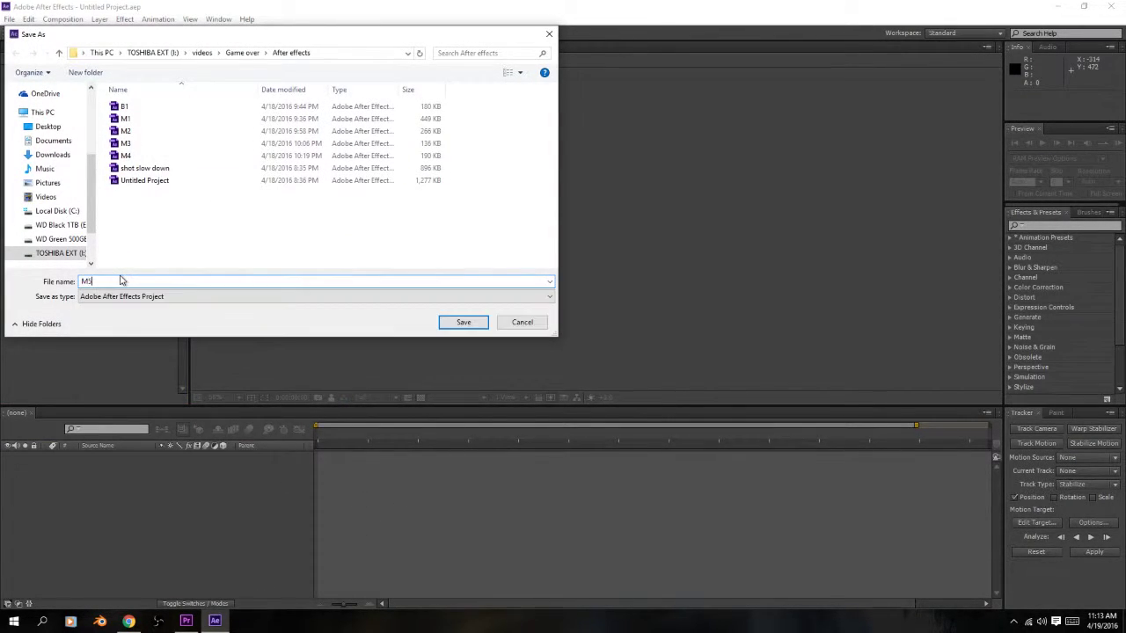
key("Return")
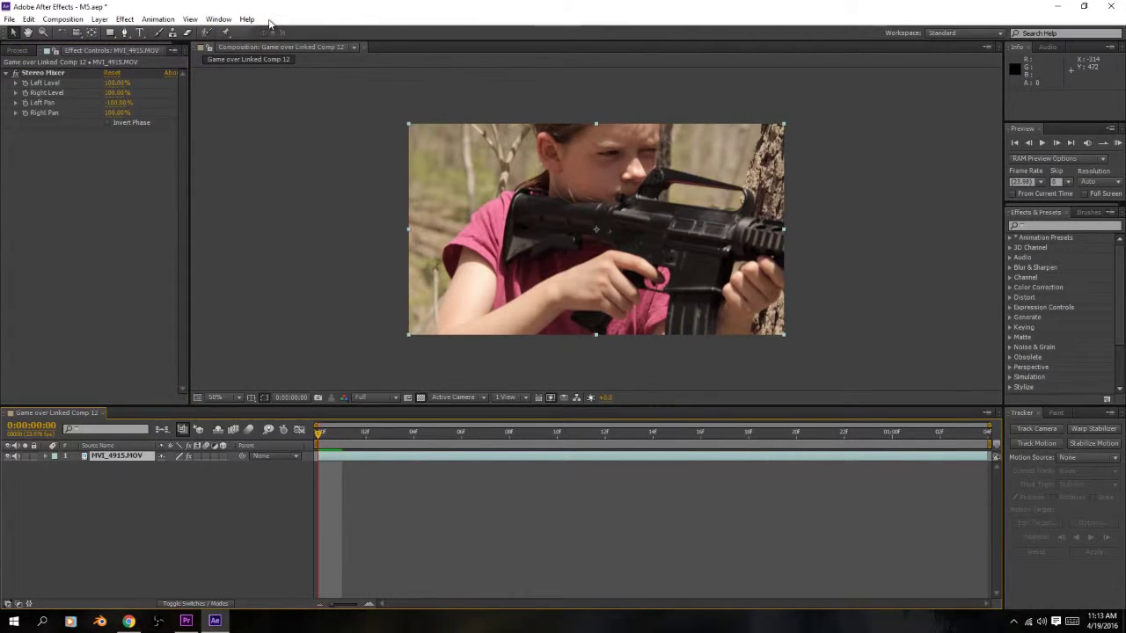
- Switch to Premiere Pro to review the linked composition in the sequence, and return to After Effects
left_click(185, 621)
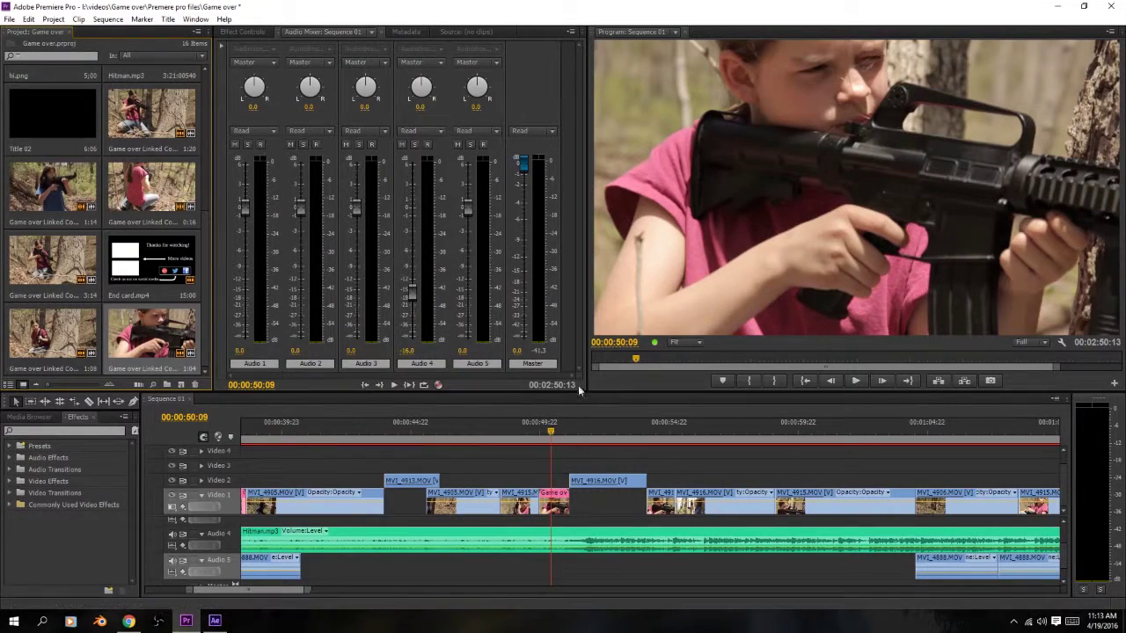
left_click(549, 432)
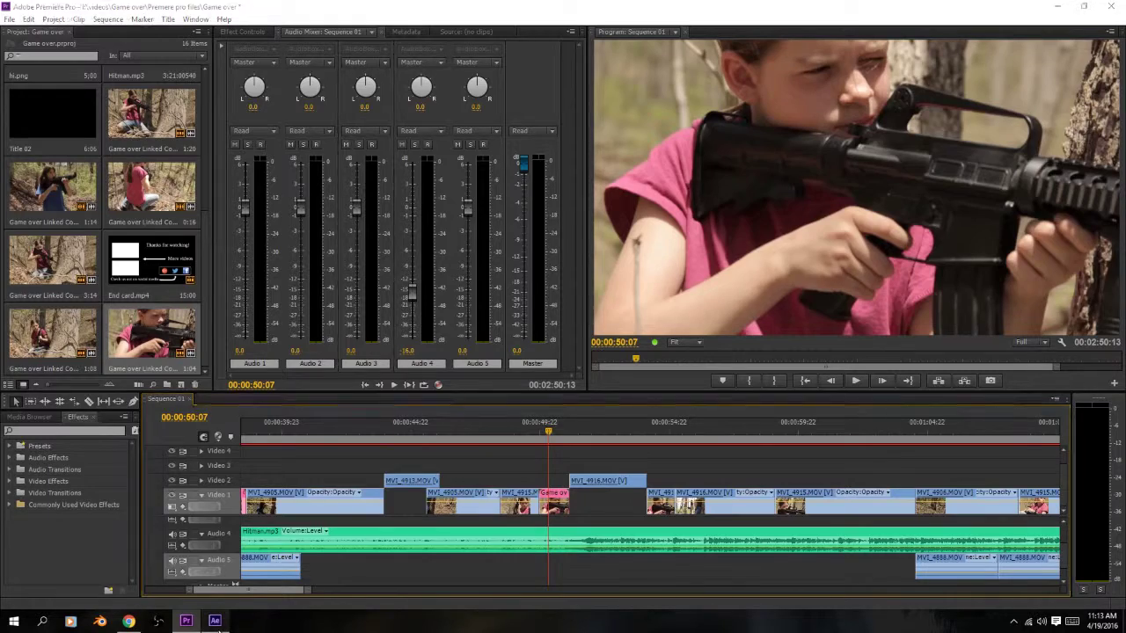
left_click(215, 621)
left_click(186, 621)
left_click_drag(545, 437, 555, 442)
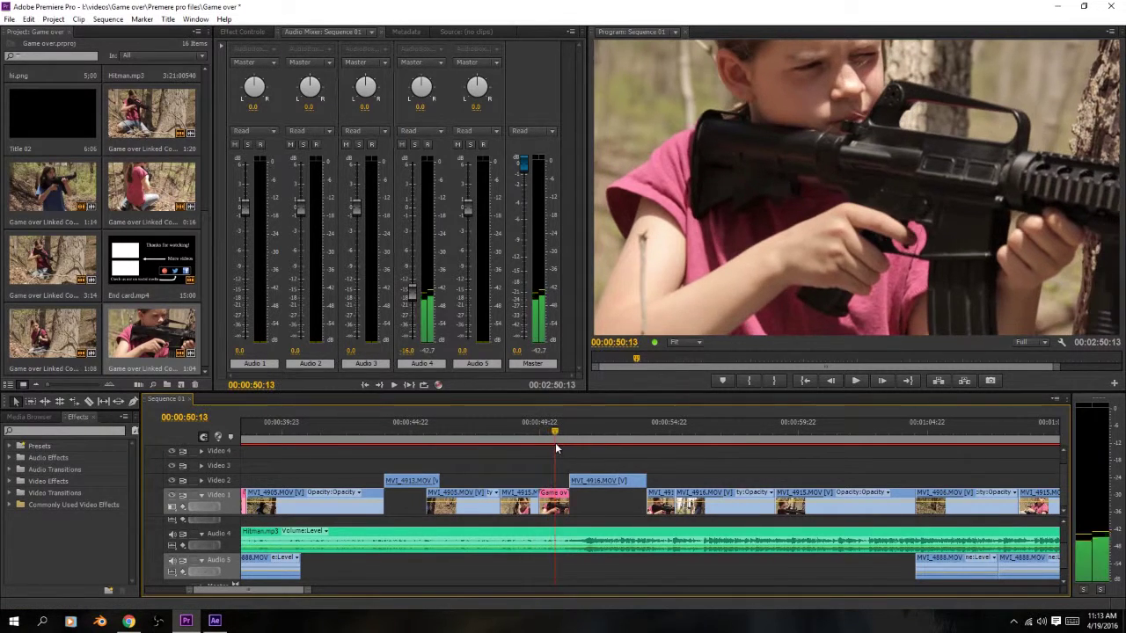
left_click(215, 621)
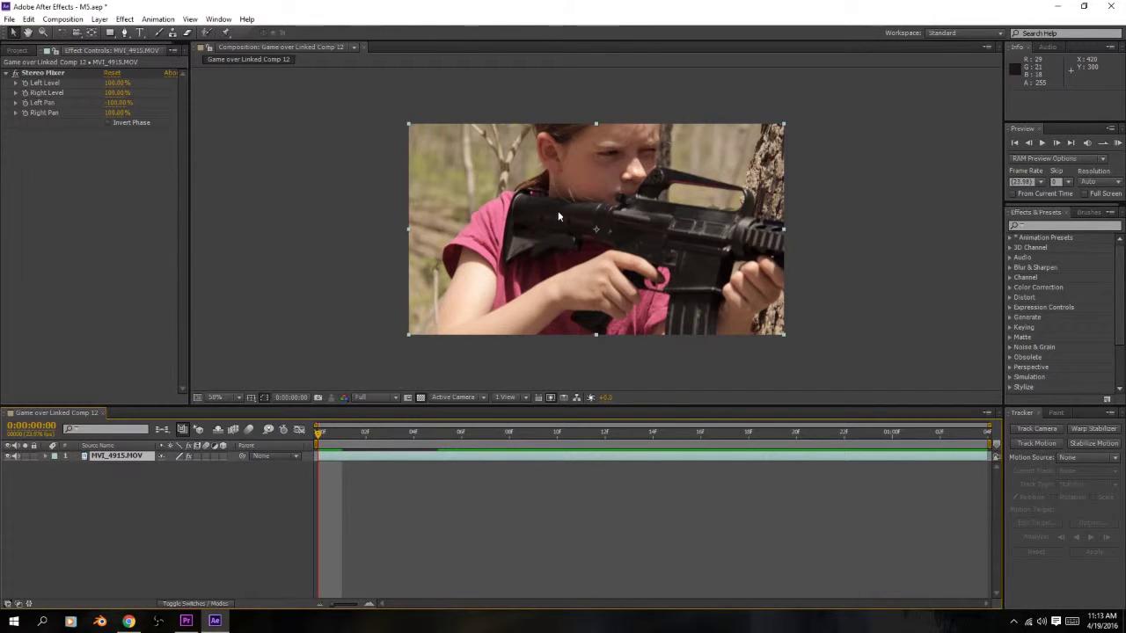
- Show the project's footage list and open the 3d tests folder on the TOSHIBA EXT (I:) drive in File Explorer
left_click(18, 50)
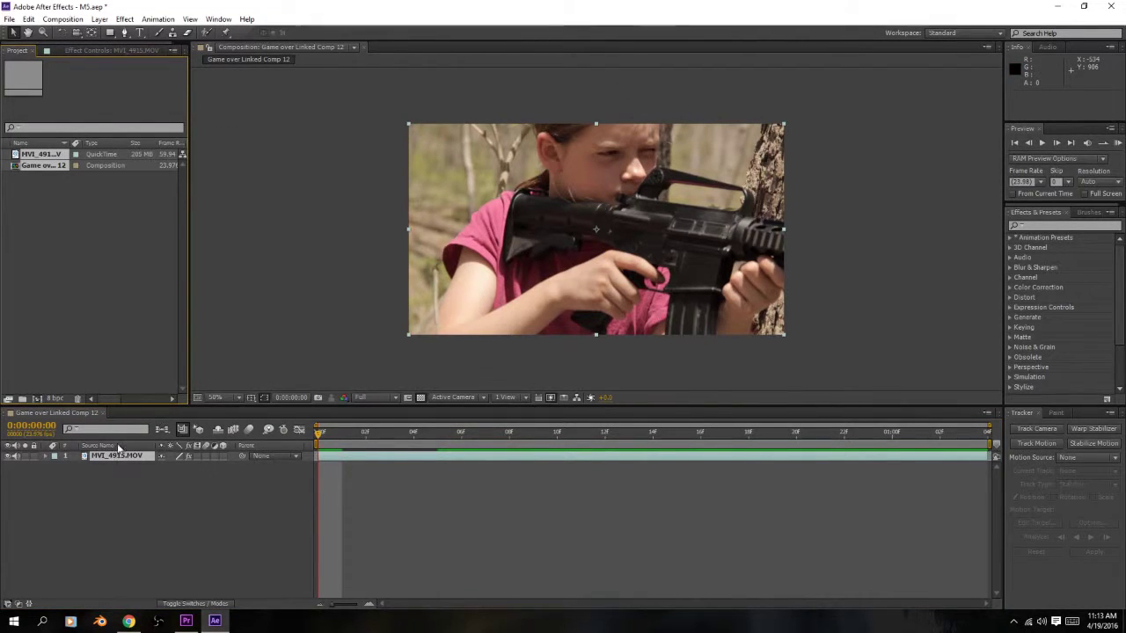
left_click(14, 621)
left_click(164, 430)
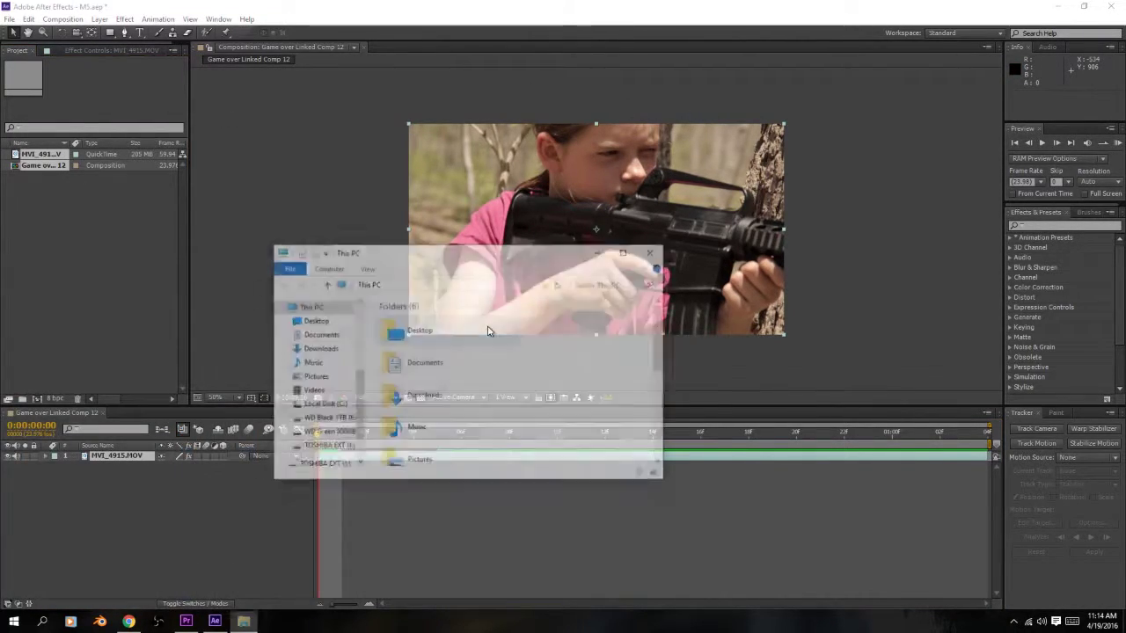
scroll(464, 387, "down", 3)
scroll(458, 376, "up", 3)
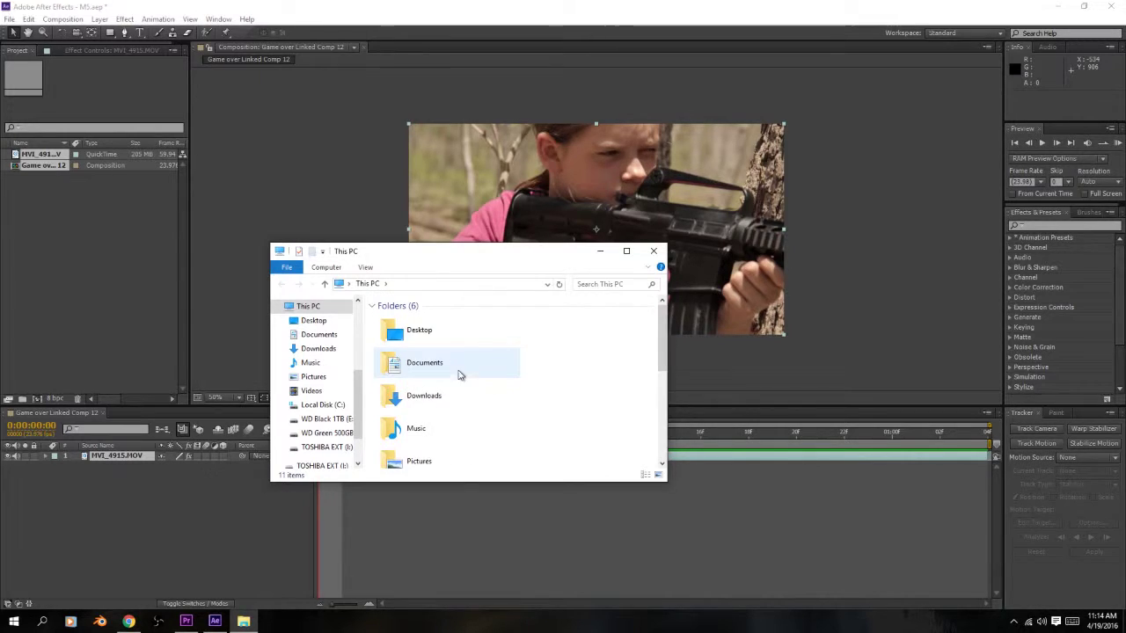
scroll(457, 375, "down", 3)
left_click(450, 389)
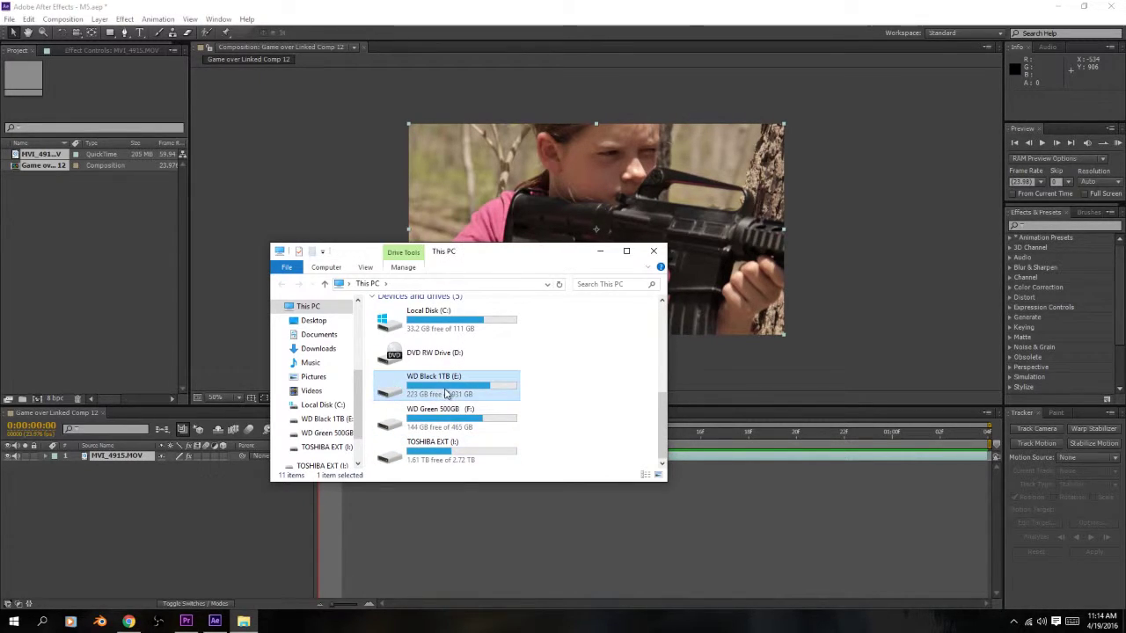
double_click(450, 451)
scroll(452, 405, "down", 3)
scroll(431, 351, "up", 3)
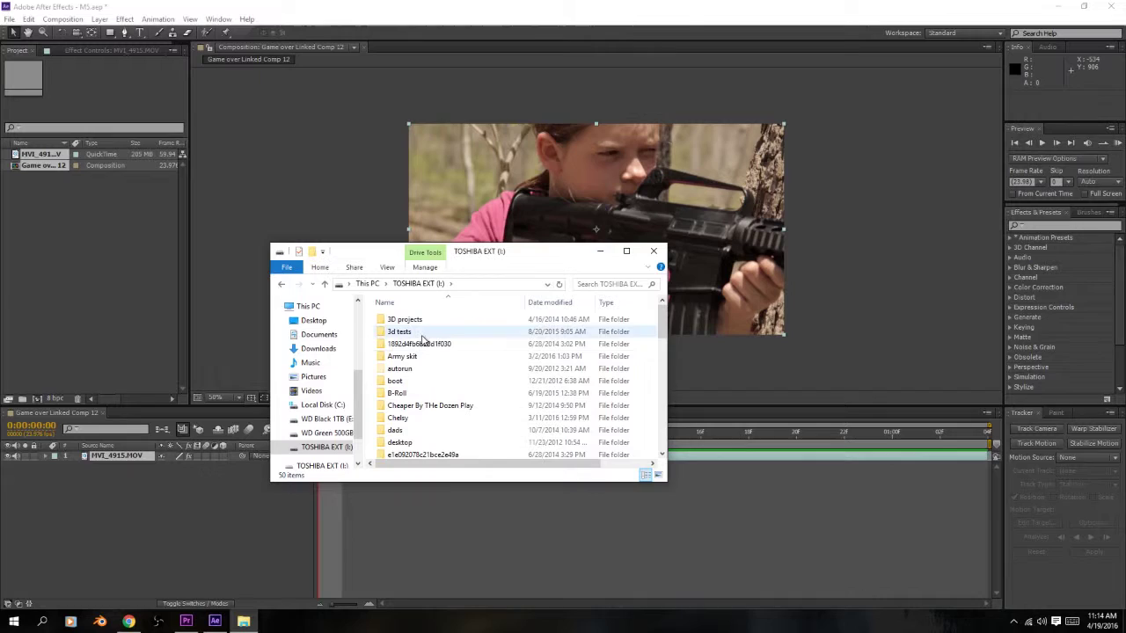
double_click(400, 331)
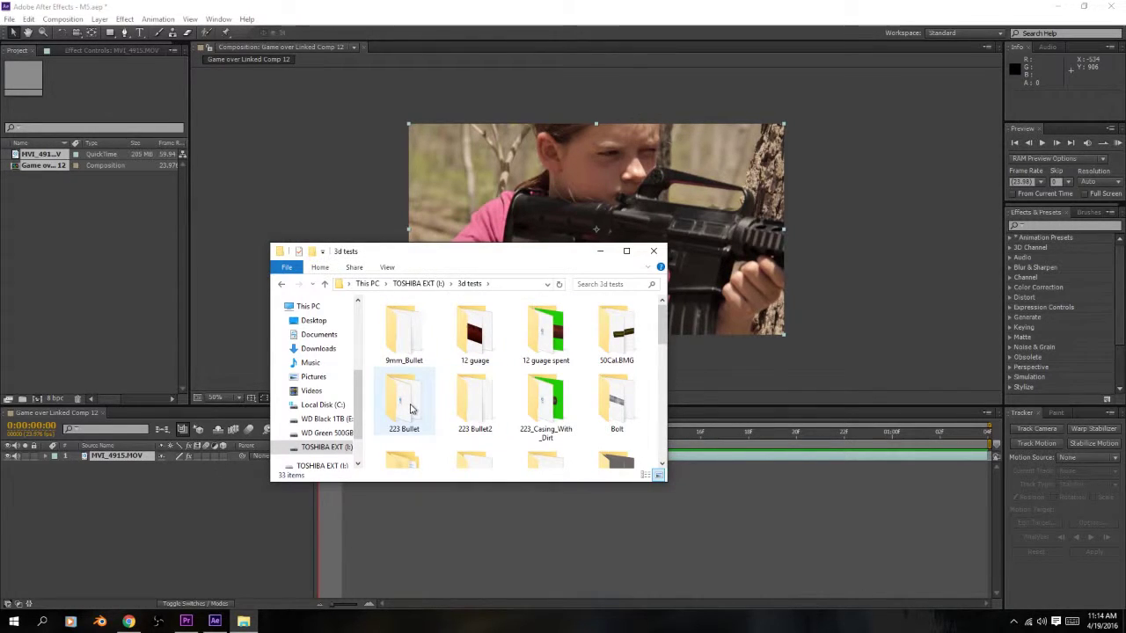
- Import the bullet_long0001-0250 movie from the 223 Bullet folder into the After Effects project
scroll(475, 396, "down", 1)
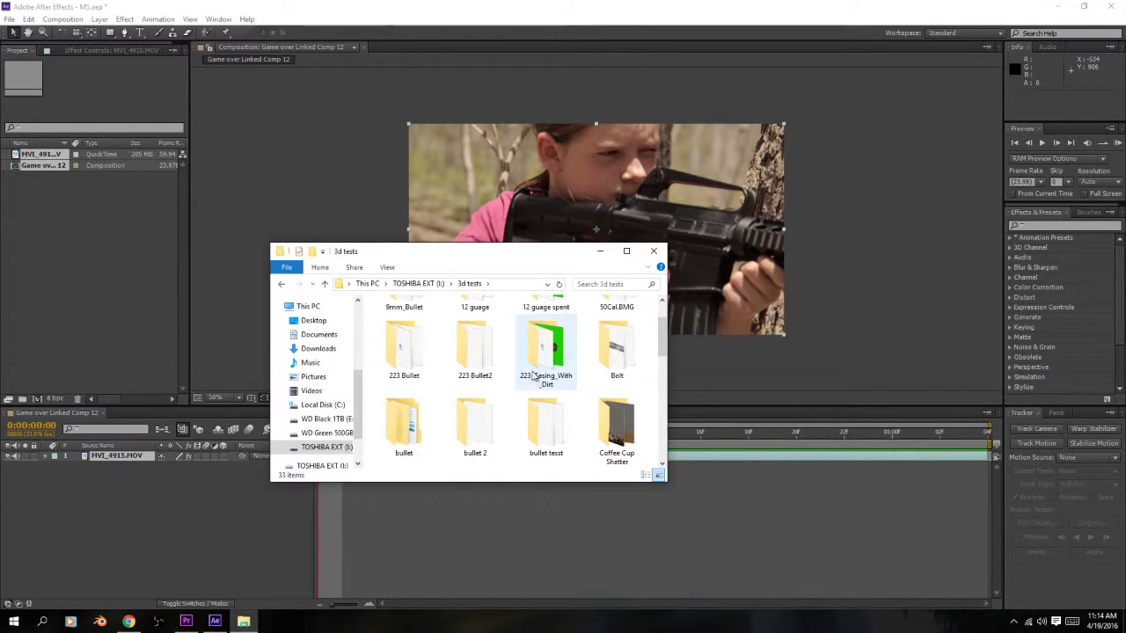
double_click(403, 422)
key("alt+Left")
double_click(419, 369)
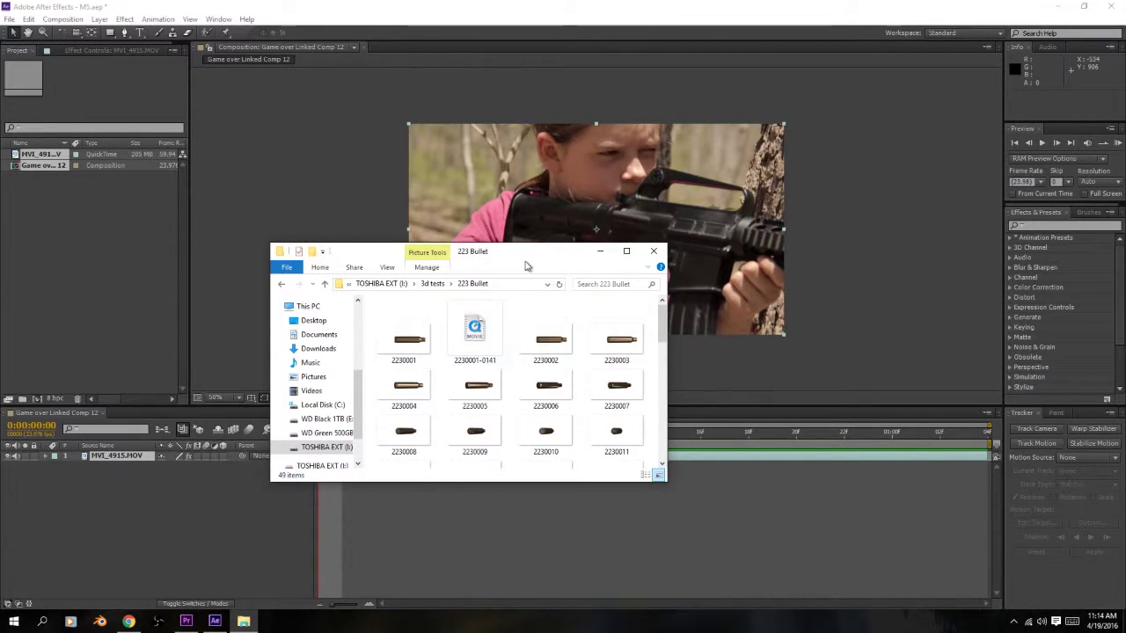
scroll(458, 370, "down", 5)
left_click_drag(410, 412, 103, 312)
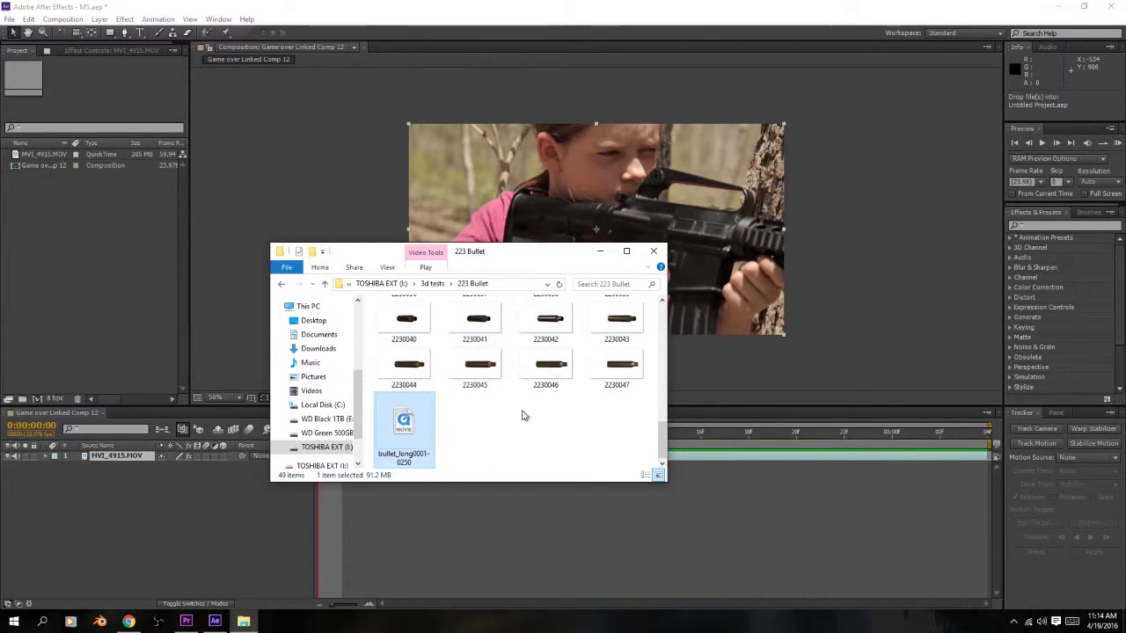
- Open the MUZZLE FLASHES folder inside stuff for movie making > FX in File Explorer
left_click(243, 621)
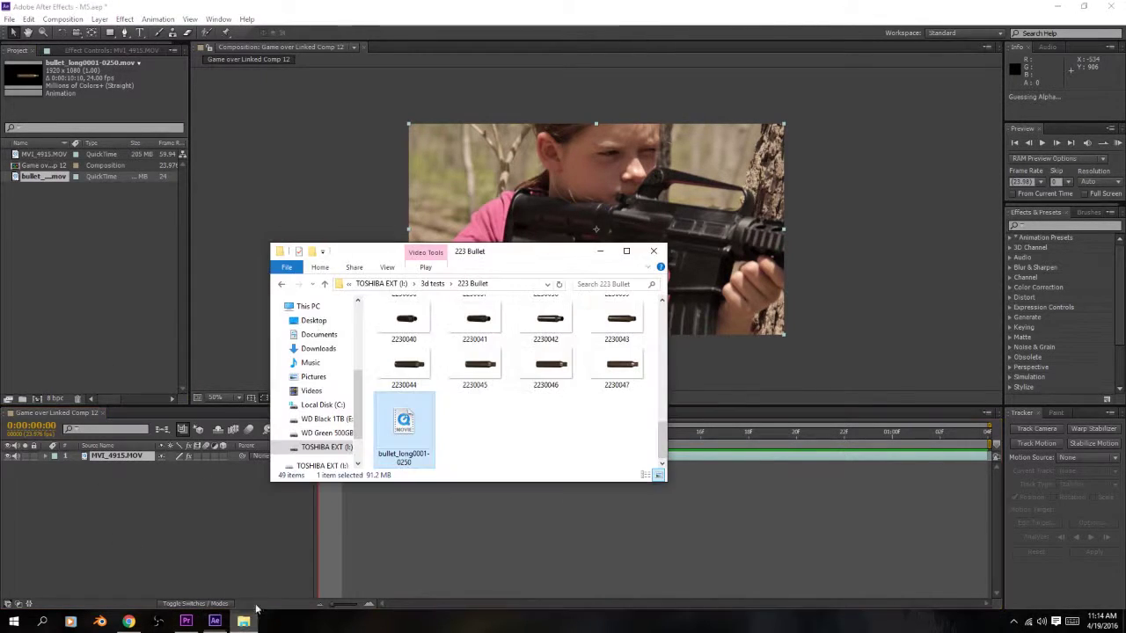
key("alt+Left")
scroll(456, 411, "down", 3)
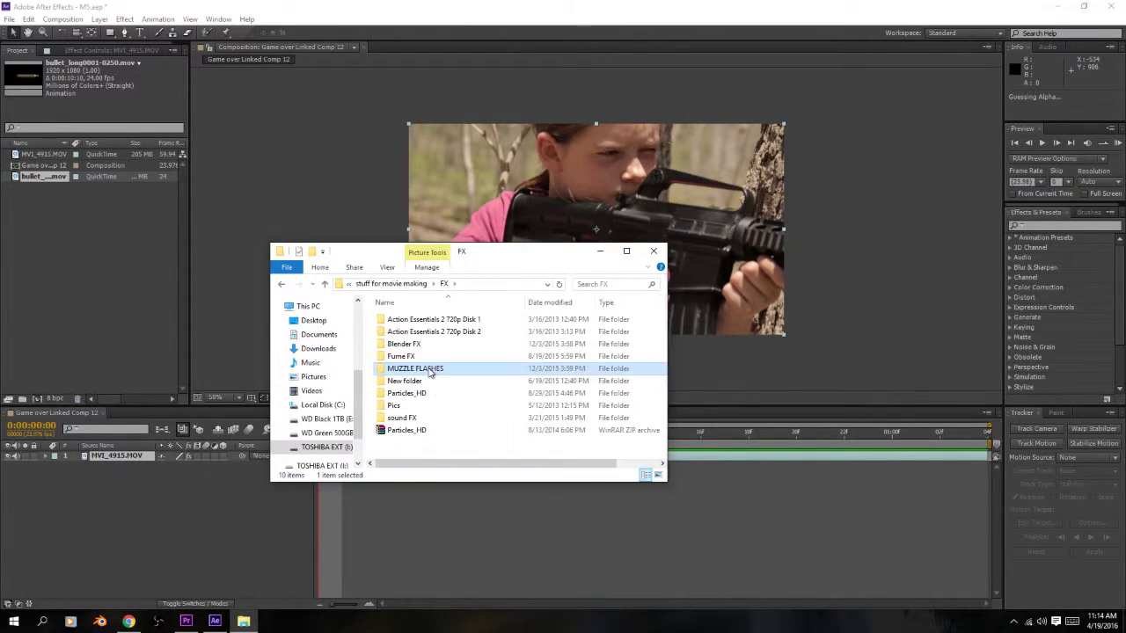
double_click(432, 372)
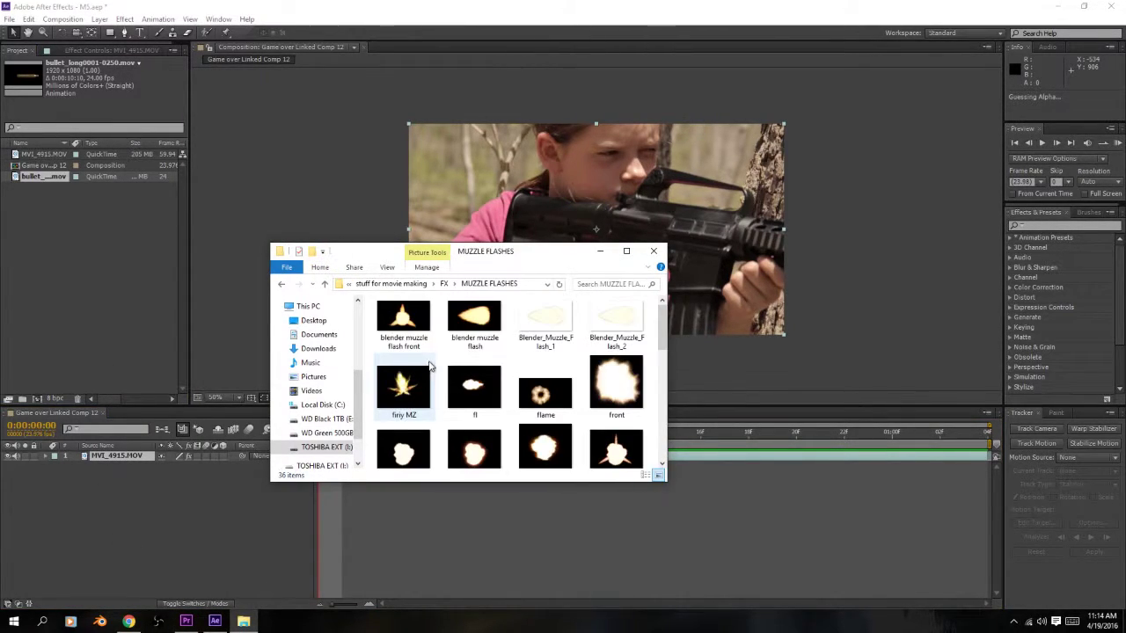
- Look through the muzzle flash images for one matching the rifle's side view, and close the File Explorer window
scroll(484, 365, "down", 1)
scroll(493, 380, "down", 5)
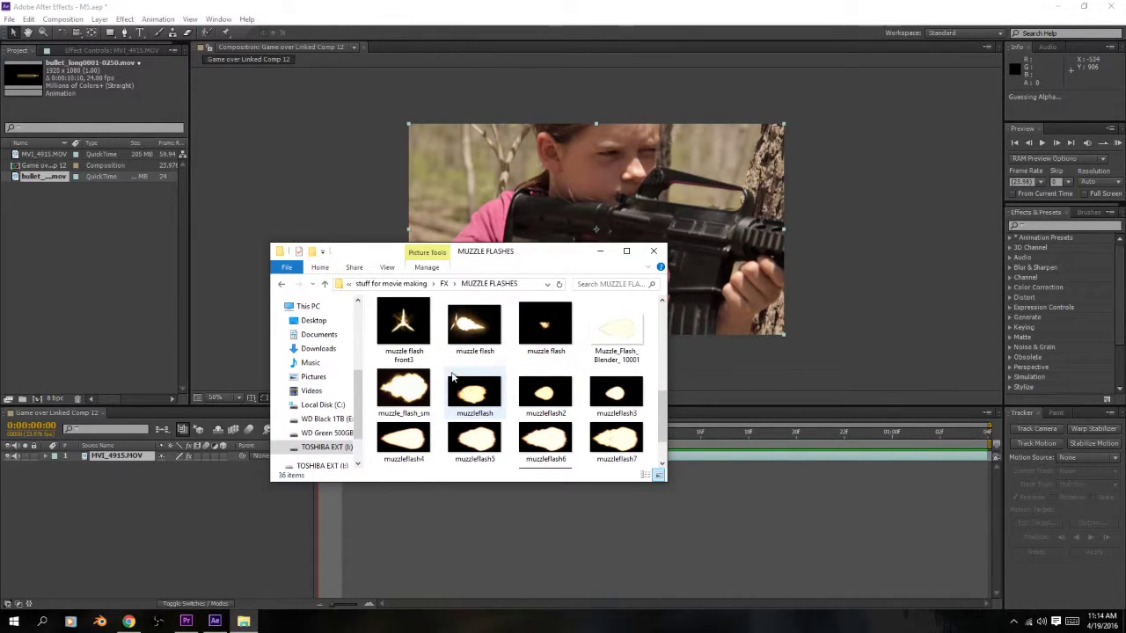
scroll(476, 367, "up", 1)
scroll(481, 360, "down", 2)
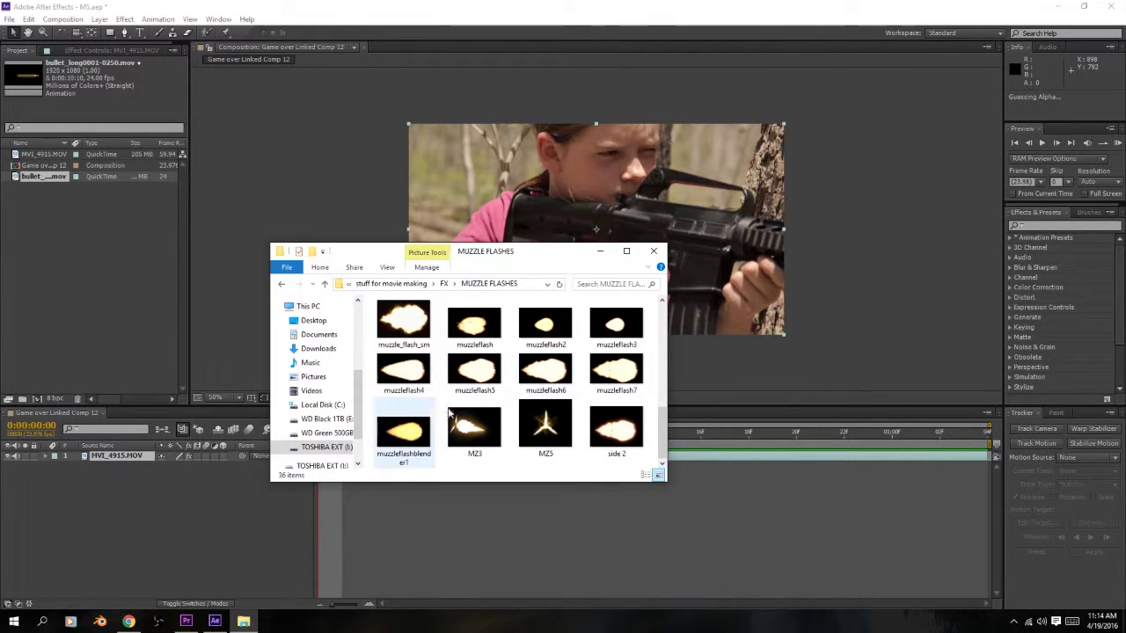
scroll(401, 403, "up", 1)
scroll(401, 403, "up", 2)
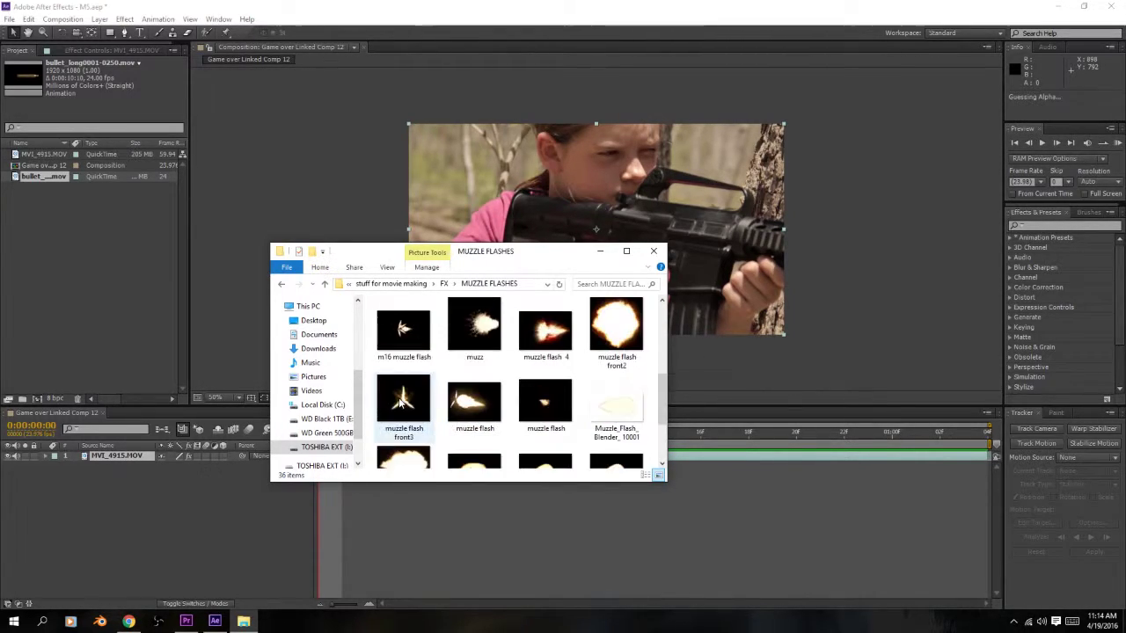
scroll(528, 407, "up", 4)
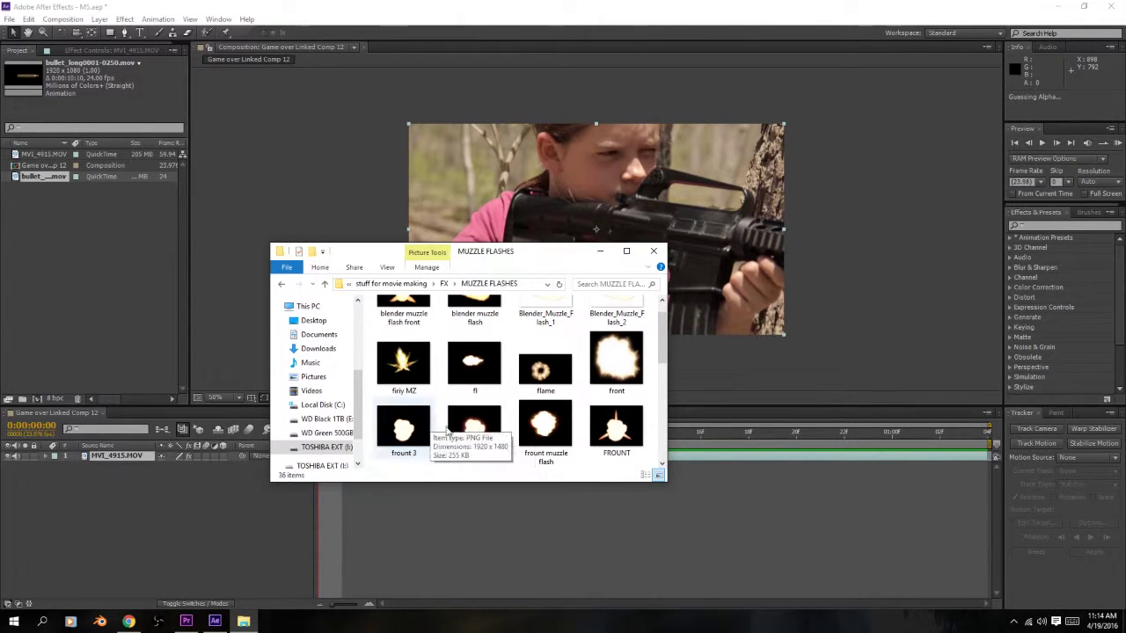
scroll(504, 390, "down", 4)
scroll(501, 390, "down", 3)
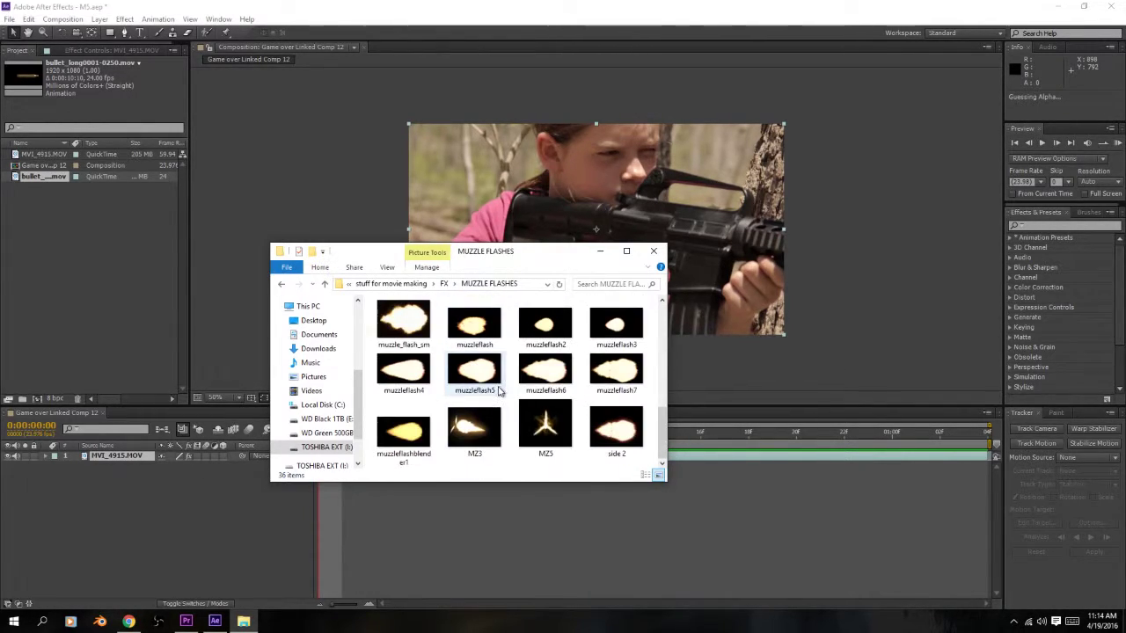
left_click(653, 251)
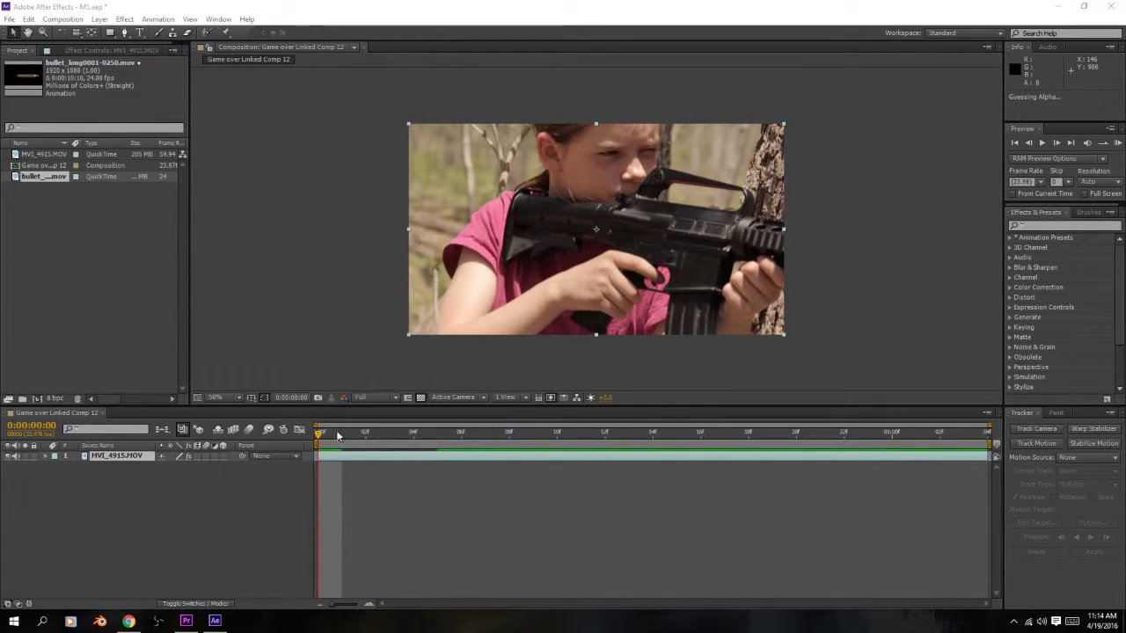
- Browse the TOSHIBA EXT (I:) drive in File Explorer and import Wisp_01.mov into the After Effects project
left_click_drag(358, 427, 319, 444)
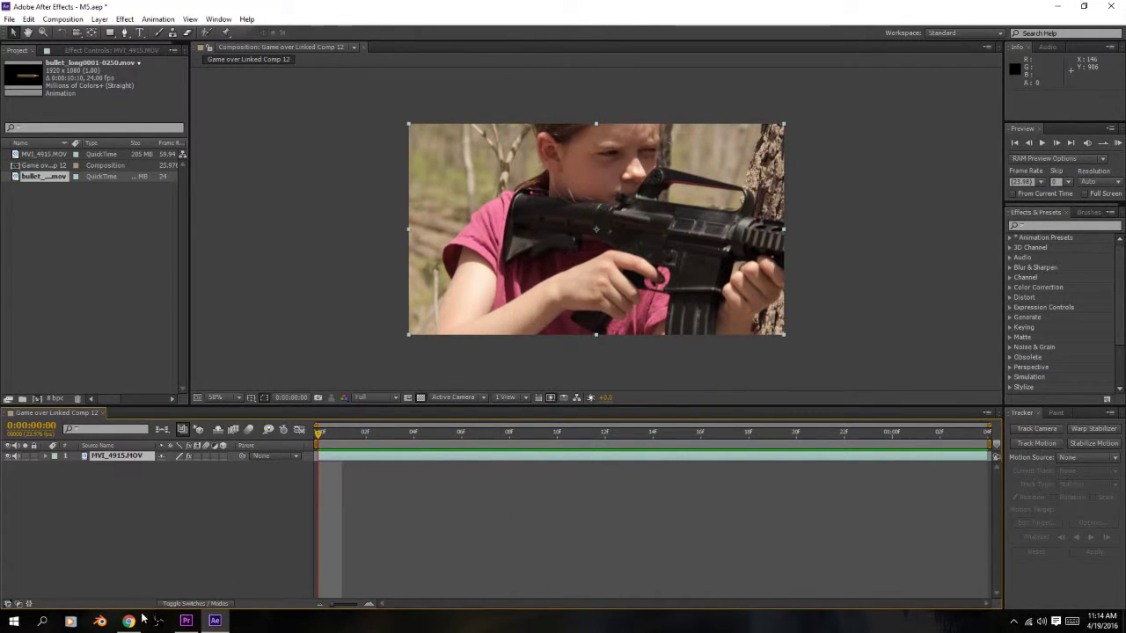
left_click(13, 621)
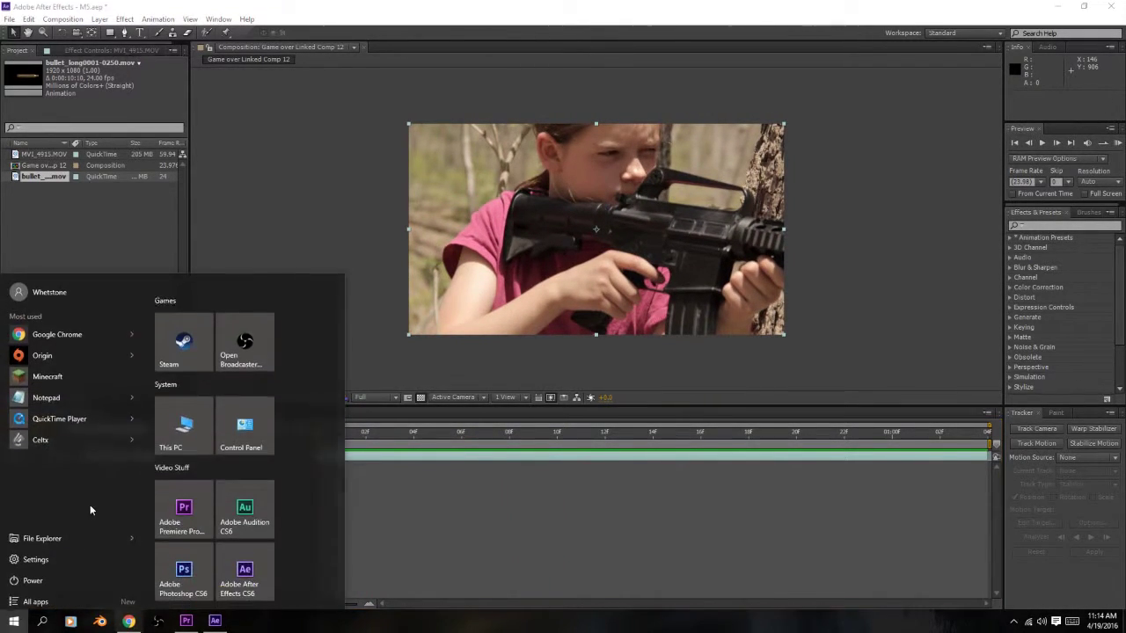
left_click(173, 432)
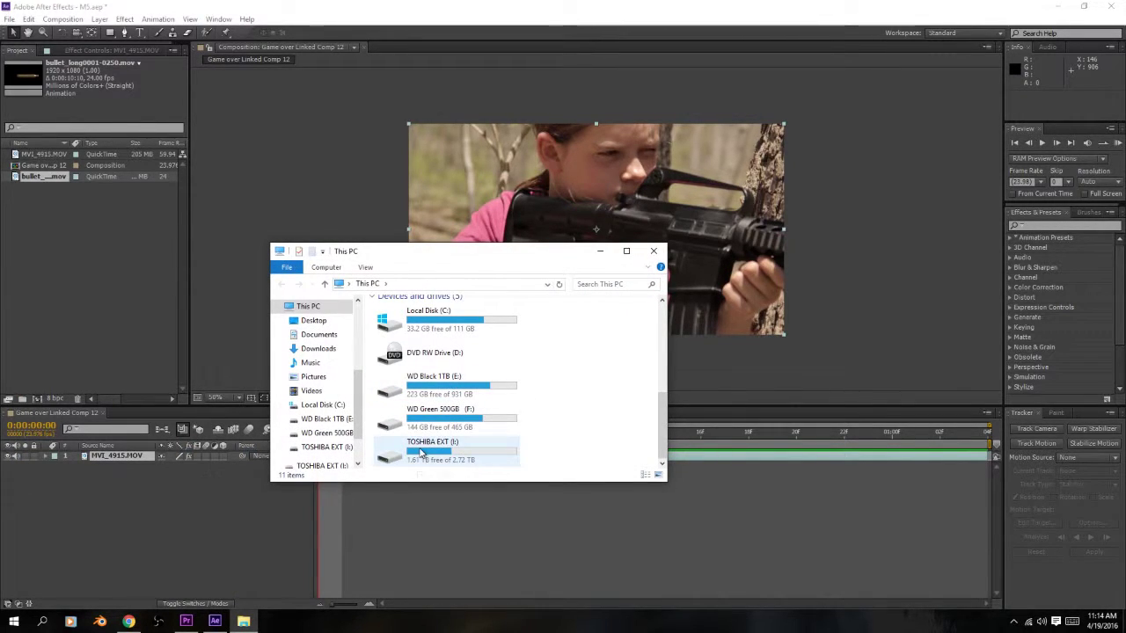
double_click(420, 453)
scroll(423, 431, "down", 5)
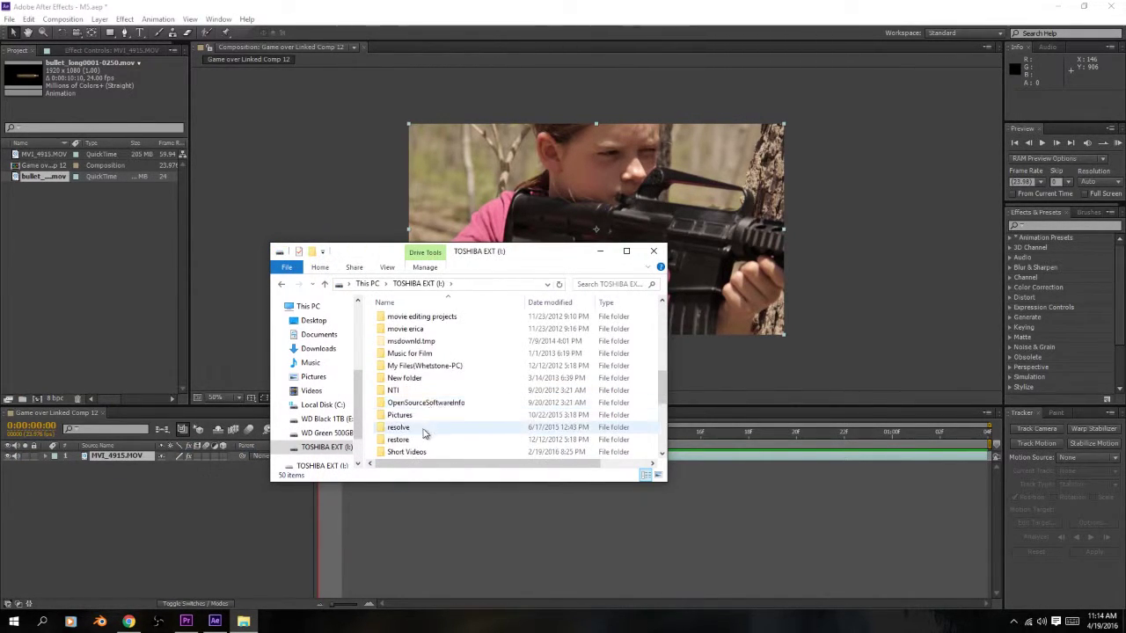
scroll(423, 431, "down", 3)
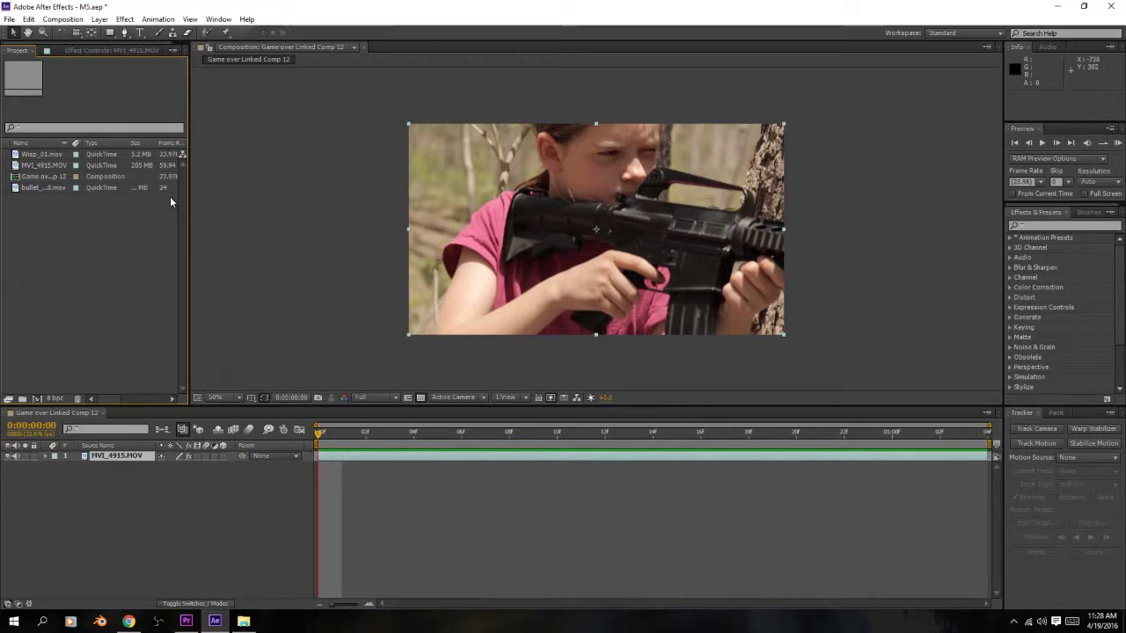
- Review the Wisp_01, MVI_4915 and bullet footage items in the project's footage list
left_click(57, 157)
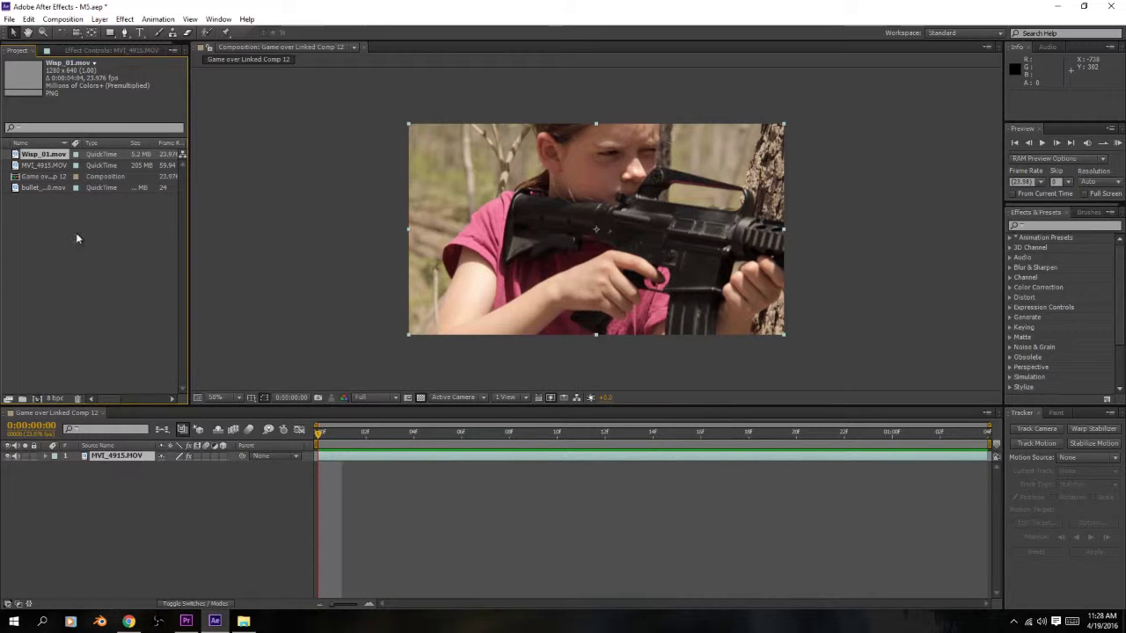
left_click(76, 239)
left_click(38, 165)
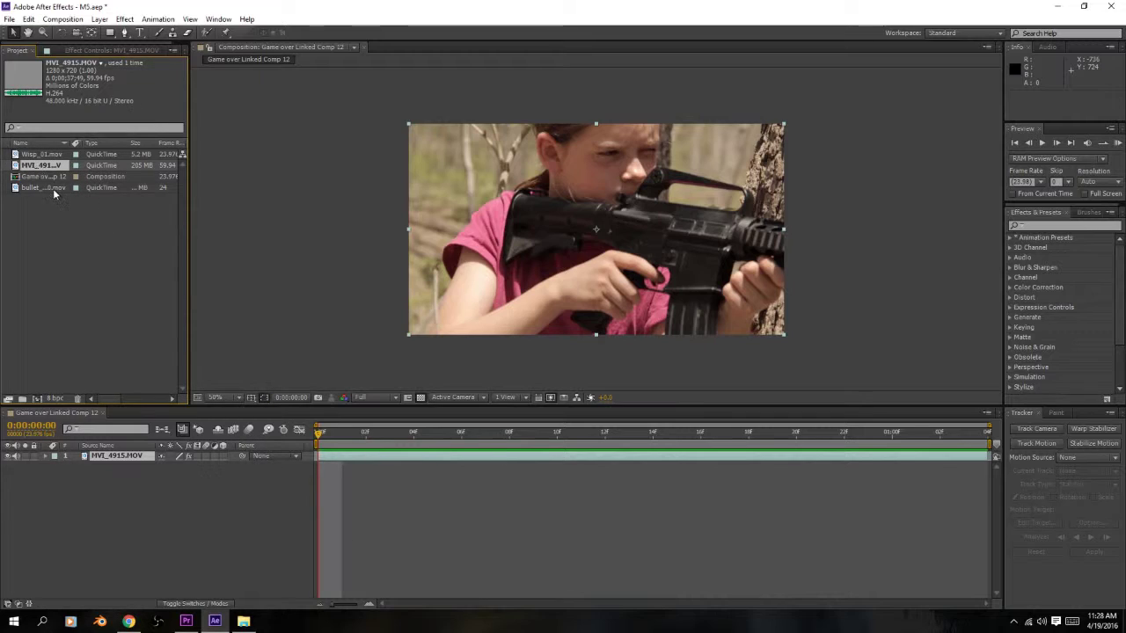
left_click(53, 188)
left_click(50, 156)
left_click(77, 327)
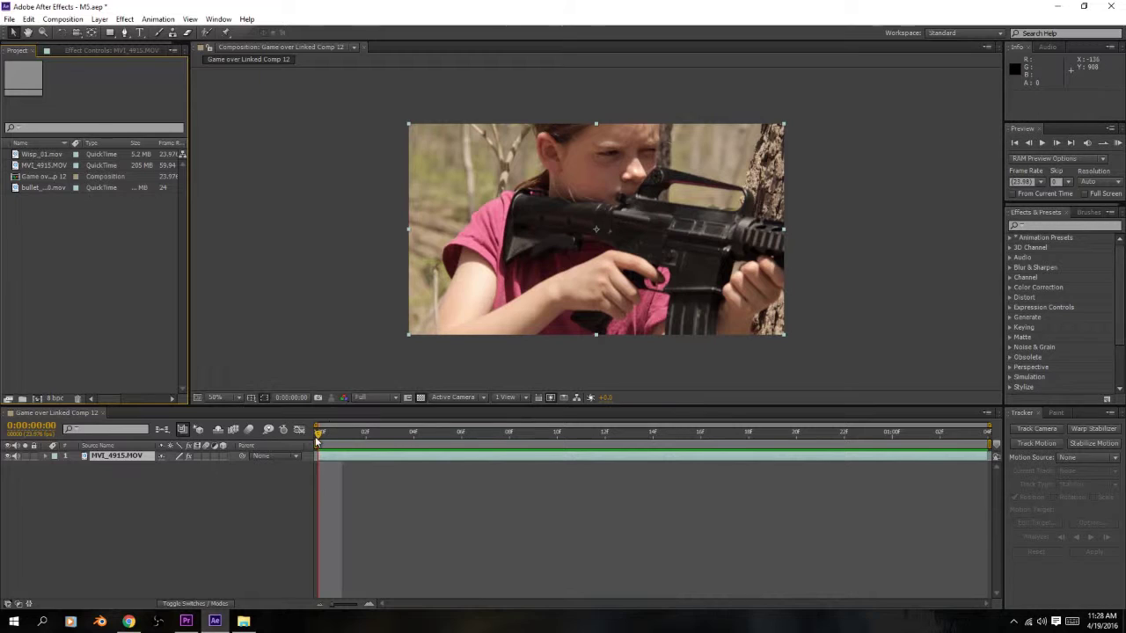
- Preview the rifle clip from its start and stop at frame 0:00:00:06
left_click_drag(459, 431, 318, 431)
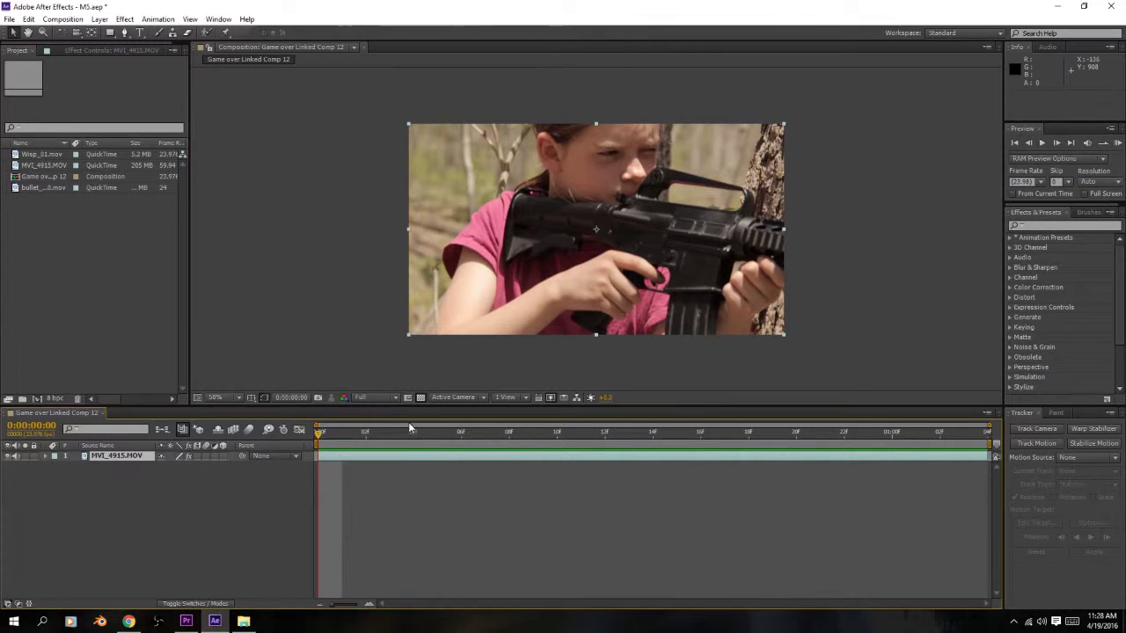
key("space")
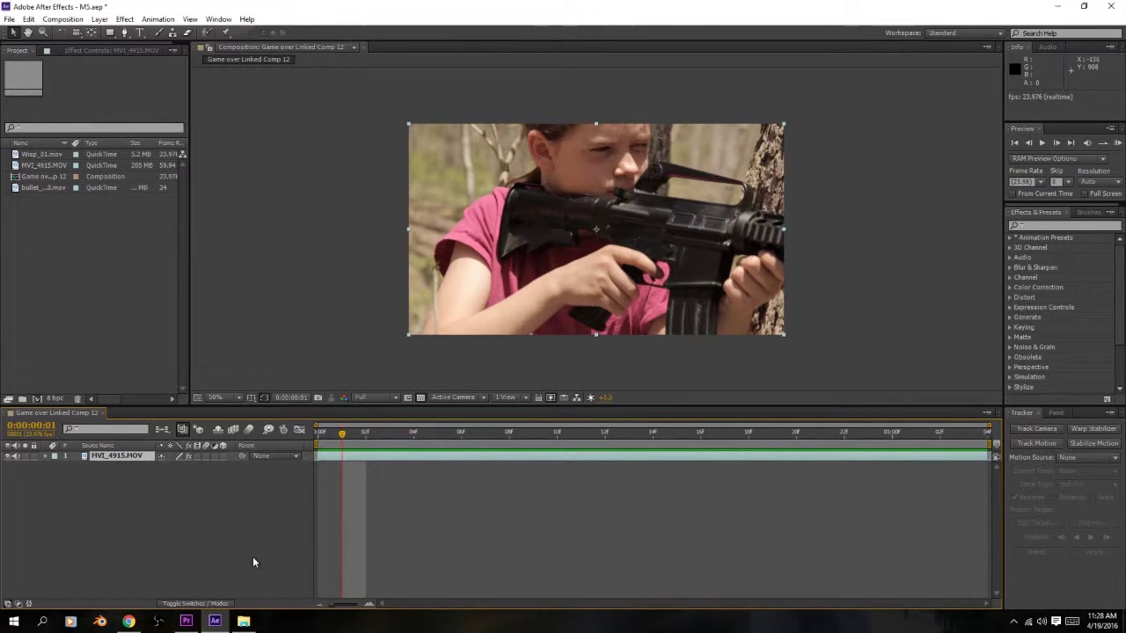
left_click(321, 432)
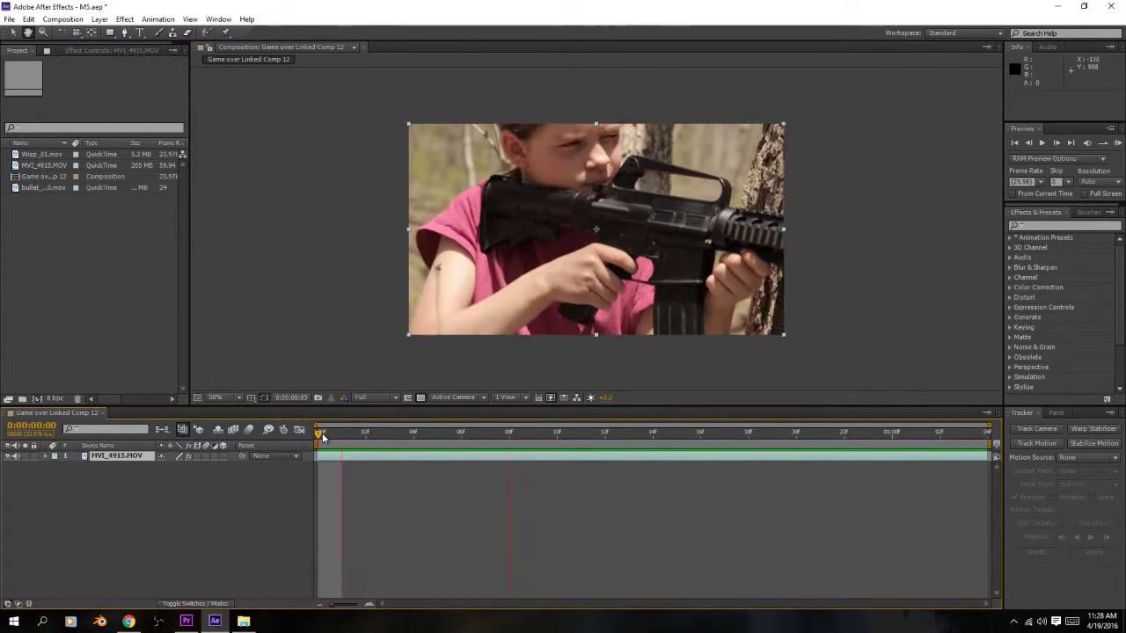
left_click(413, 432)
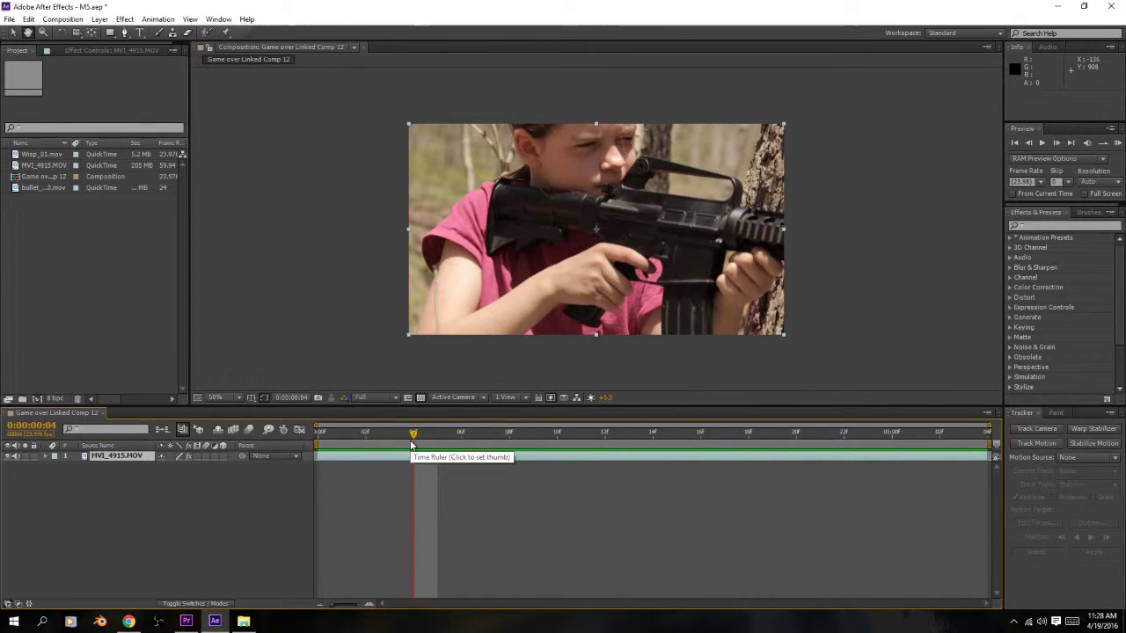
mouse_move(413, 437)
left_mouse_down()
mouse_move(555, 437)
mouse_move(417, 446)
left_mouse_up()
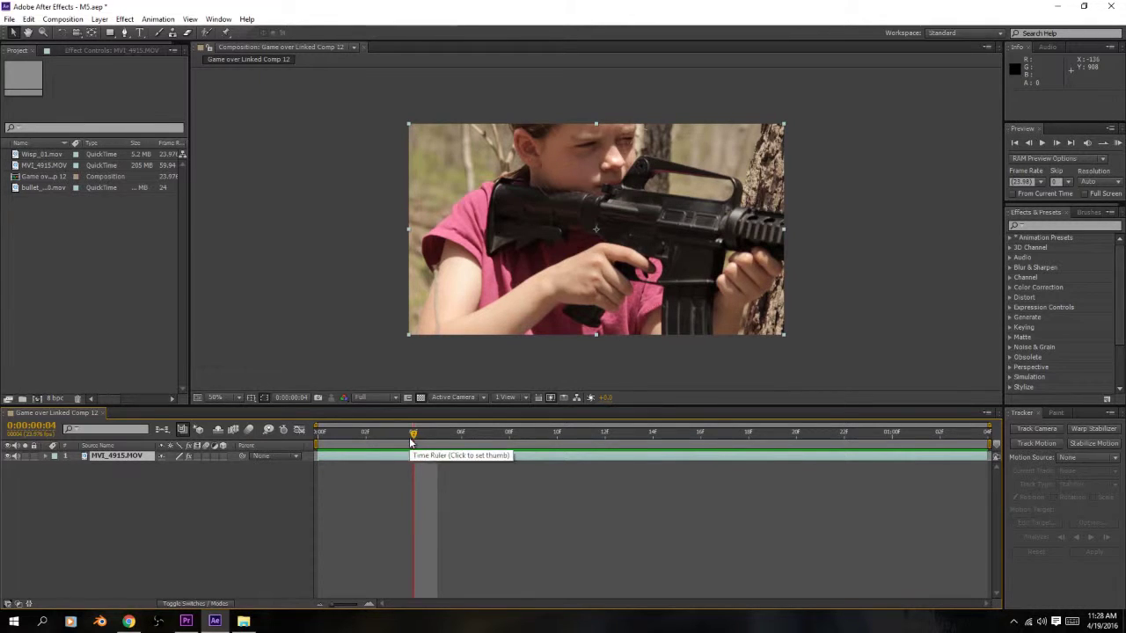
left_click(322, 436)
key("space")
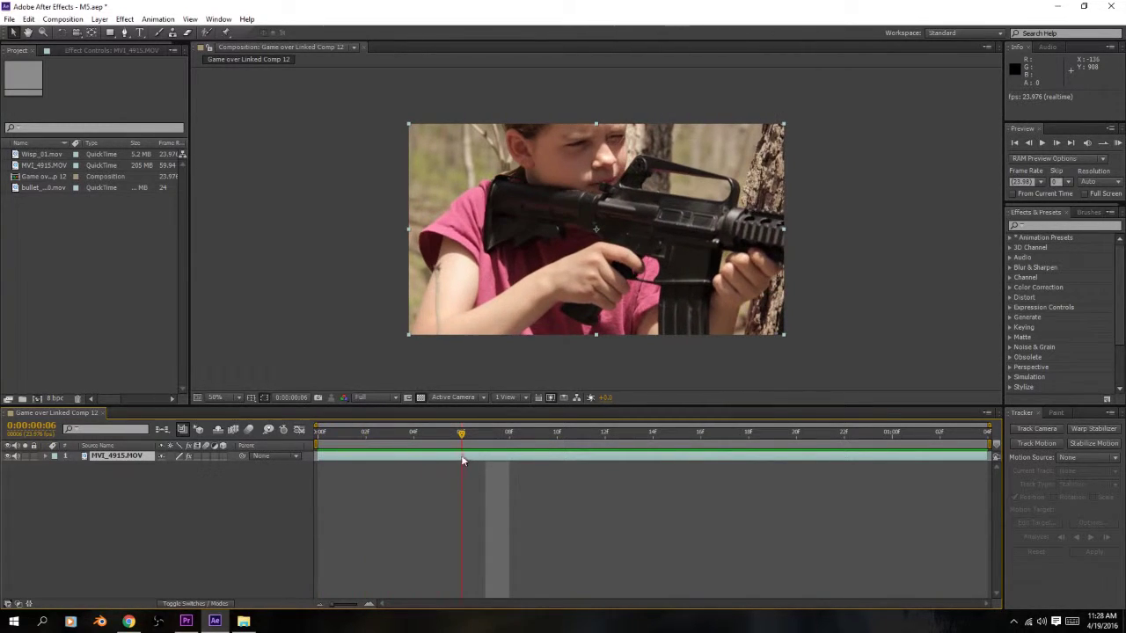
- Examine the rifle's ejection port and receiver up close at frame 0:00:00:06
scroll(631, 279, "up", 2)
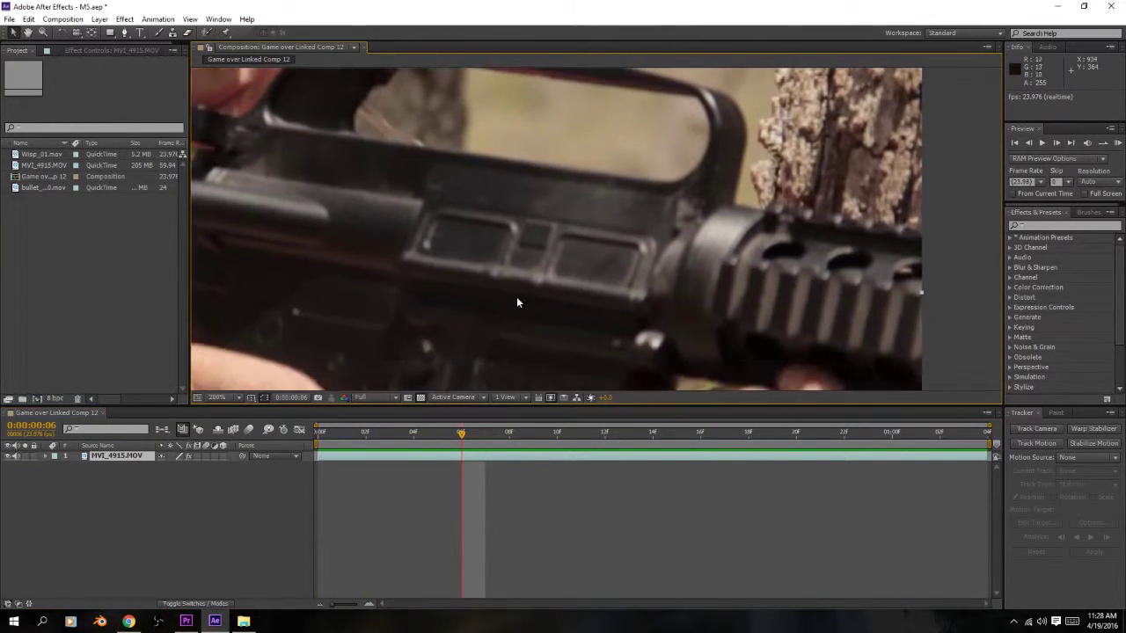
scroll(497, 299, "down", 2)
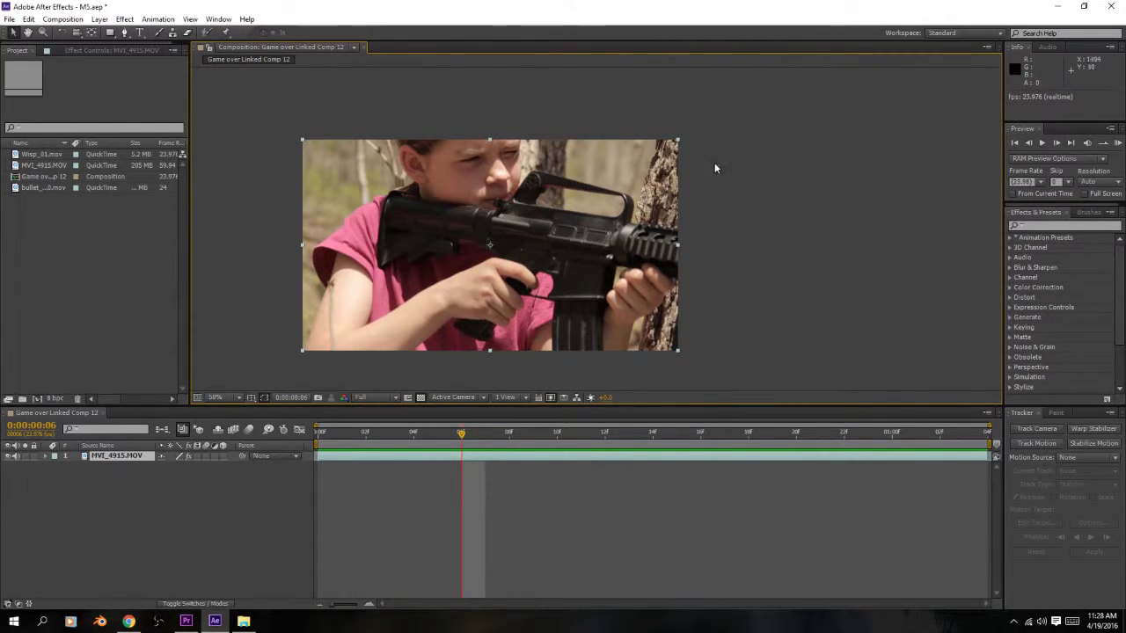
scroll(547, 214, "up", 1)
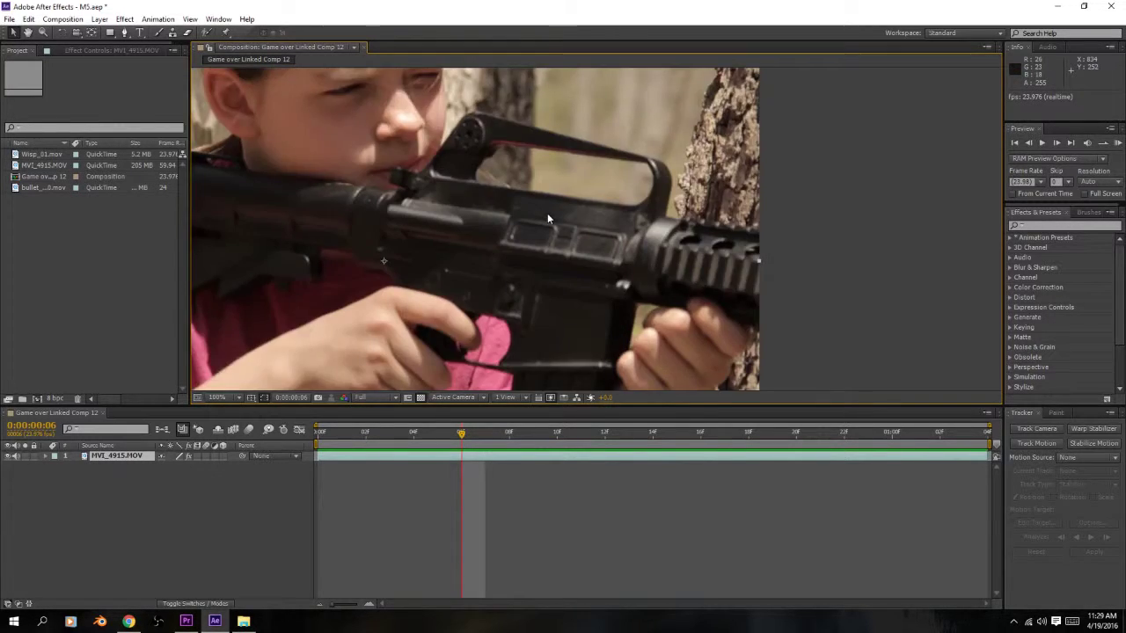
scroll(547, 214, "down", 1)
left_click_drag(536, 239, 539, 241)
scroll(539, 241, "up", 2)
scroll(547, 194, "down", 2)
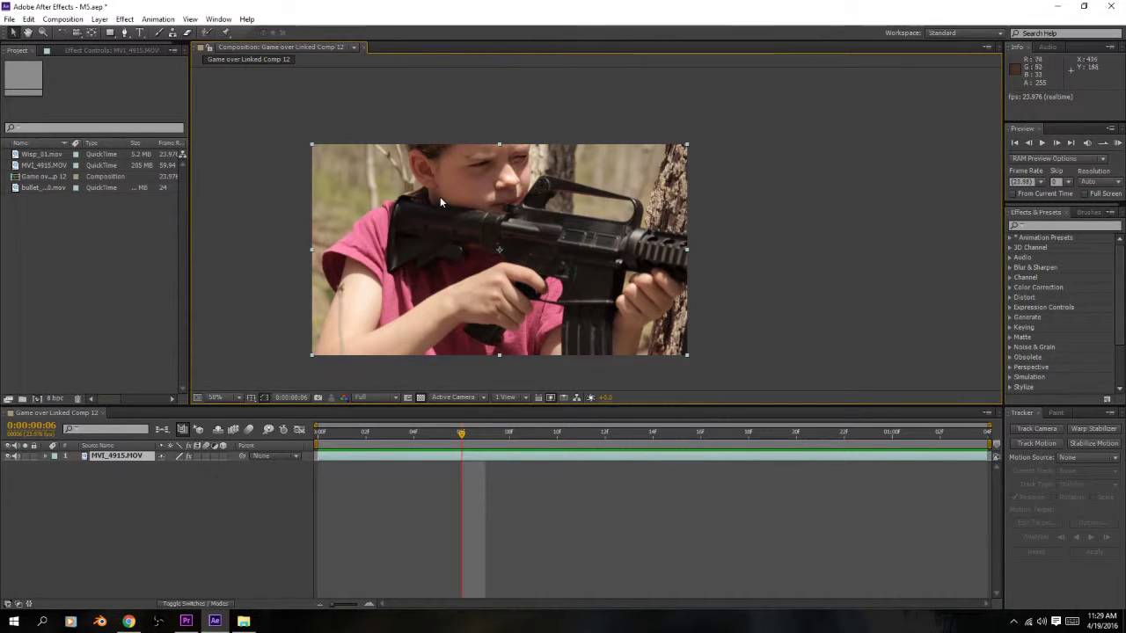
scroll(516, 220, "up", 2)
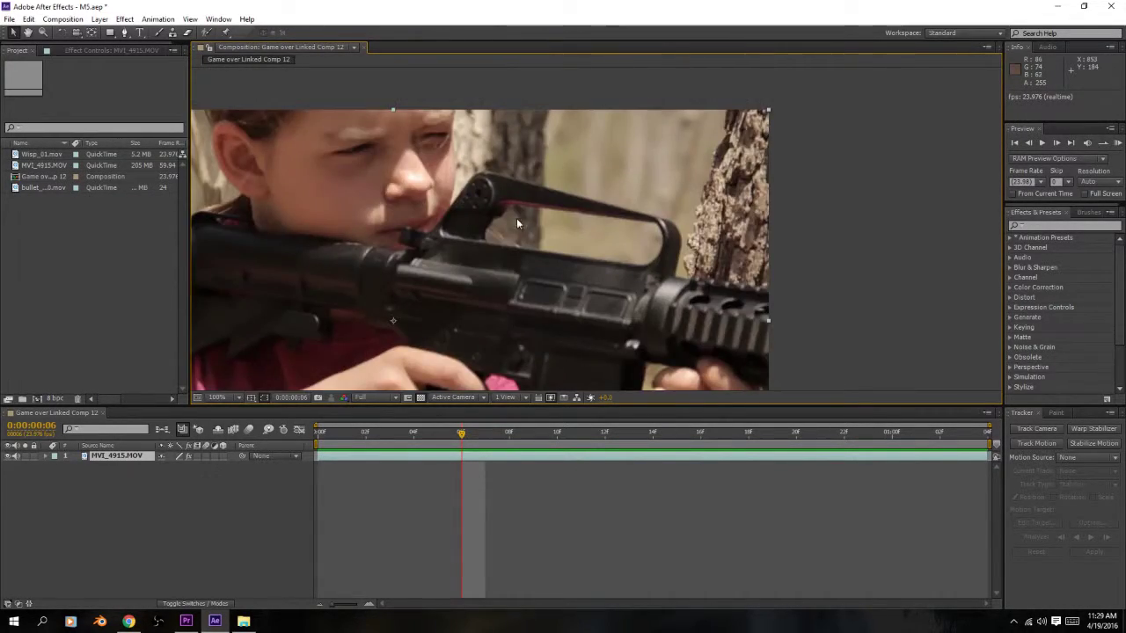
scroll(515, 236, "down", 2)
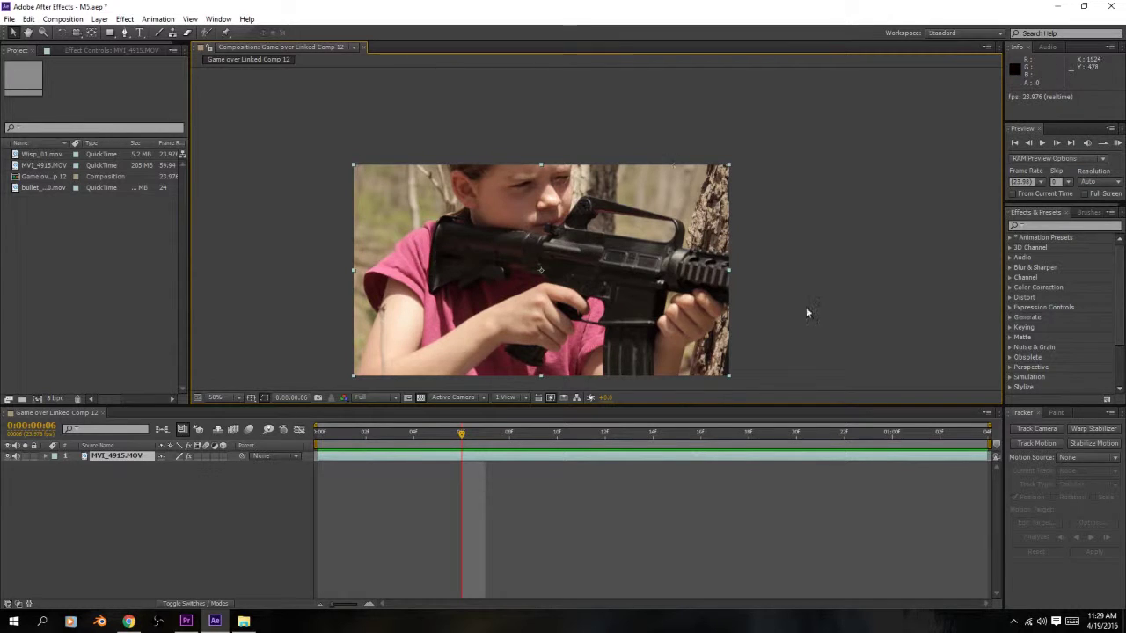
scroll(559, 245, "up", 2)
left_click_drag(552, 252, 543, 239)
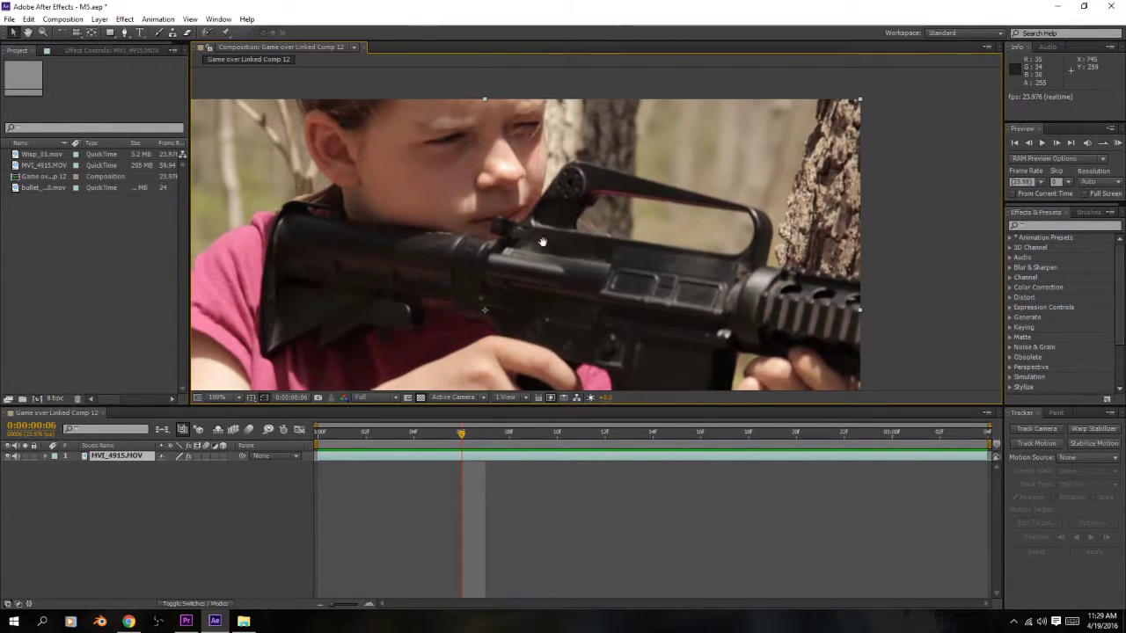
left_click_drag(501, 314, 515, 275)
scroll(611, 252, "down", 1)
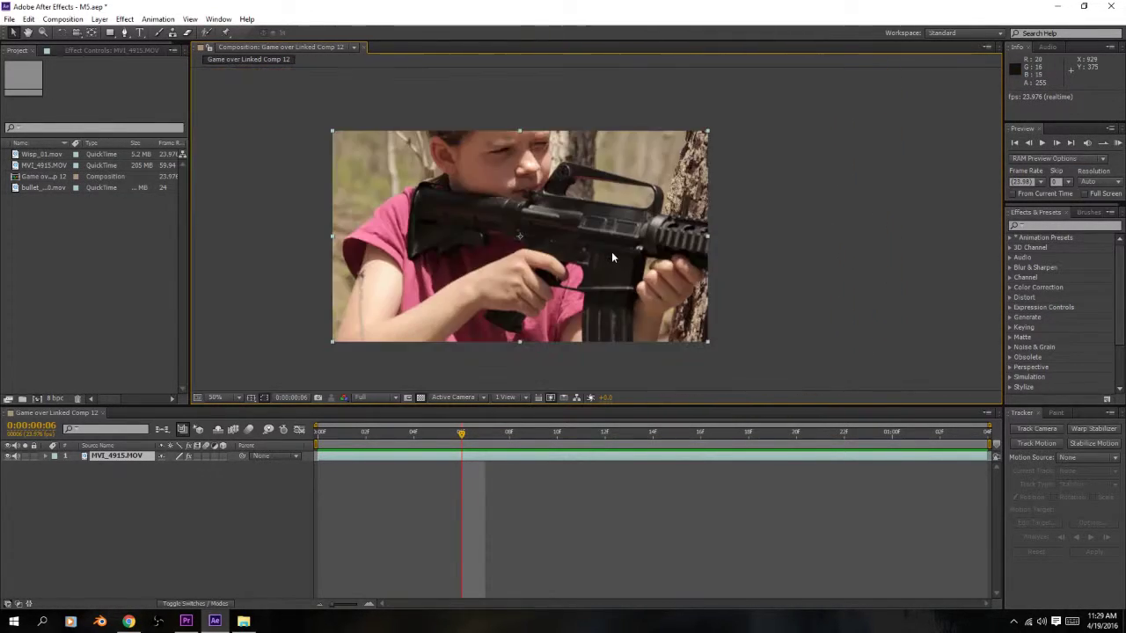
scroll(612, 252, "up", 1)
left_click_drag(599, 234, 569, 264)
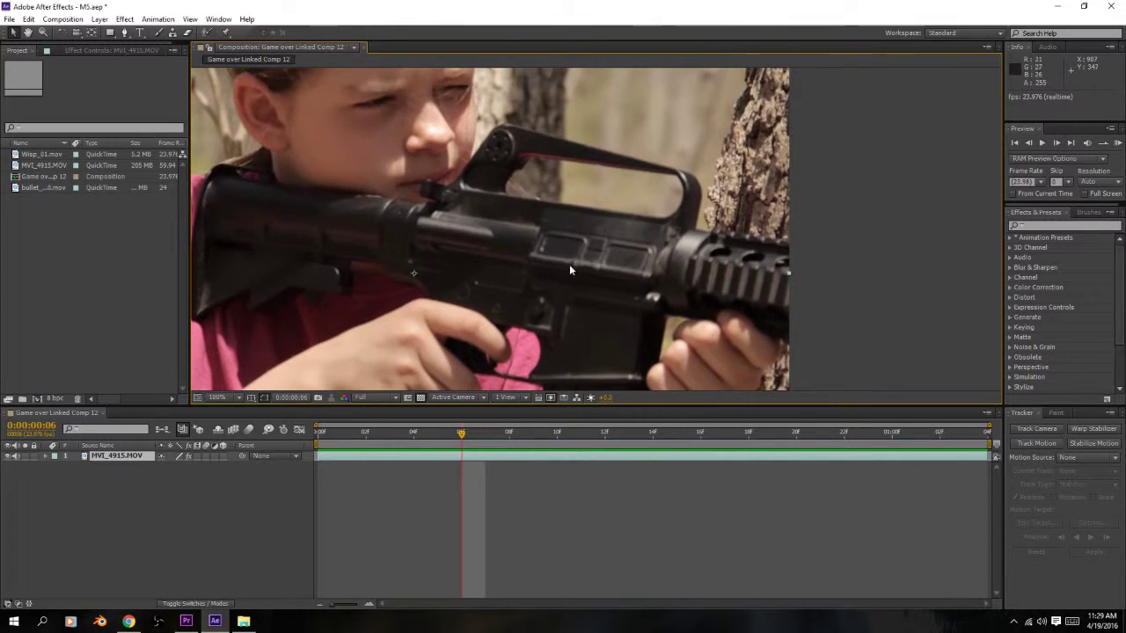
left_click(187, 494)
left_click(46, 166)
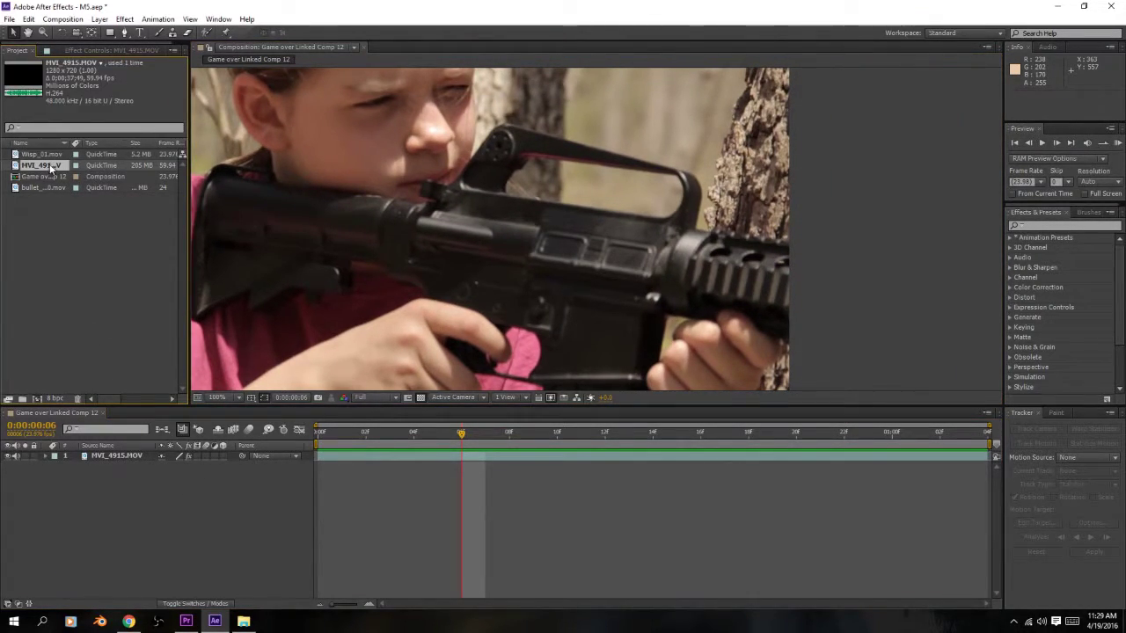
left_click_drag(392, 421, 481, 249)
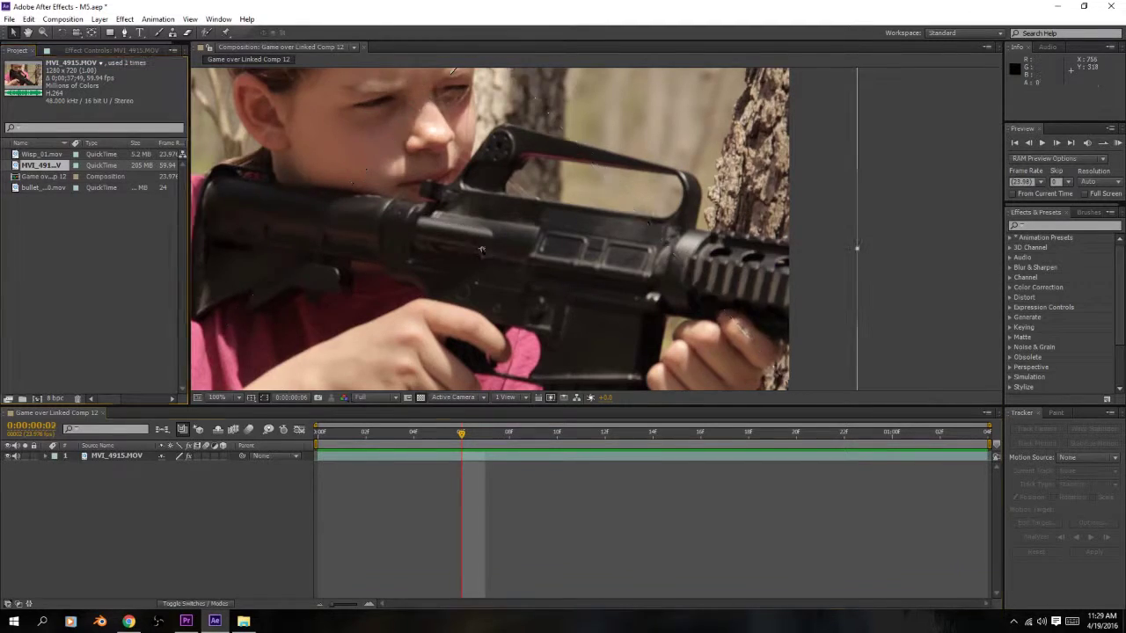
scroll(639, 262, "down", 1)
key("Delete")
left_click(69, 201)
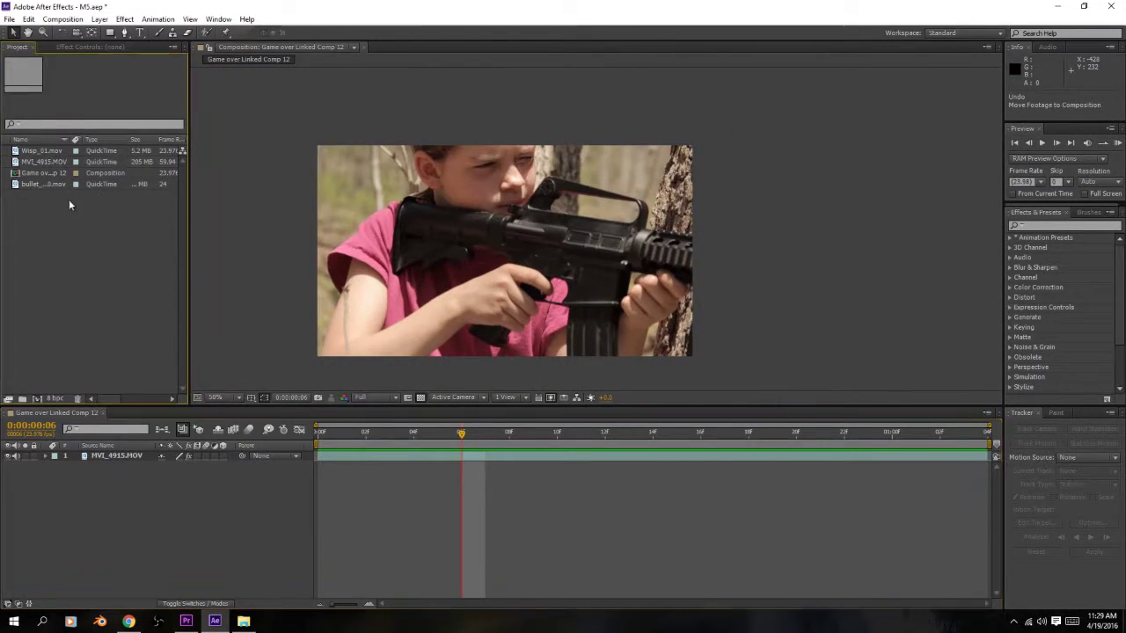
- Add the bullet_long0001-0250 movie above the rifle clip, scale it to 71%, and mirror it horizontally with a width of -64%
left_click_drag(48, 185, 563, 279)
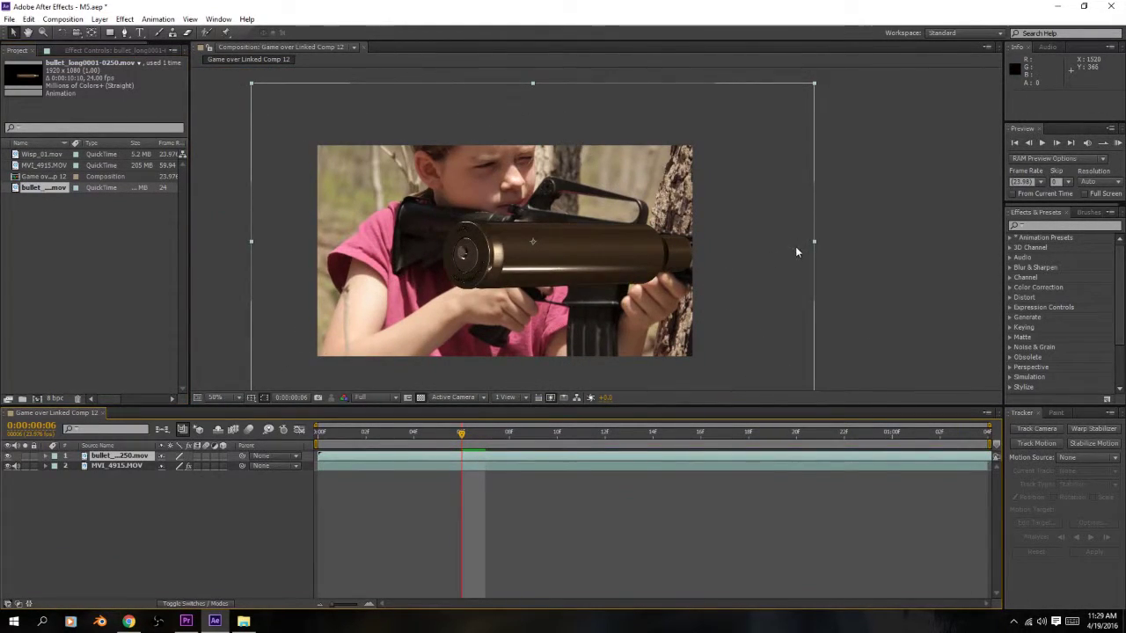
left_click_drag(813, 241, 730, 251)
scroll(612, 256, "up", 1)
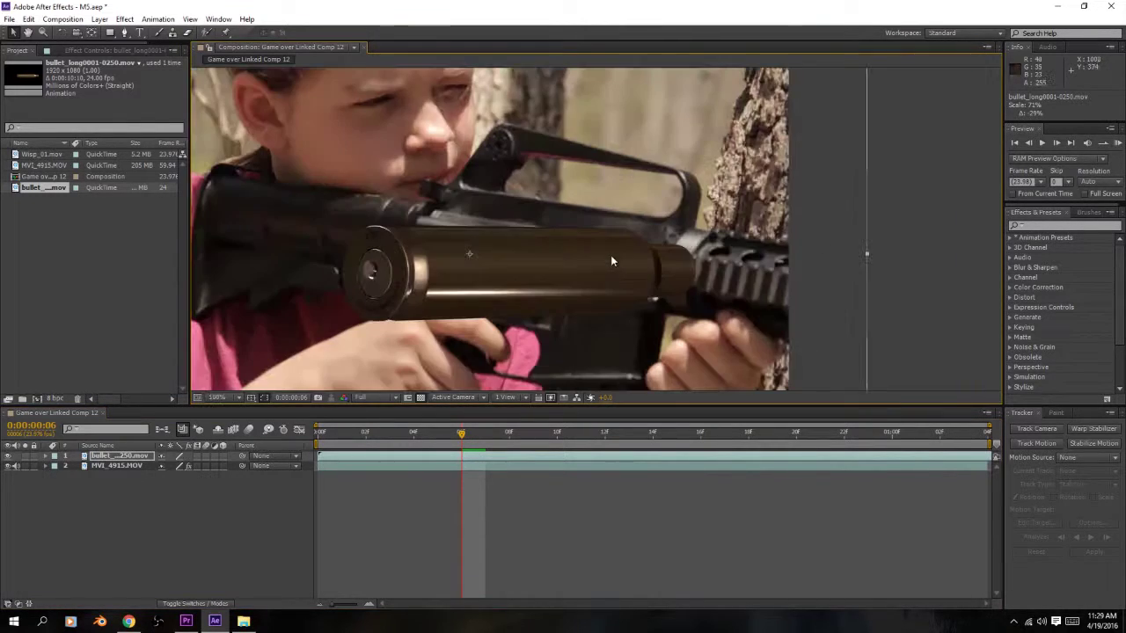
scroll(813, 251, "down", 2)
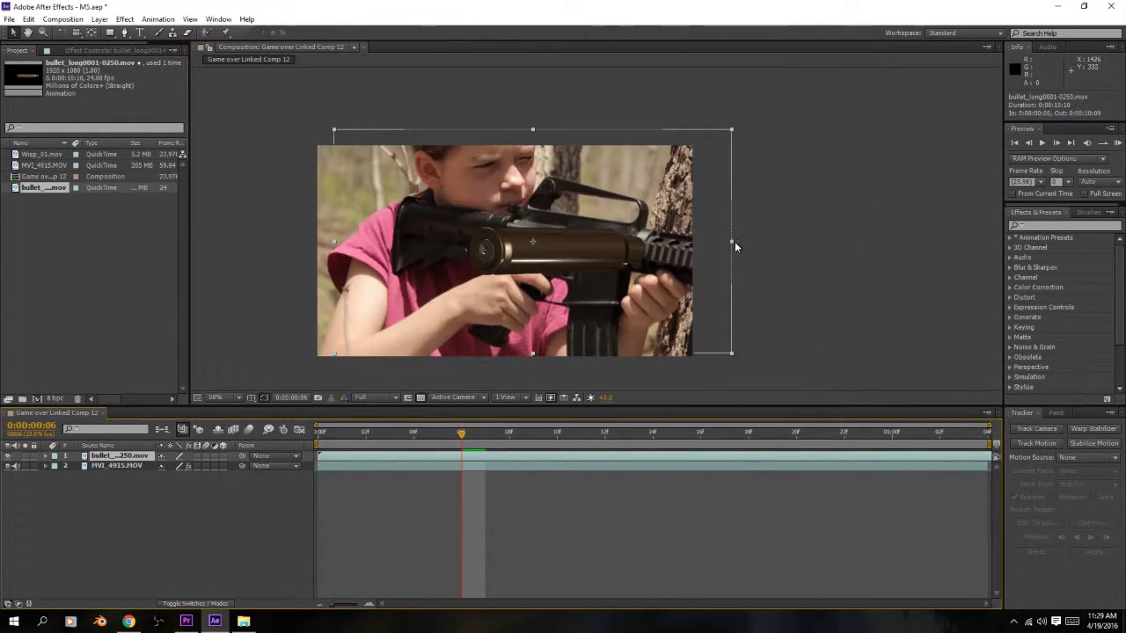
left_click_drag(732, 240, 351, 255)
- Scrub through the bullet's spin and slide its layer earlier to an in point of -0:00:00:20, showing its side at frame 0:00:00:07
left_click_drag(468, 433, 844, 435)
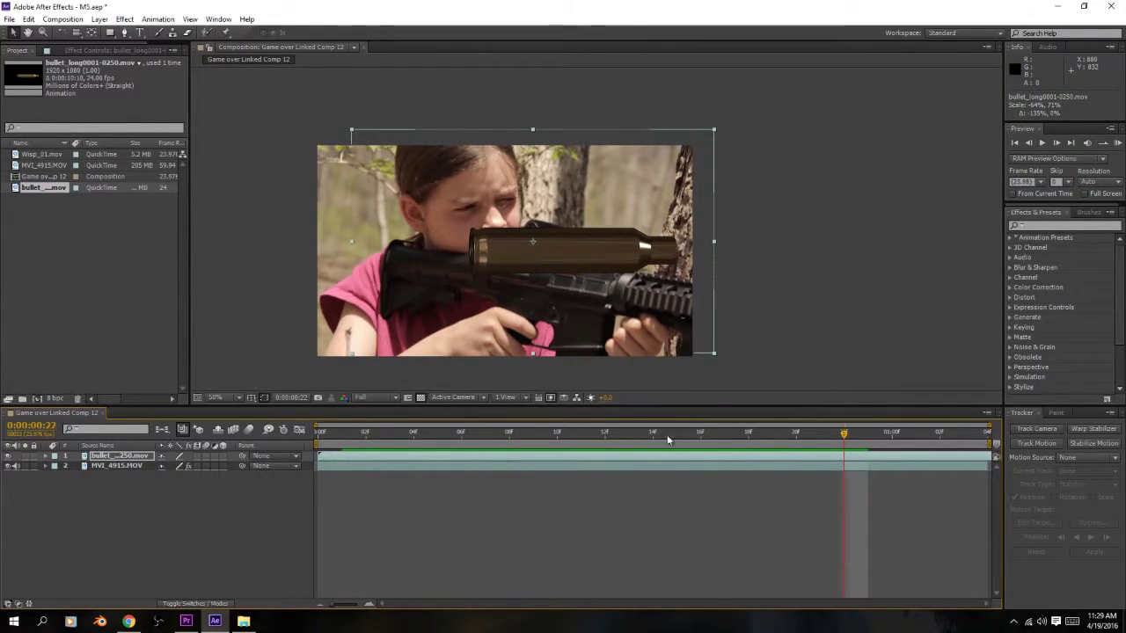
left_click(703, 430)
left_click_drag(704, 430, 312, 443)
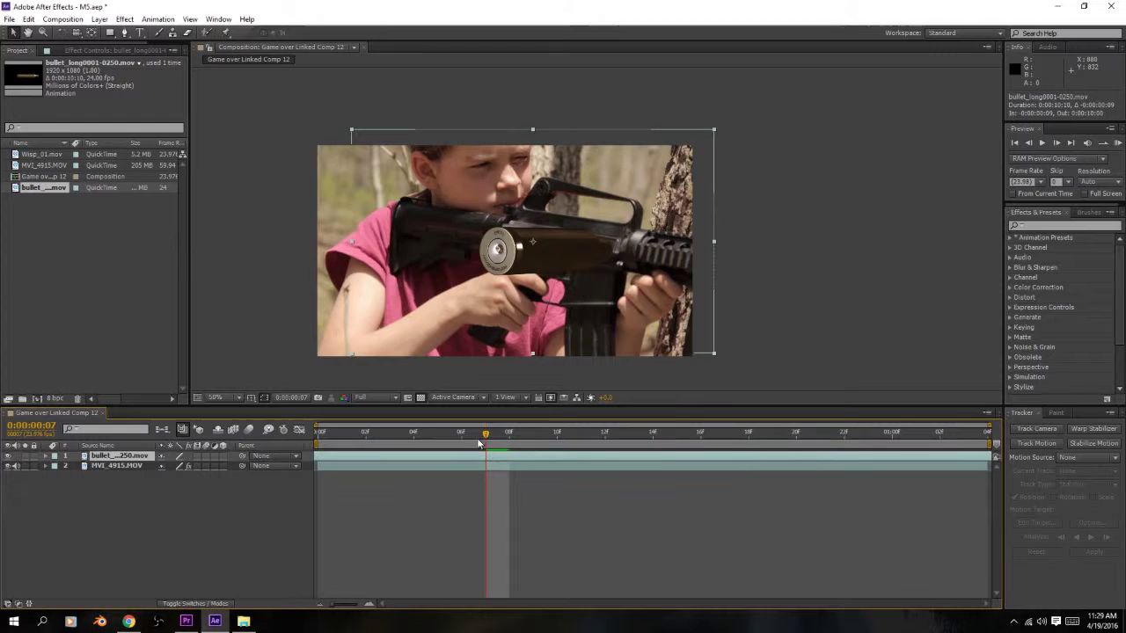
left_click_drag(479, 444, 447, 459)
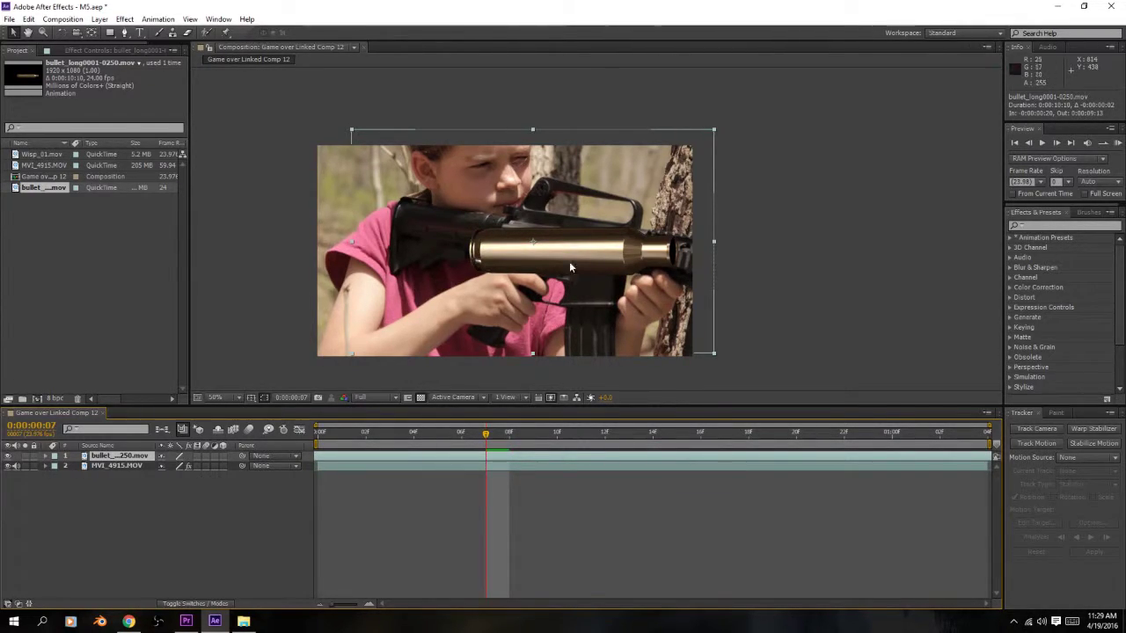
- Rotate the bullet to match the rifle's tilt, then shrink and position it inside the ejection port
key("w")
left_click_drag(570, 267, 563, 276)
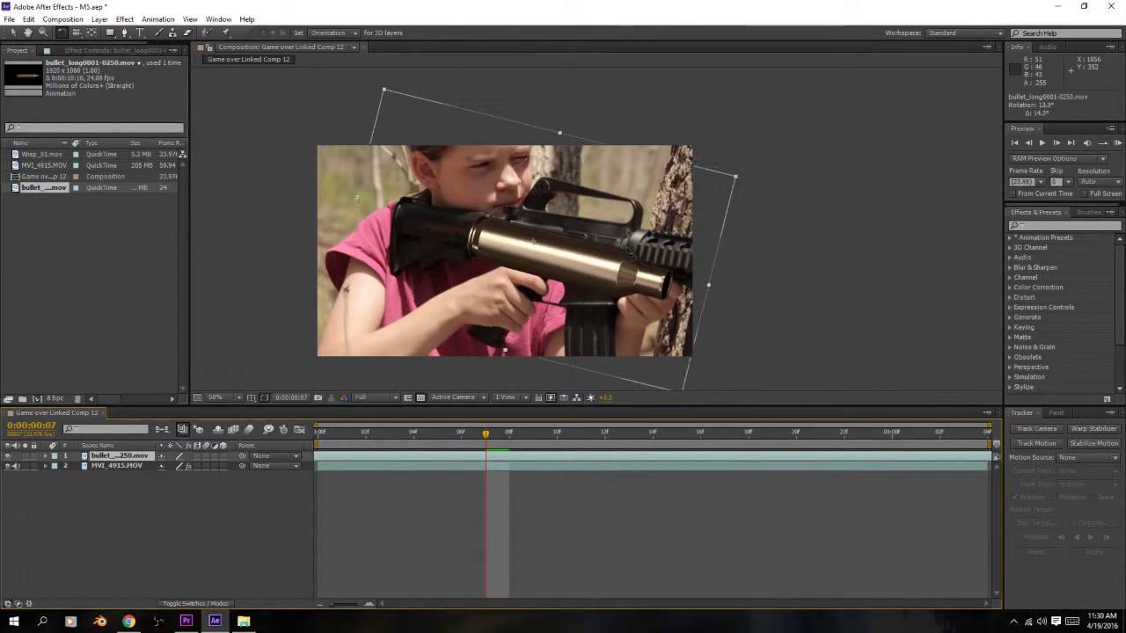
left_click_drag(628, 250, 621, 239)
left_click_drag(712, 272, 607, 271)
scroll(581, 257, "up", 1)
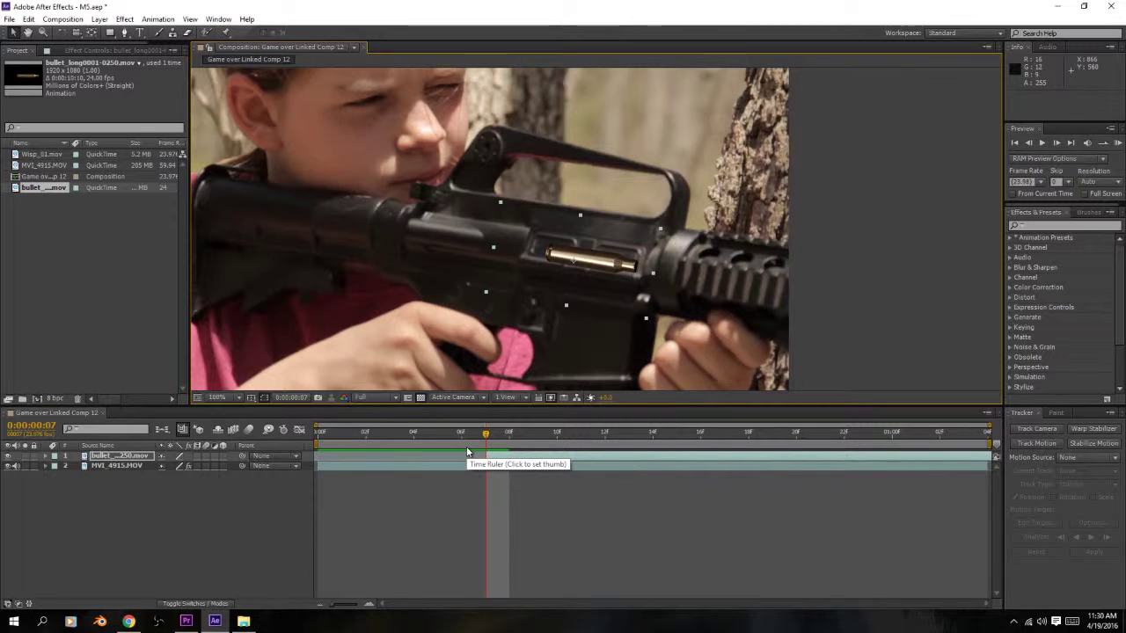
- Time-stretch the bullet layer to 20% and preview the faster spin
right_click(521, 453)
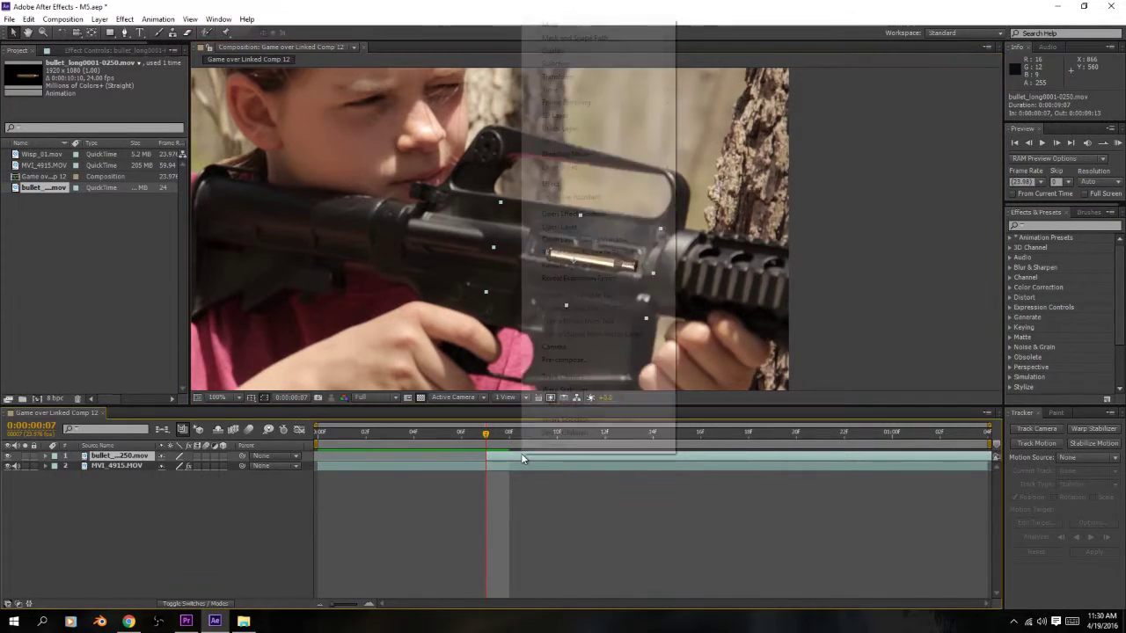
mouse_move(581, 90)
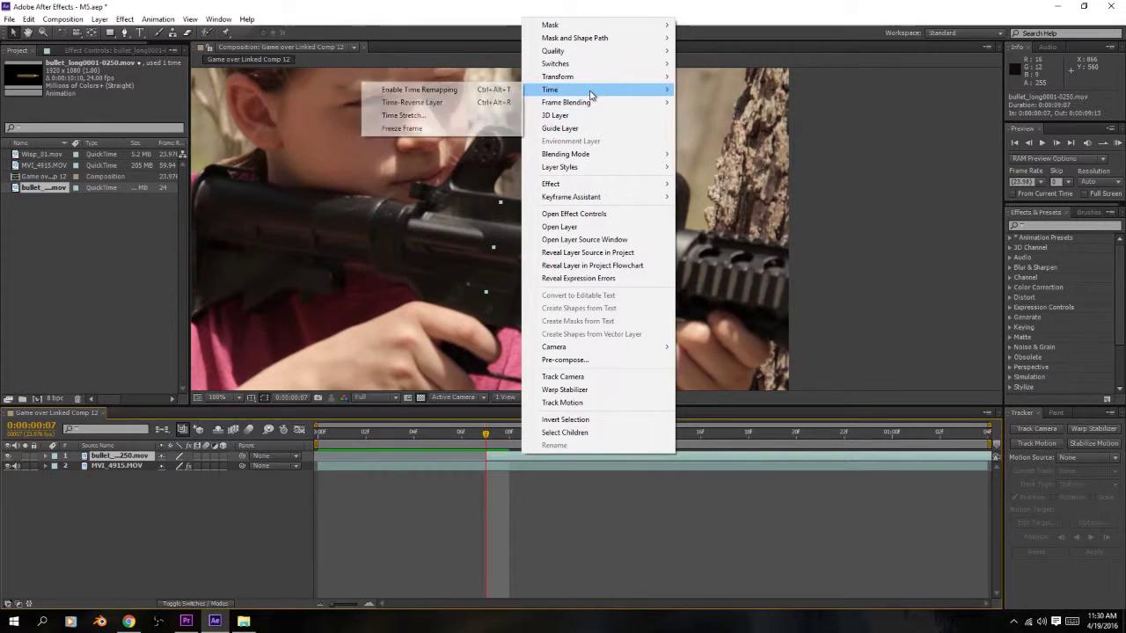
left_click(450, 117)
type("20")
key("Return")
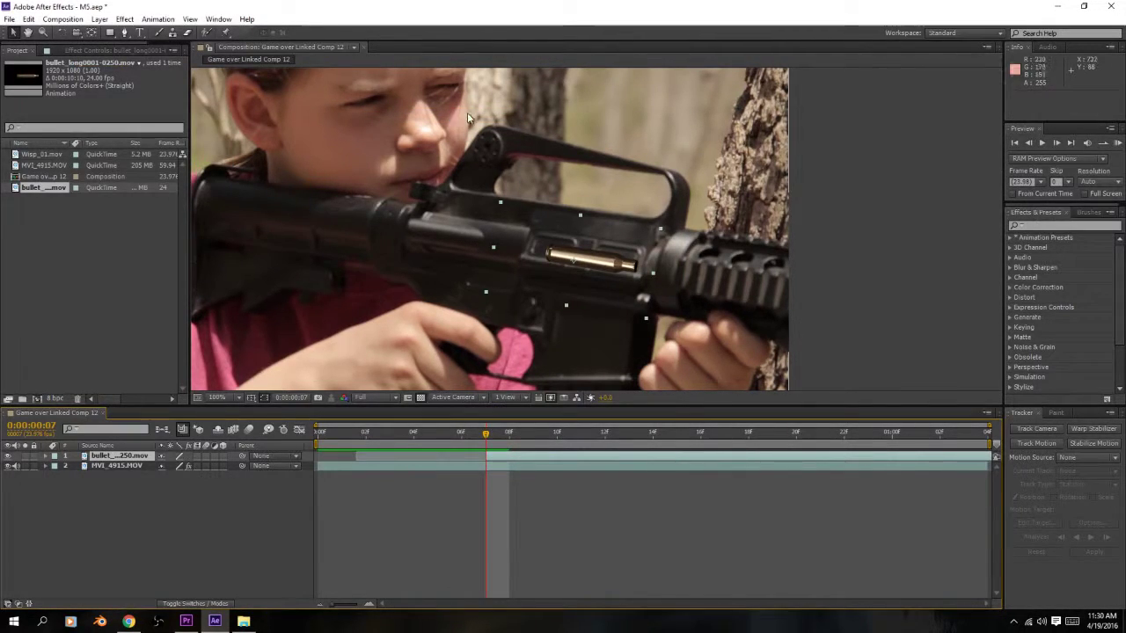
key("space")
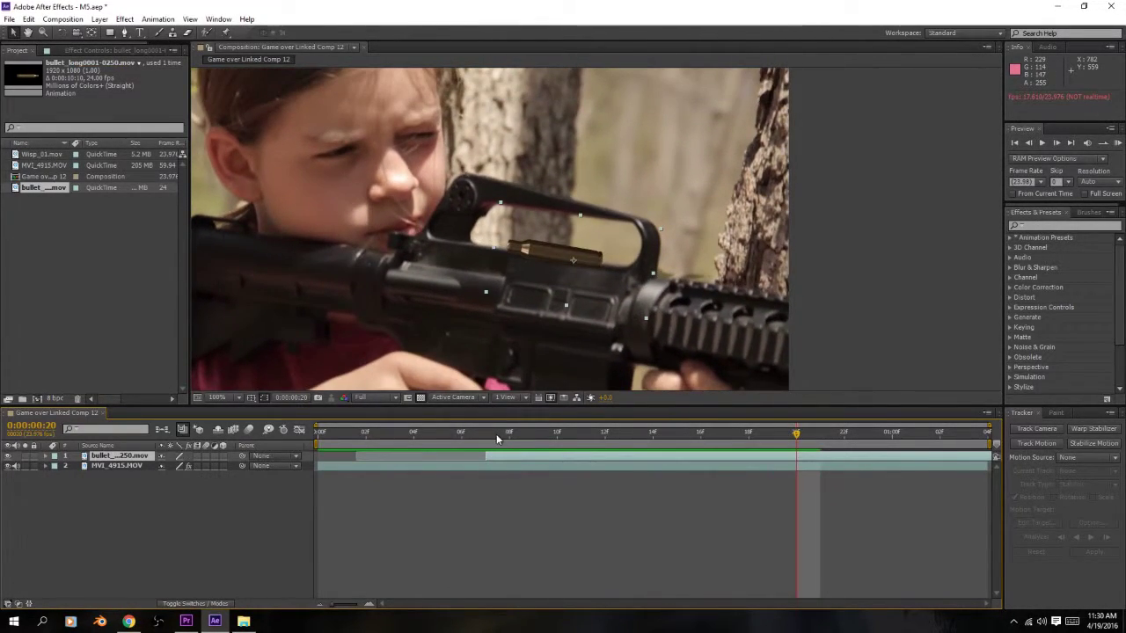
key("space")
- Time-stretch the bullet layer again to a shorter duration and preview the bullet's spin
right_click(498, 455)
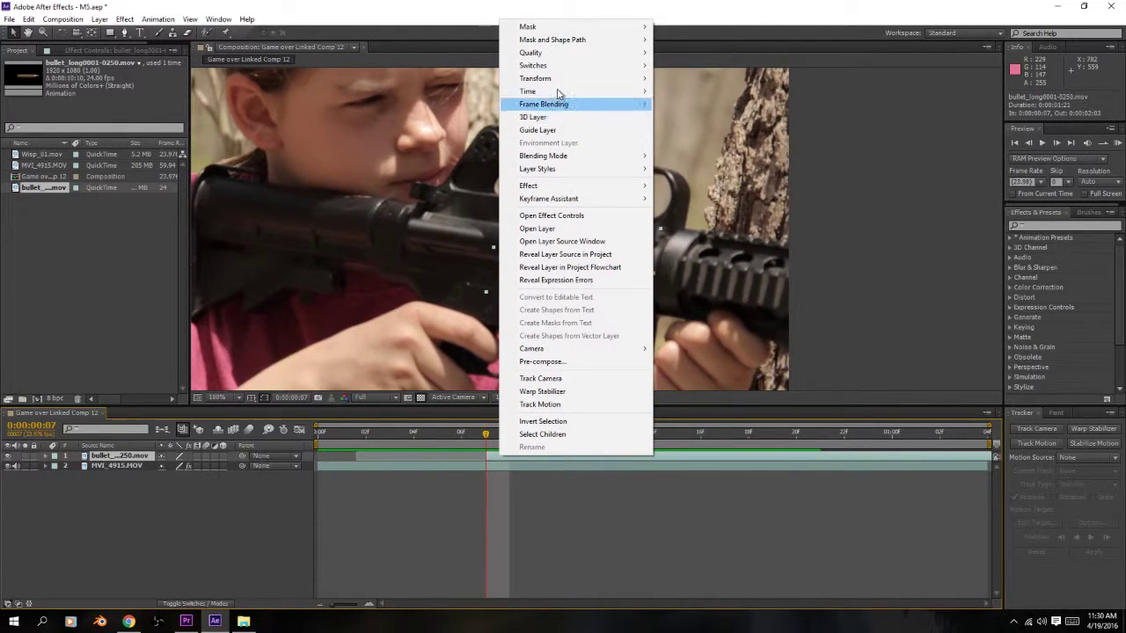
mouse_move(557, 92)
left_click(414, 113)
key("Return")
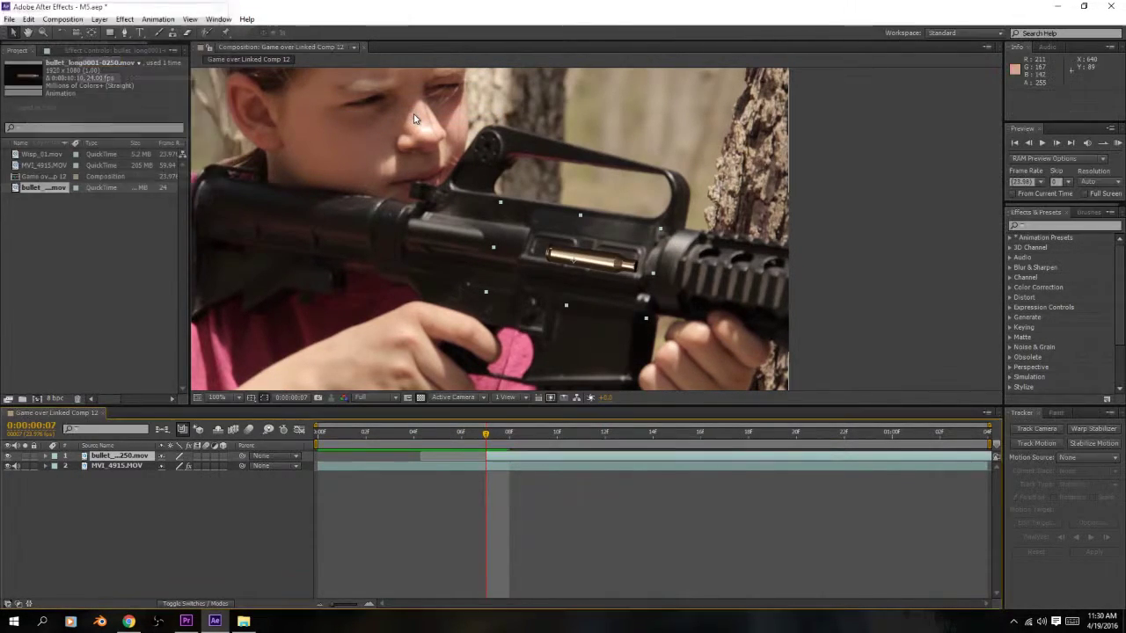
key("space")
key("space")
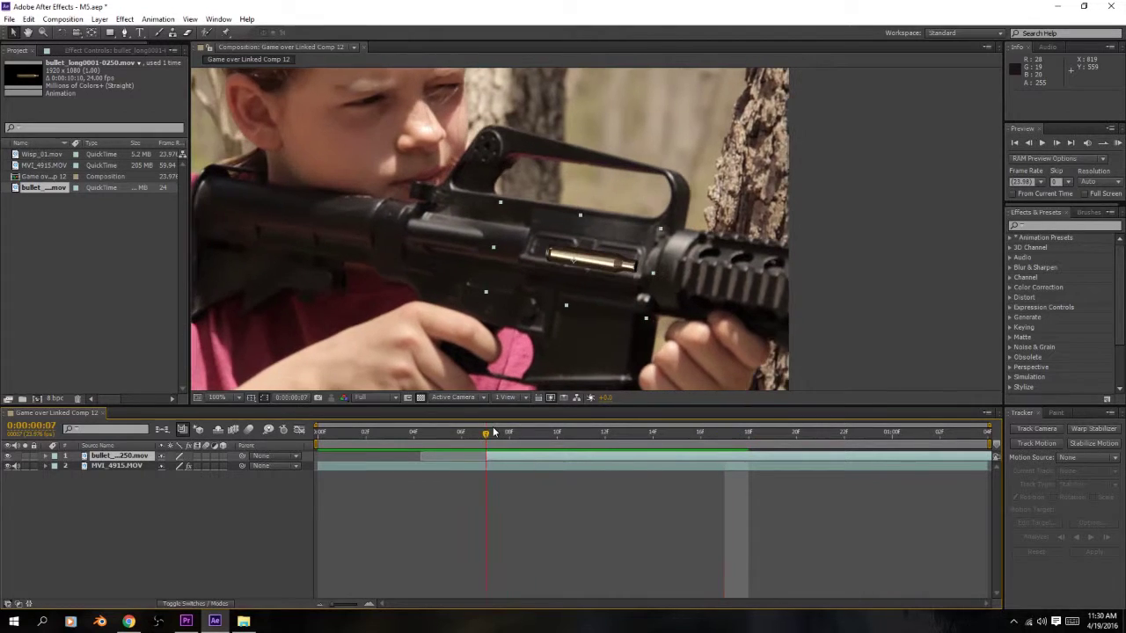
- Reposition the bullet inside the ejection port at 890, 330 and set a Position keyframe at 0:00:00:07
left_click_drag(573, 279, 564, 273)
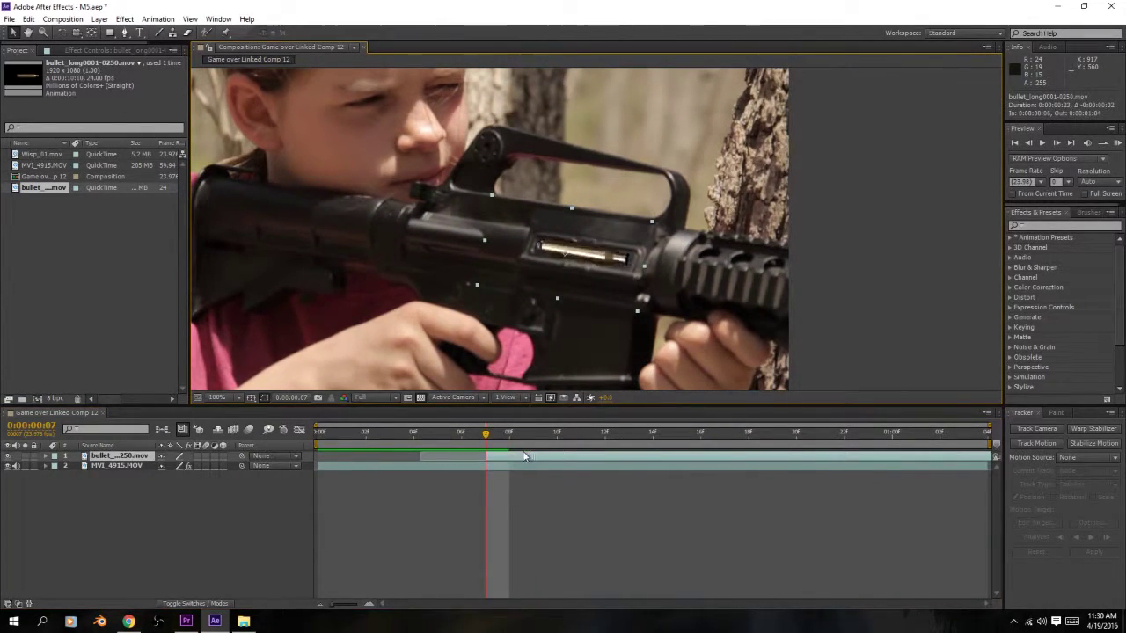
left_click_drag(581, 260, 575, 260)
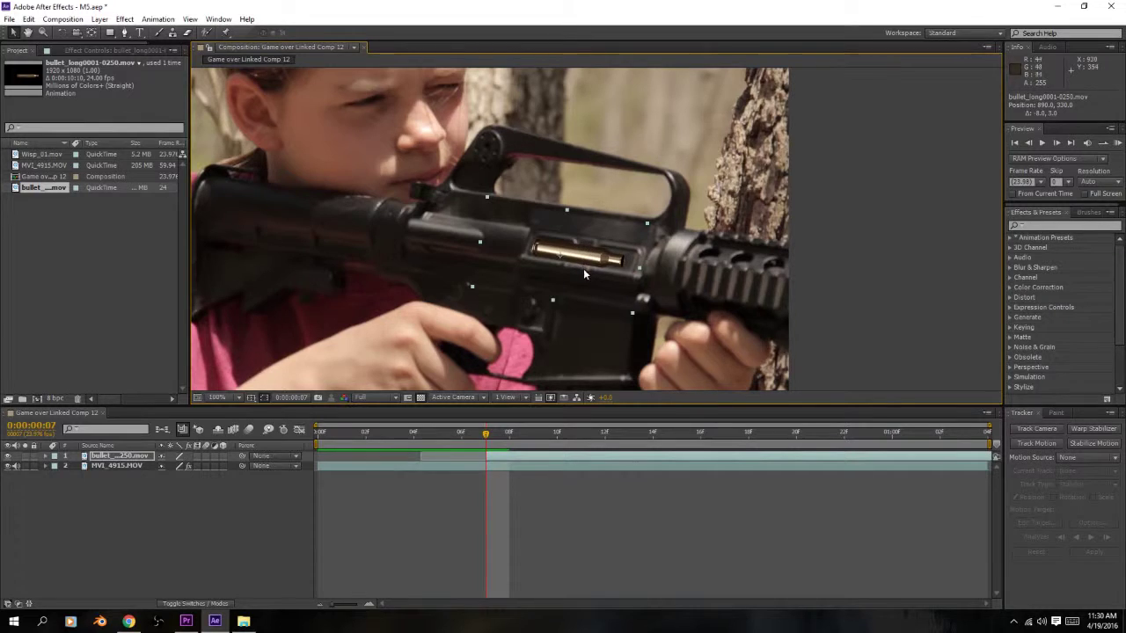
key("alt+shift+p")
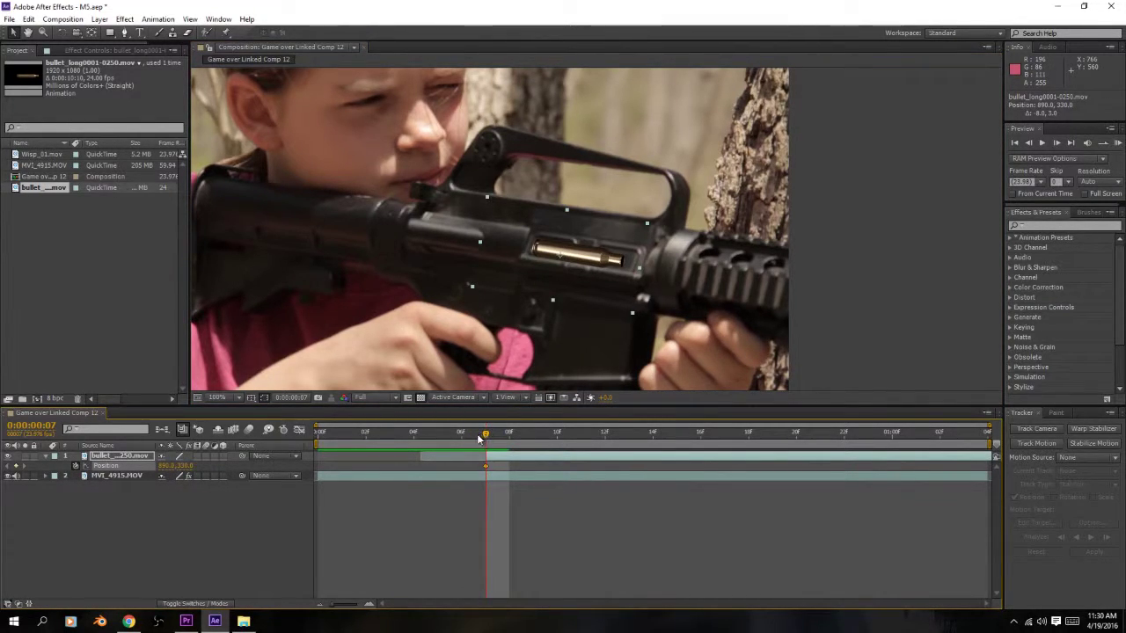
- Step between frames 0:00:00:07 and 0:00:00:08 to compare the ejection port and the bullet's placement
key("Page_Down")
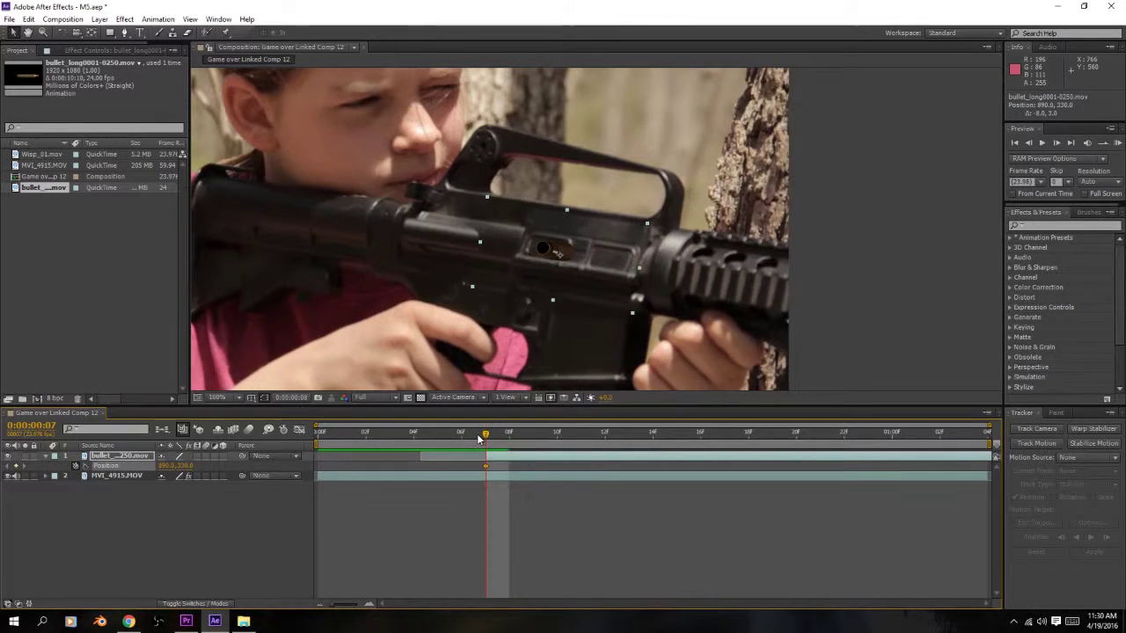
key("Page_Up")
key("Page_Down")
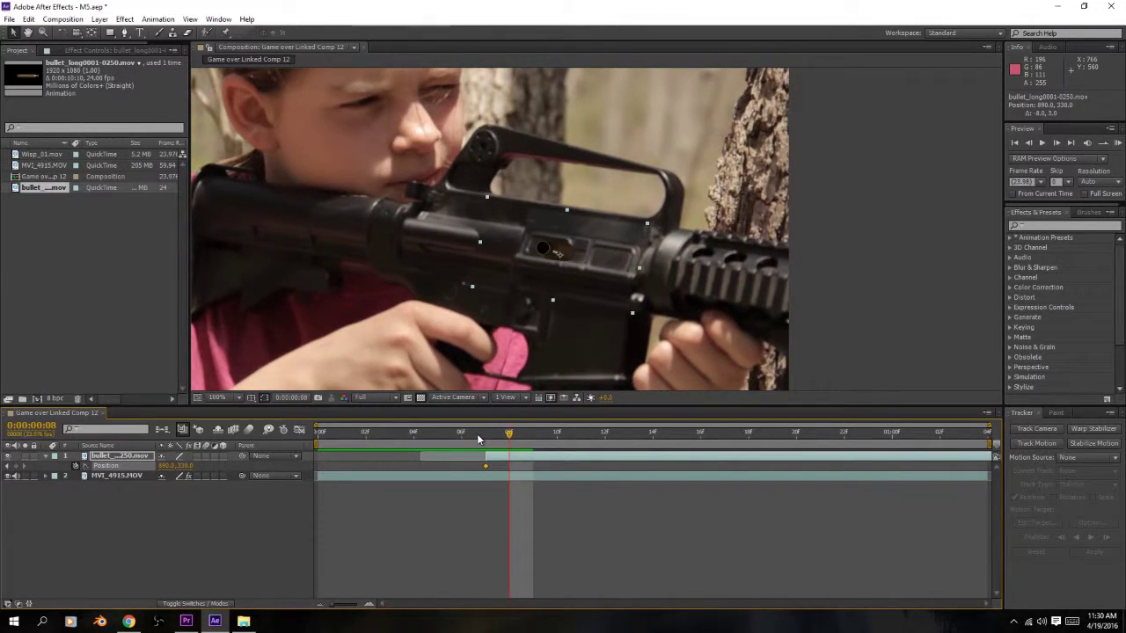
key("Page_Up")
key("Page_Down")
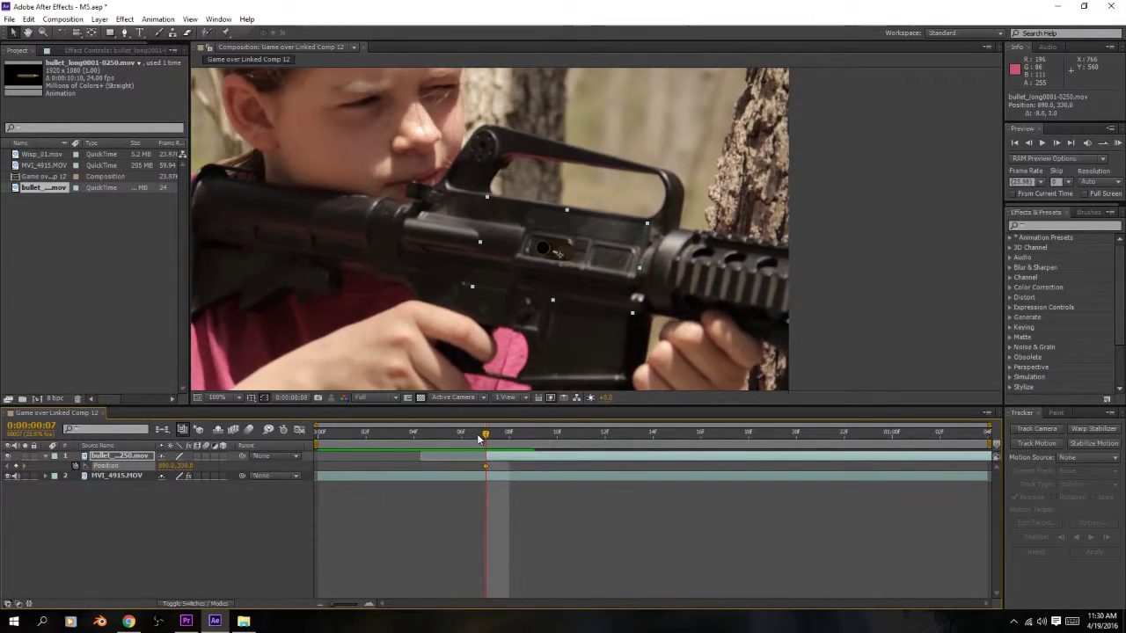
key("Page_Up")
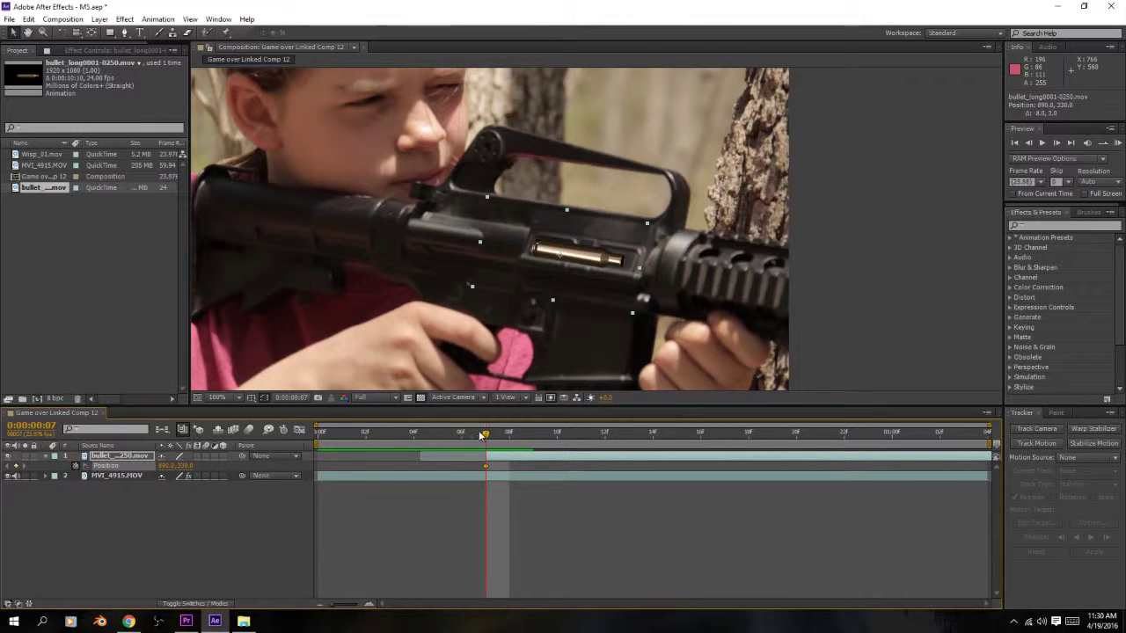
- Keyframe the bullet outside the frame beyond the rifle stock at -250, 512 at 0:00:00:12, and preview the ejection
scroll(541, 281, "down", 2)
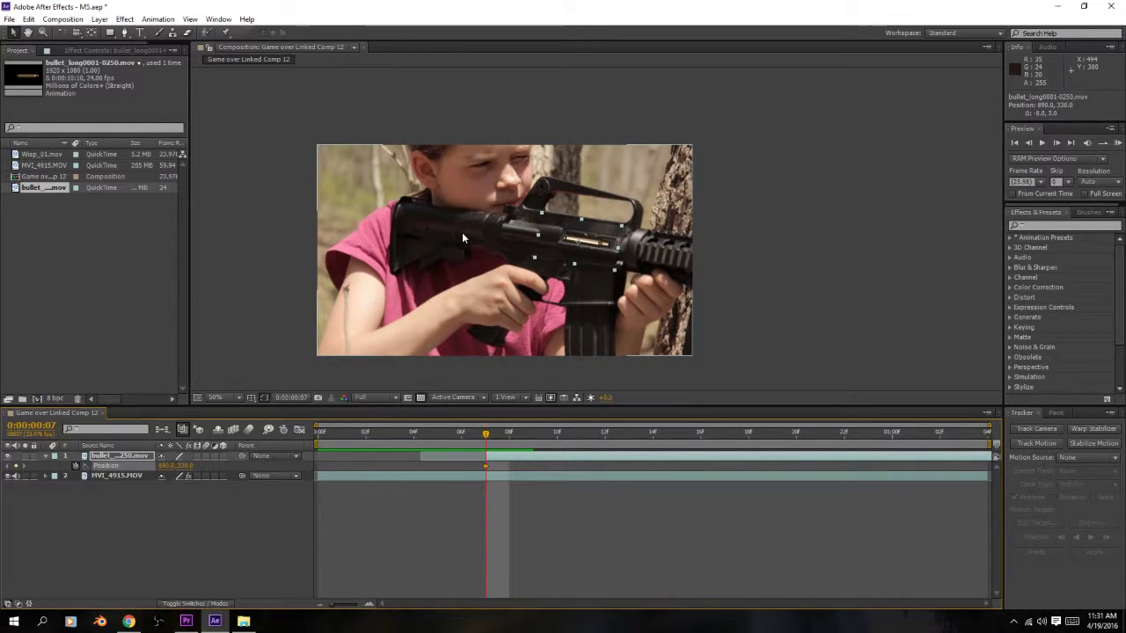
key("Page_Down")
key("Page_Down")
key("Page_Down")
key("Page_Down")
key("Page_Down")
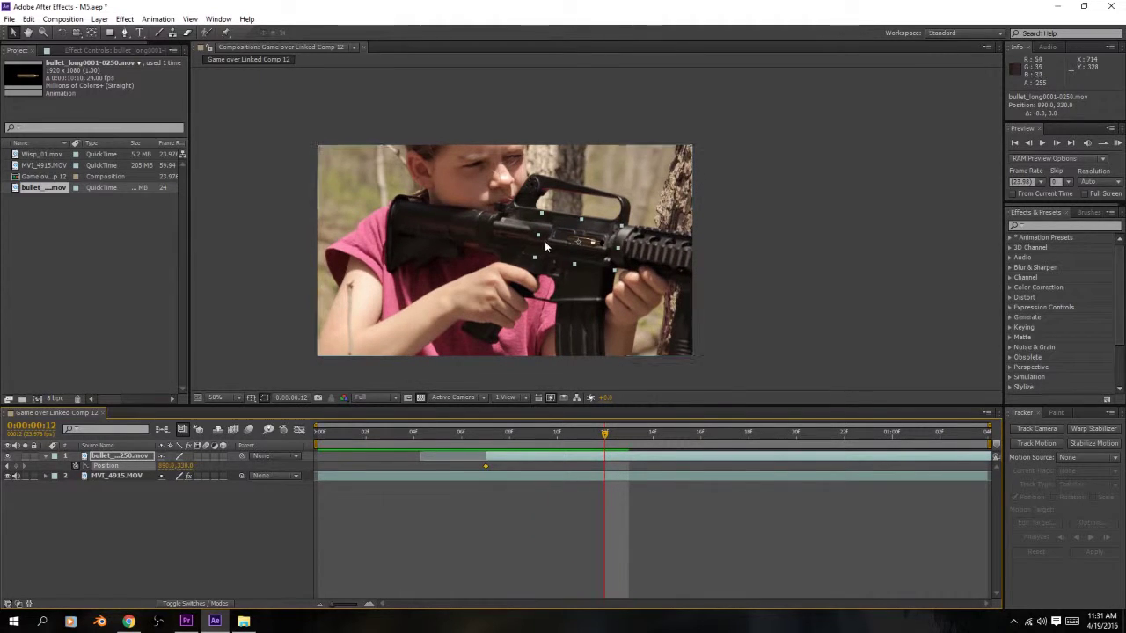
left_click_drag(564, 240, 232, 297)
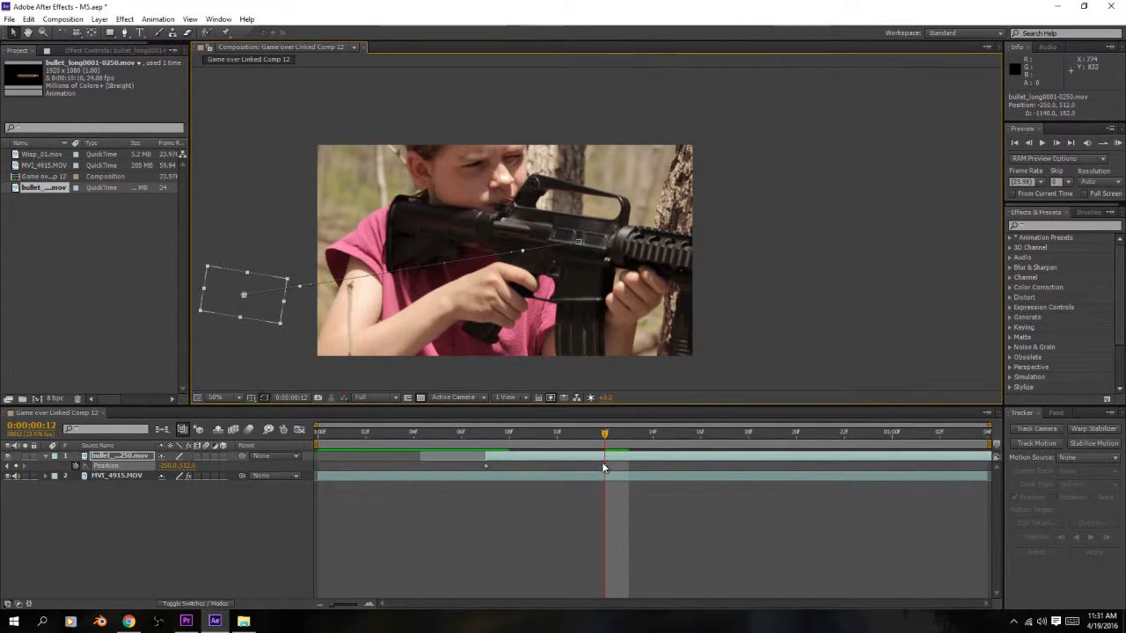
key("space")
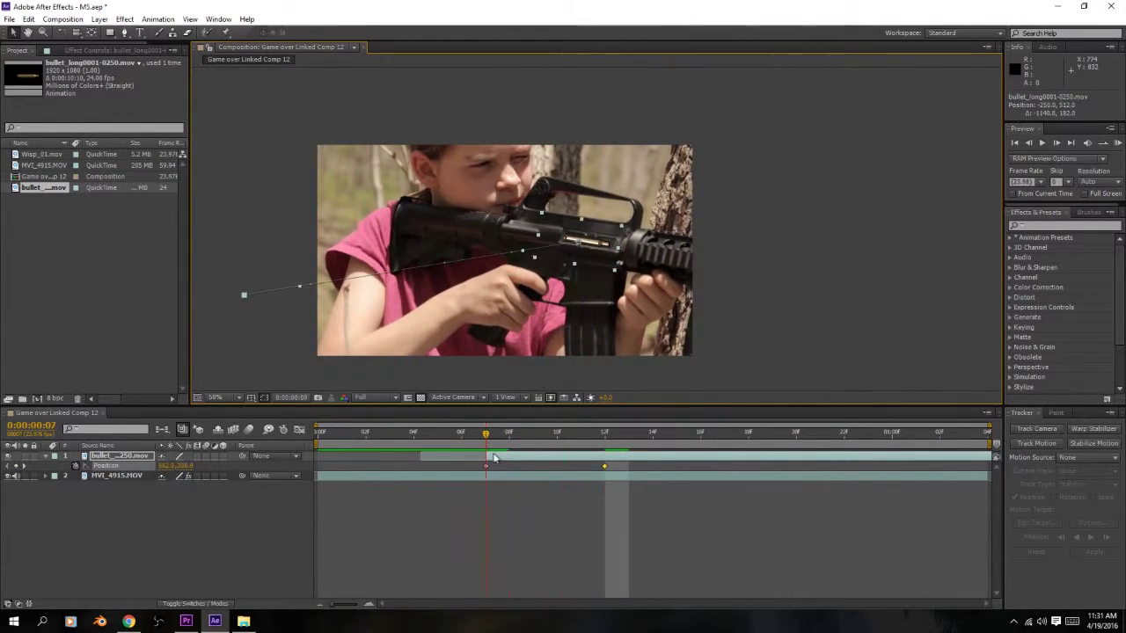
key("space")
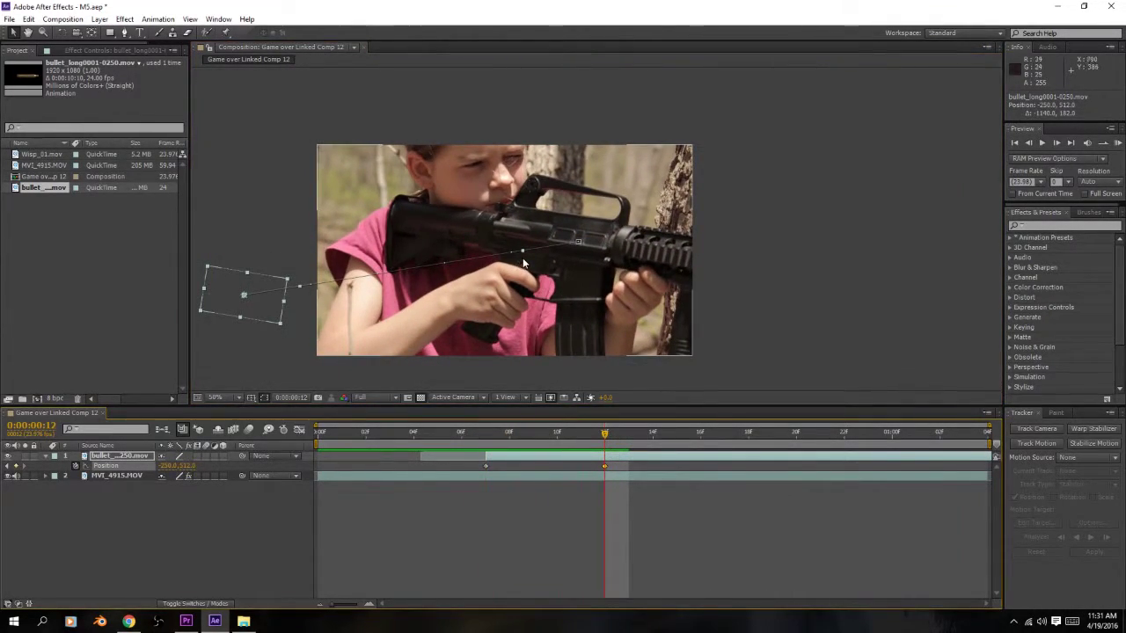
- Bend the bullet's motion path into an upward arc and move its end keyframe off-frame to about -362, 114
left_click_drag(523, 251, 481, 191)
left_click_drag(244, 295, 294, 237)
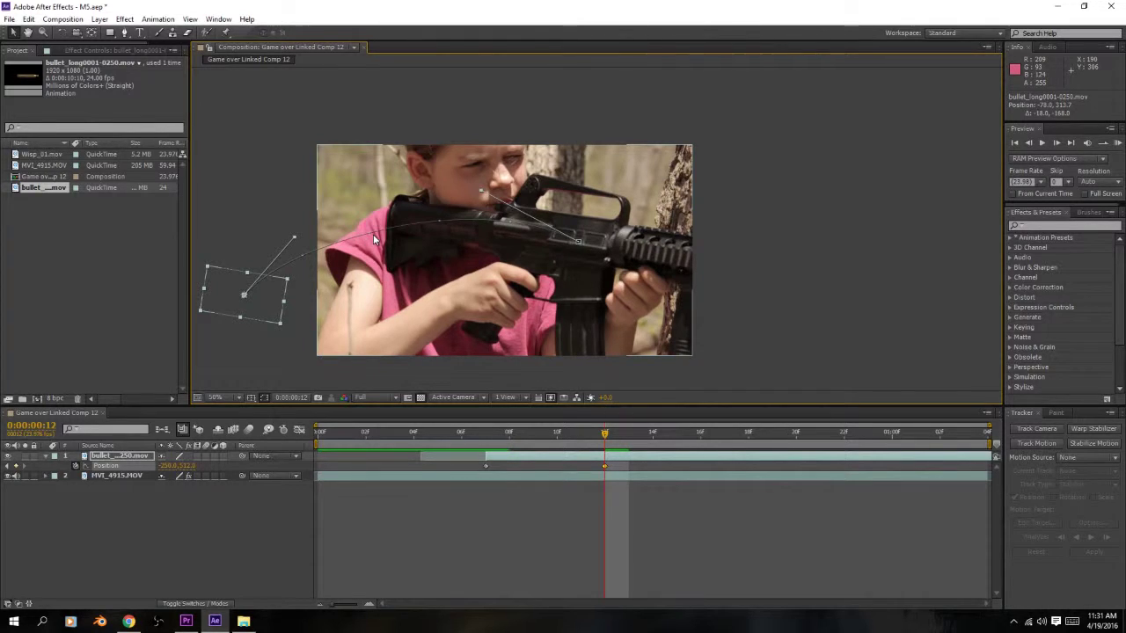
left_click_drag(258, 302, 266, 358)
left_click_drag(302, 296, 299, 272)
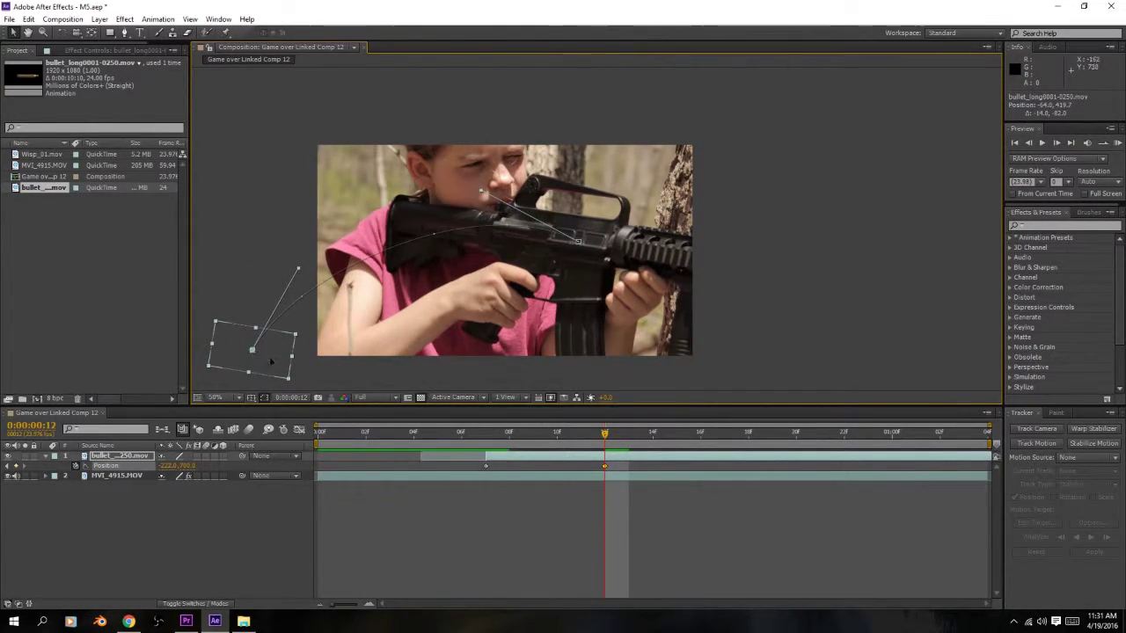
left_click_drag(271, 362, 230, 187)
left_click_drag(258, 99, 260, 138)
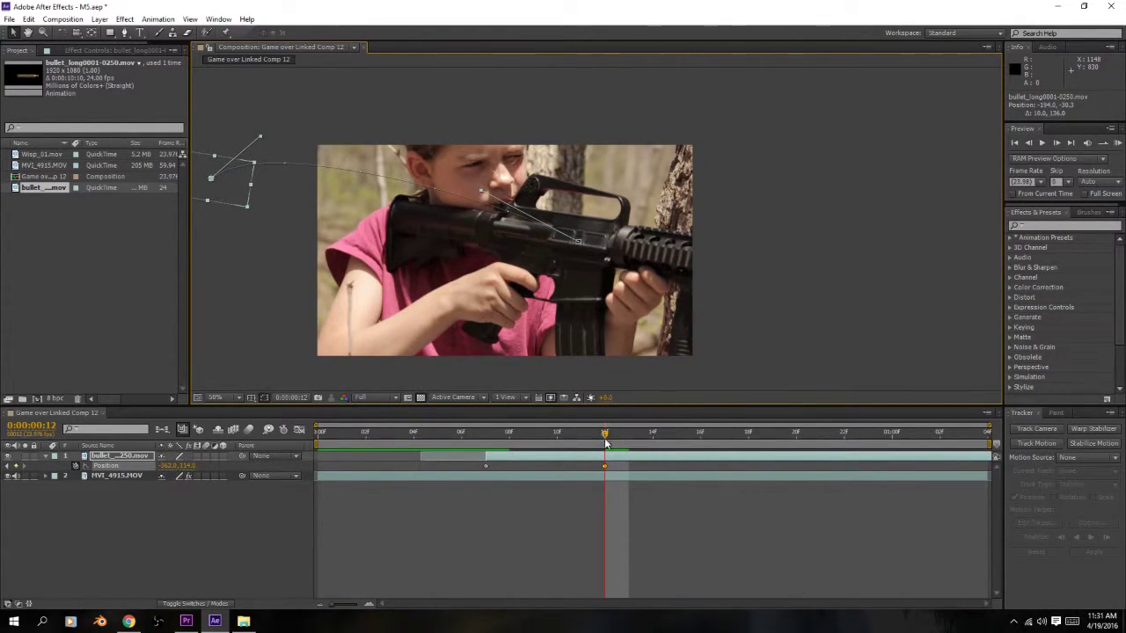
- Preview the ejection arc, trim the bullet layer to end at 0:00:00:12, and enable motion blur on that layer
left_click_drag(605, 437, 476, 440)
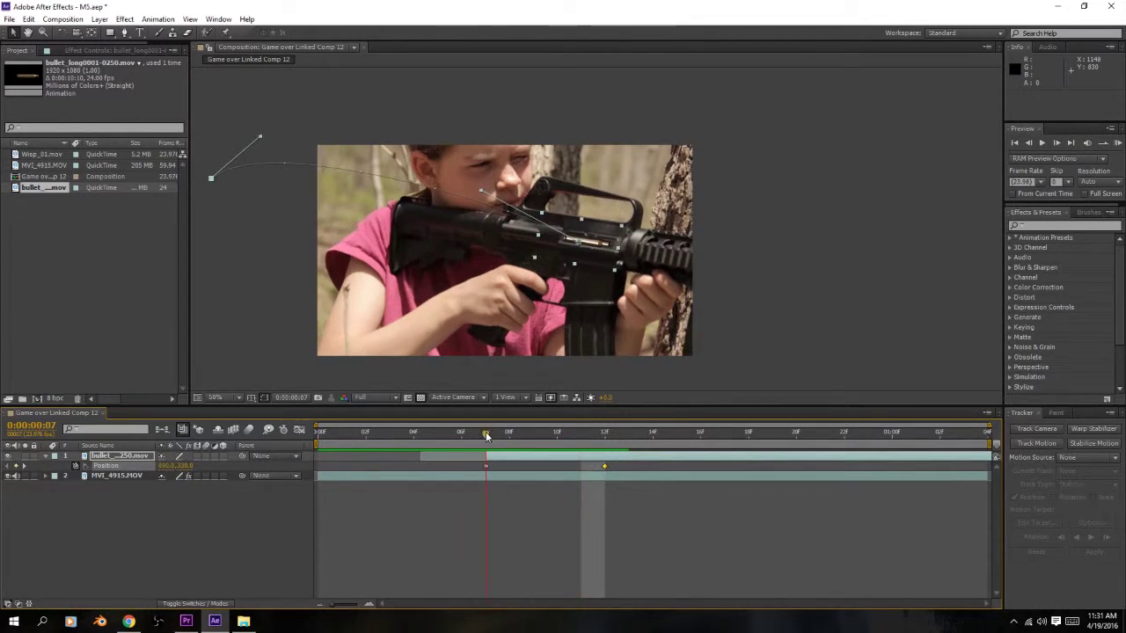
key("space")
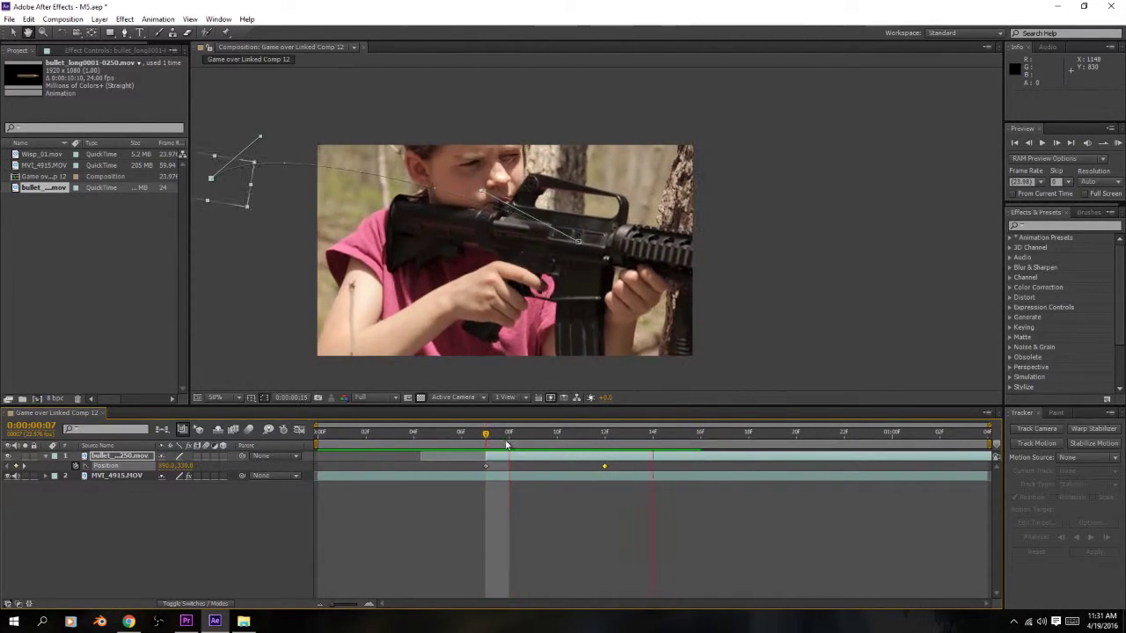
left_click(605, 433)
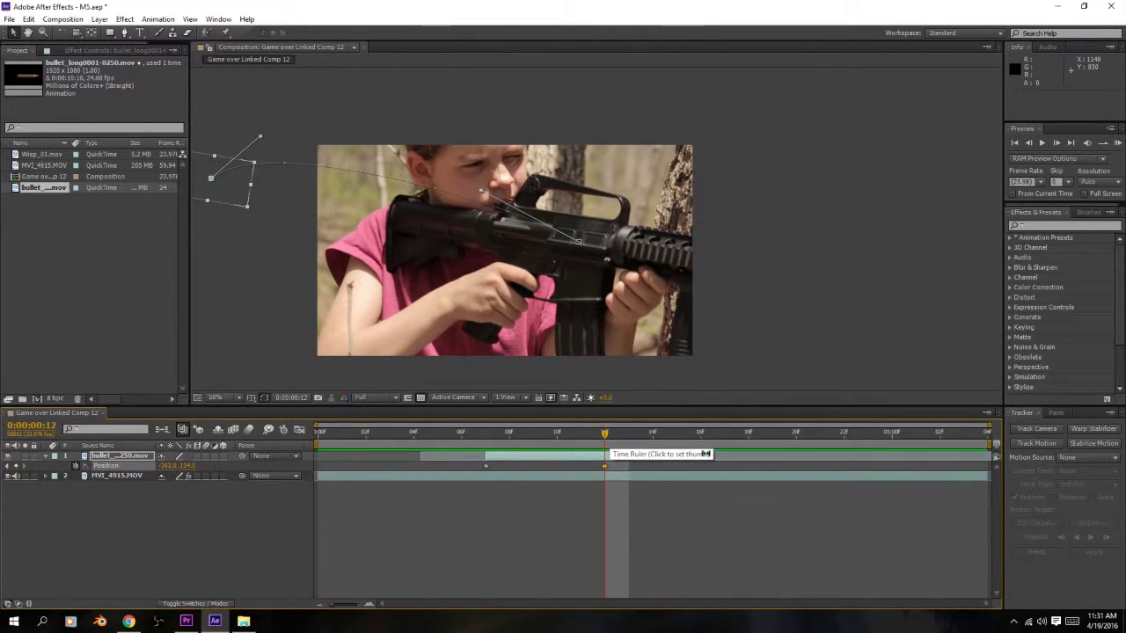
left_click_drag(555, 442, 493, 446)
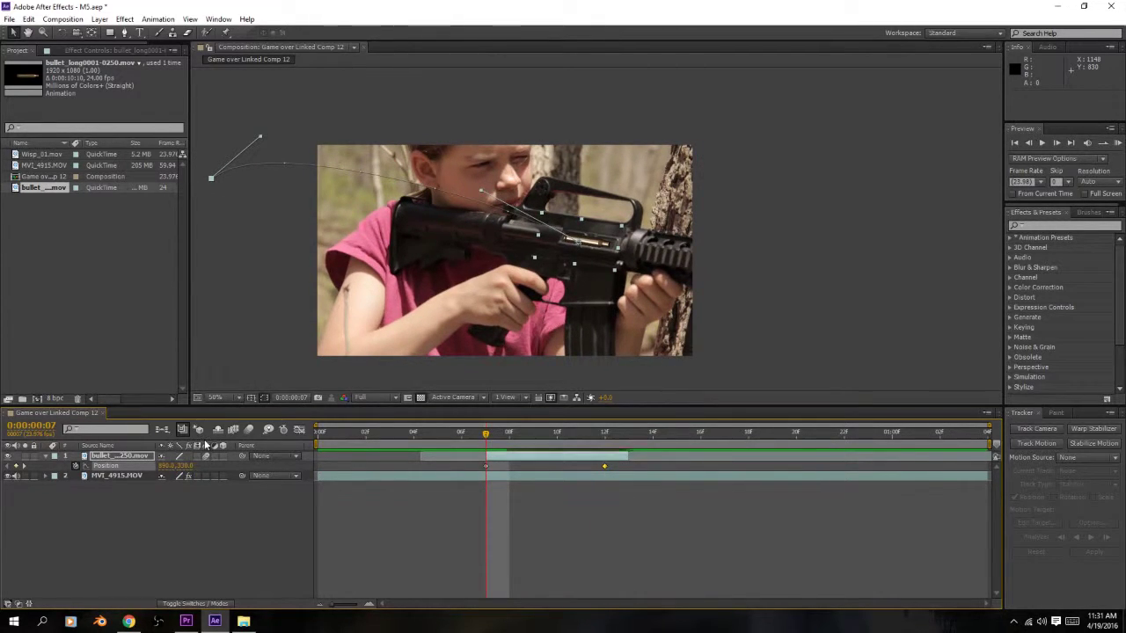
- Enable motion blur for the composition and check the bullet's blur at 0:00:00:09
key("space")
left_click(532, 434)
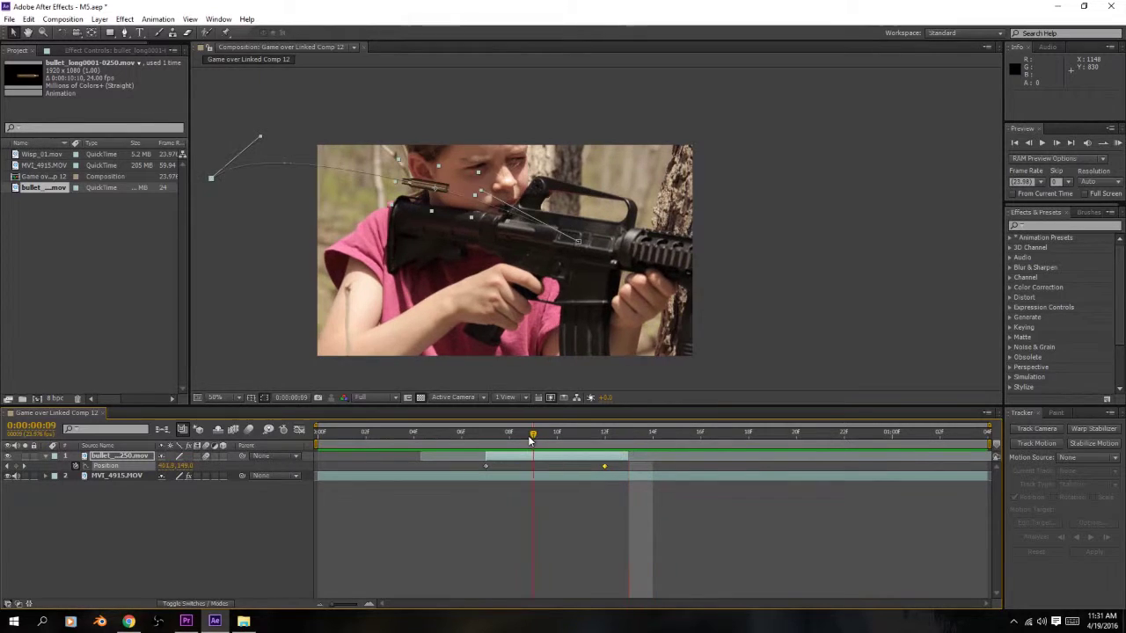
left_click(250, 430)
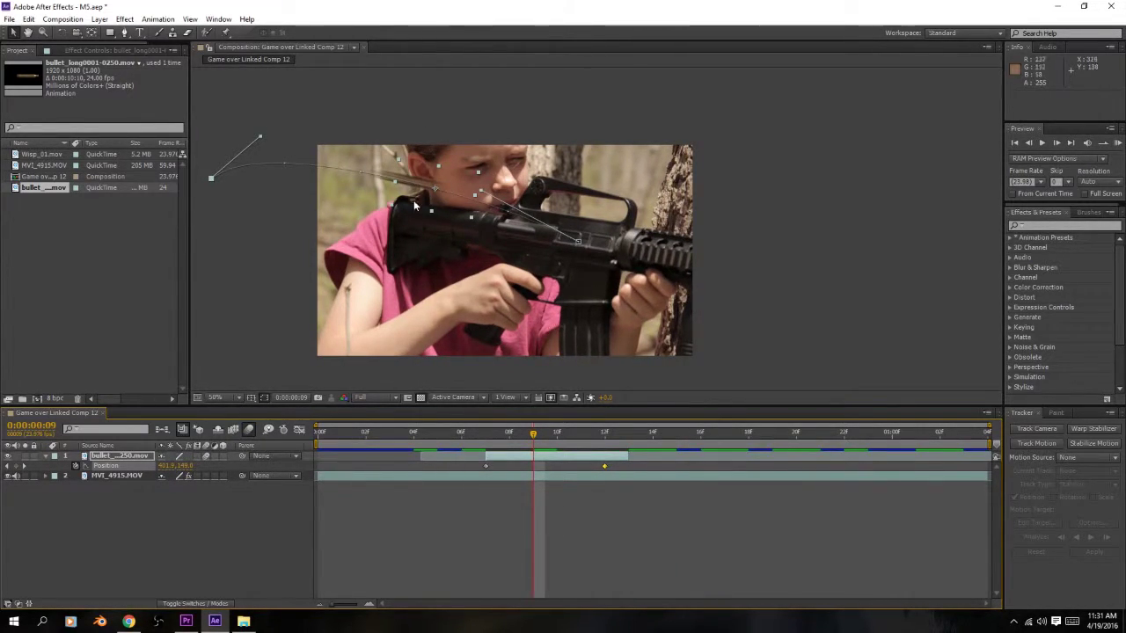
mouse_move(531, 446)
left_mouse_down()
mouse_move(443, 440)
mouse_move(537, 455)
left_mouse_up()
- Edit the motion blur Shutter Angle in the composition's advanced settings and apply the change
right_click(219, 526)
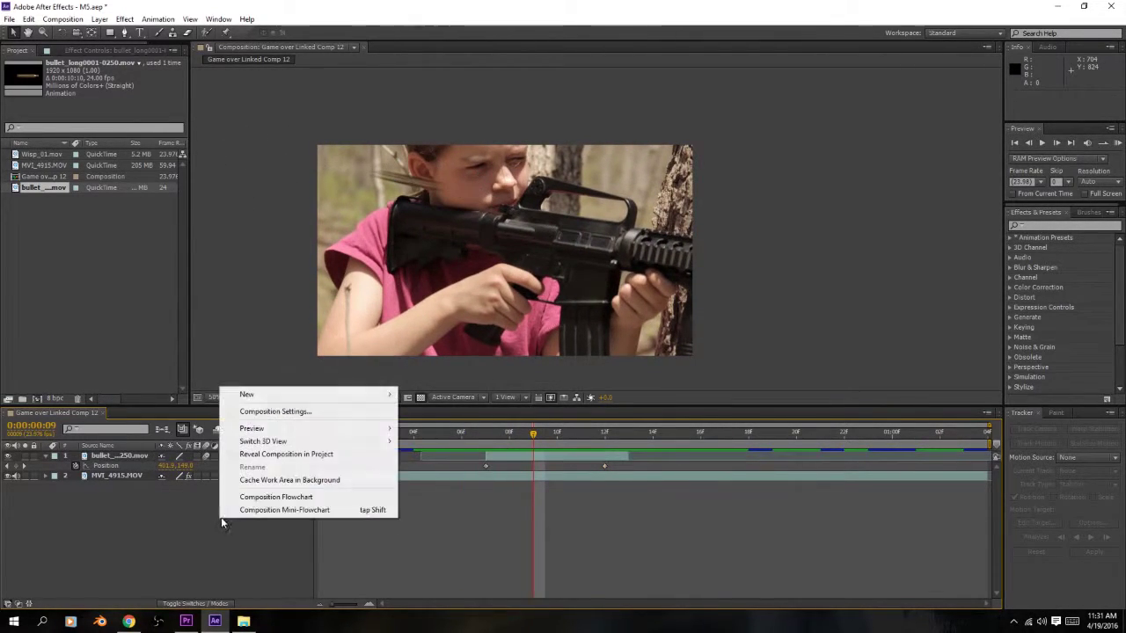
left_click(281, 407)
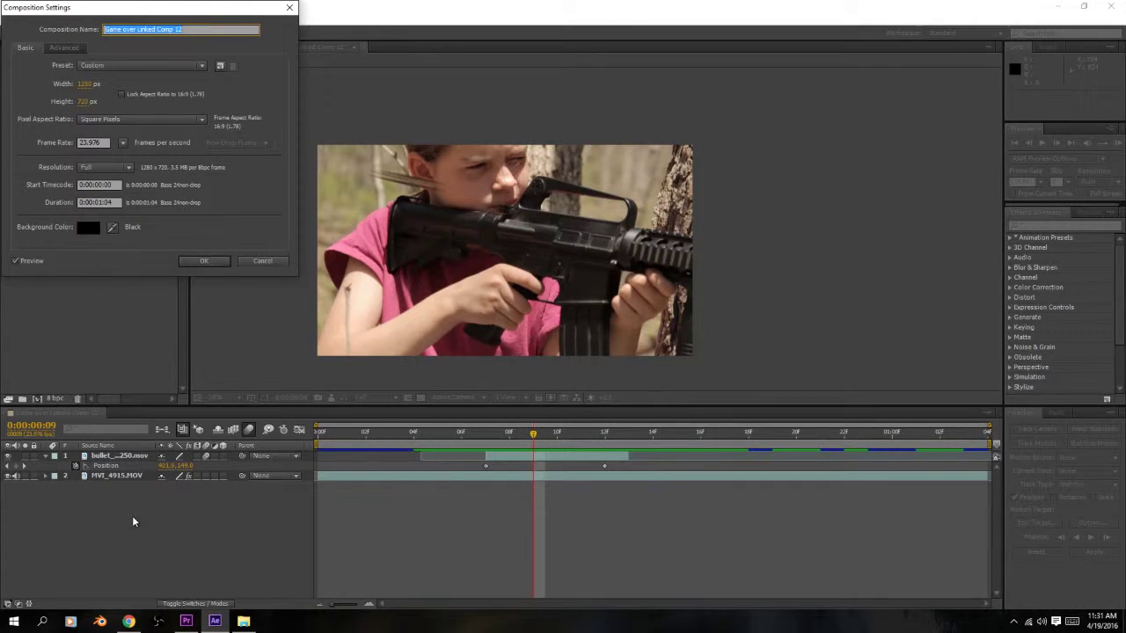
left_click(66, 50)
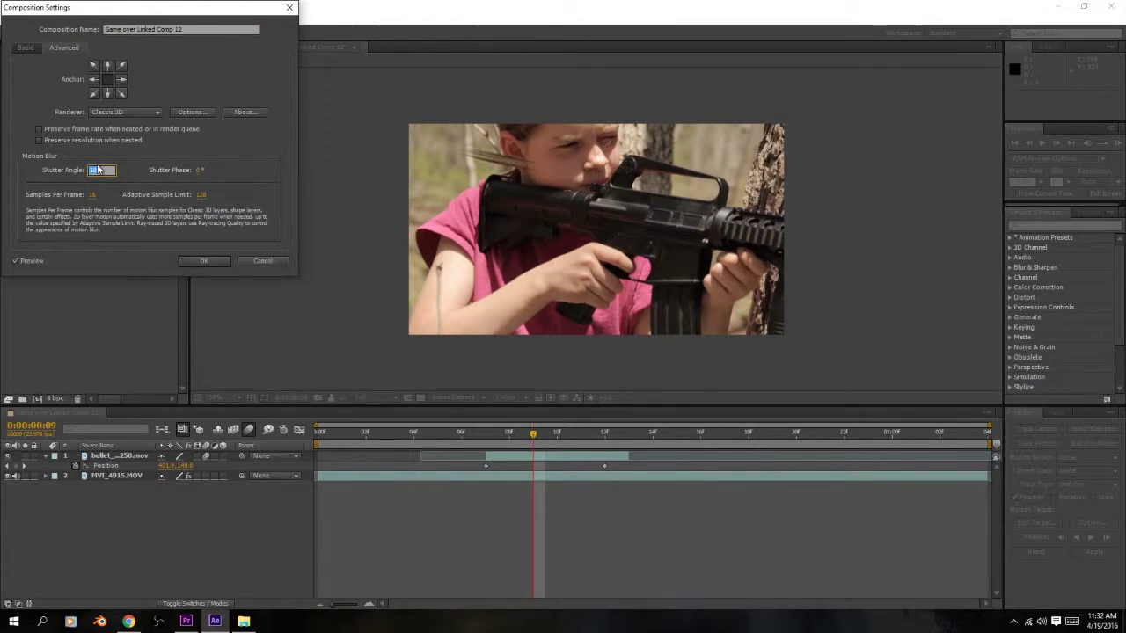
key("Return")
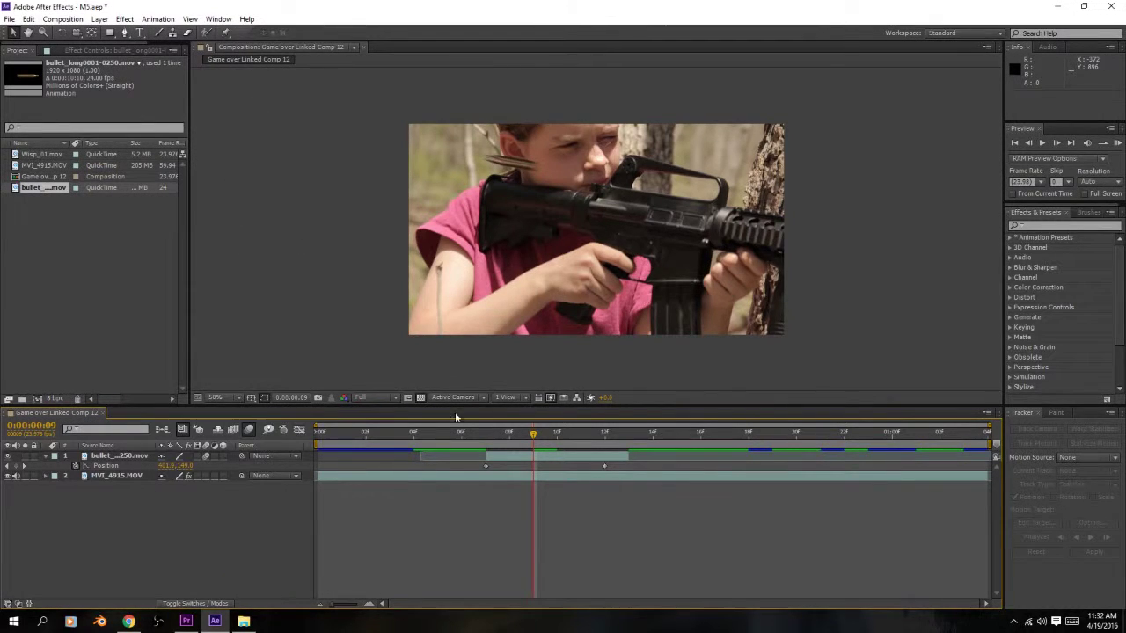
- Preview the ejection from 0:00:00:07 to check the bullet's motion blur
left_click(486, 433)
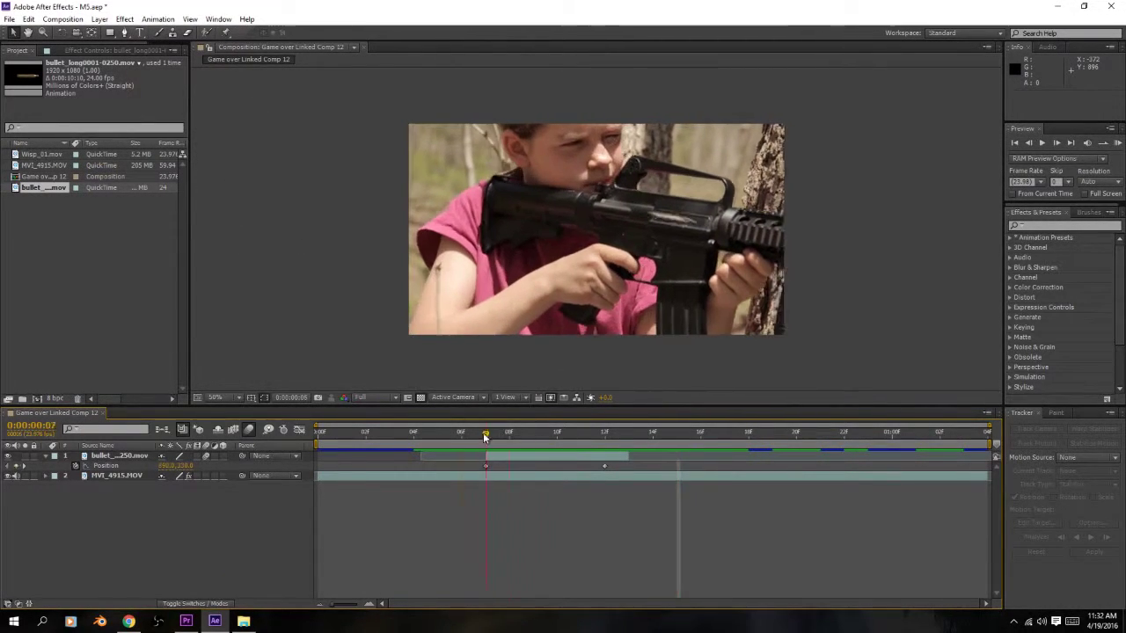
left_click_drag(485, 435, 533, 424)
key("space")
- Check the bullet's blur at 0:00:00:09 and review the motion blur Shutter Angle in the composition's advanced settings
left_click(501, 455)
right_click(190, 514)
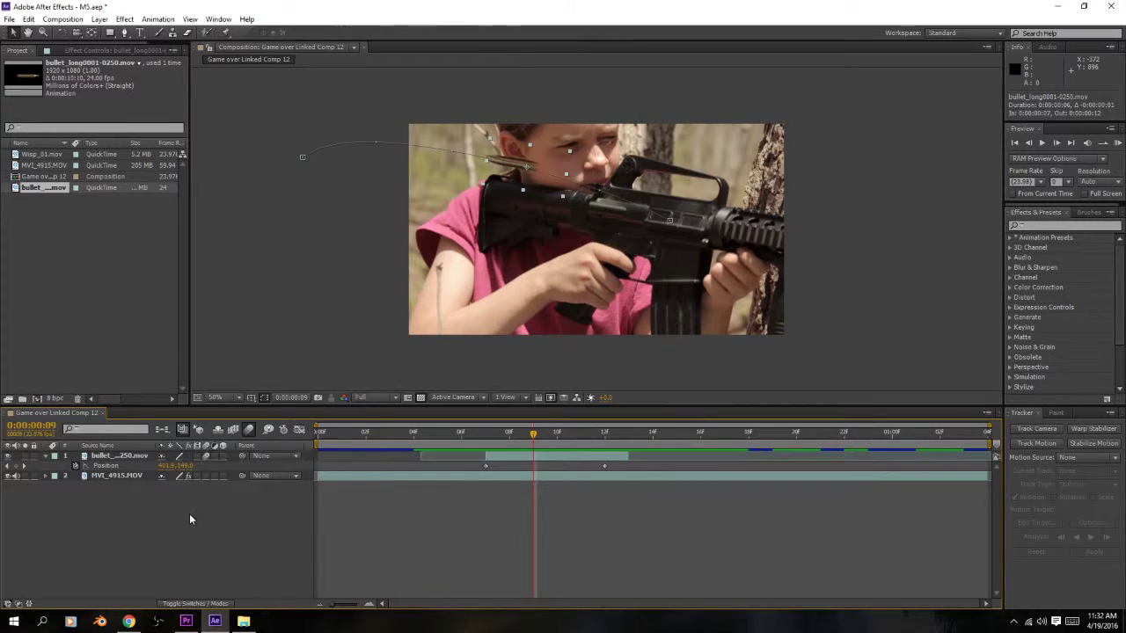
left_click(233, 407)
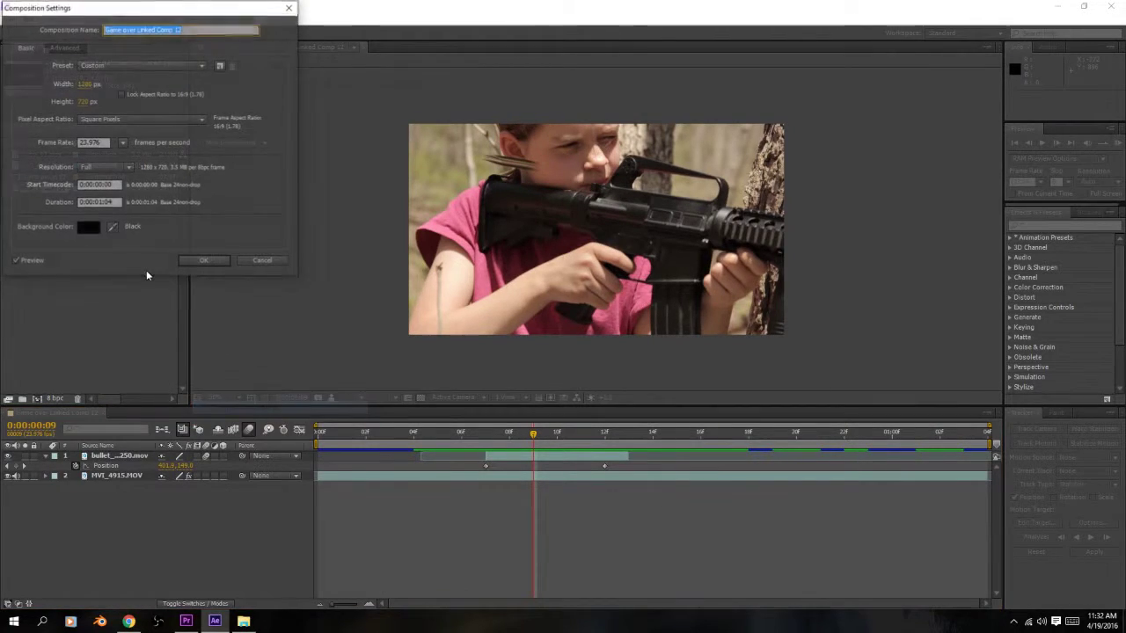
left_click(67, 47)
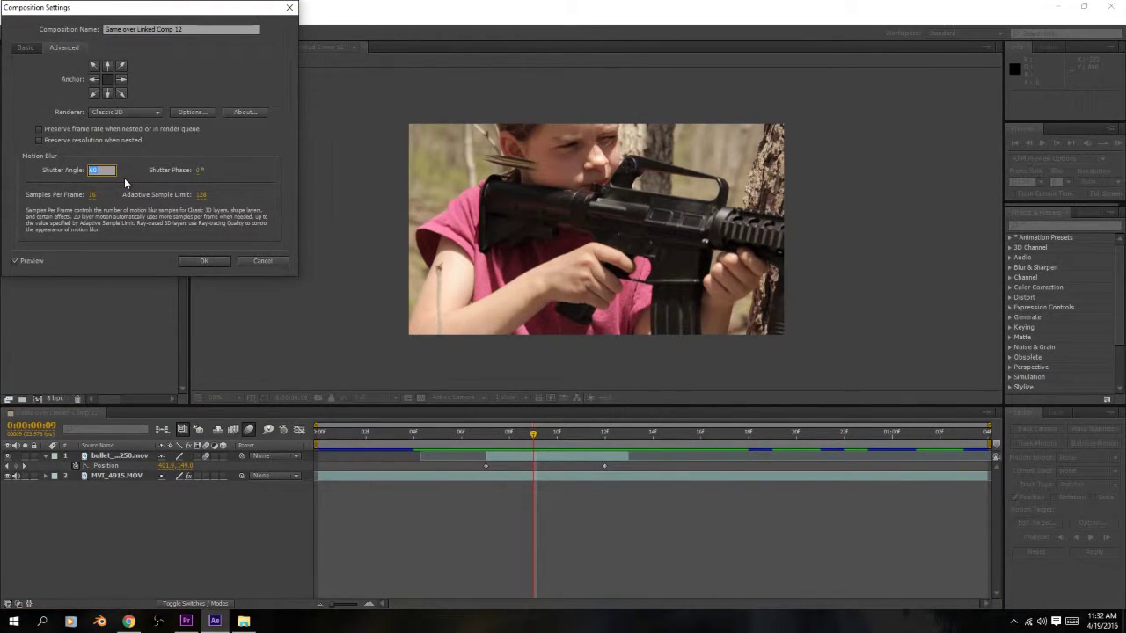
key("Return")
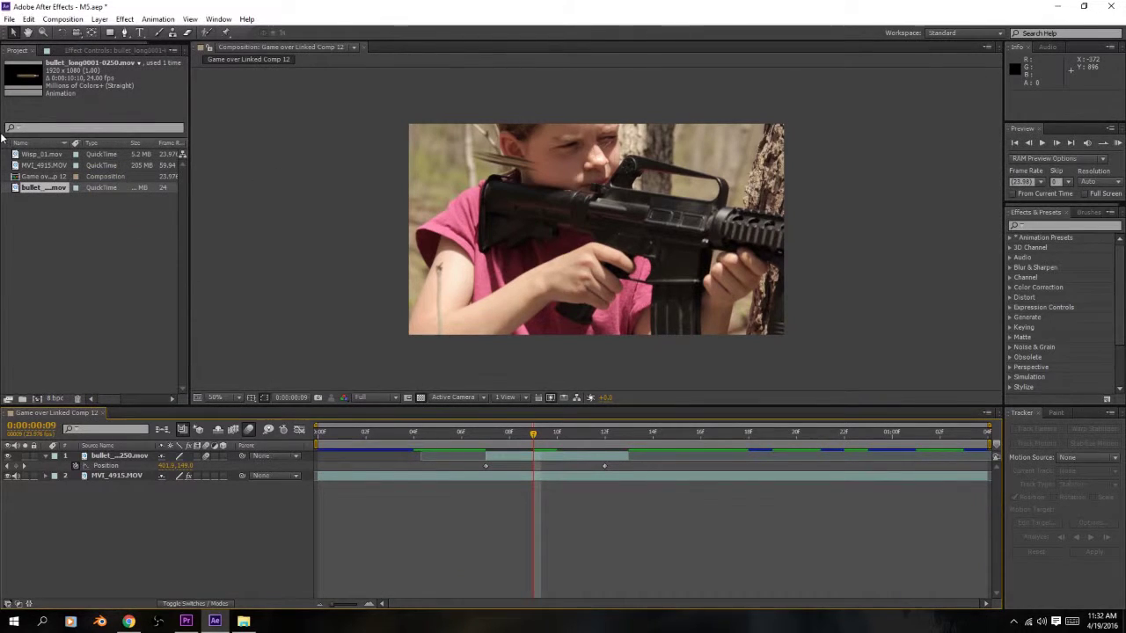
- Examine the blurred bullet against the rifle's ejection port at 0:00:00:07, close up and in the full frame
left_click_drag(390, 435, 488, 443)
left_click(498, 457)
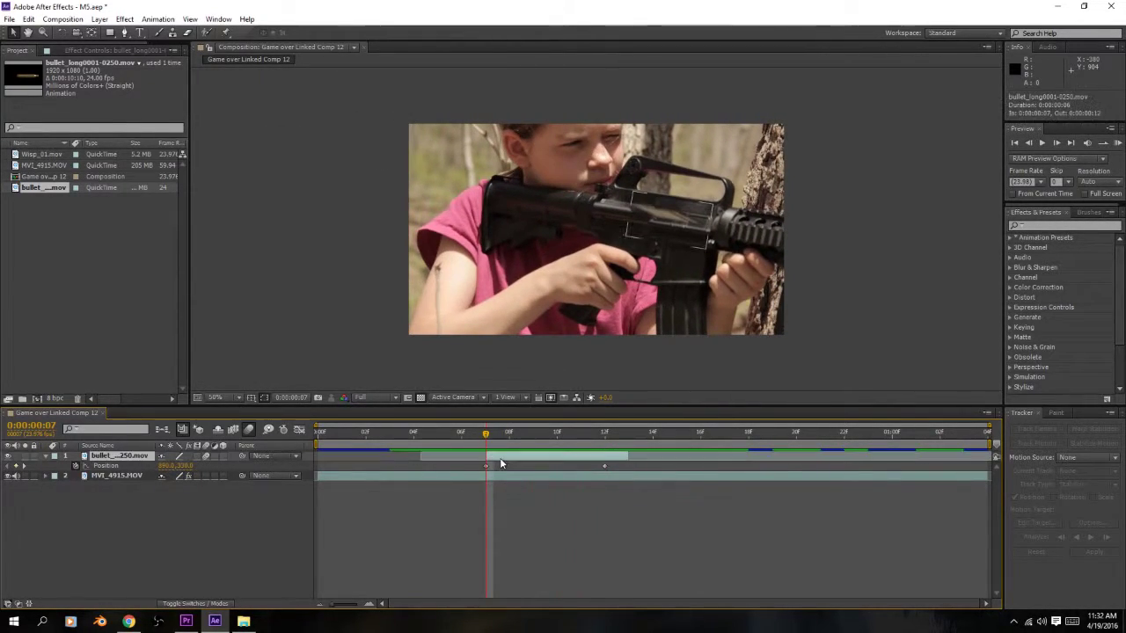
scroll(678, 214, "up", 4)
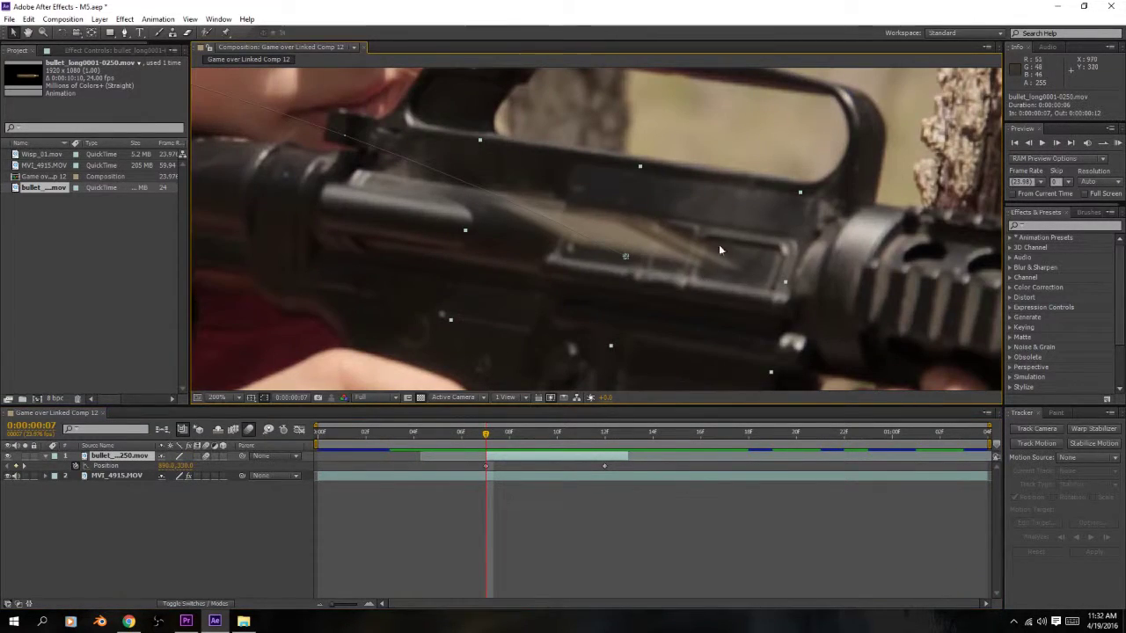
scroll(701, 319, "down", 2)
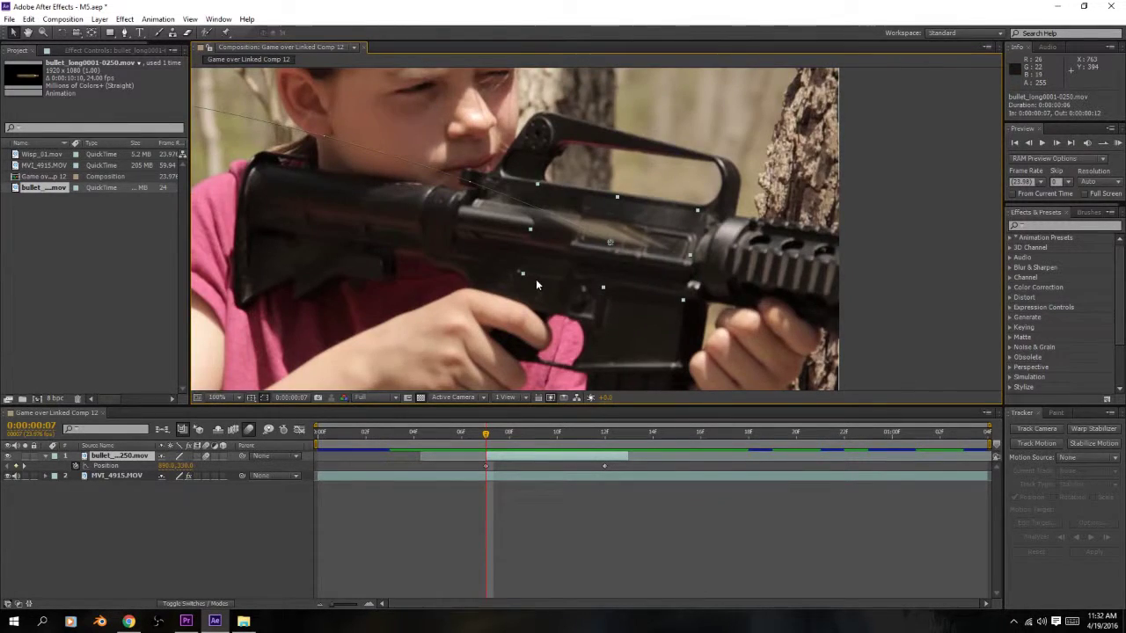
scroll(470, 249, "down", 2)
scroll(470, 248, "up", 4)
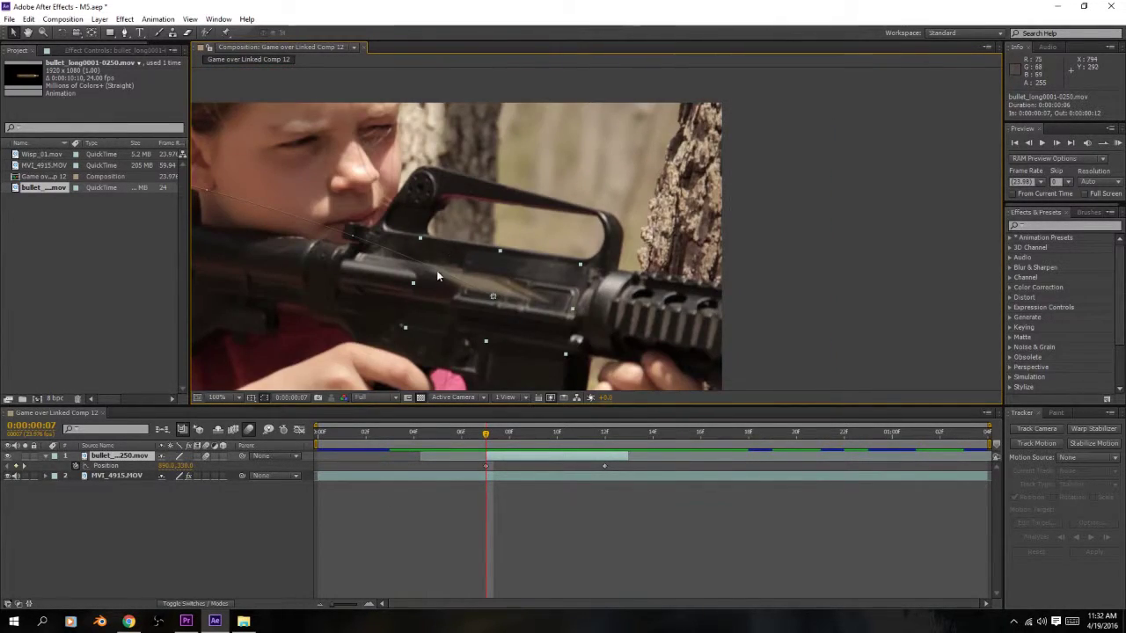
left_click_drag(436, 270, 591, 283)
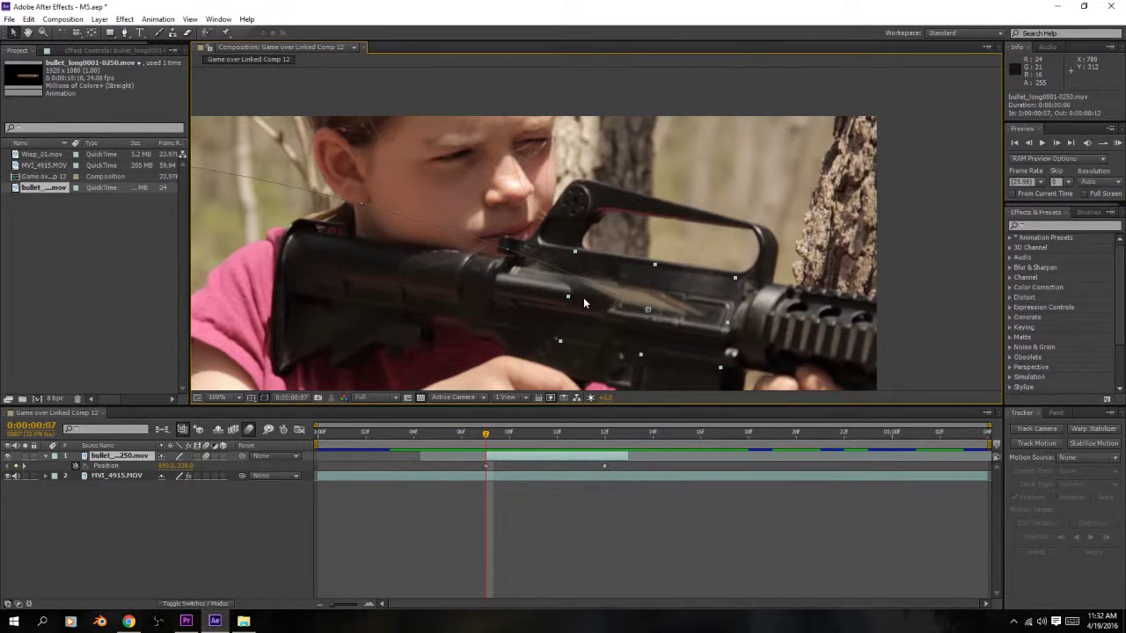
scroll(578, 284, "down", 2)
scroll(577, 285, "up", 4)
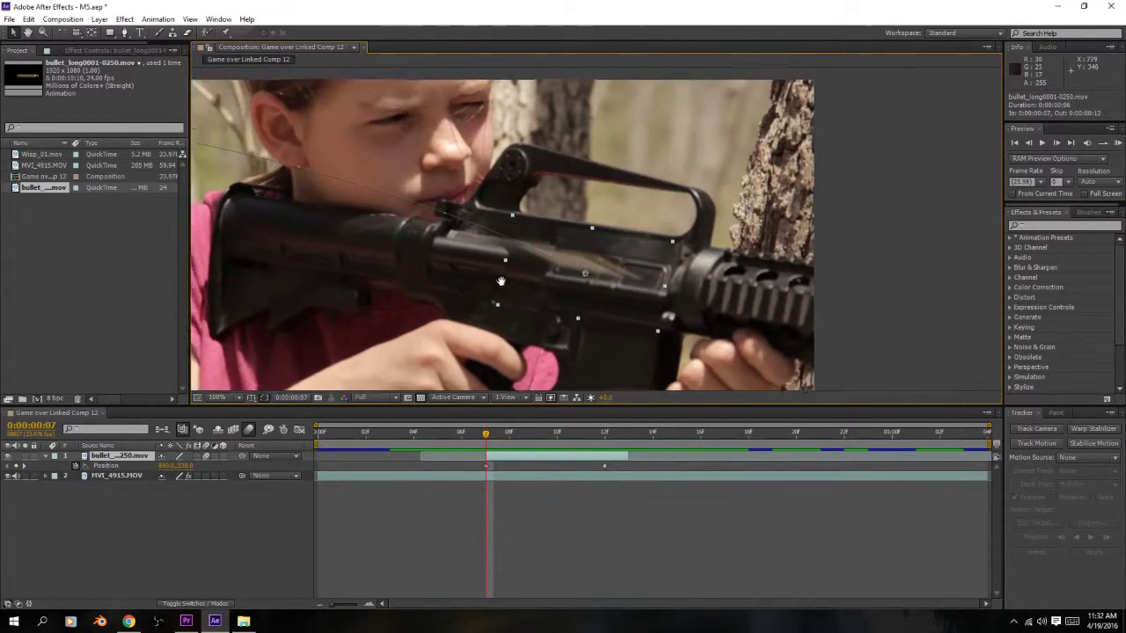
scroll(525, 270, "down", 4)
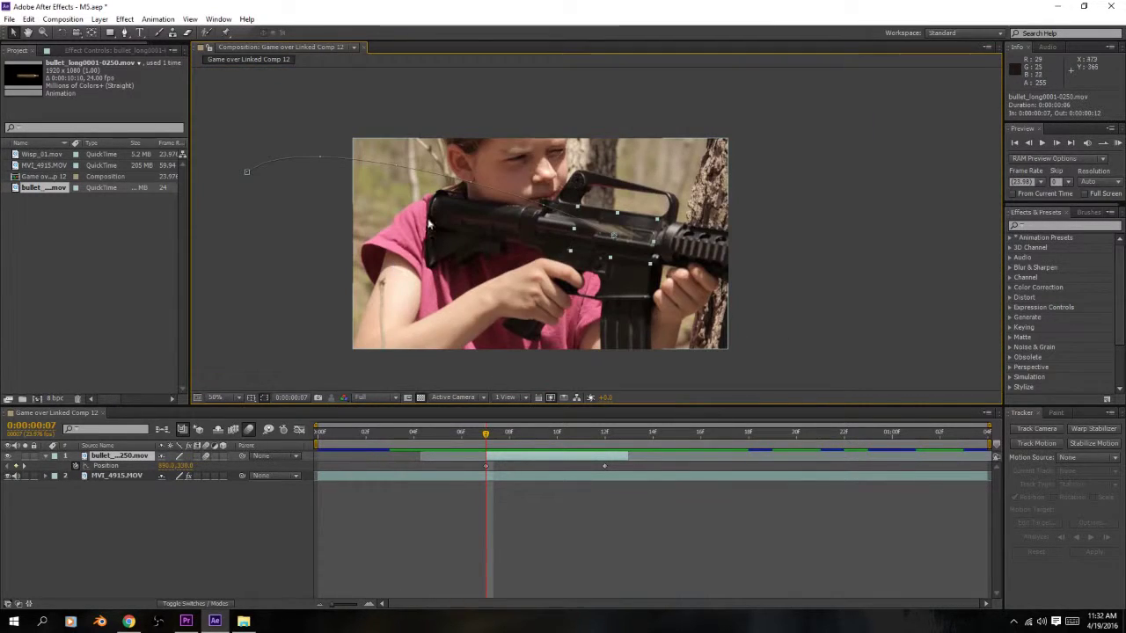
scroll(494, 250, "up", 4)
scroll(537, 272, "down", 4)
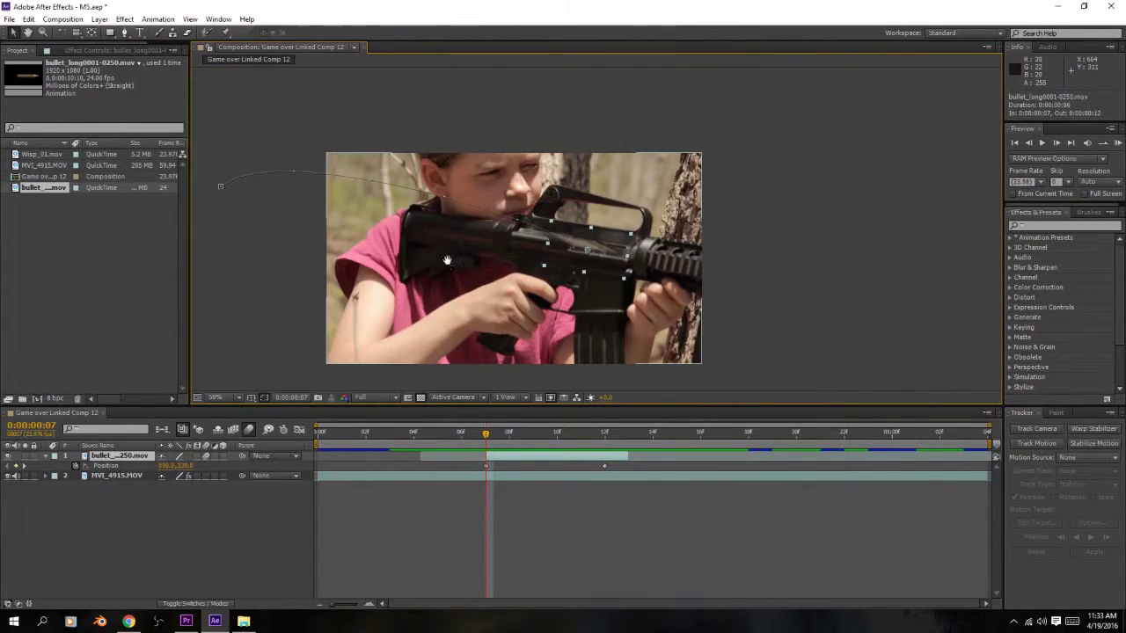
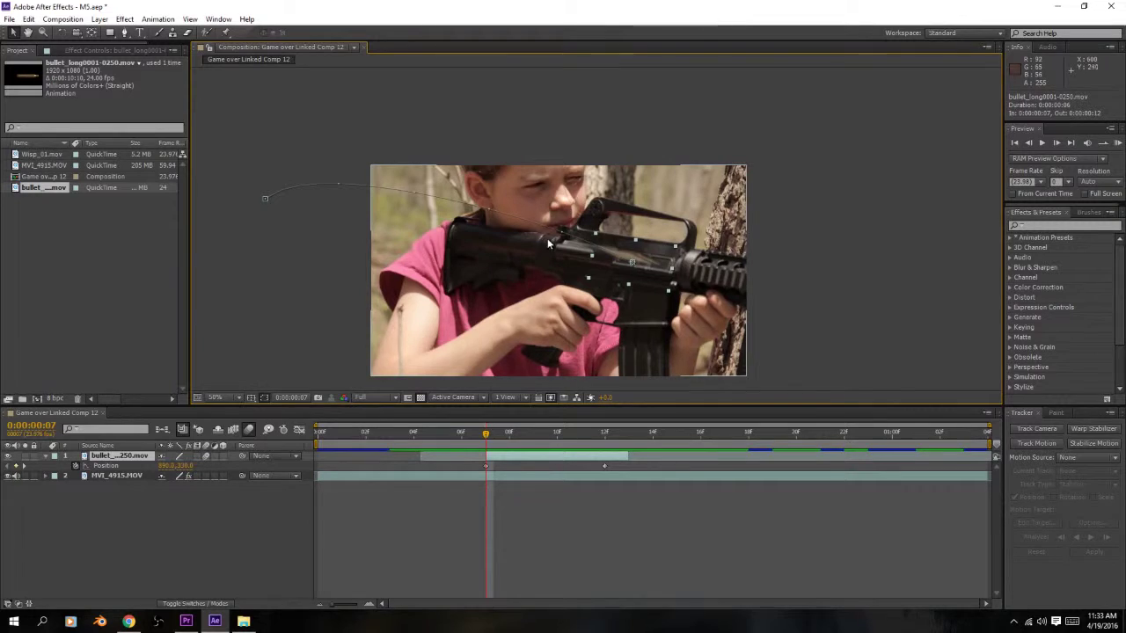
scroll(598, 243, "up", 2)
left_click(123, 476)
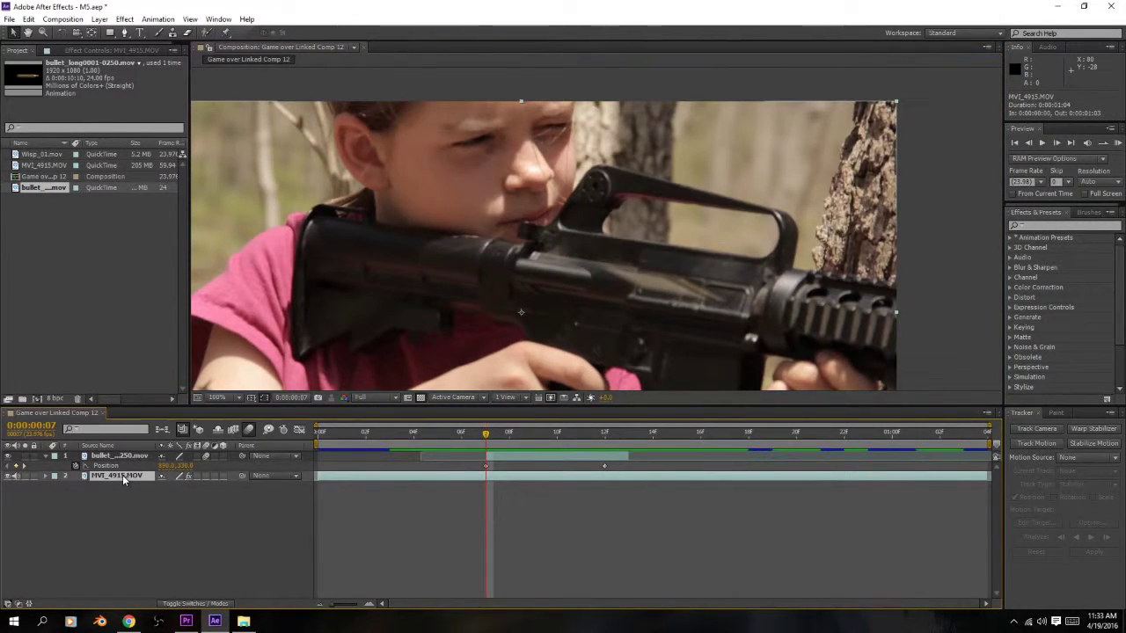
key("ctrl+d")
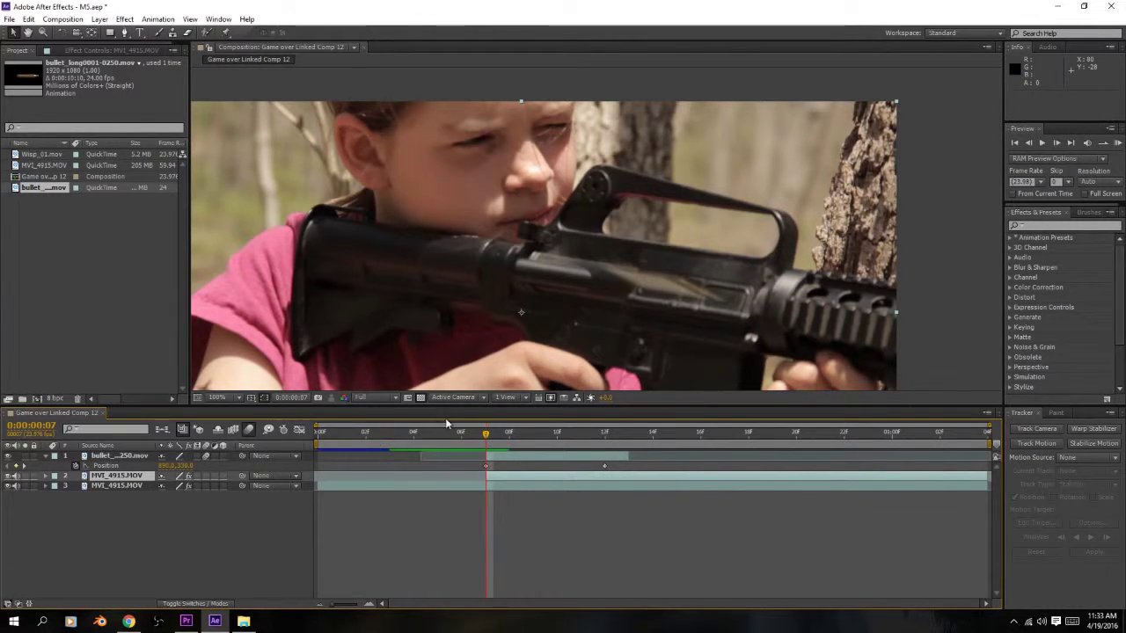
key("alt+bracketleft")
left_click_drag(485, 436, 556, 444)
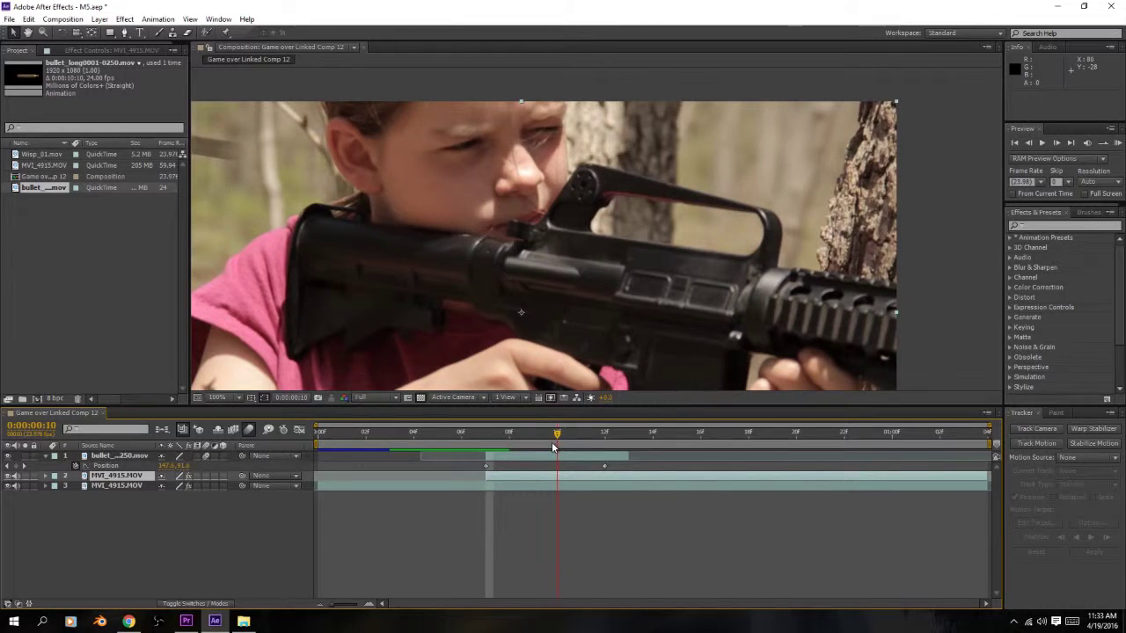
key("i")
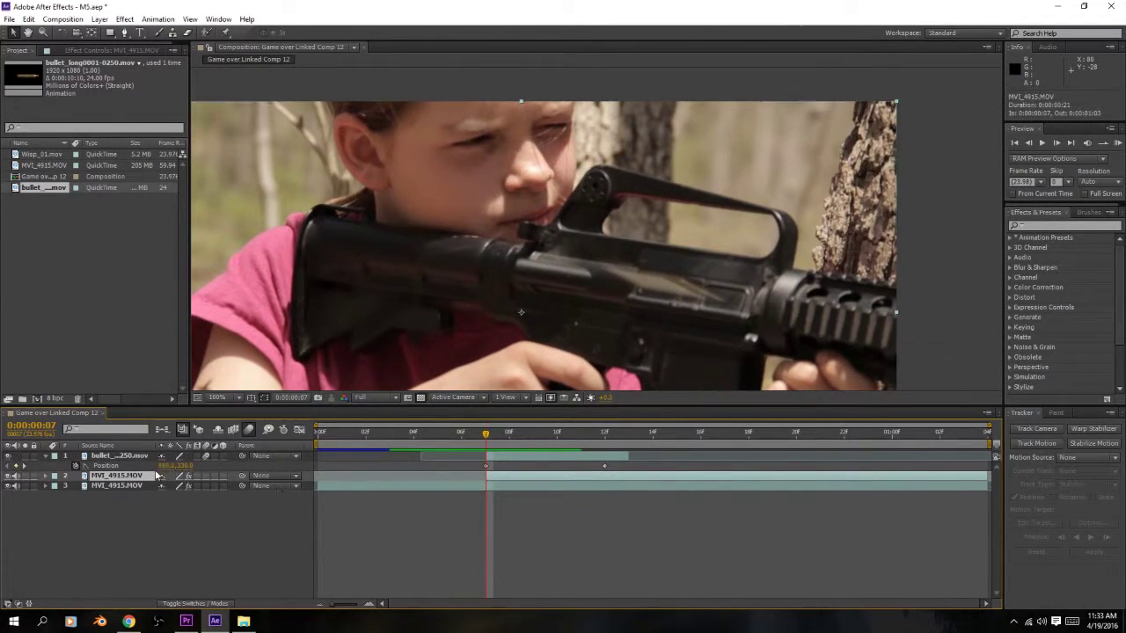
key("Delete")
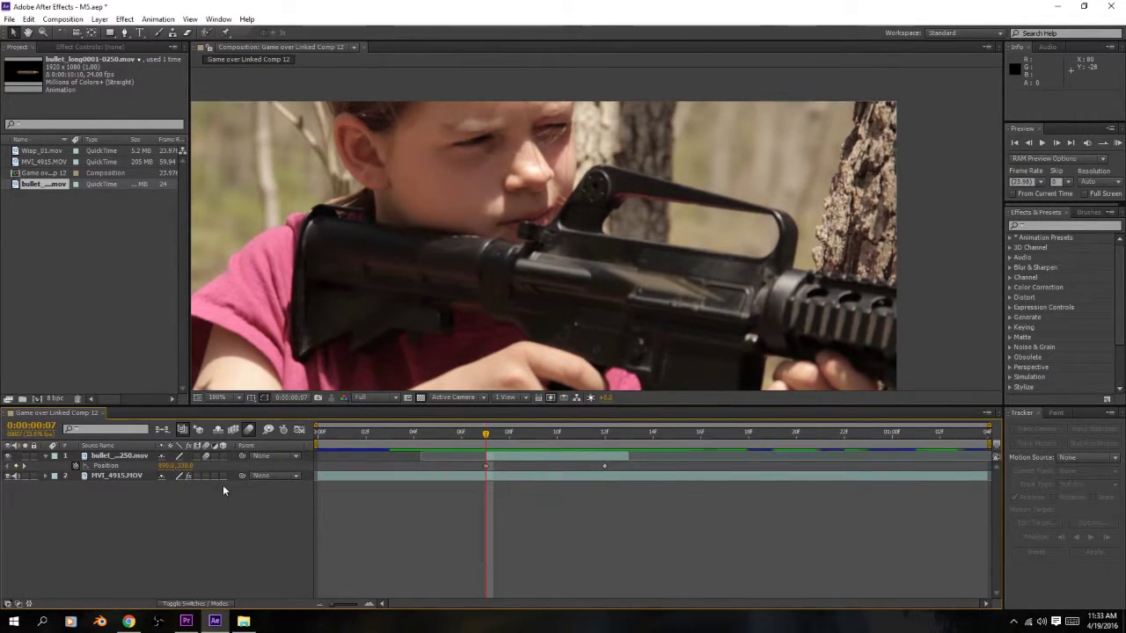
- Start a new solid layer and sample its color from the dark area at the rifle's ejection port
left_click(99, 18)
mouse_move(103, 37)
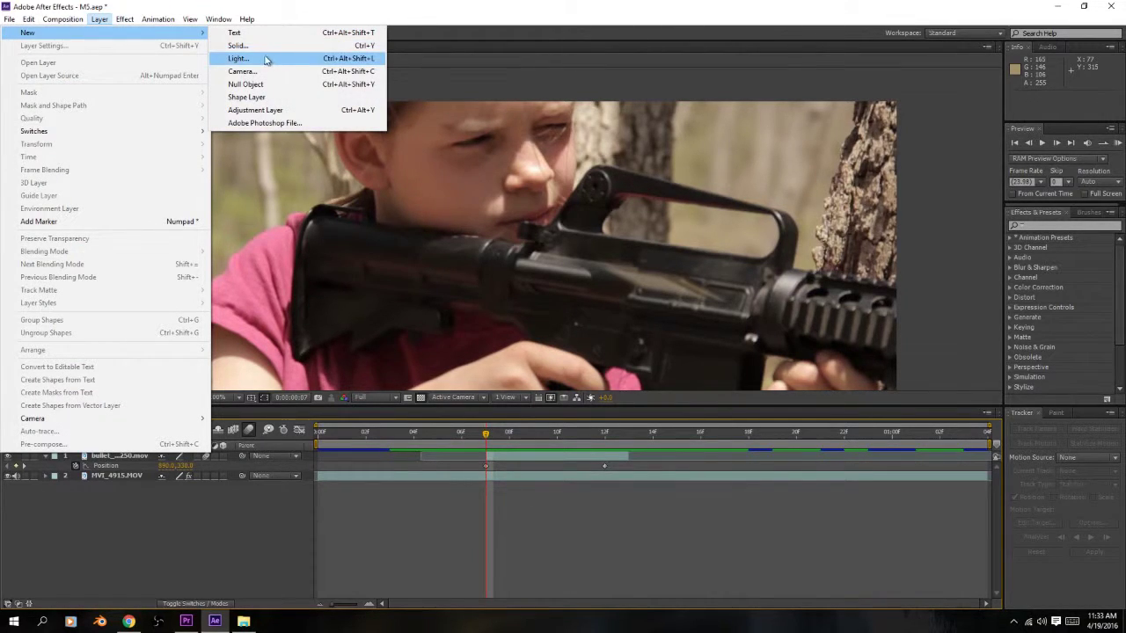
left_click(264, 45)
left_click(147, 204)
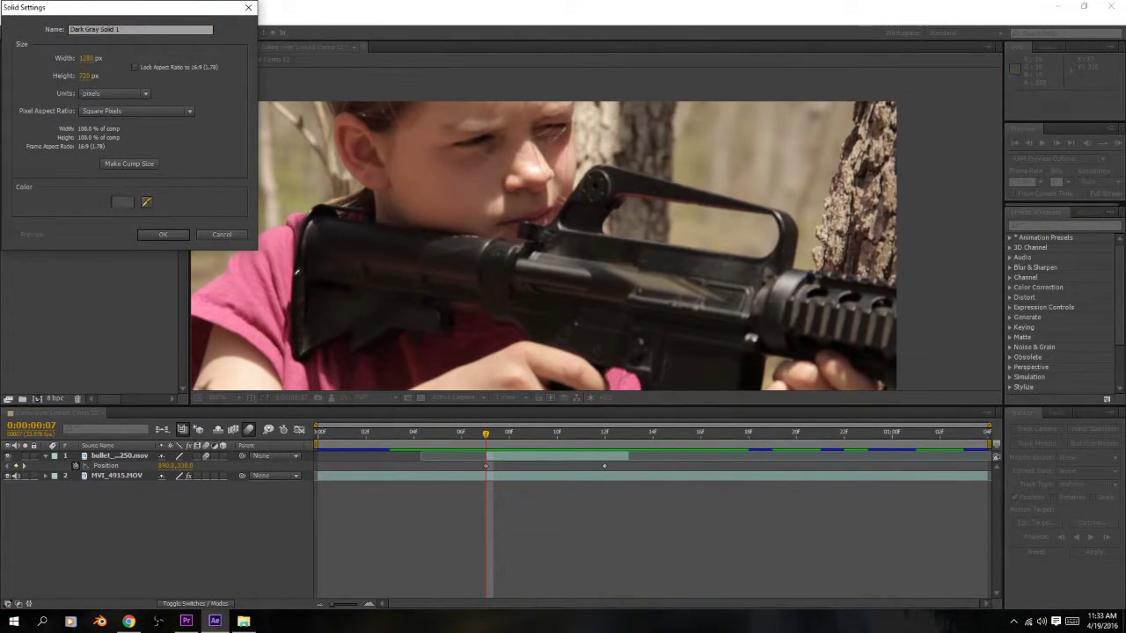
left_click(736, 299)
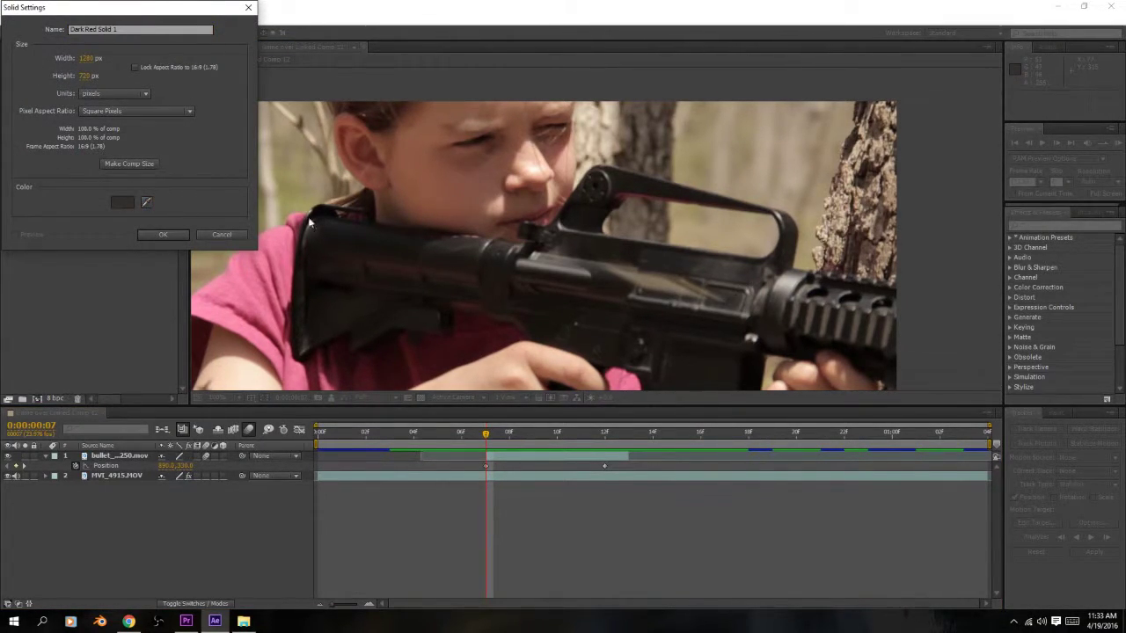
- Shift the new solid's color to a very dark royal blue and accept it
left_click(128, 205)
left_click(27, 154)
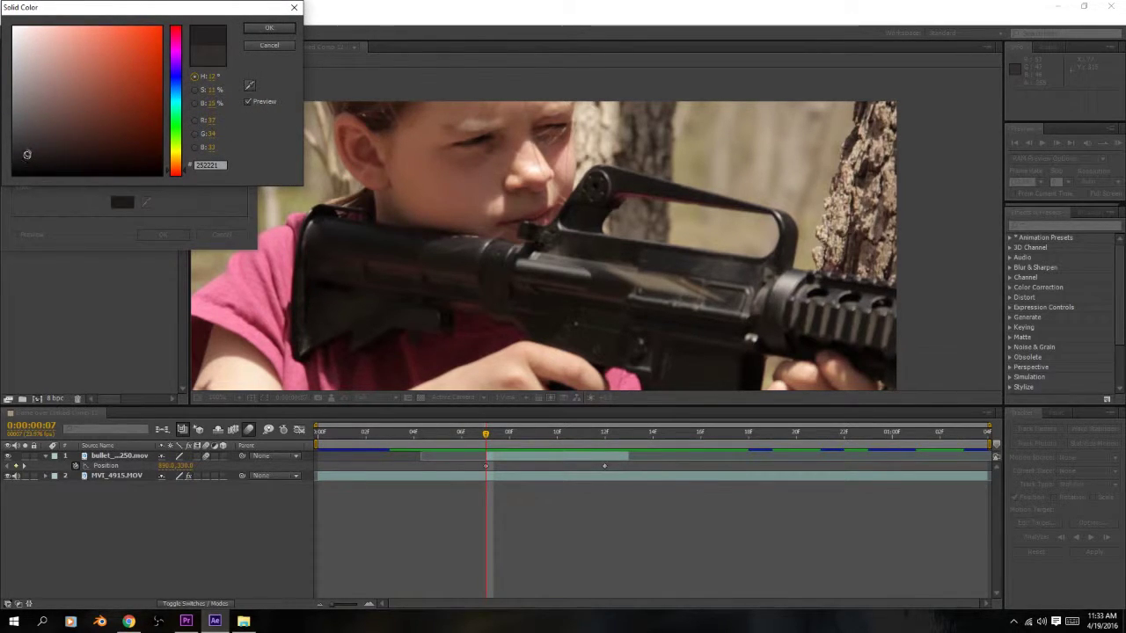
left_click_drag(182, 136, 179, 81)
left_click_drag(79, 153, 46, 152)
left_click(266, 32)
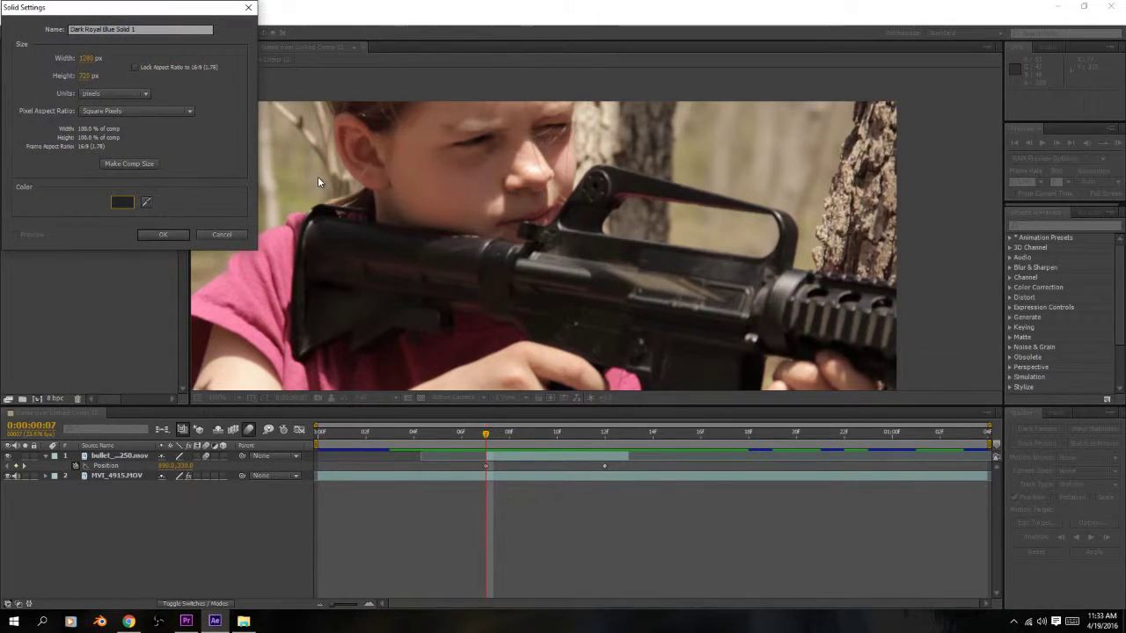
- Set the solid's width and height to 500 px each and create it
left_click(87, 60)
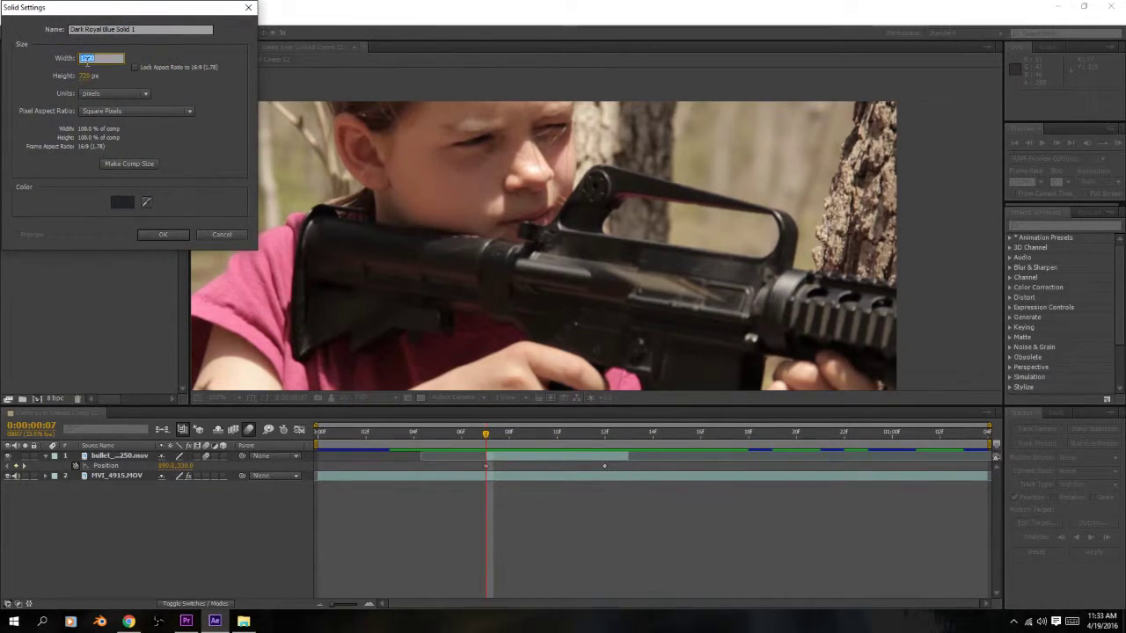
type("500")
key("Tab")
type("500")
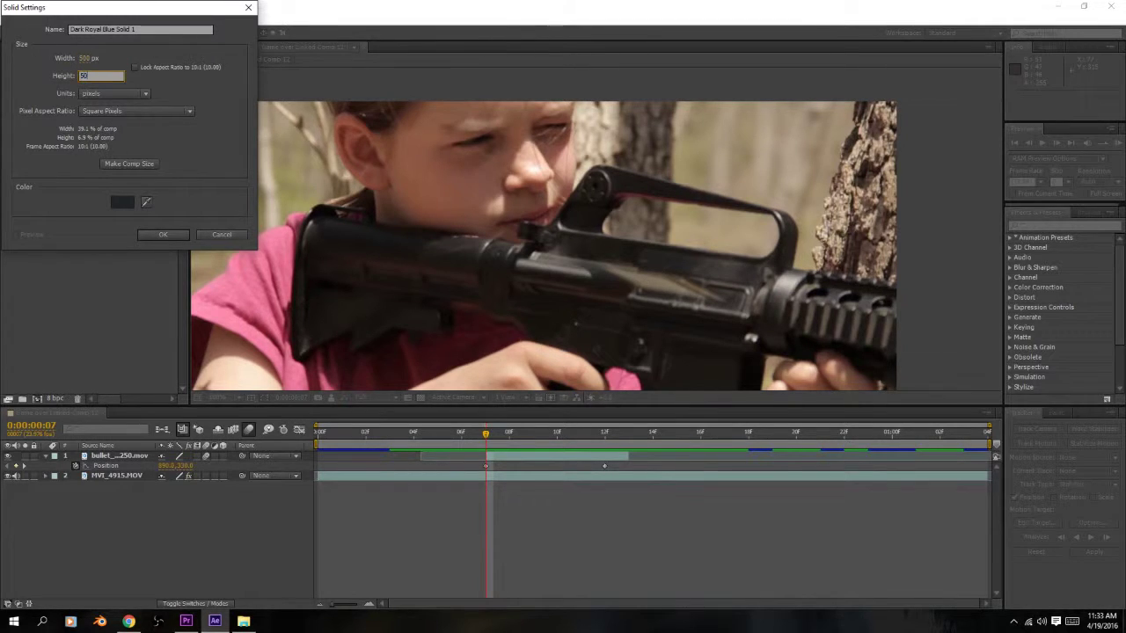
key("Return")
- Move the dark blue solid over the rifle's ejection port and set its opacity to 0%
left_click_drag(530, 316, 688, 293)
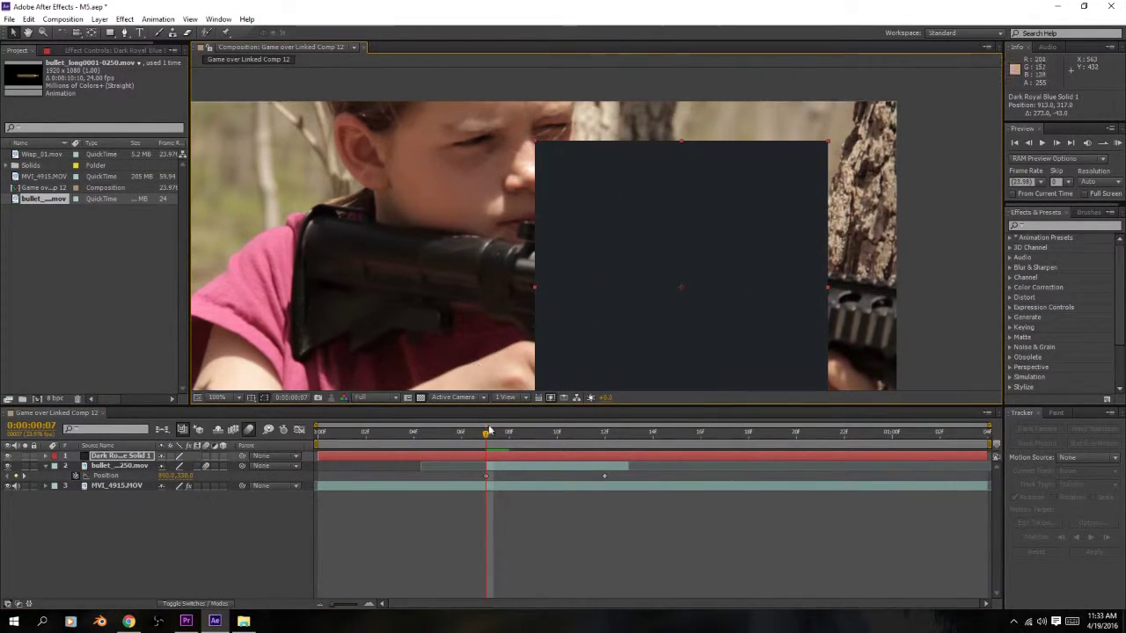
key("t")
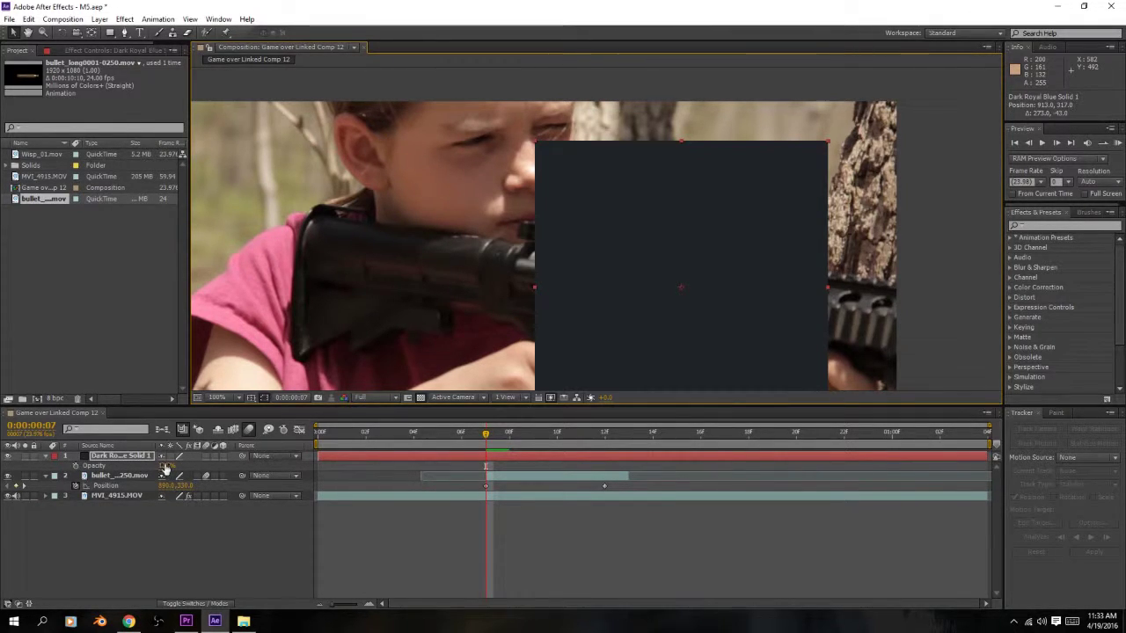
left_click_drag(165, 466, 48, 469)
- Trim the solid to start at 0:00:00:07 and place it between the bullet layer and the MVI_4915.MOV layer
left_click(533, 459)
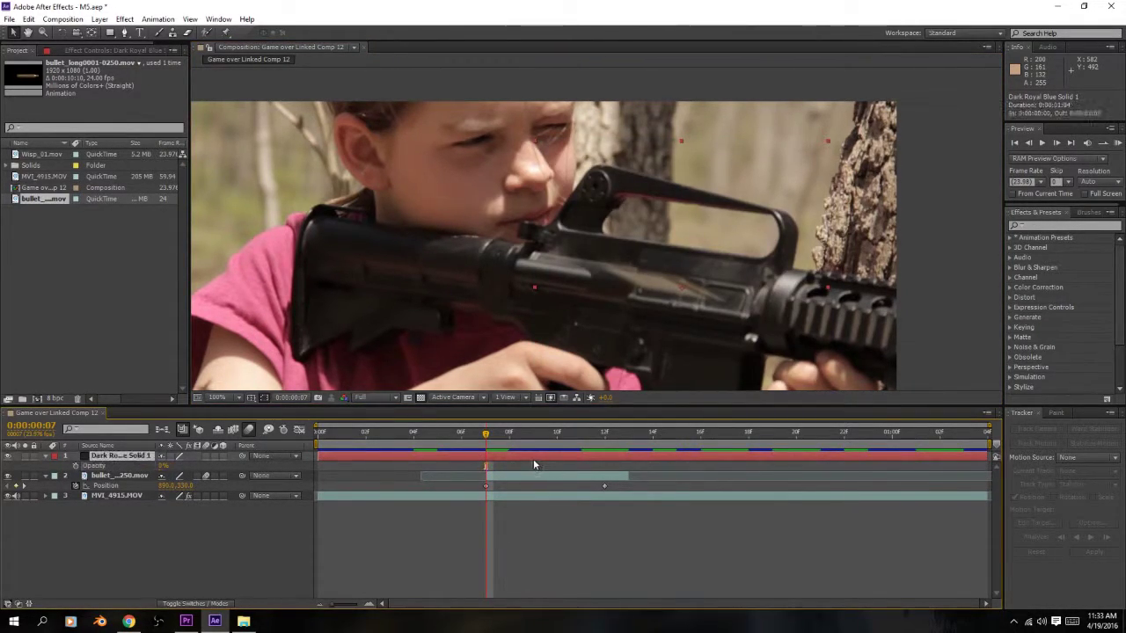
key("alt+bracketleft")
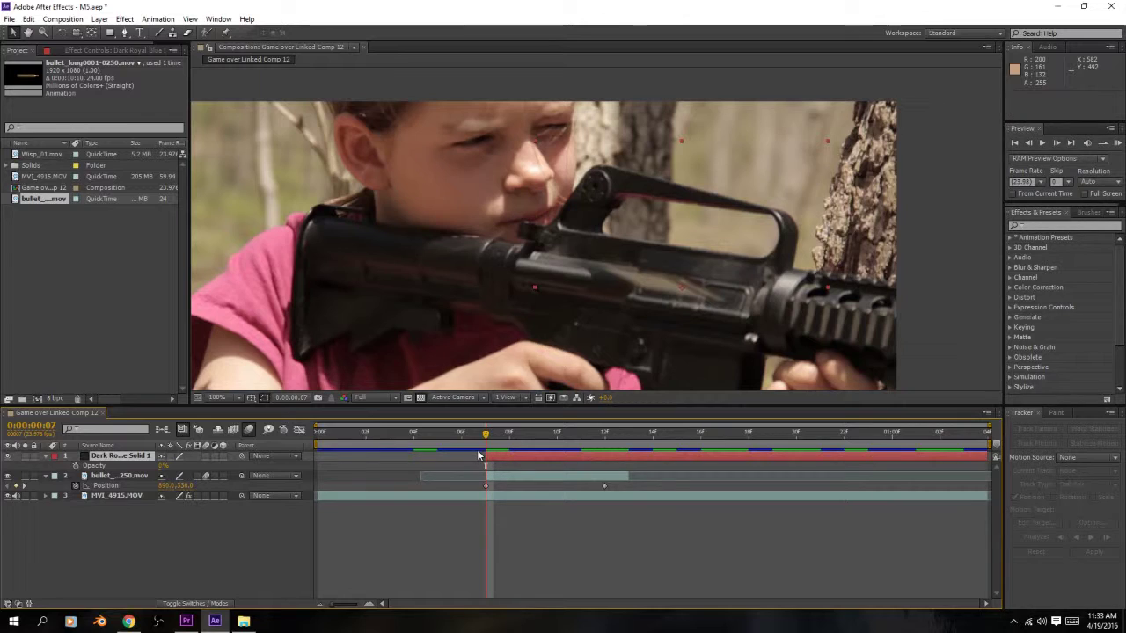
left_click_drag(132, 456, 120, 491)
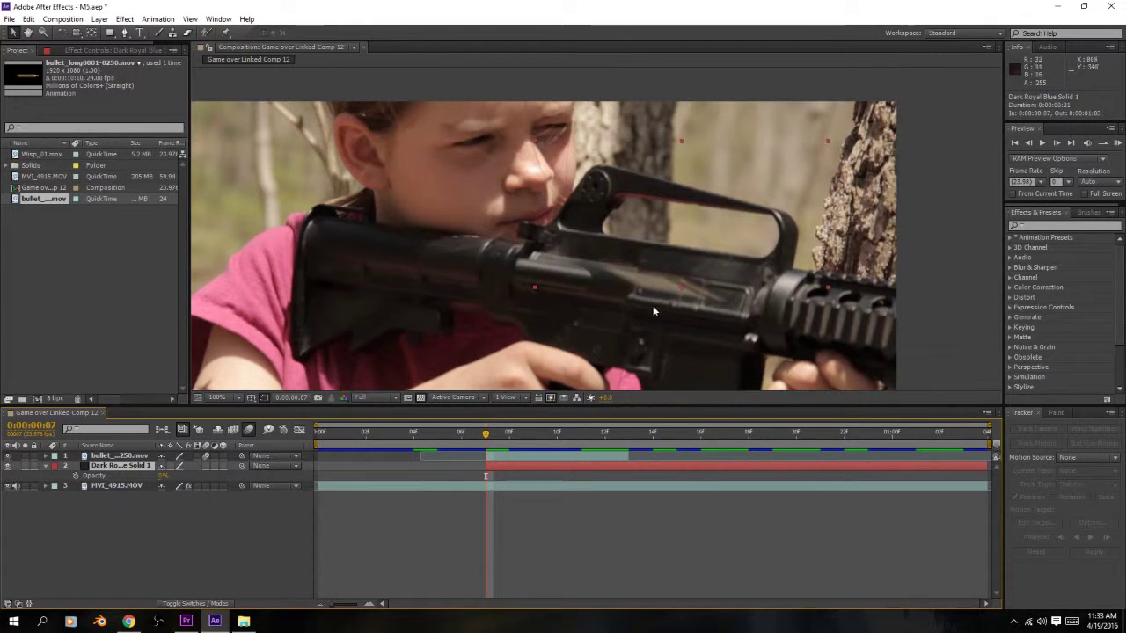
- Nudge the solid over the ejection port to position 935.5, 330.5 and show its Position property
left_click_drag(653, 313, 562, 284)
scroll(562, 284, "up", 1)
left_click_drag(574, 331, 633, 308)
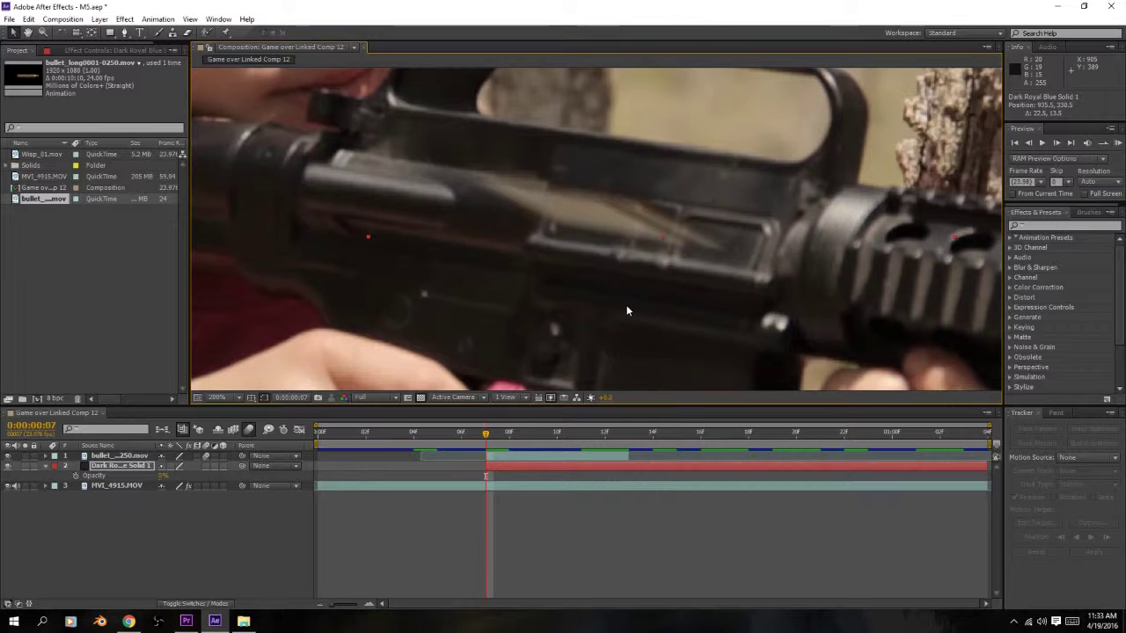
key("alt+shift+p")
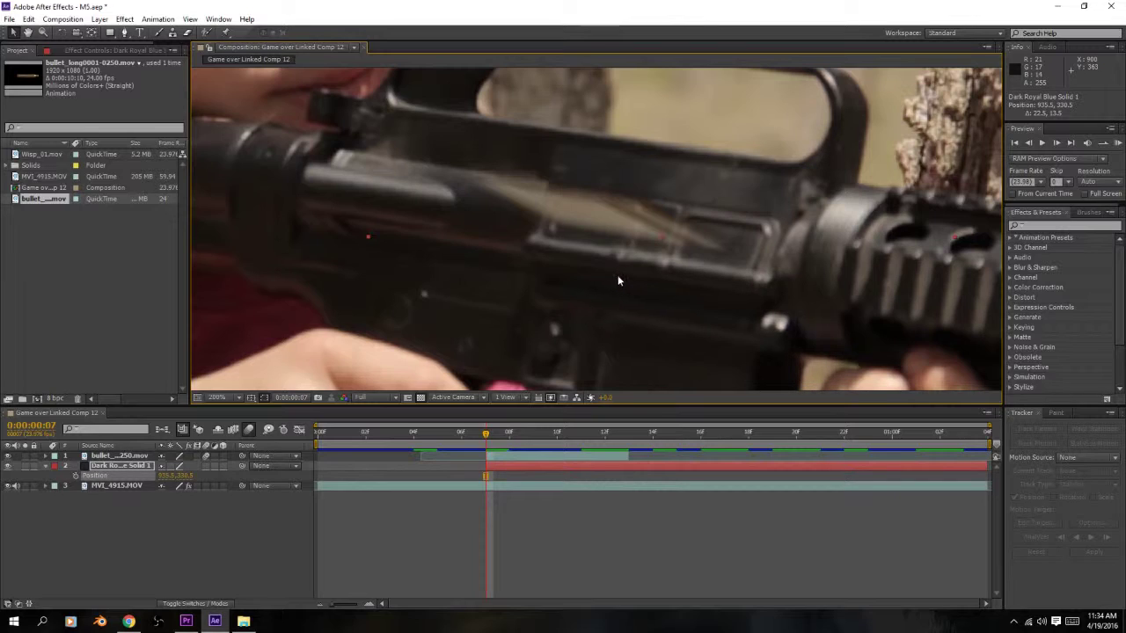
- Draw a closed Pen-tool mask on the dark blue solid around the rifle's open ejection port, with a curved upper rear corner
key("g")
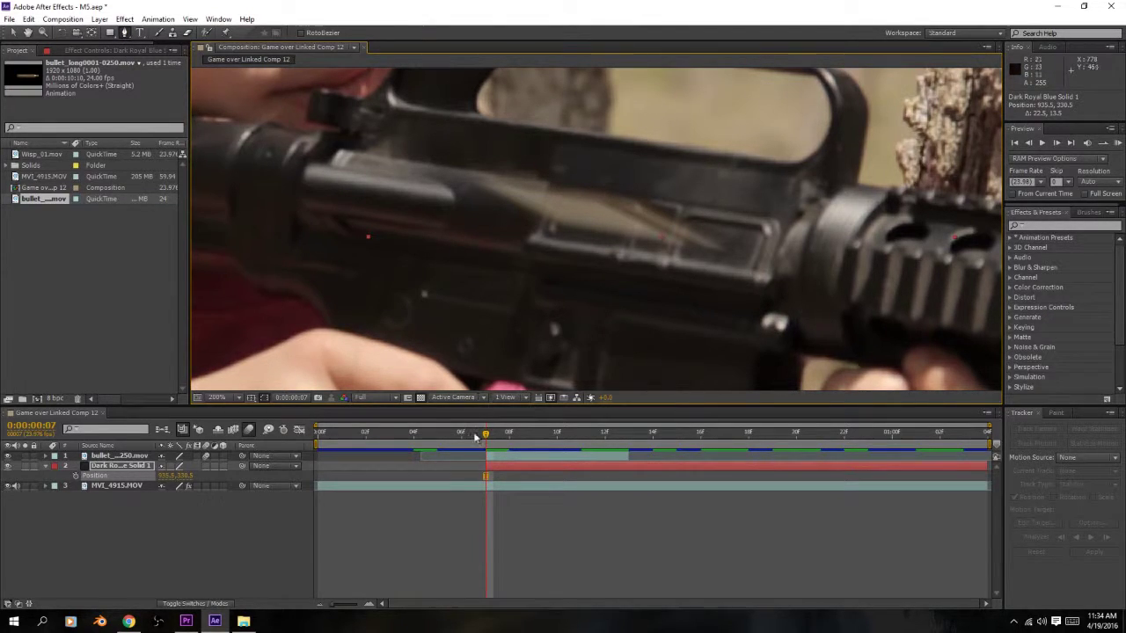
left_click(514, 459)
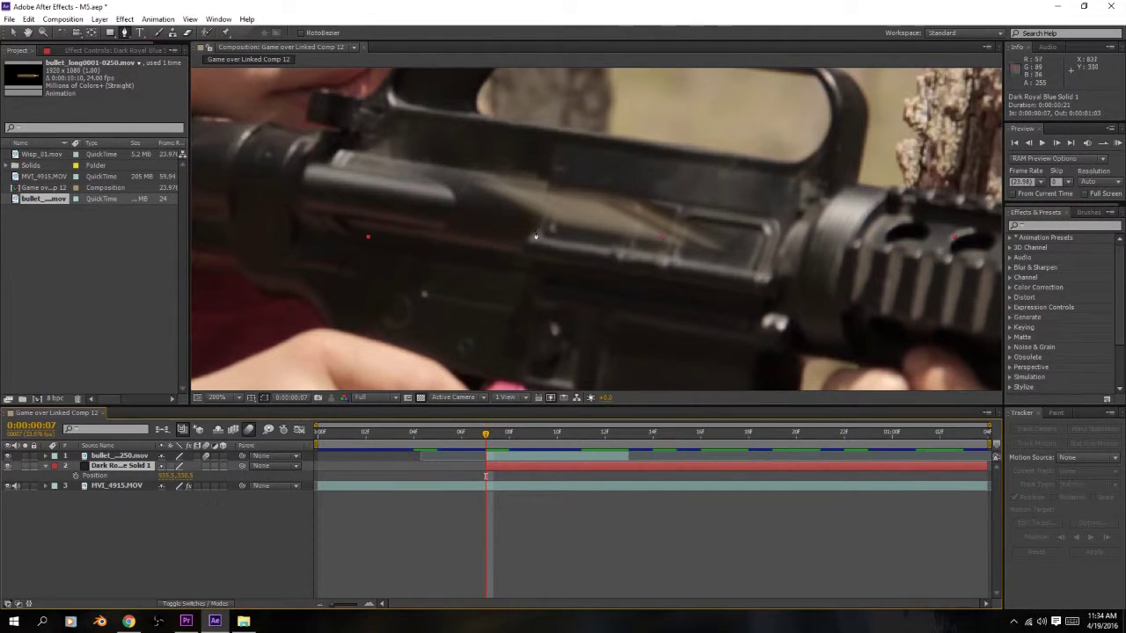
left_click(775, 221)
left_click(570, 187)
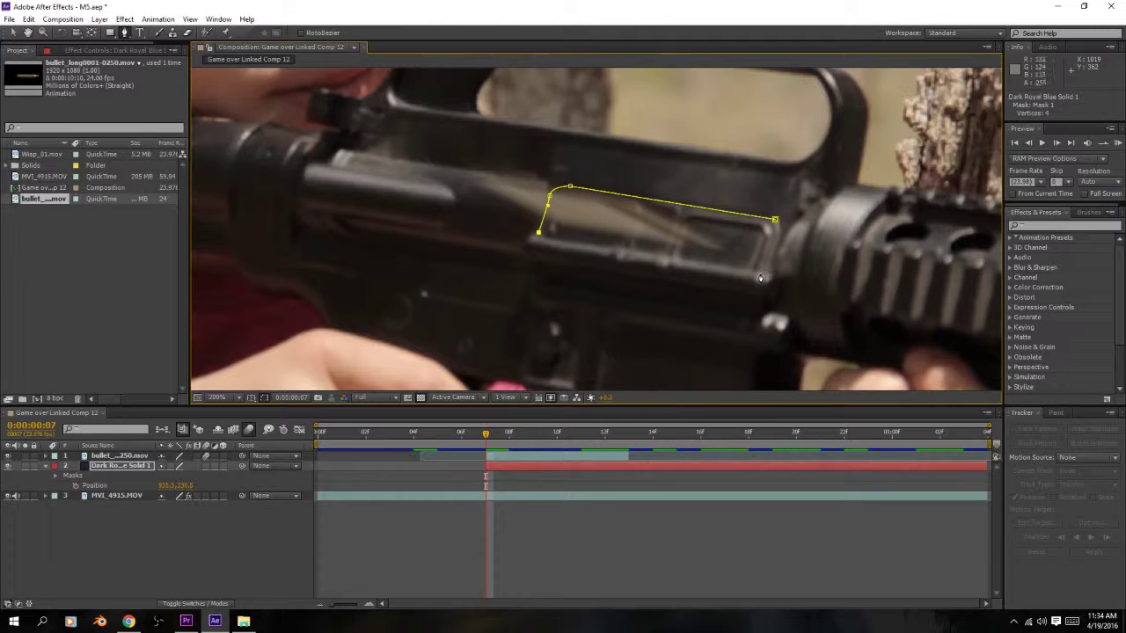
left_click(759, 273)
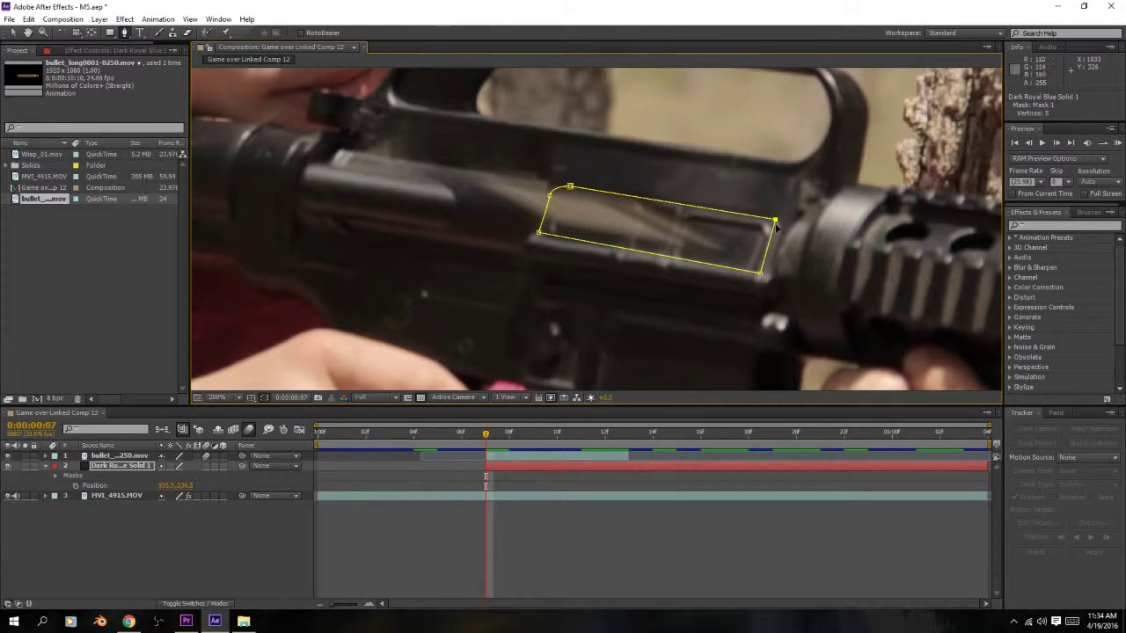
- Round the mask's upper front corner with an extra vertex and adjust the lower corners to fit the ejection port's outline
left_click_drag(776, 225, 751, 220)
key("ctrl+z")
key("ctrl+z")
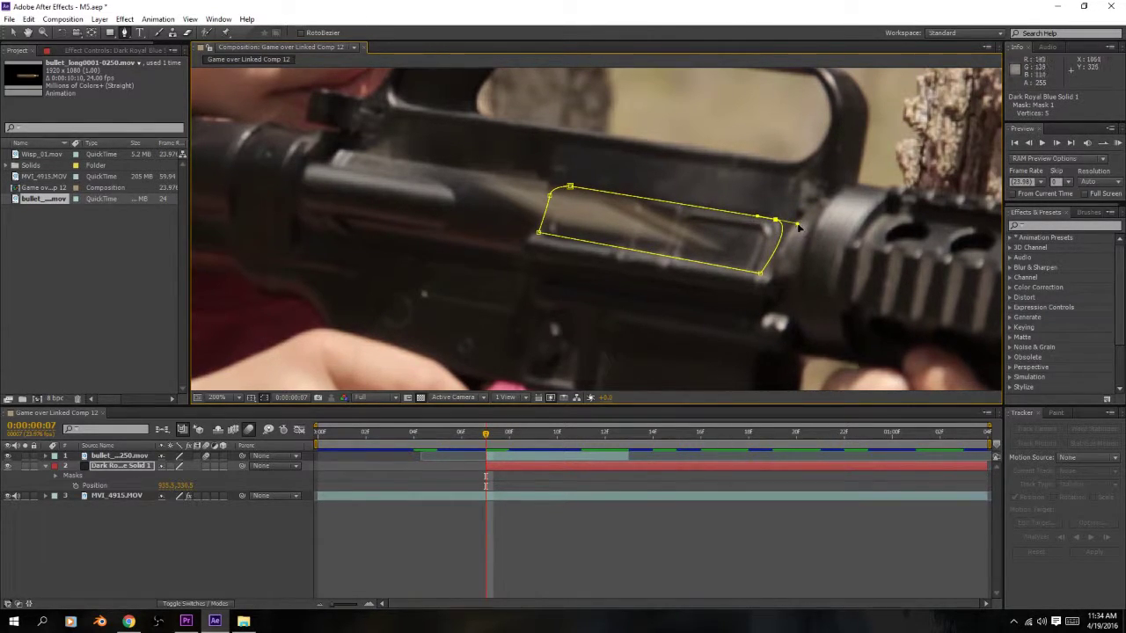
left_click_drag(798, 227, 786, 222)
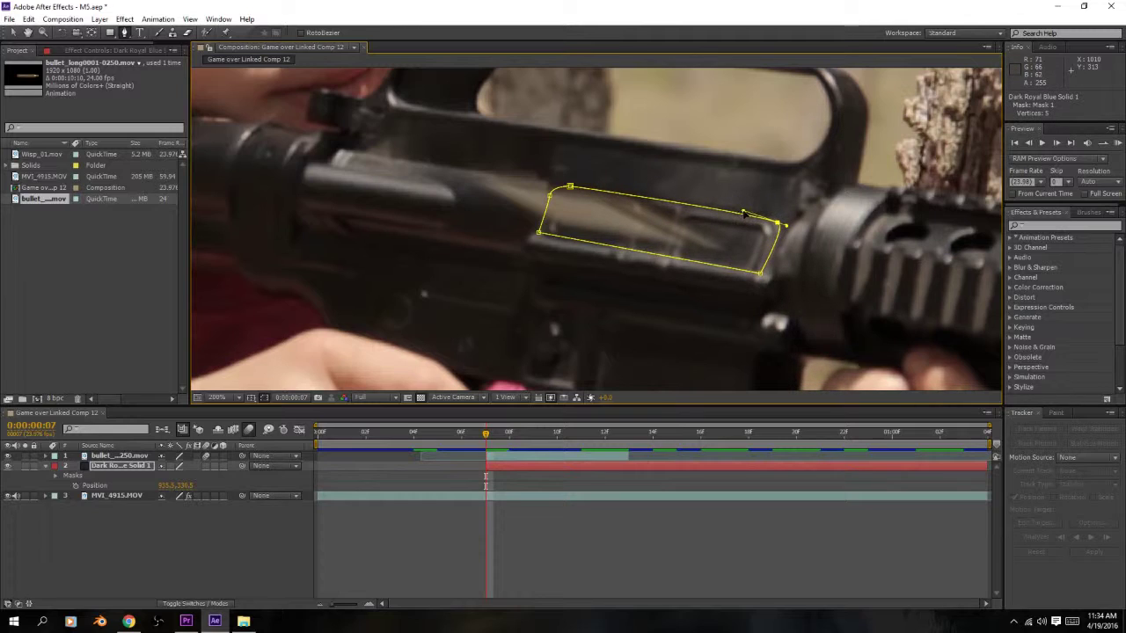
left_click_drag(778, 226, 767, 218)
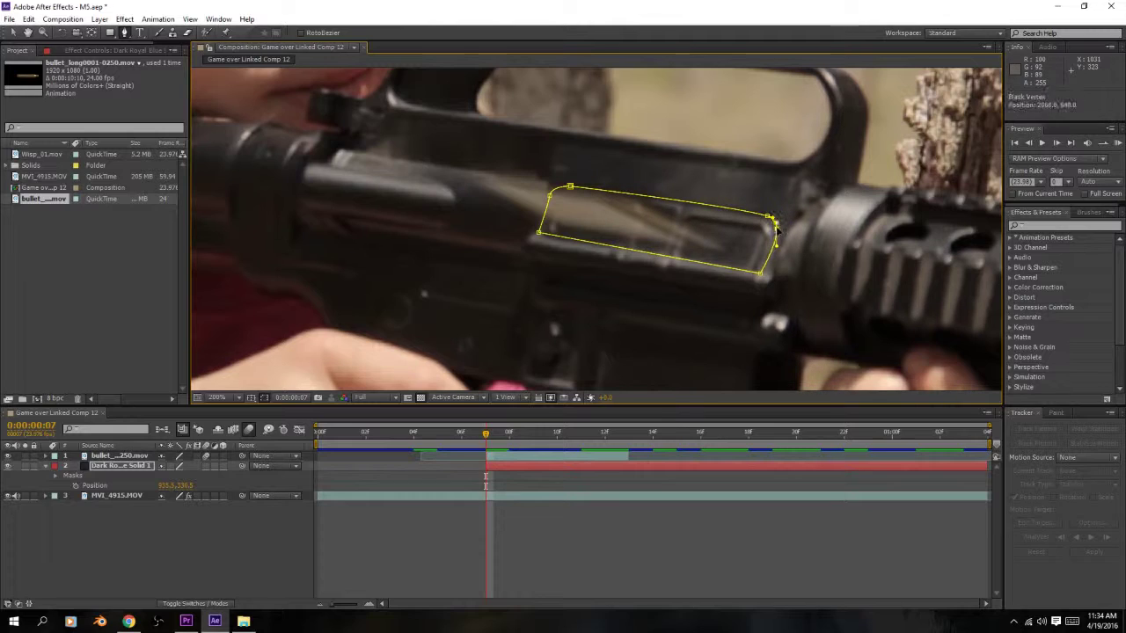
left_click_drag(760, 272, 764, 274)
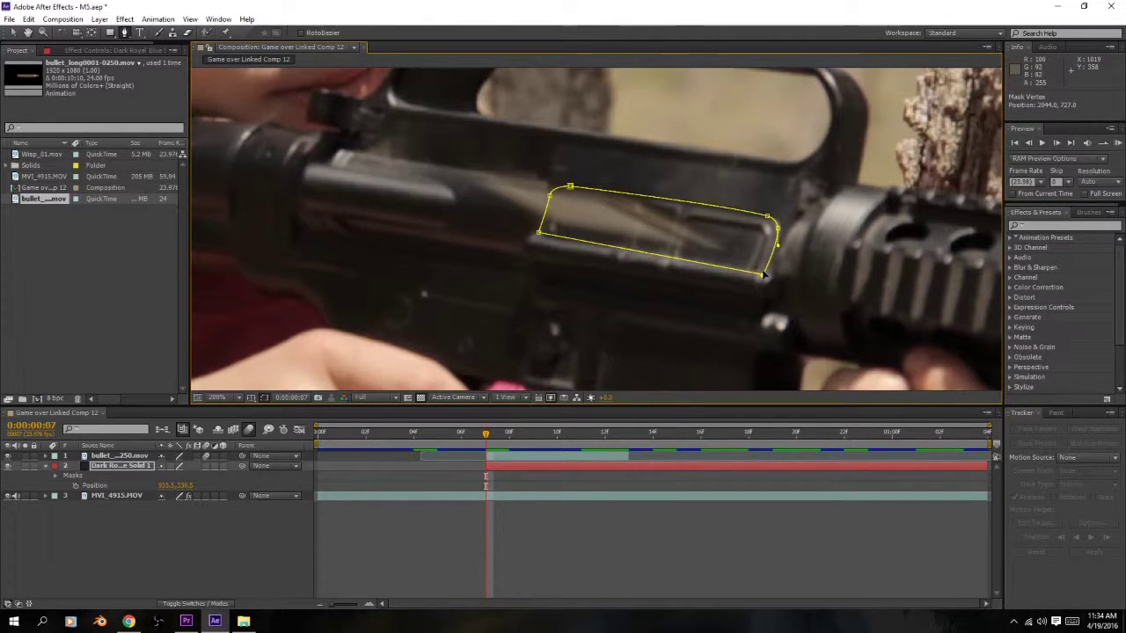
left_click_drag(540, 232, 542, 234)
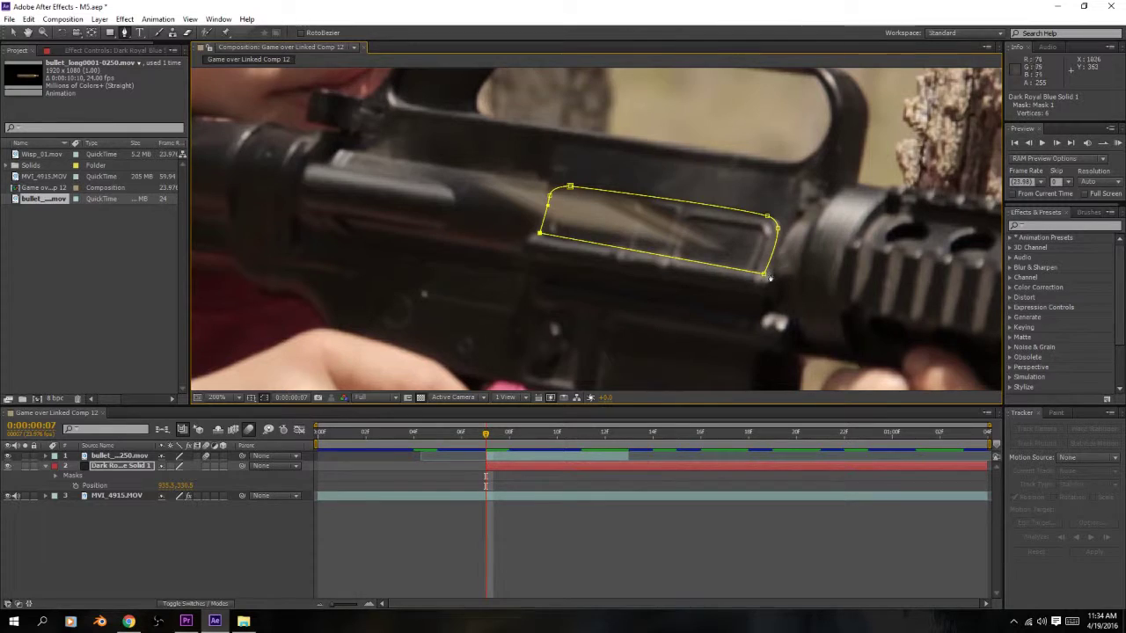
left_click_drag(769, 276, 767, 268)
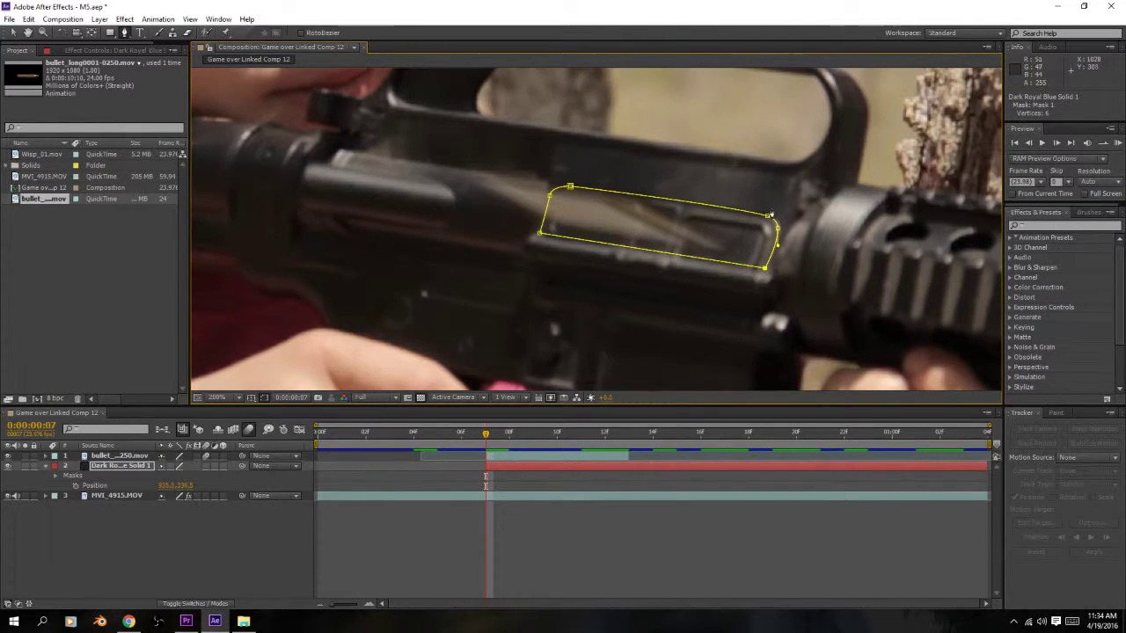
left_click_drag(730, 207, 746, 213)
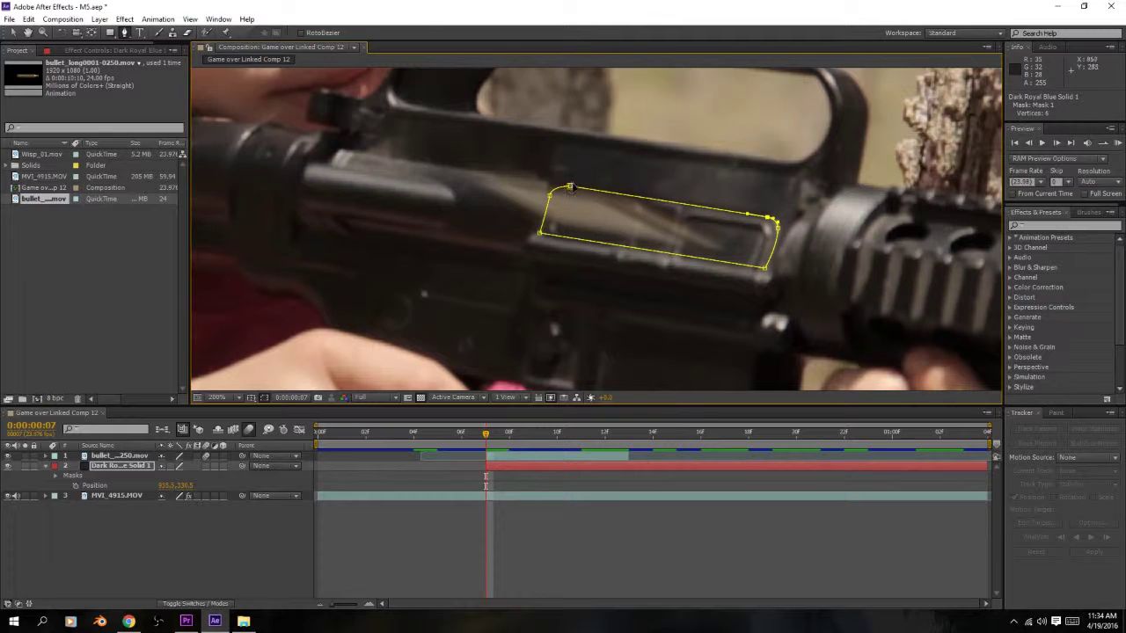
- Set the solid's opacity to 100% to check the mask's coverage at 0:00:00:07 and 0:00:00:08, and turn the opacity back down
key("t")
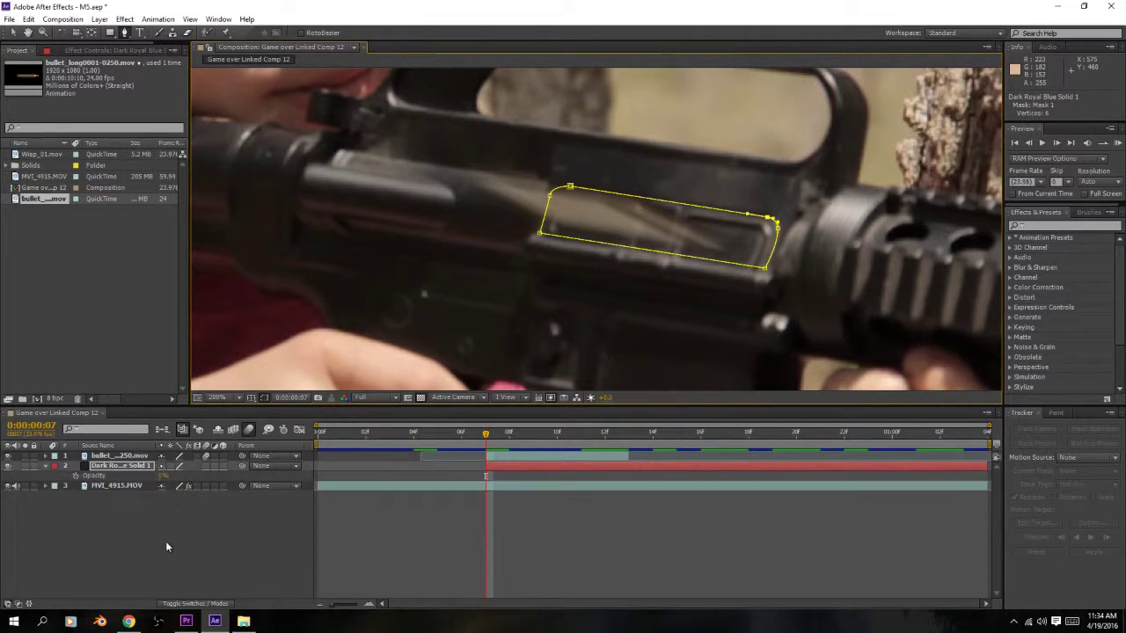
left_click_drag(163, 475, 632, 451)
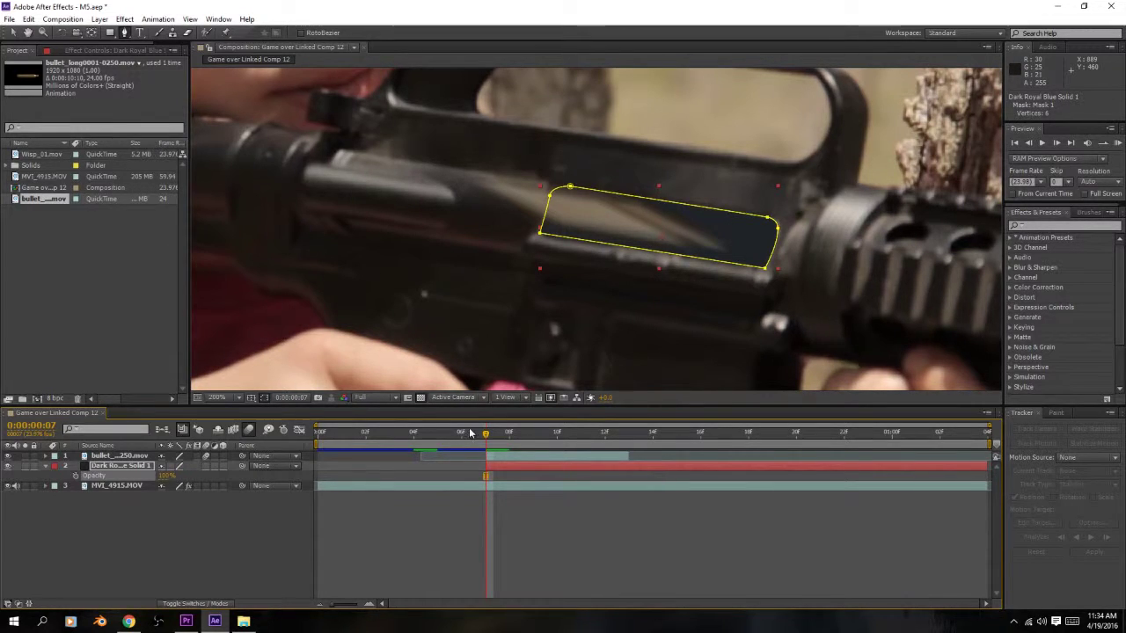
key("Page_Down")
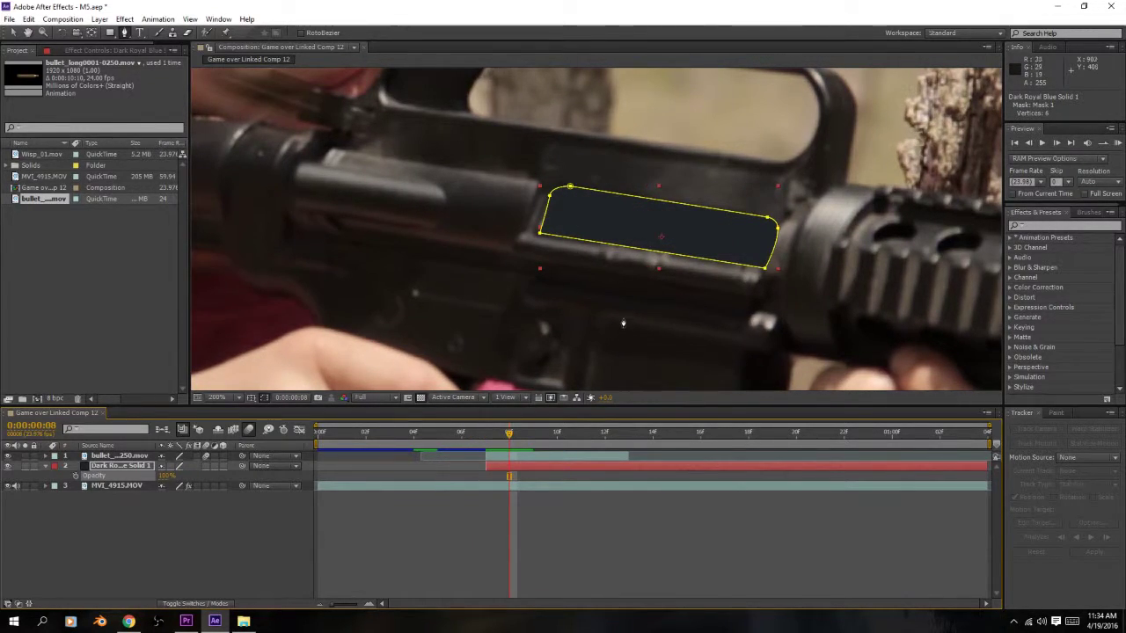
left_click_drag(166, 475, 4, 479)
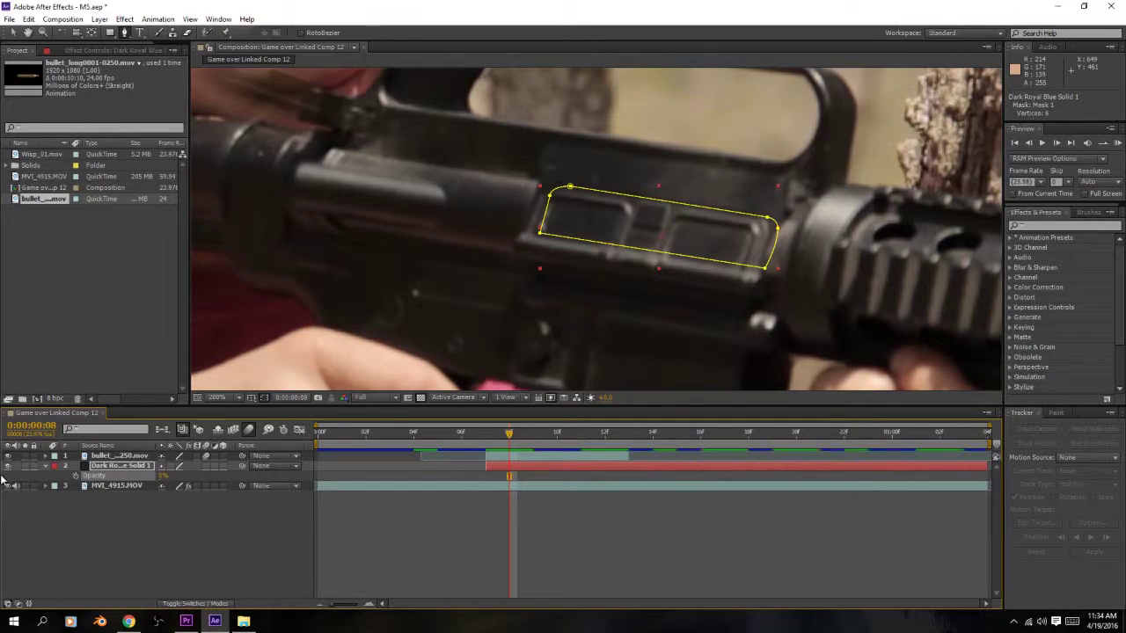
key("Page_Up")
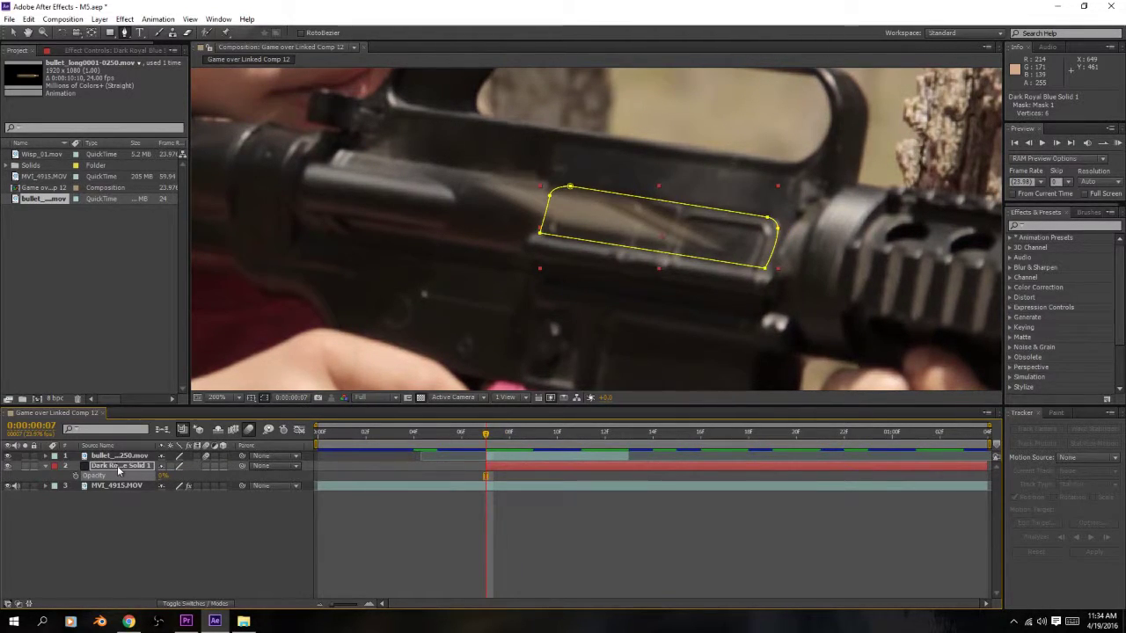
- Show the solid's Mask Path property and set a keyframe for it at 0:00:00:07
key("m")
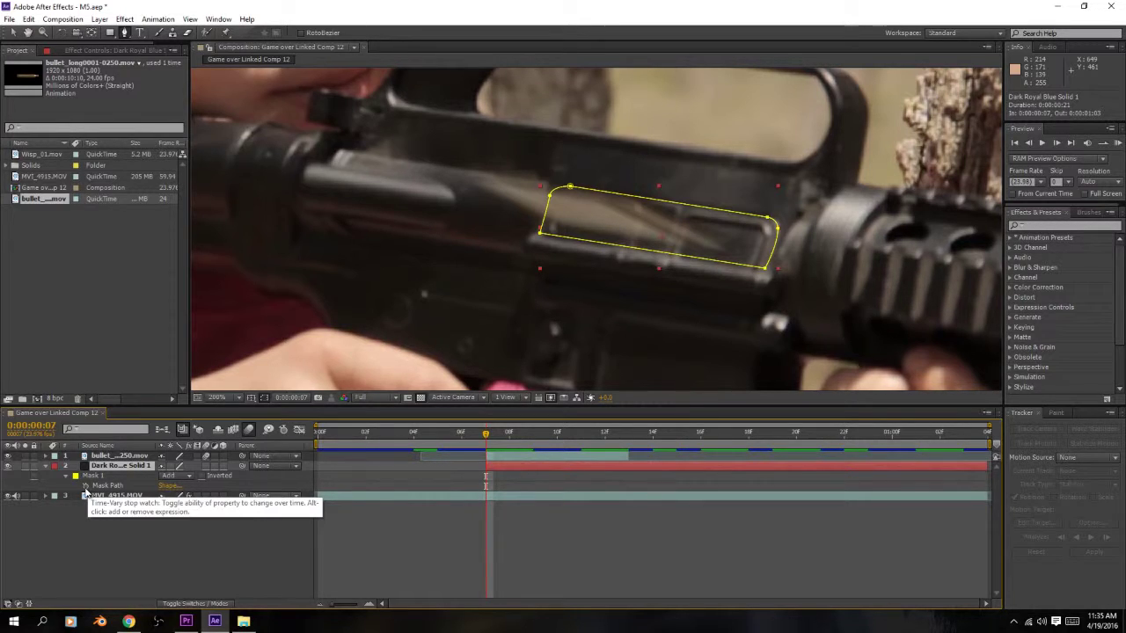
left_click(85, 486)
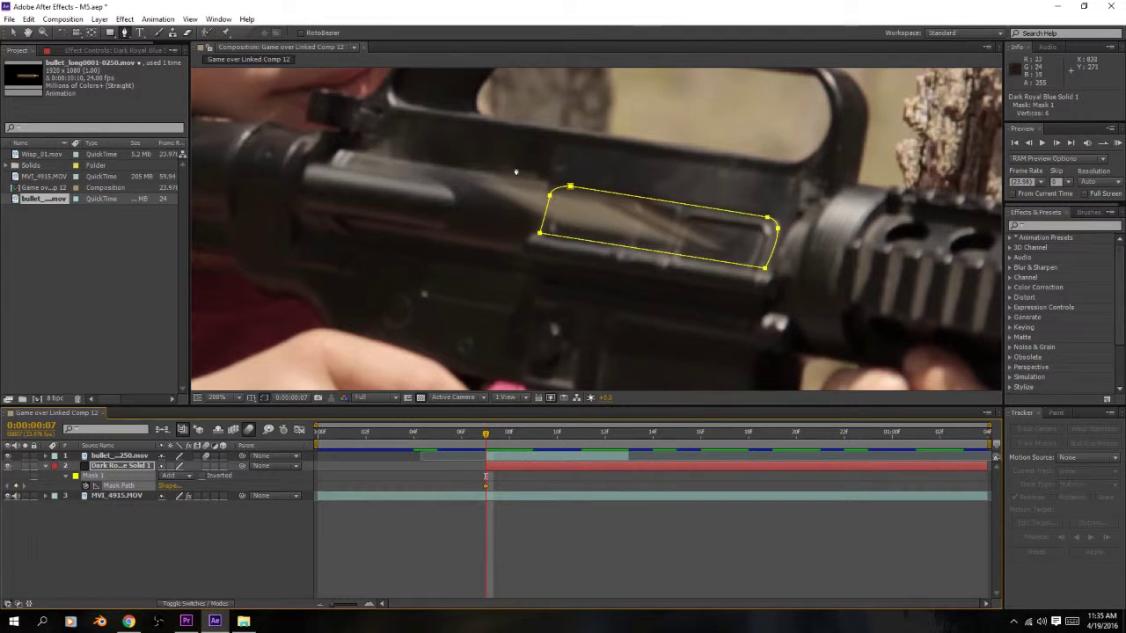
mouse_move(492, 440)
left_mouse_down()
mouse_move(583, 432)
mouse_move(486, 433)
left_mouse_up()
- At 0:00:00:08, reshape the mask to surround only the front window of the ejection port, creating a second Mask Path keyframe
key("Page_Down")
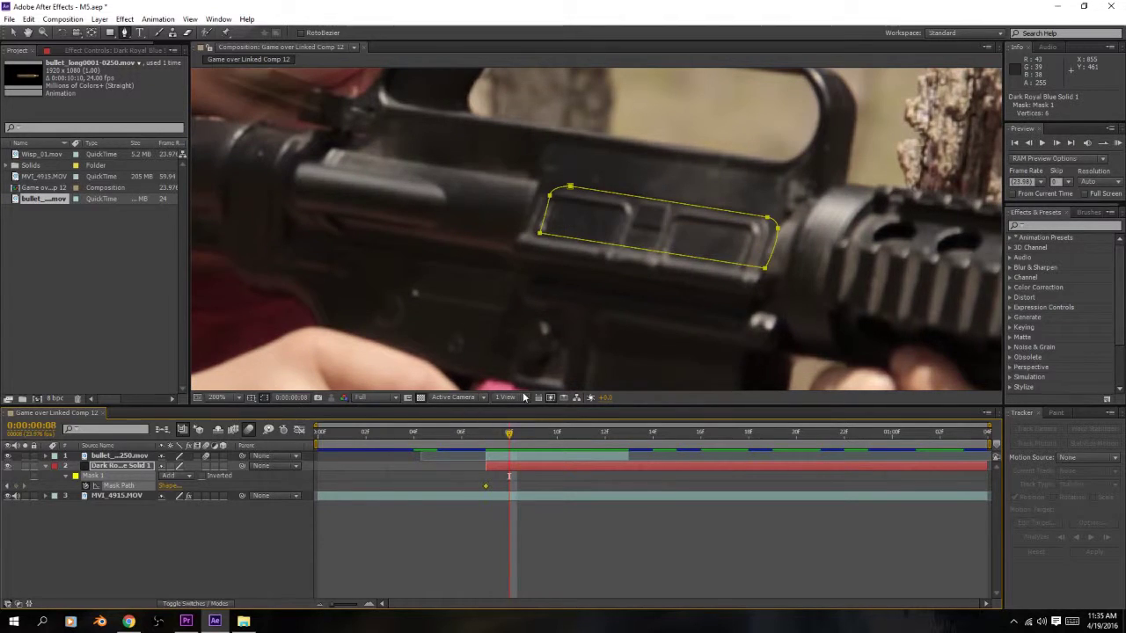
key("b")
left_click(570, 187, "ctrl")
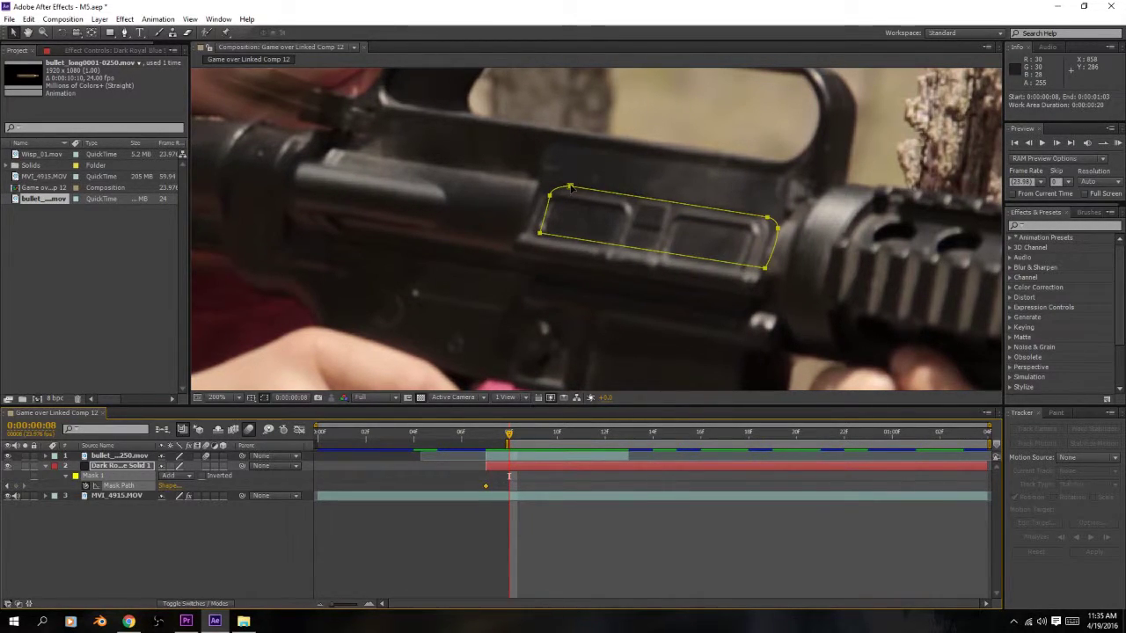
left_click_drag(576, 176, 512, 269)
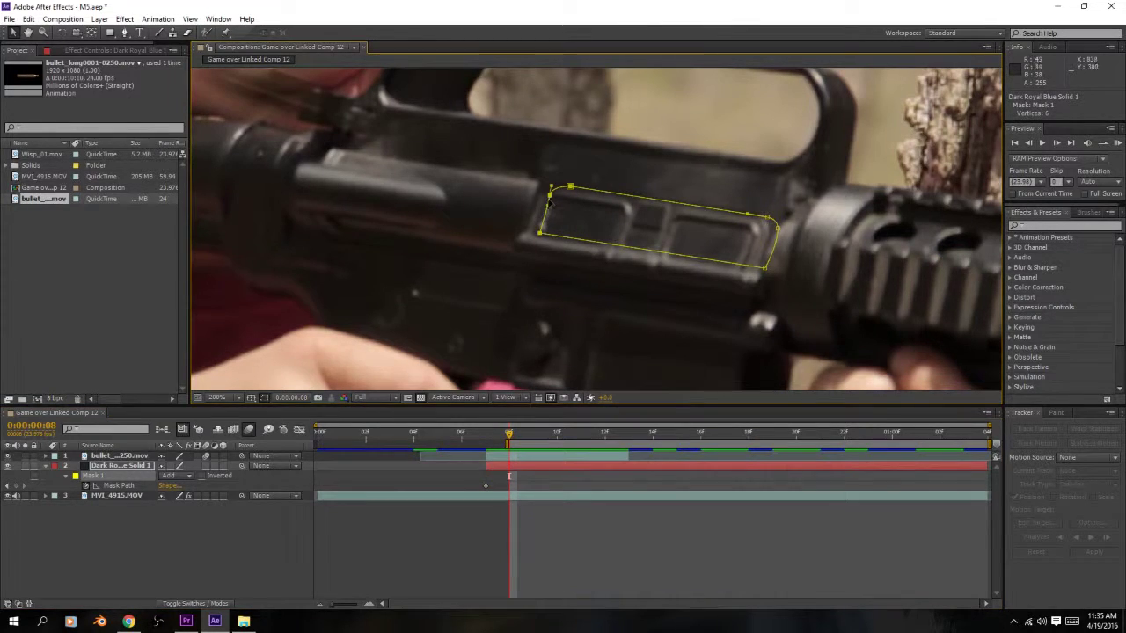
left_click_drag(550, 201, 678, 219)
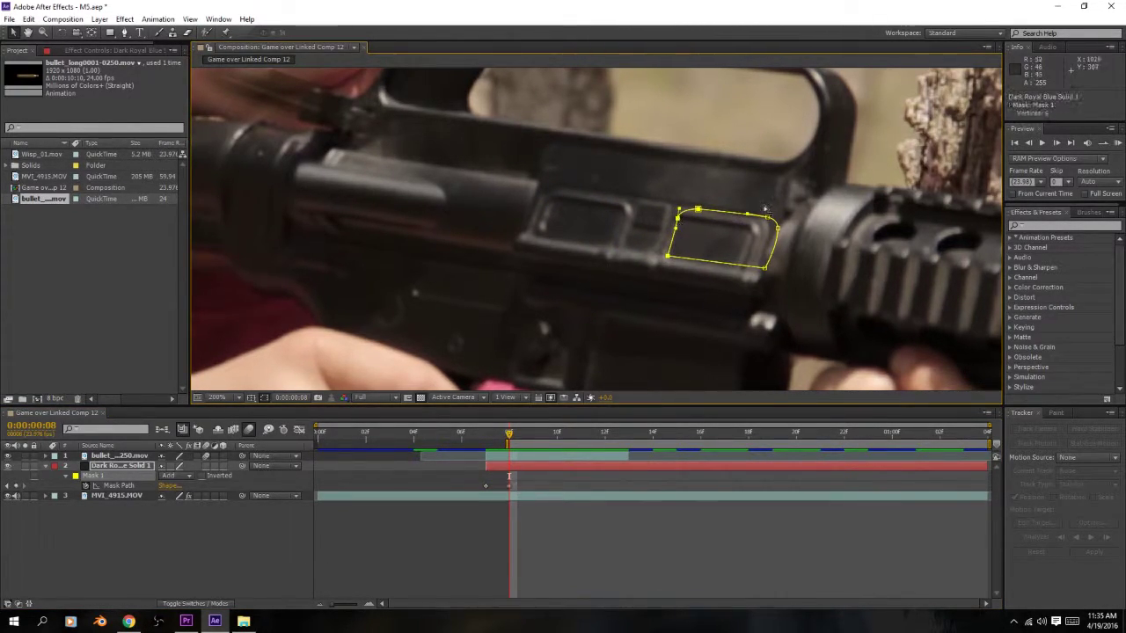
mouse_move(767, 217)
left_mouse_down()
mouse_move(757, 216)
mouse_move(769, 227)
left_mouse_up()
left_click_drag(766, 267, 758, 270)
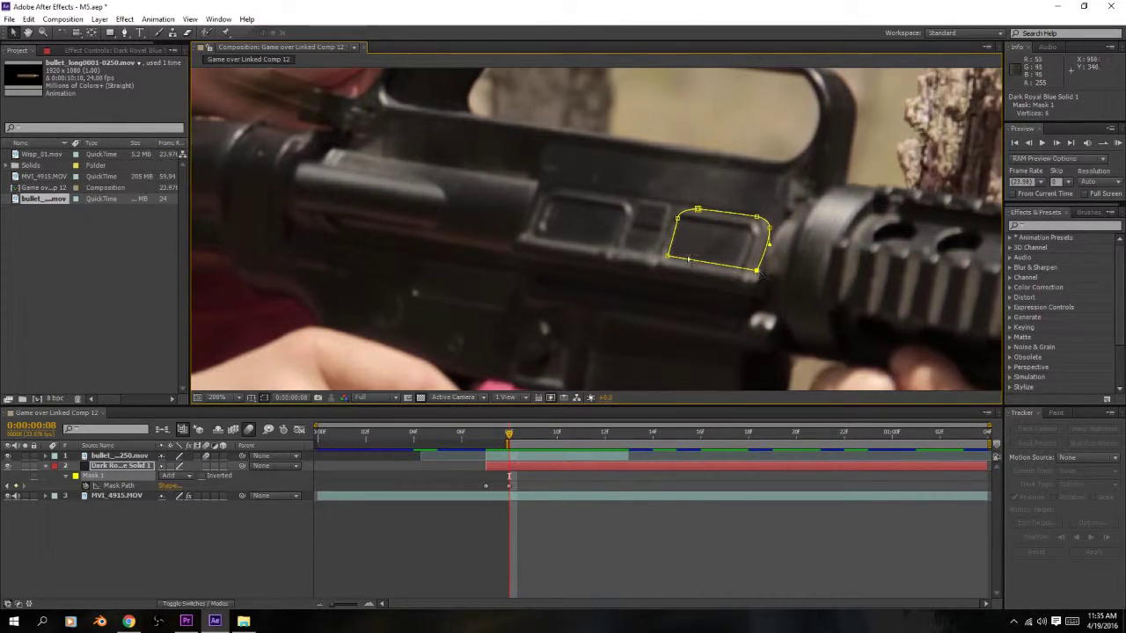
left_click_drag(670, 258, 664, 257)
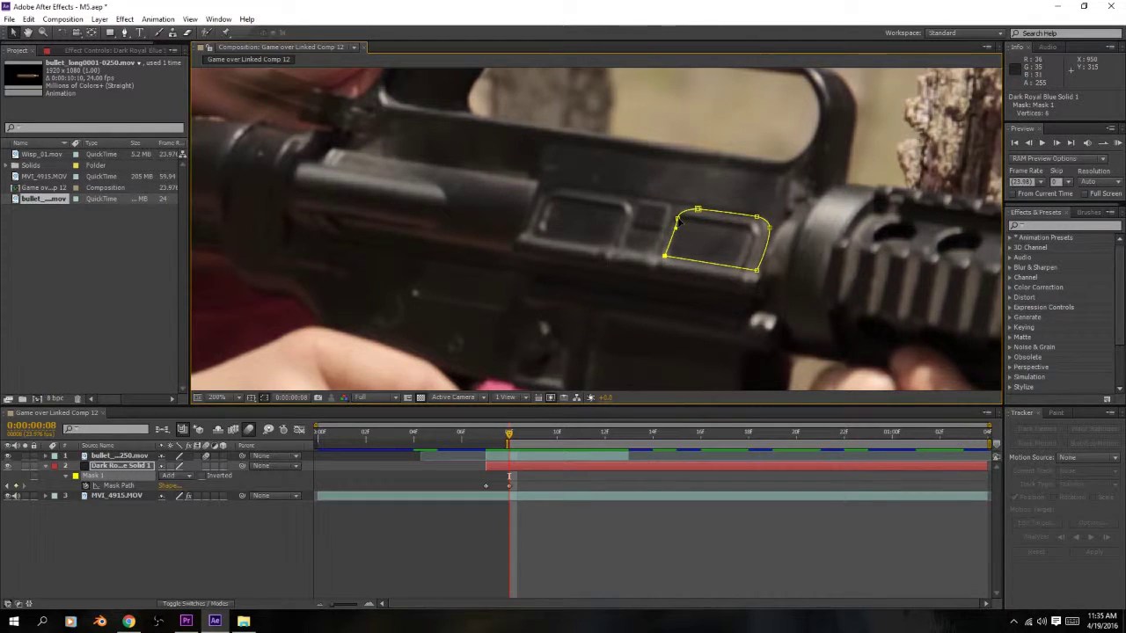
left_click_drag(678, 217, 678, 211)
- Examine the reshaped mask's fit around the front window of the ejection port at 0:00:00:08
scroll(604, 217, "down", 2)
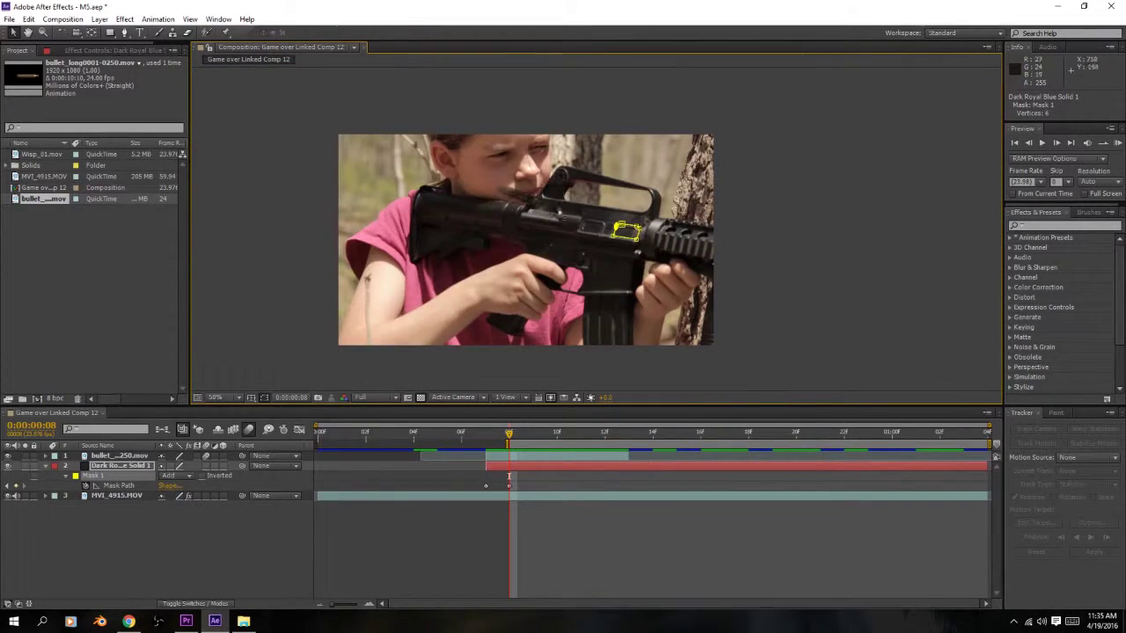
key("period")
key("period")
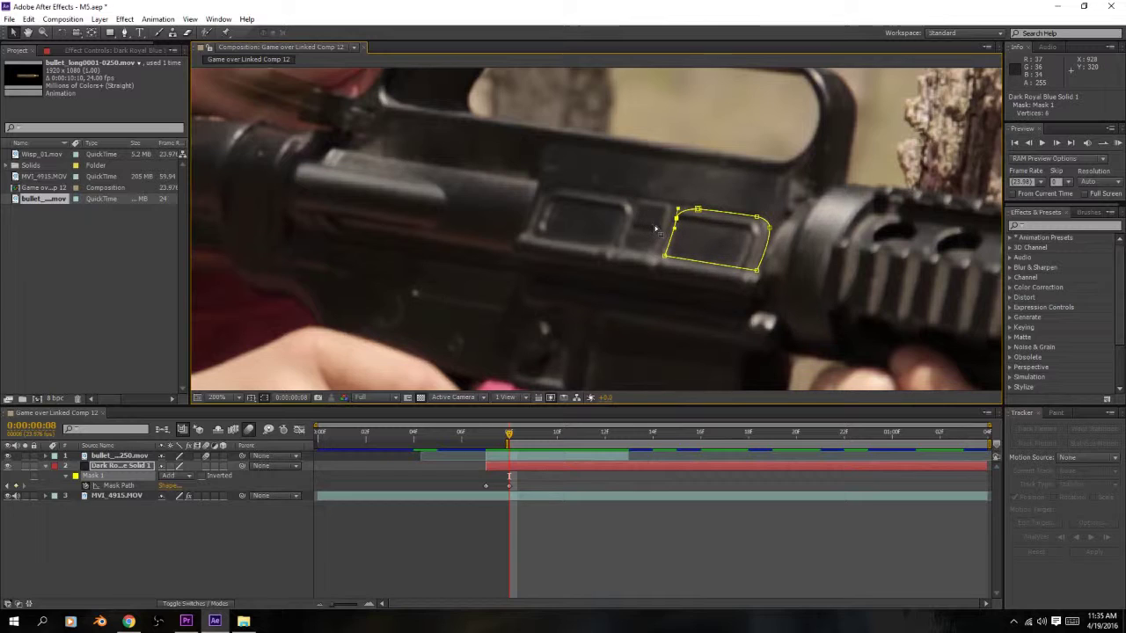
key("comma")
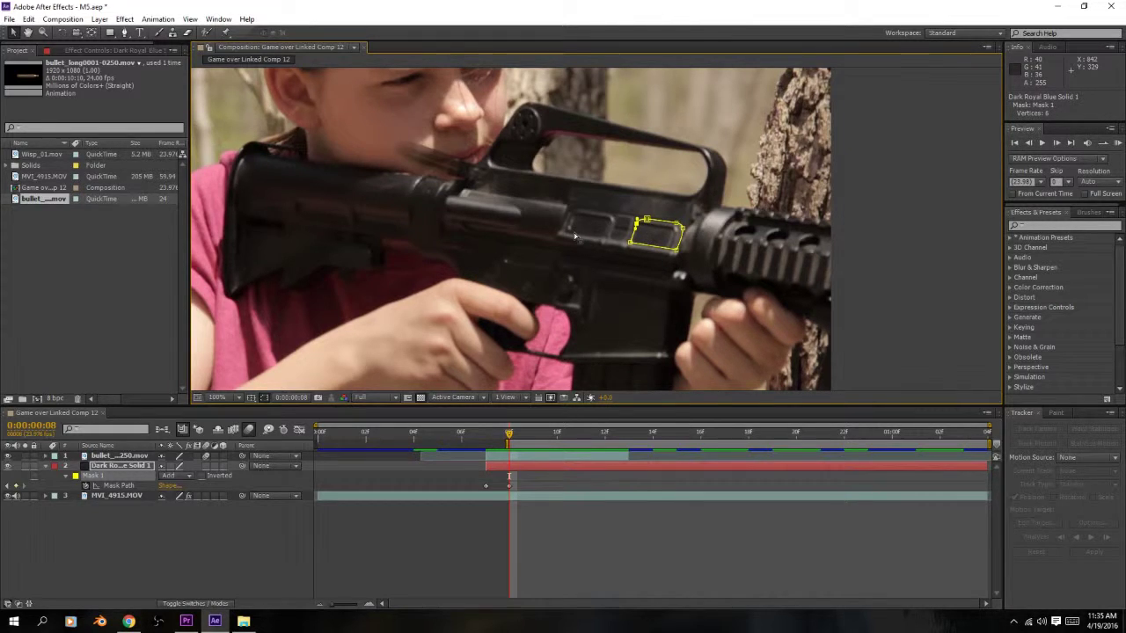
scroll(600, 236, "up", 4)
left_click_drag(675, 260, 586, 264)
scroll(612, 247, "down", 1)
scroll(619, 243, "up", 1)
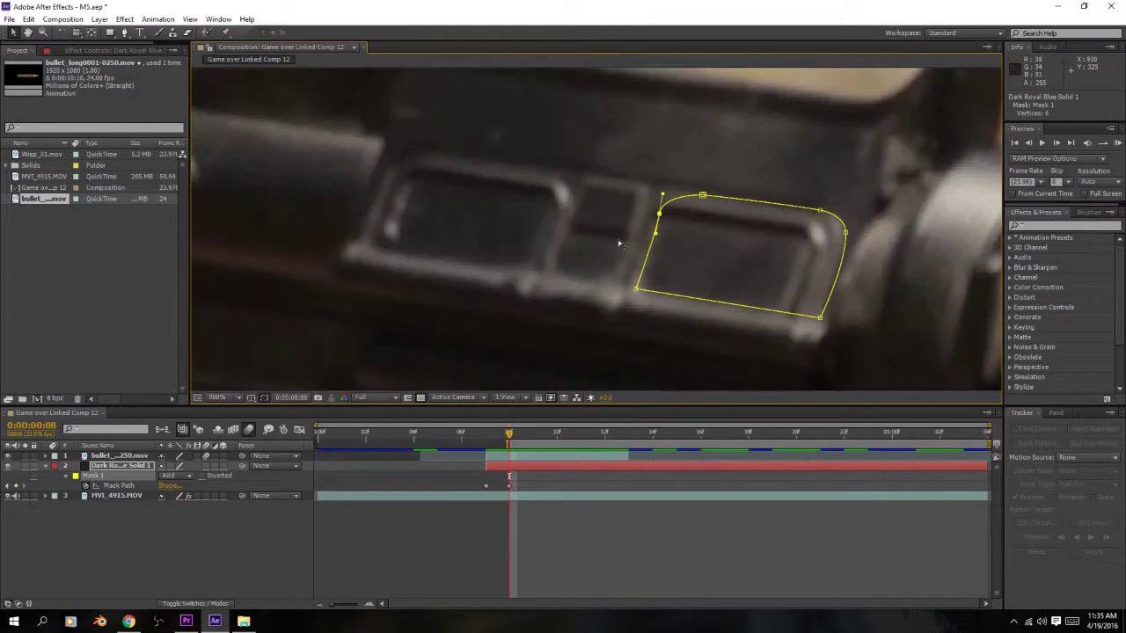
left_click_drag(668, 242, 630, 238)
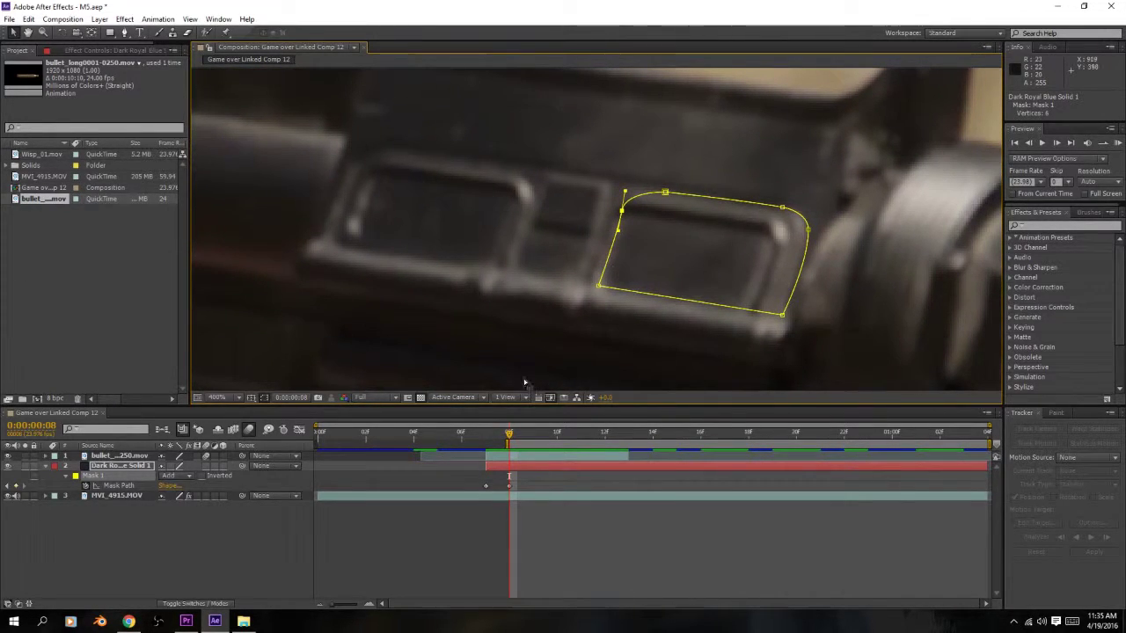
- Trim the solid to end at 0:00:00:08 and reset the work area start to 0:00:00:00
key("alt+bracketright")
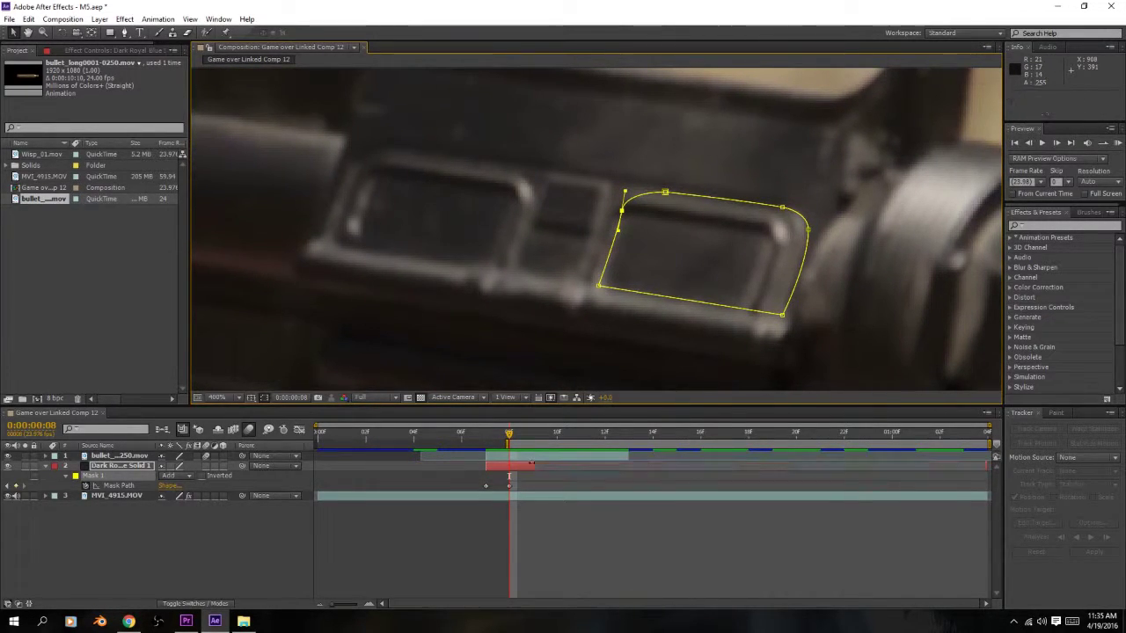
key("Page_Up")
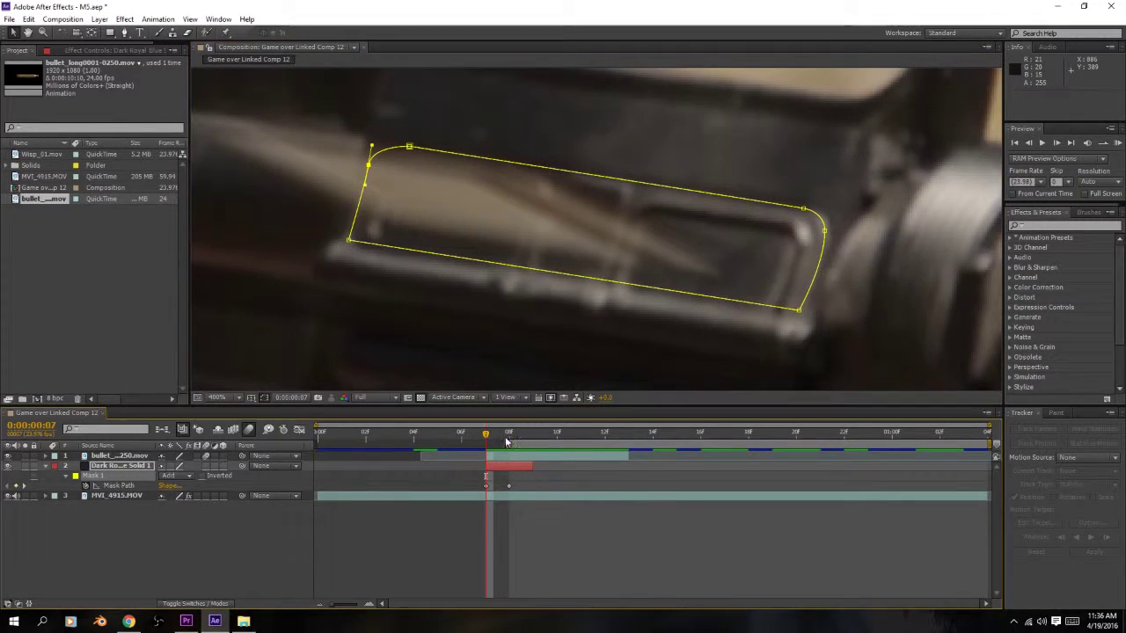
key("b")
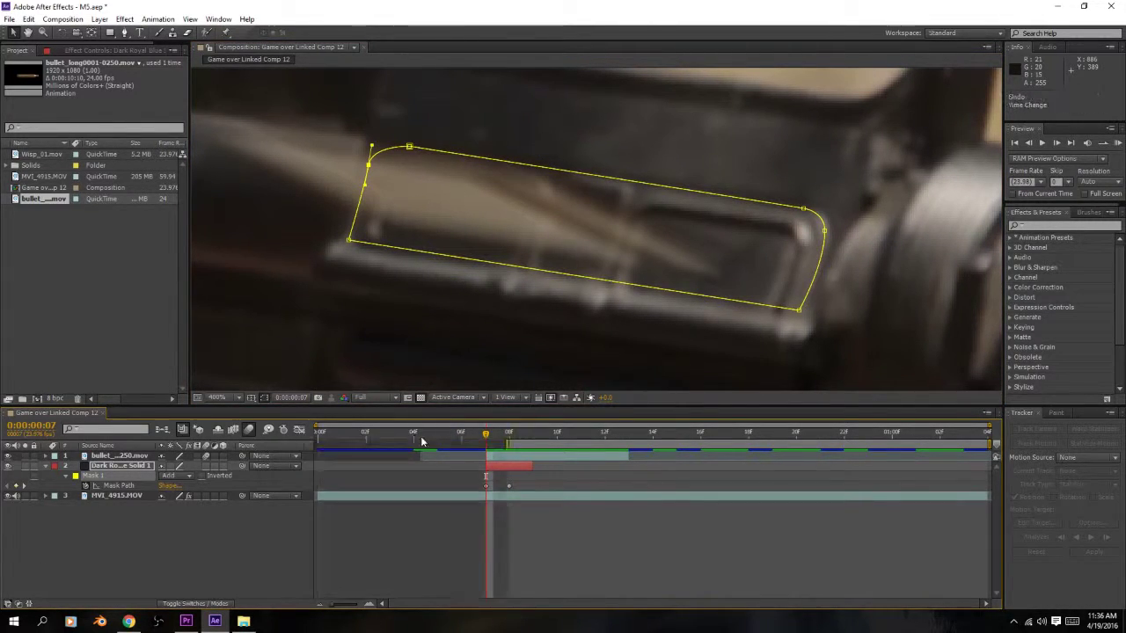
left_click_drag(507, 445, 317, 445)
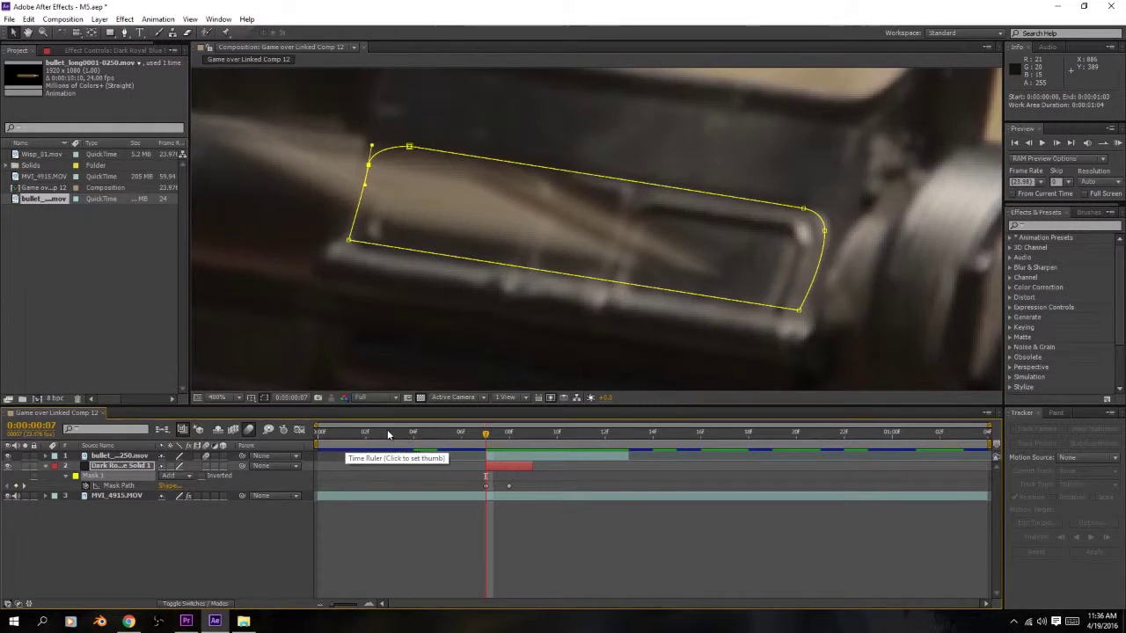
- Play the composition from the start to check the ejection port shot with the casing
left_click_drag(387, 429, 317, 429)
scroll(519, 334, "down", 2)
key("space")
key("space")
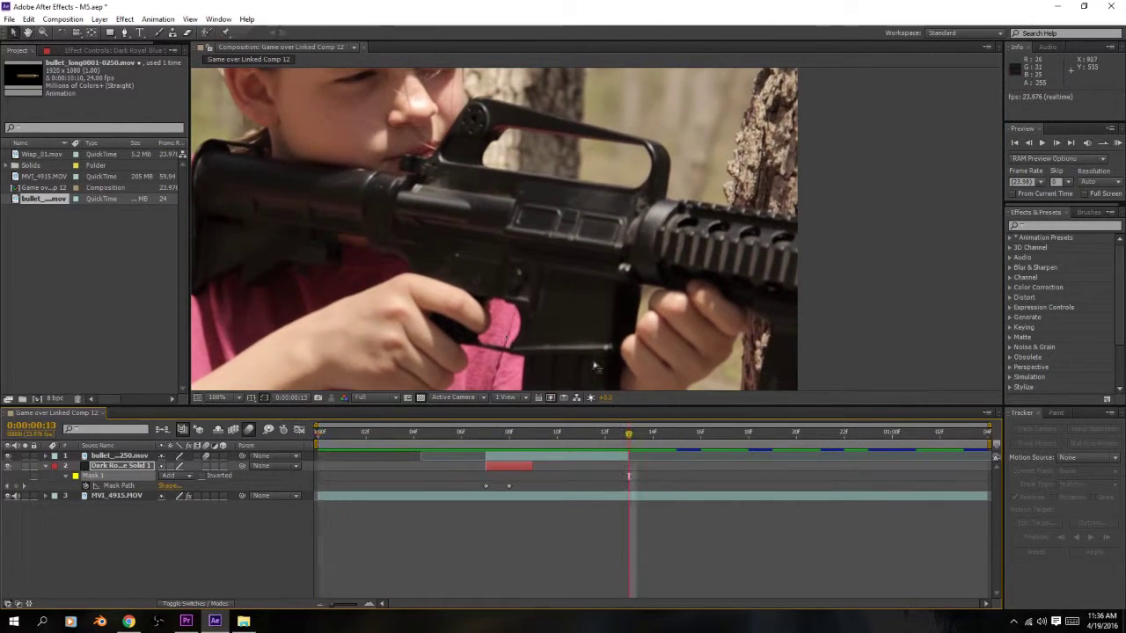
key("space")
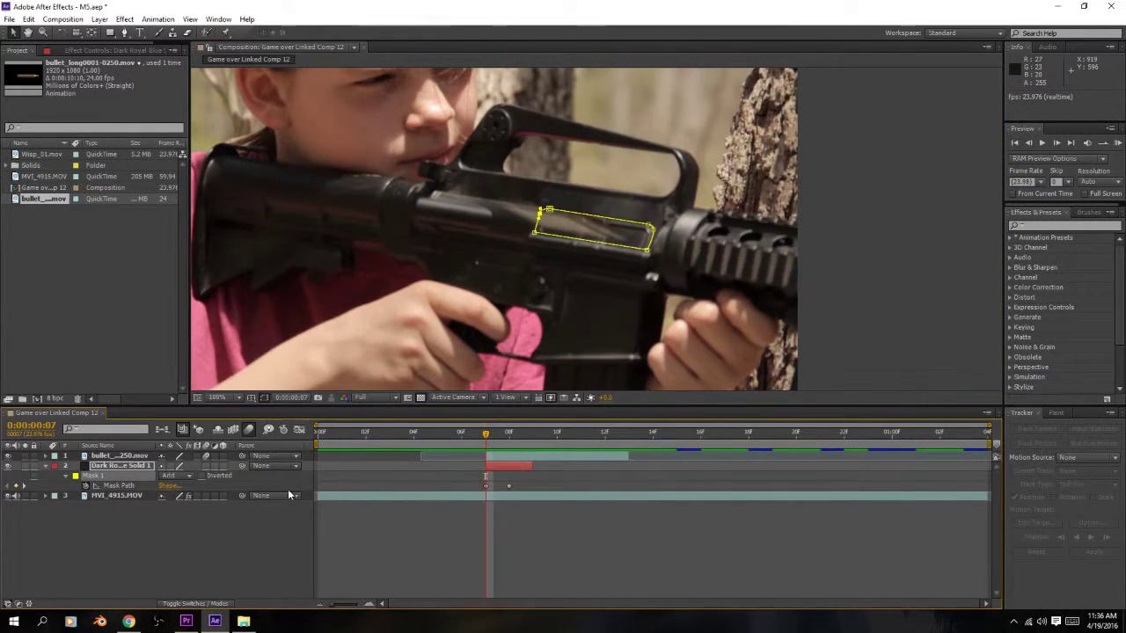
- Show the solid's Opacity property and replay the shot around 0:00:00:04 to 0:00:00:07 to examine the ejection port blend
key("t")
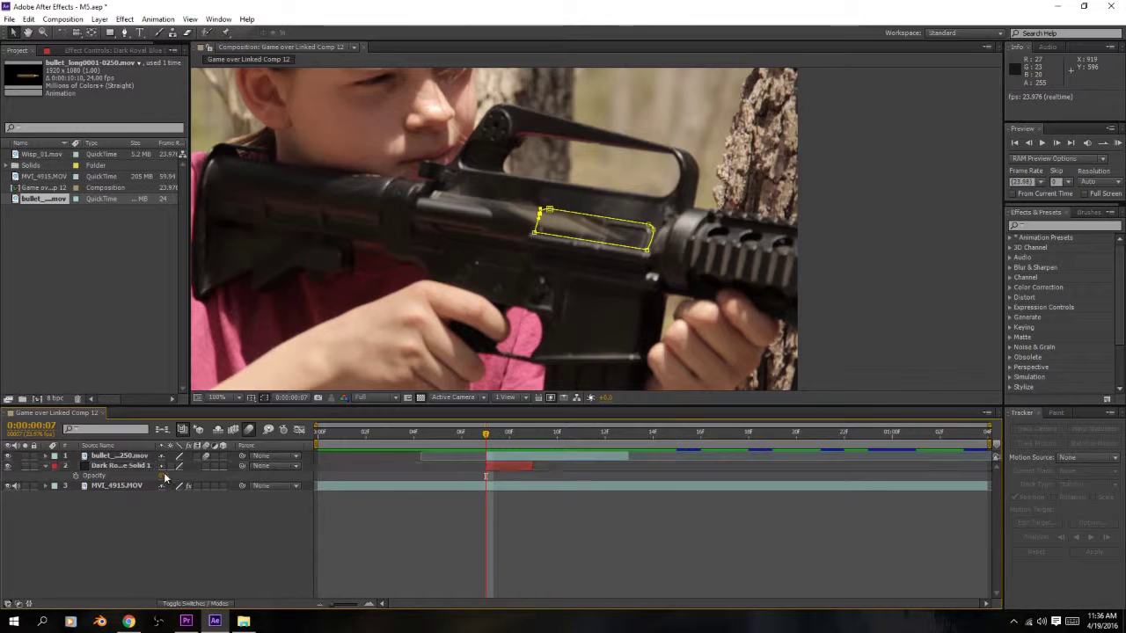
left_click(93, 475)
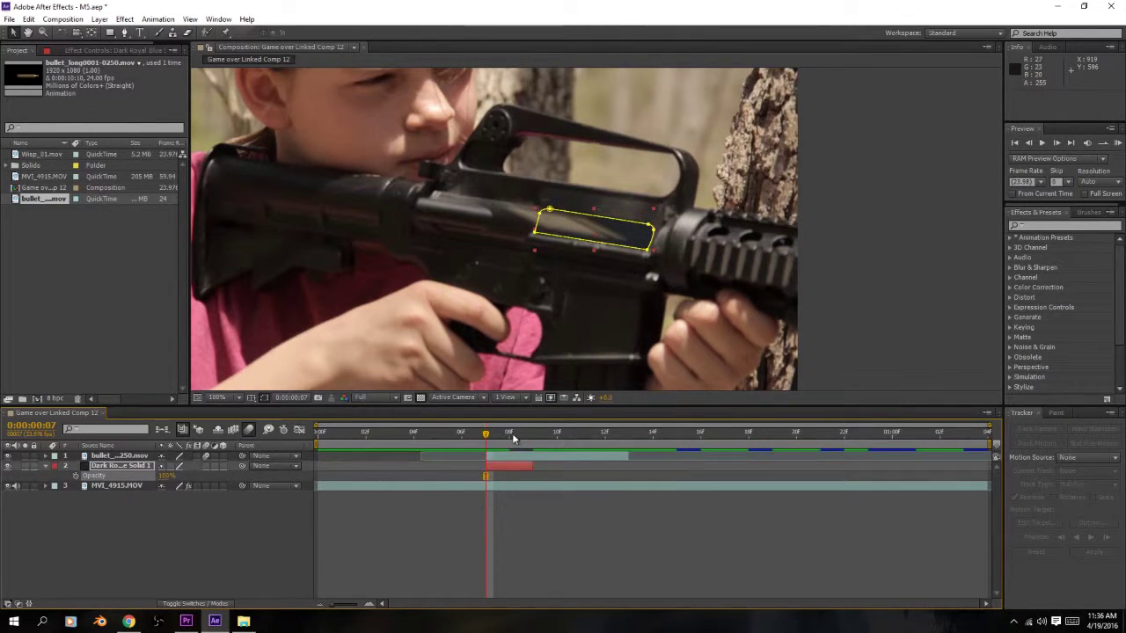
left_click(466, 488)
left_click_drag(487, 442, 453, 447)
key("space")
left_click(419, 445)
key("space")
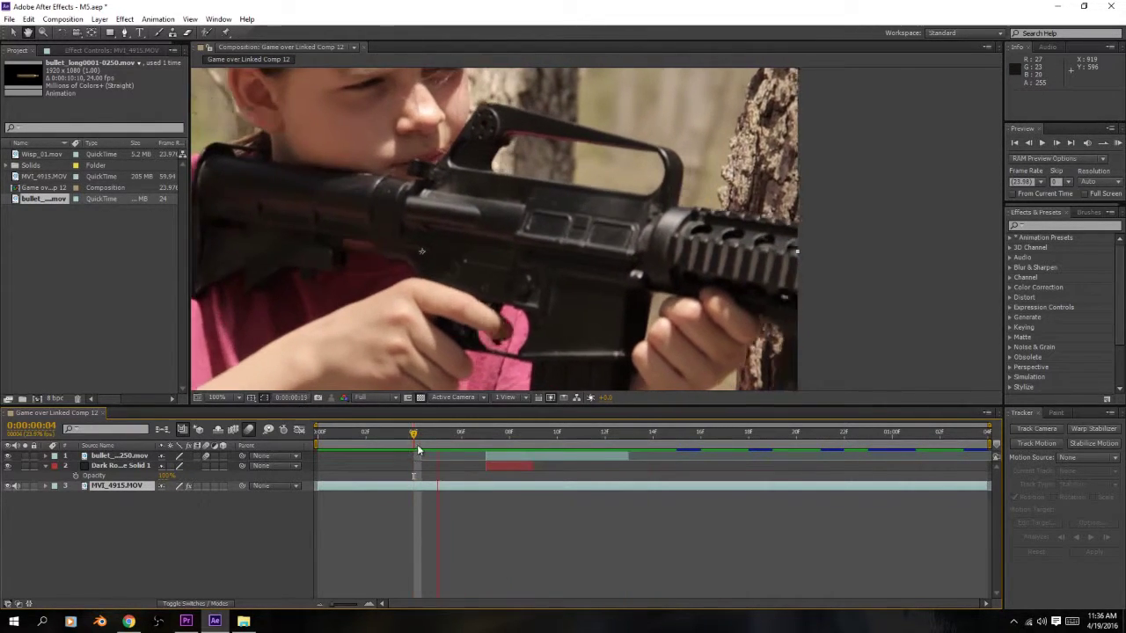
key("space")
left_click(437, 435)
key("space")
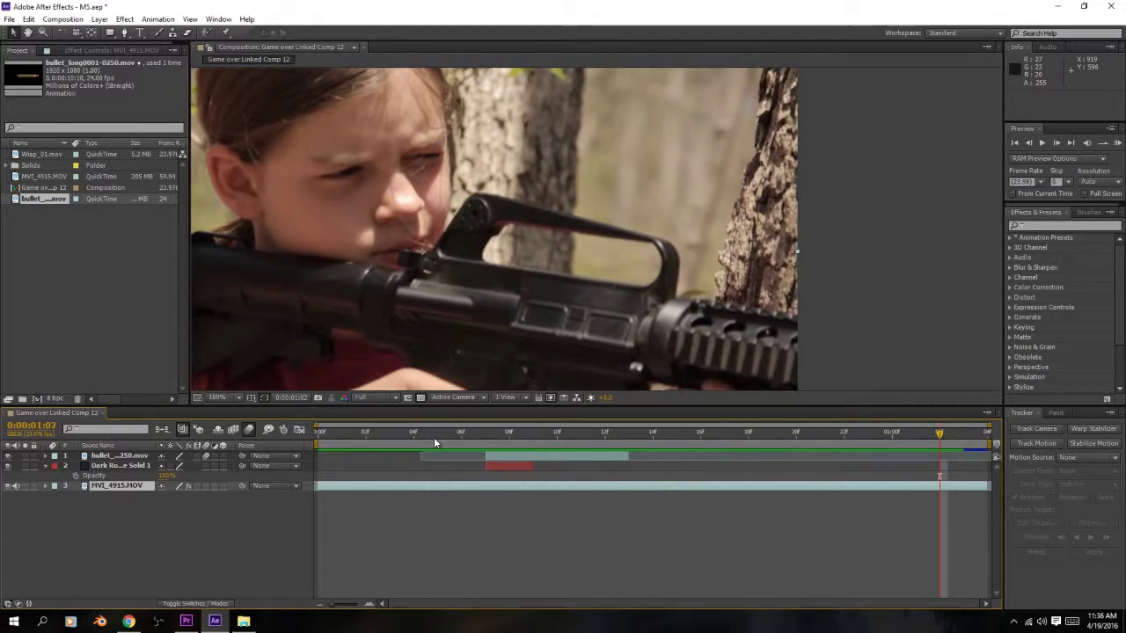
left_click(437, 435)
left_click(485, 449)
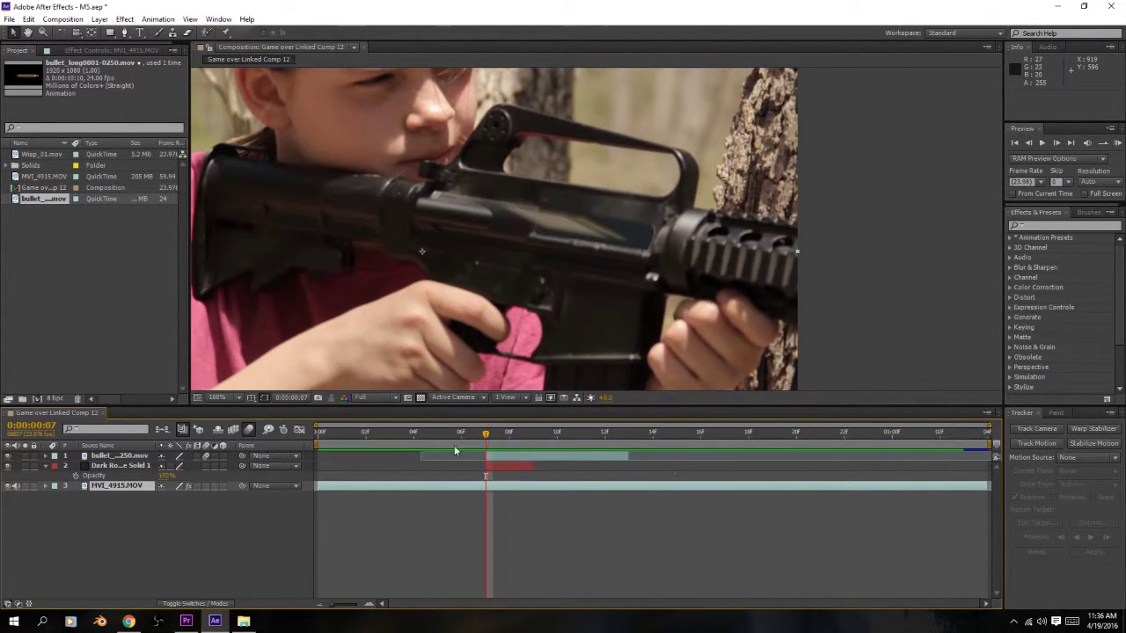
- Try motion blur on the solid layer, comparing the ejection port at 0:00:00:07 and 0:00:00:09
left_click(121, 464)
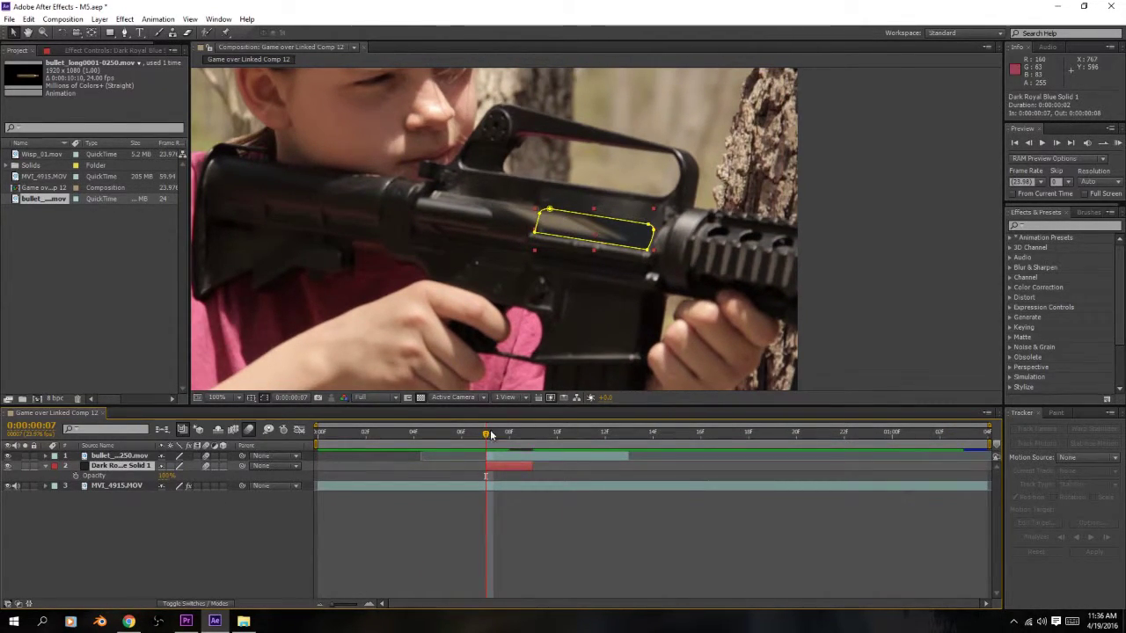
left_click_drag(482, 435, 533, 435)
left_click(405, 487)
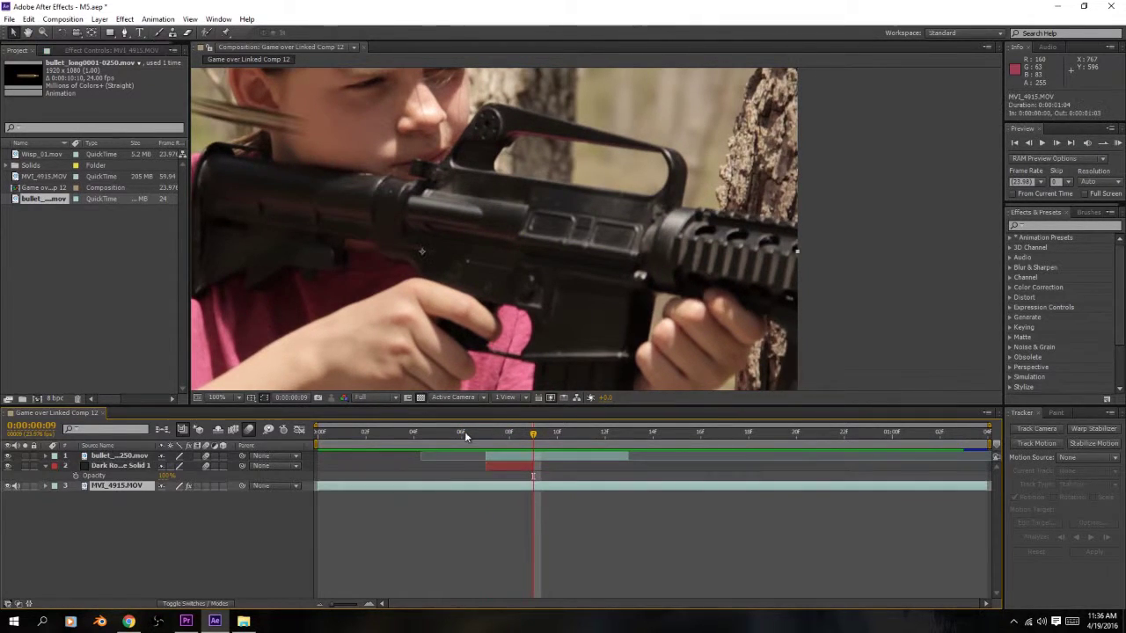
left_click_drag(464, 433, 476, 439)
left_click(476, 435)
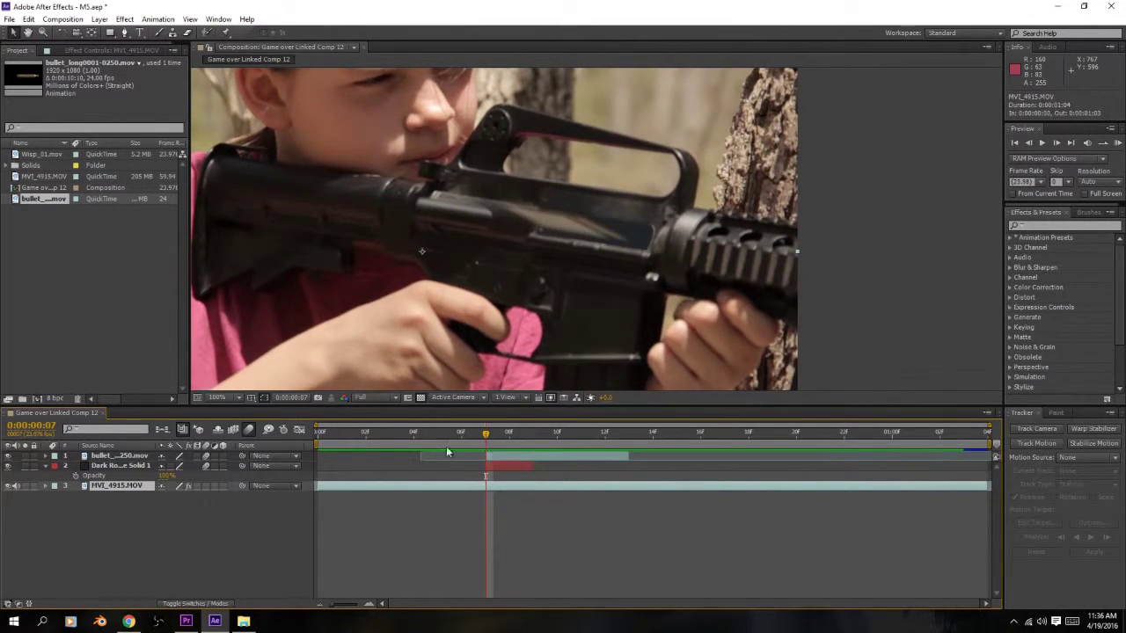
left_click(129, 464)
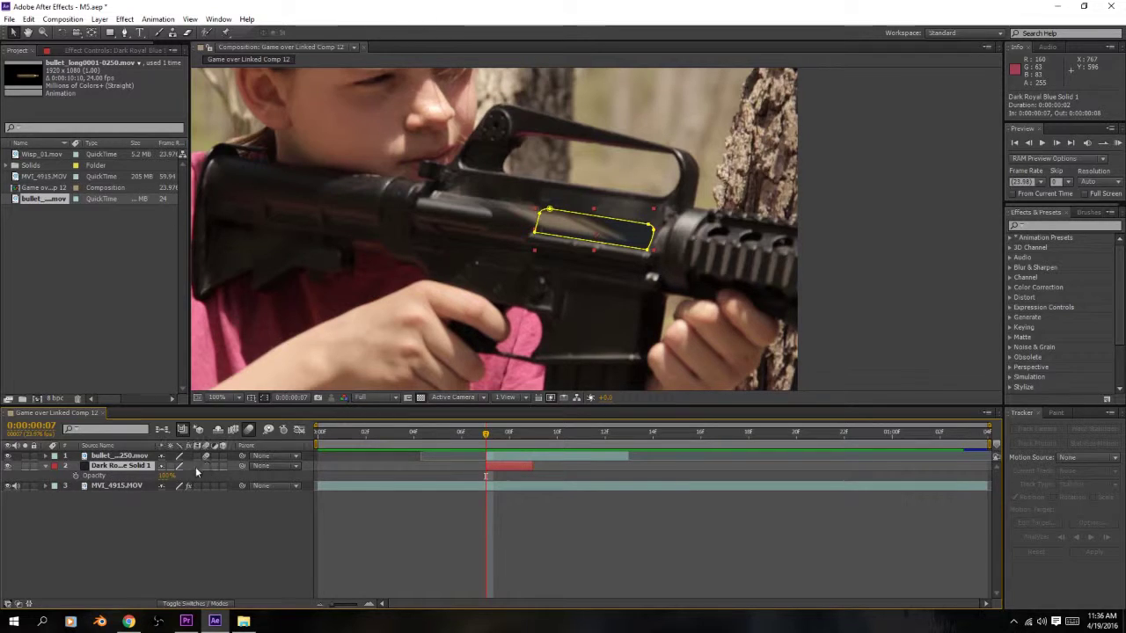
- Feather the solid's mask by about 8 pixels to soften its edges around the ejection port
key("m")
key("m")
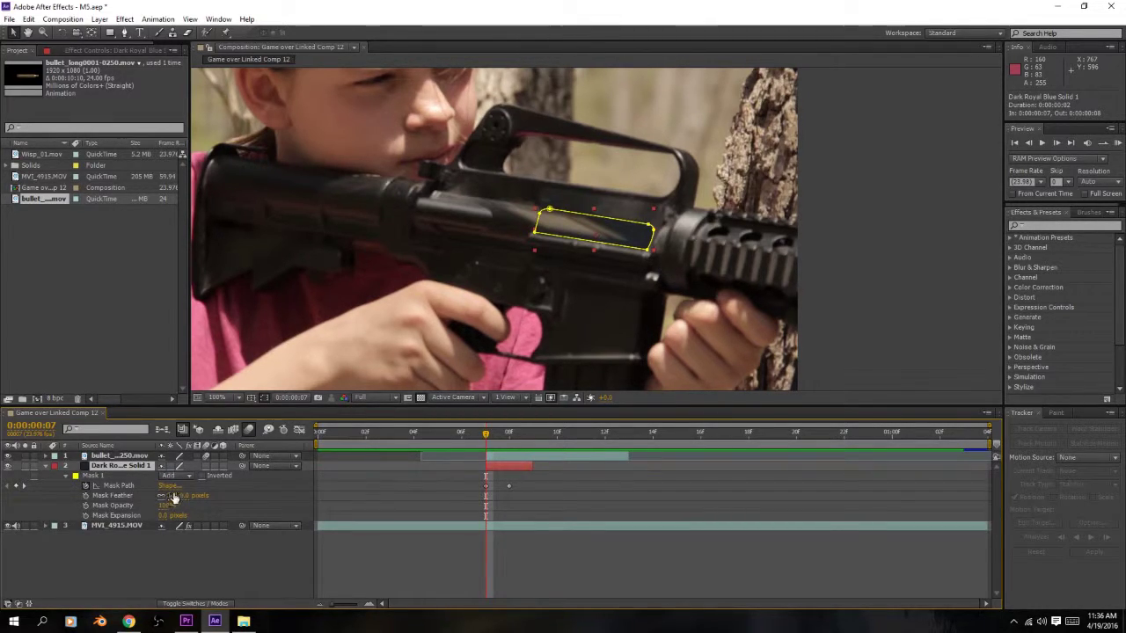
left_click_drag(174, 495, 183, 495)
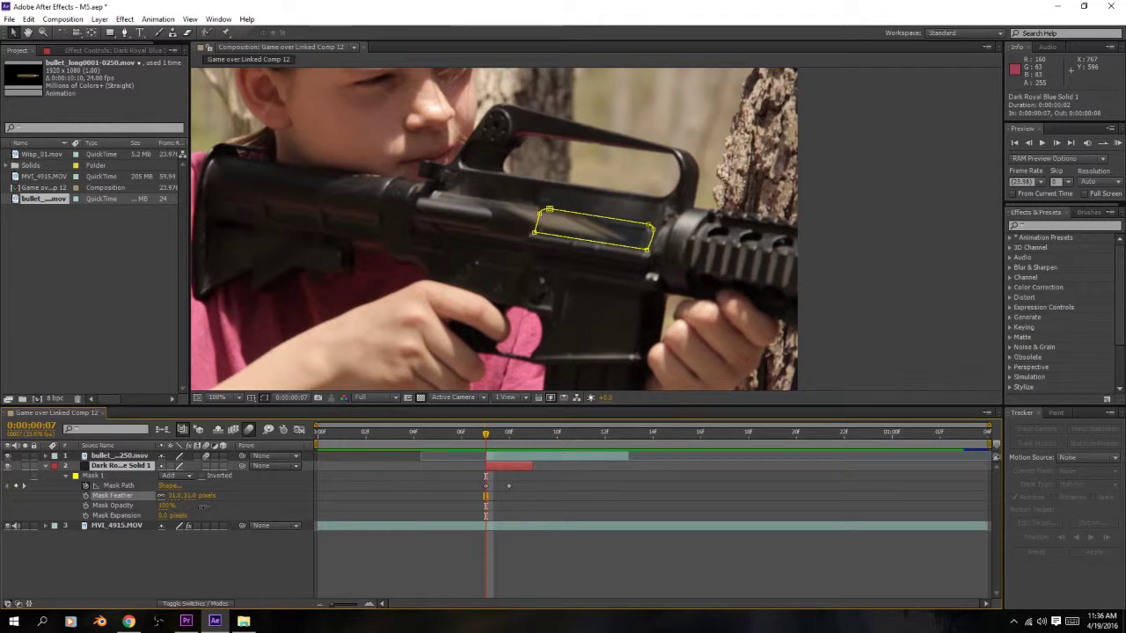
key("period")
key("period")
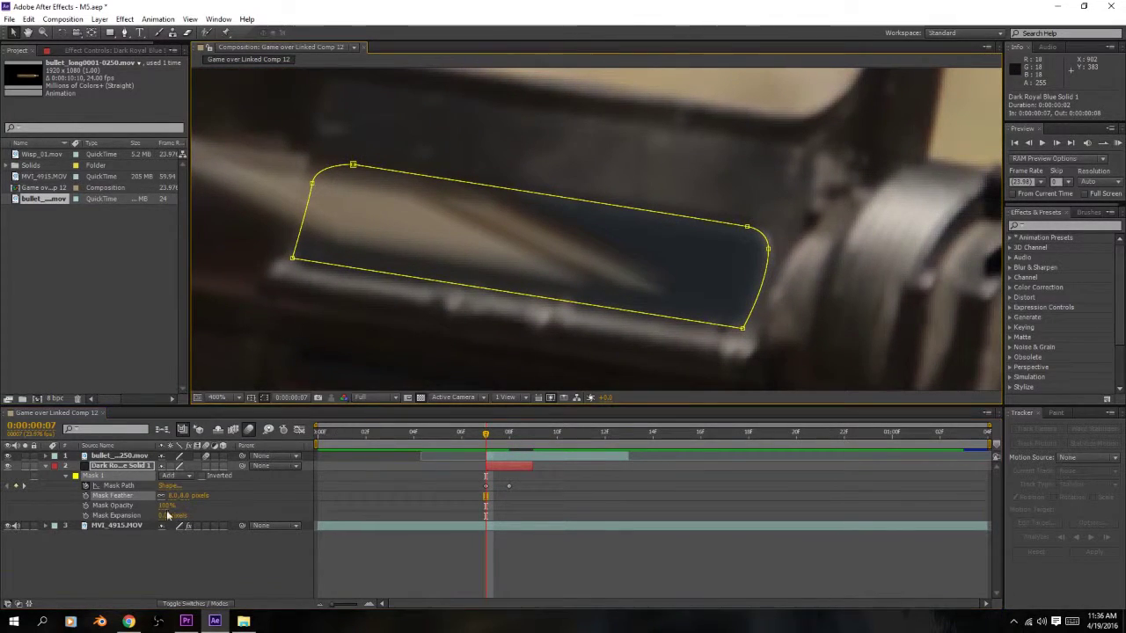
left_click_drag(172, 498, 178, 498)
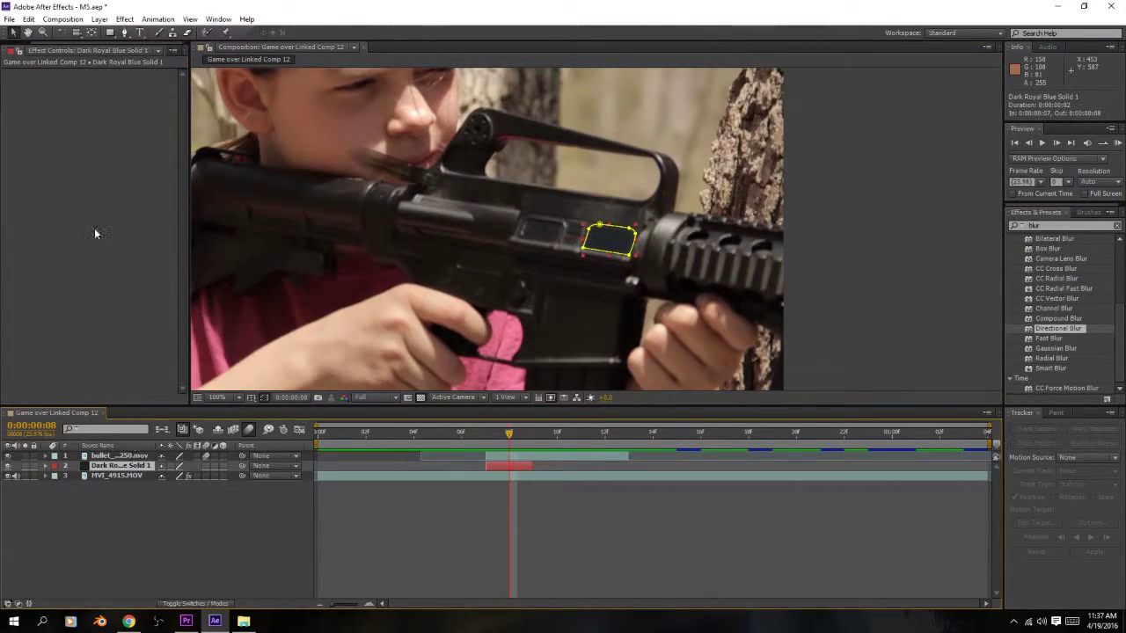
- Apply a Curves effect to the solid and pull its Blue channel curve slightly down
left_click(124, 19)
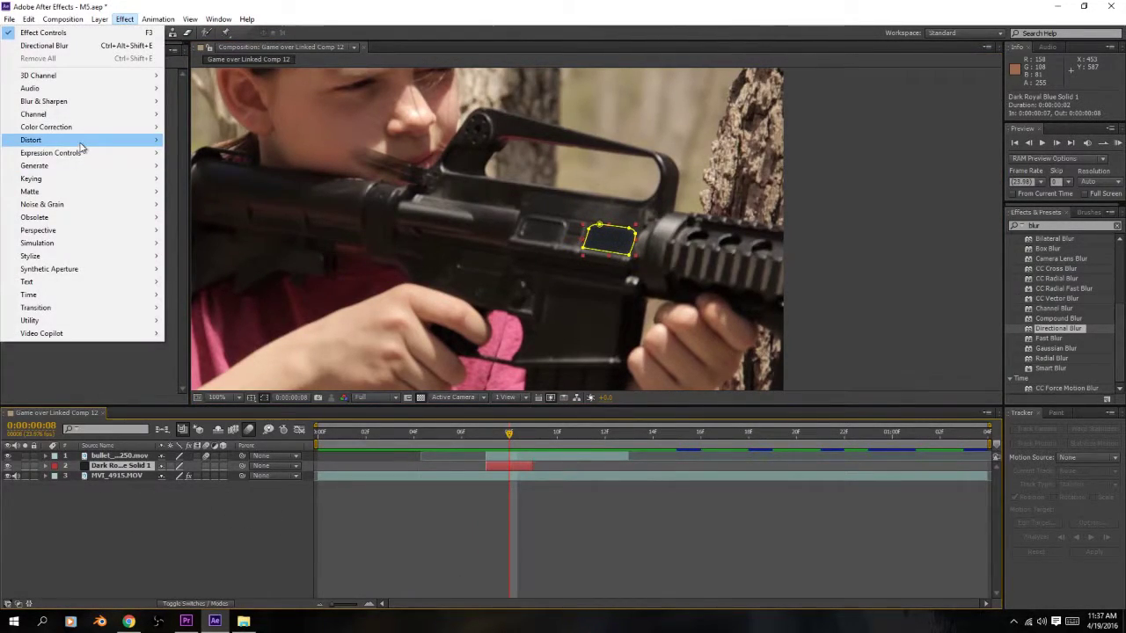
mouse_move(85, 114)
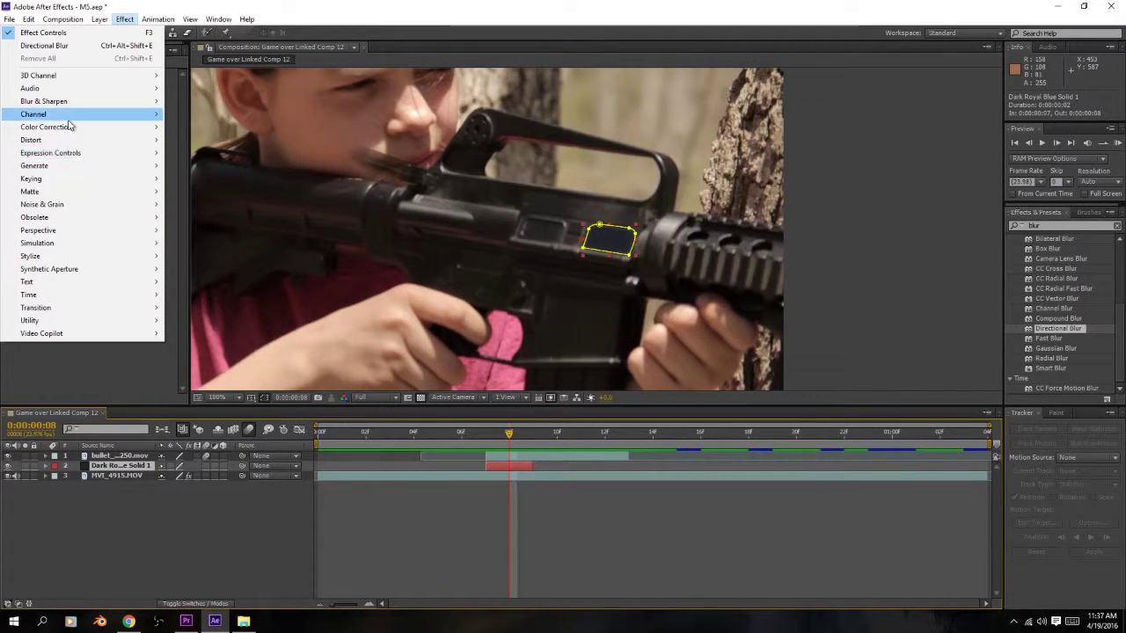
left_click(192, 358)
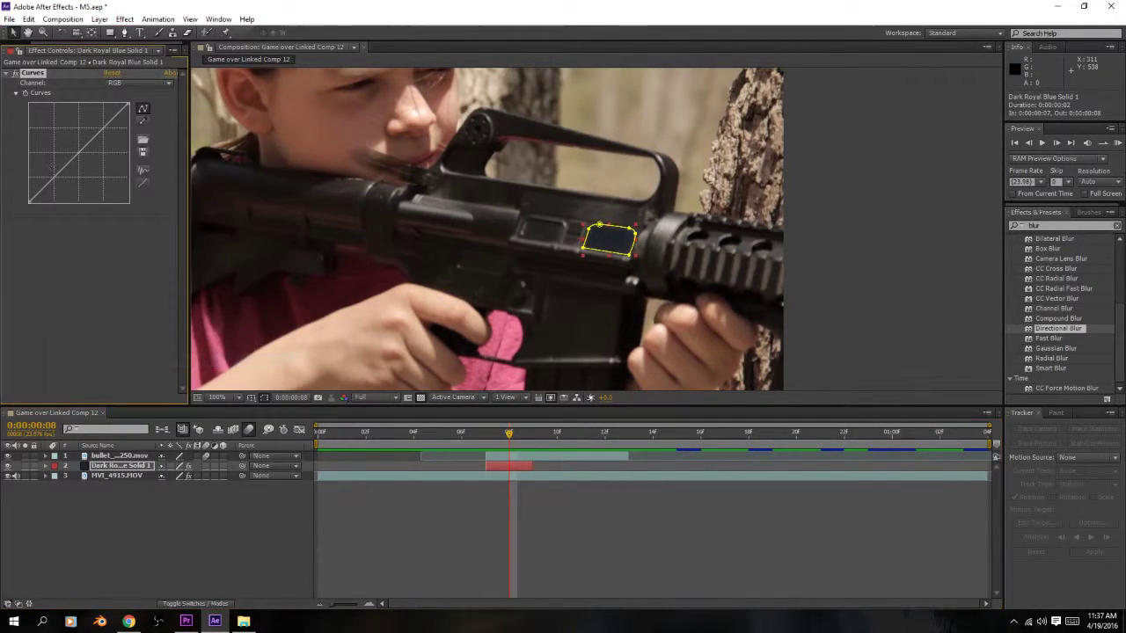
left_click(114, 84)
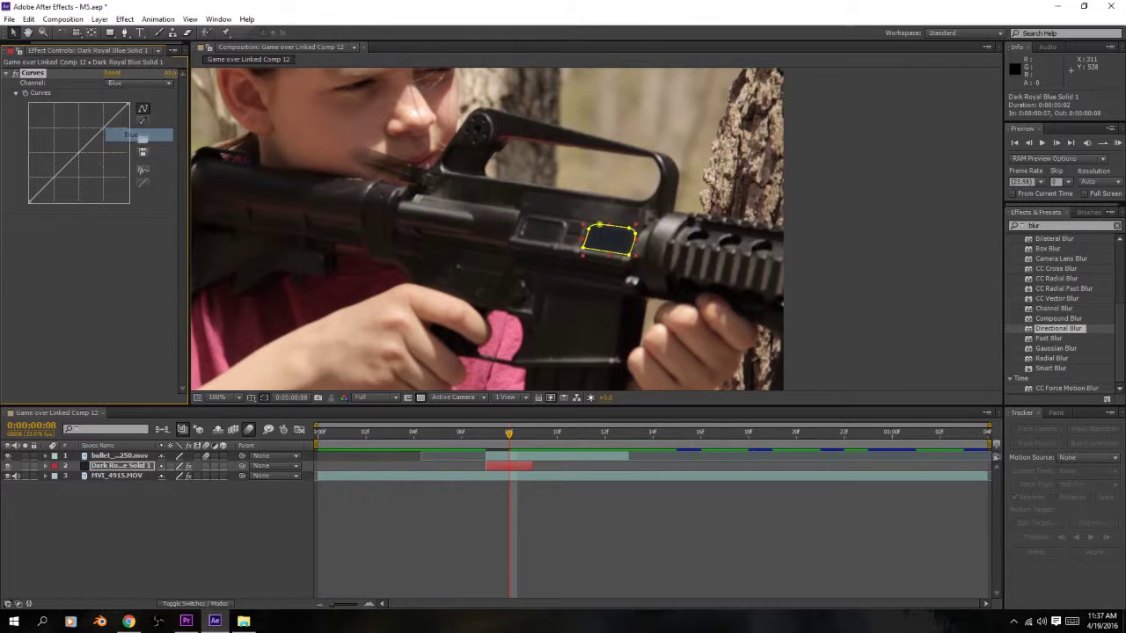
left_click(123, 128)
scroll(595, 228, "up", 1)
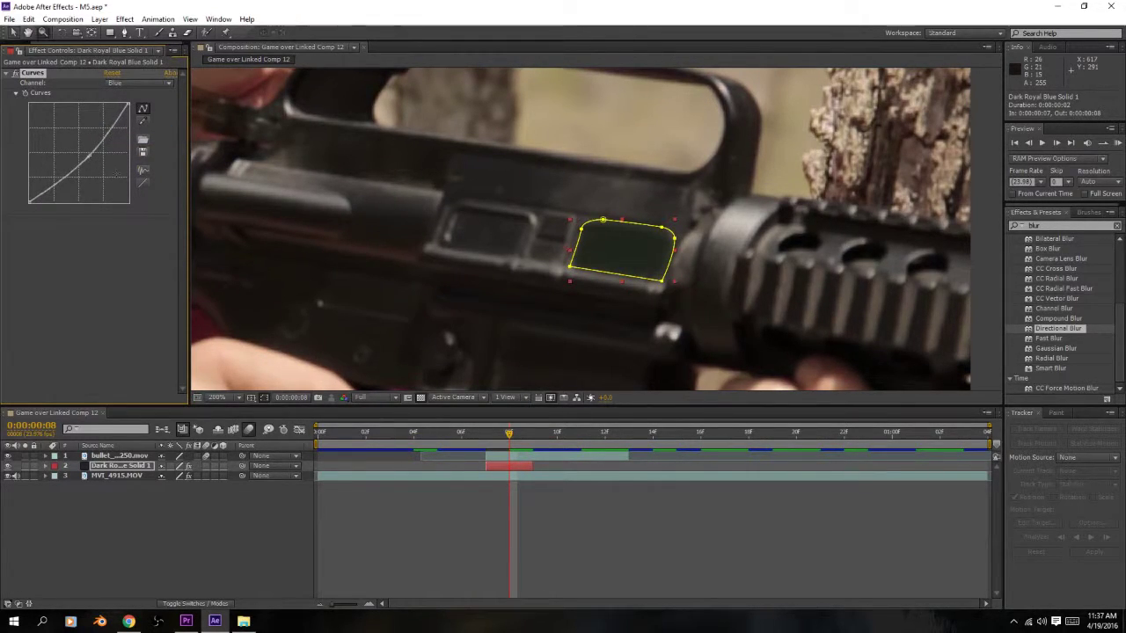
key("ctrl+z")
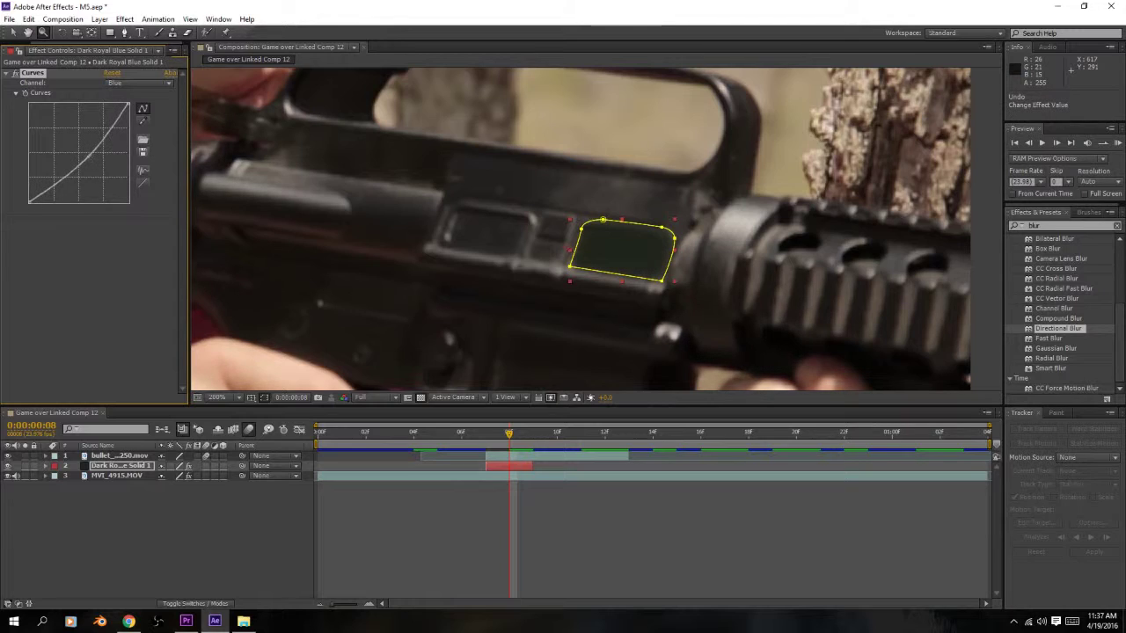
left_click_drag(75, 158, 89, 156)
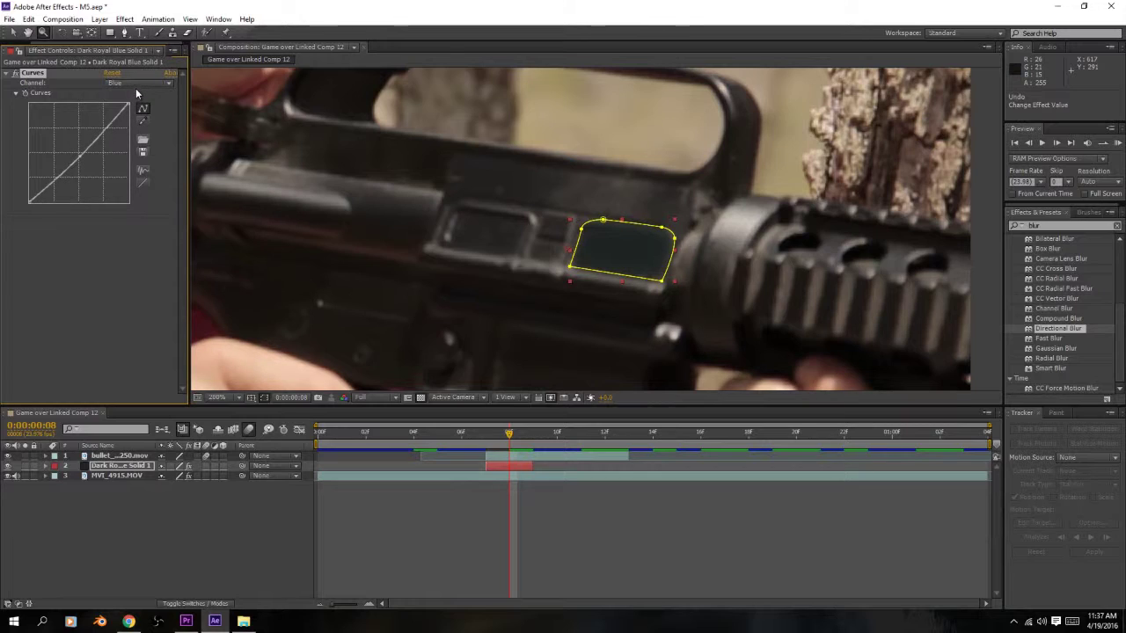
- Pull the midtones of the solid's Green and RGB curves down to darken it to a neutral black
left_click(137, 84)
left_click(124, 122)
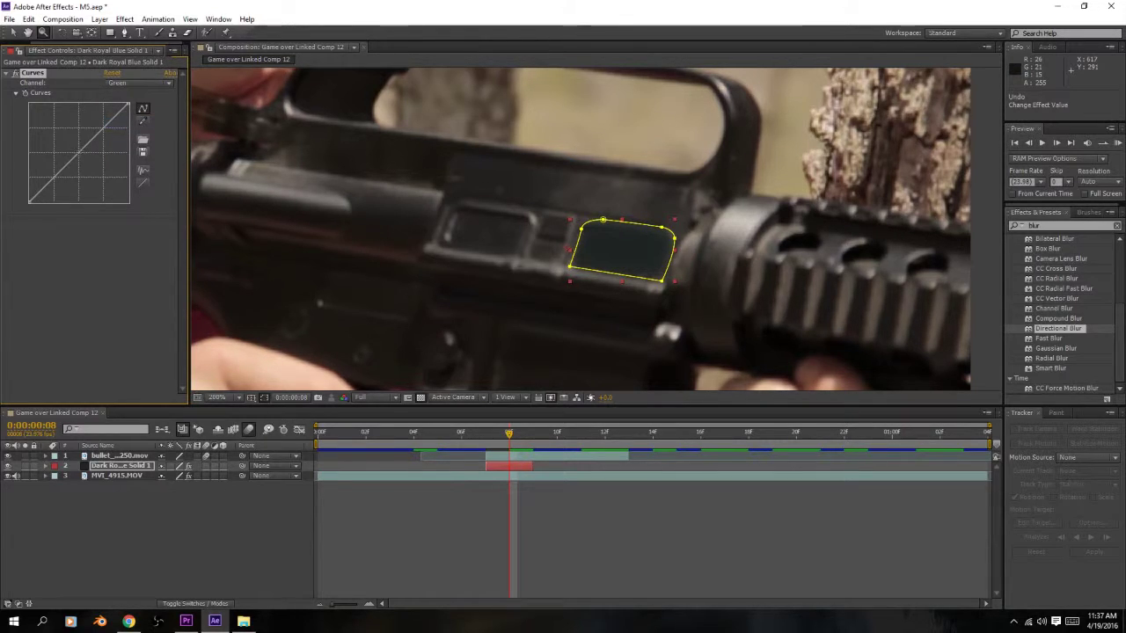
left_click_drag(89, 153, 87, 148)
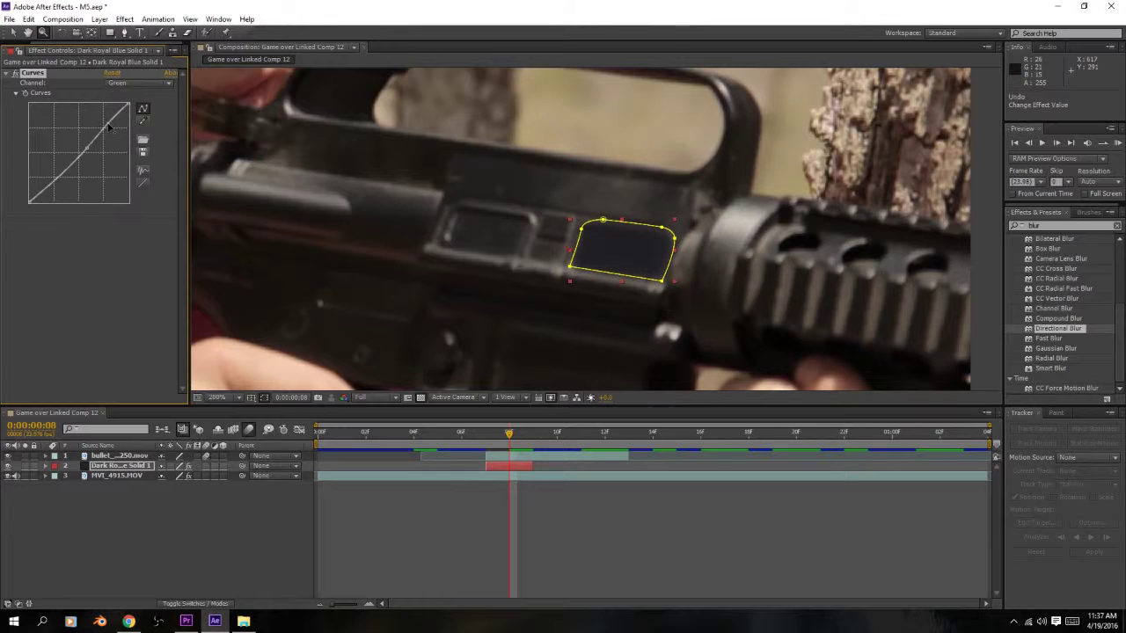
left_click(141, 84)
left_click(128, 93)
mouse_move(81, 148)
left_mouse_down()
mouse_move(66, 119)
mouse_move(89, 154)
left_mouse_up()
- Play the composition from 0:00:00:00 to check the darkened ejection port against the footage
left_click_drag(374, 432, 317, 432)
key("space")
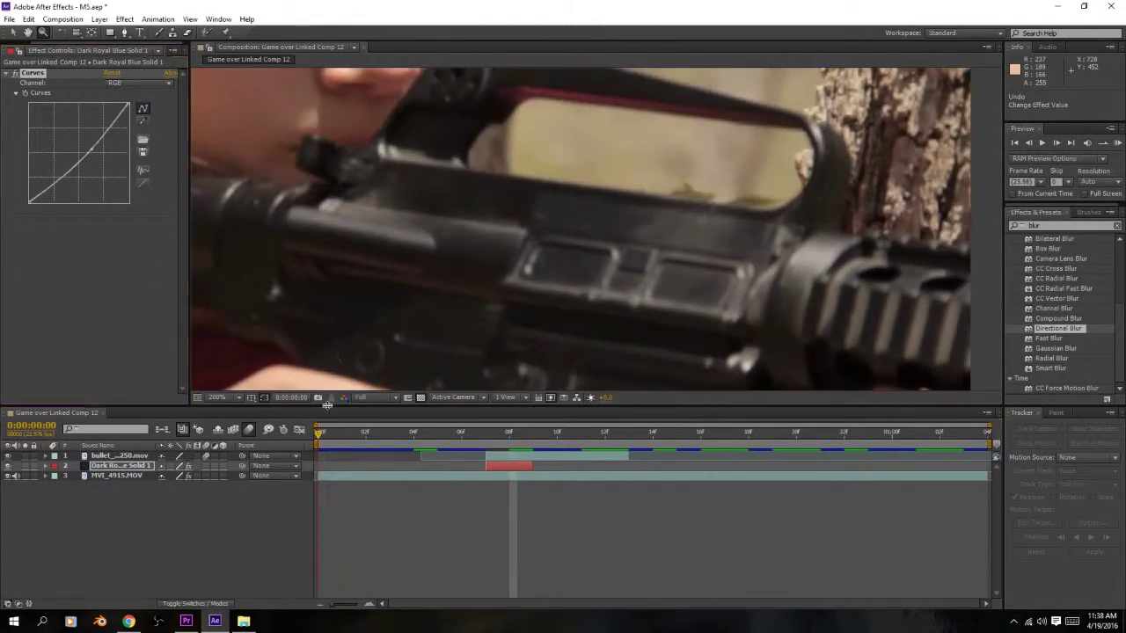
key("space")
left_click(397, 478)
key("space")
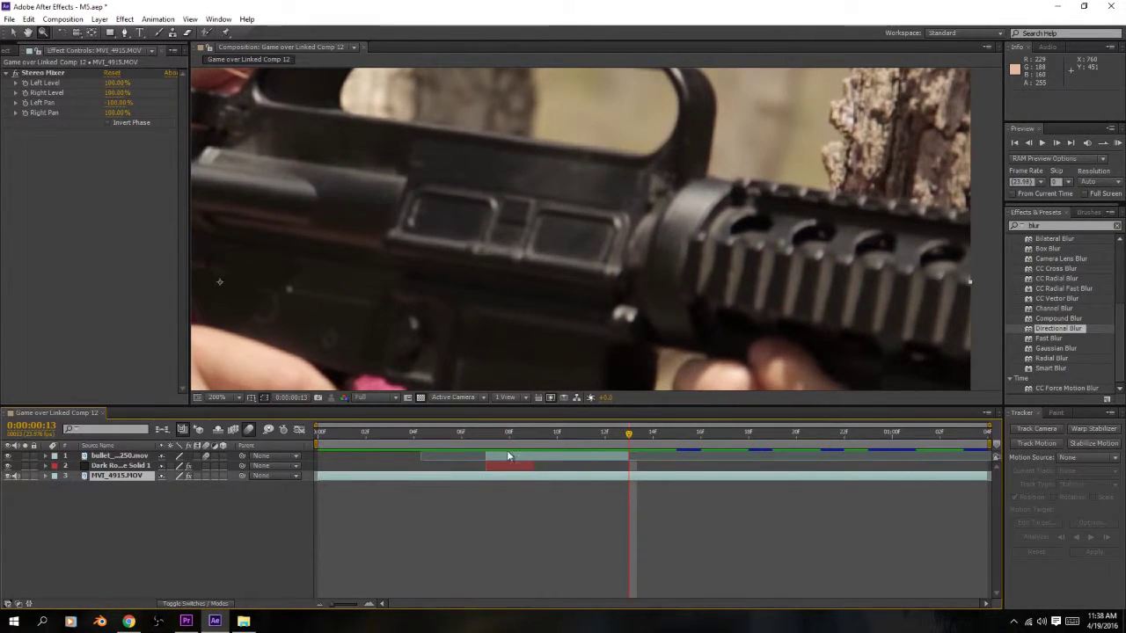
- Extend the solid to end at 0:00:00:09 and move its second Mask Path keyframe to 0:00:00:09
left_click(492, 433)
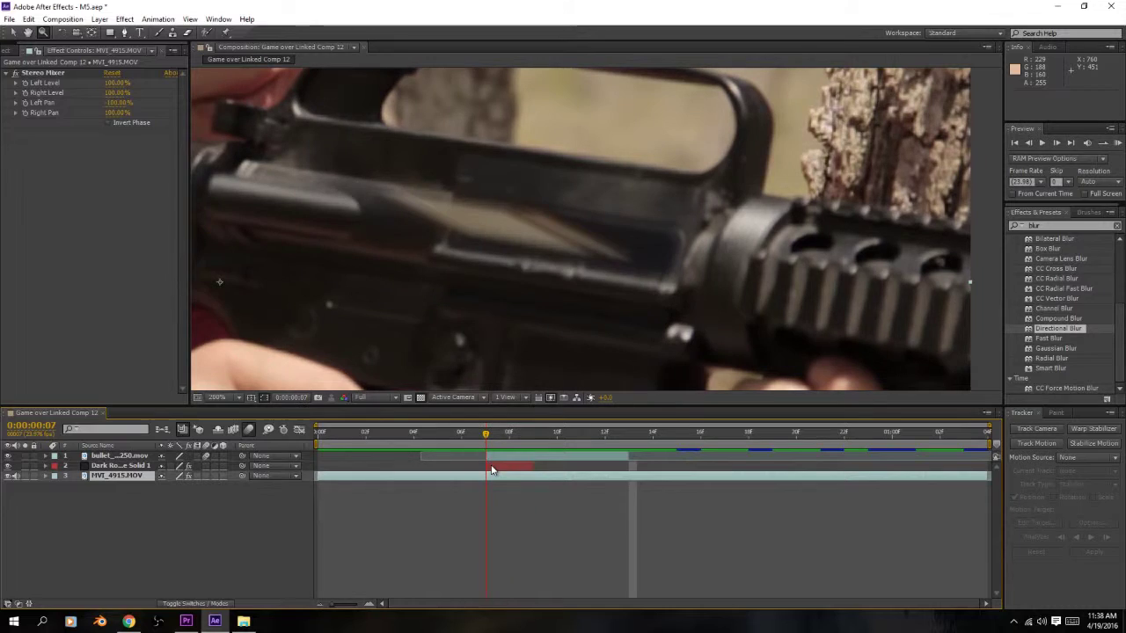
left_click(509, 464)
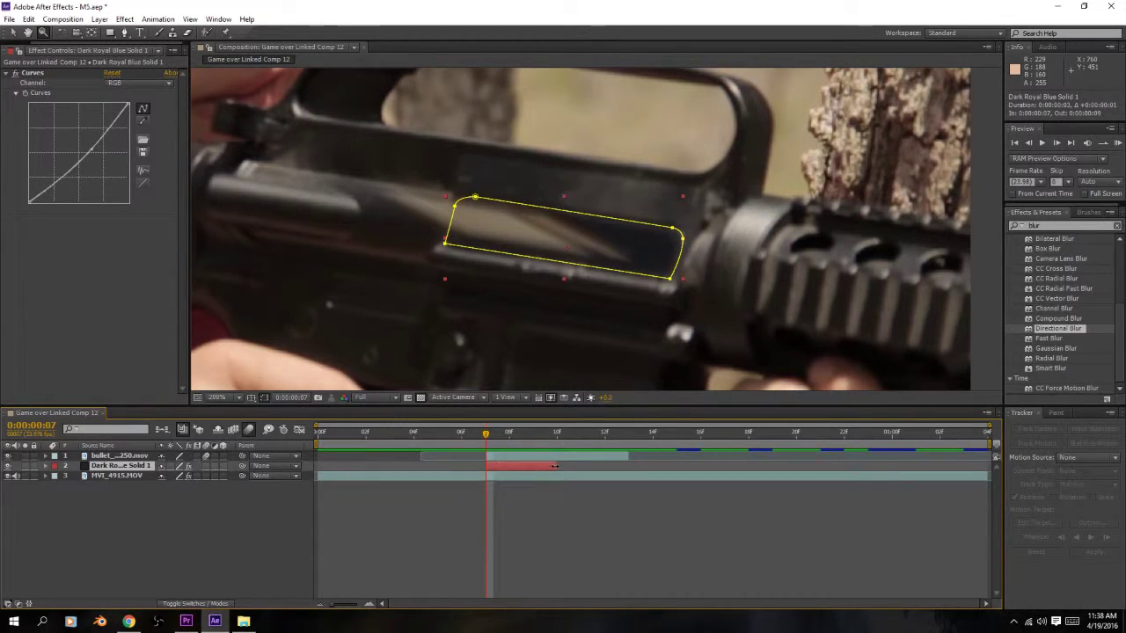
key("m")
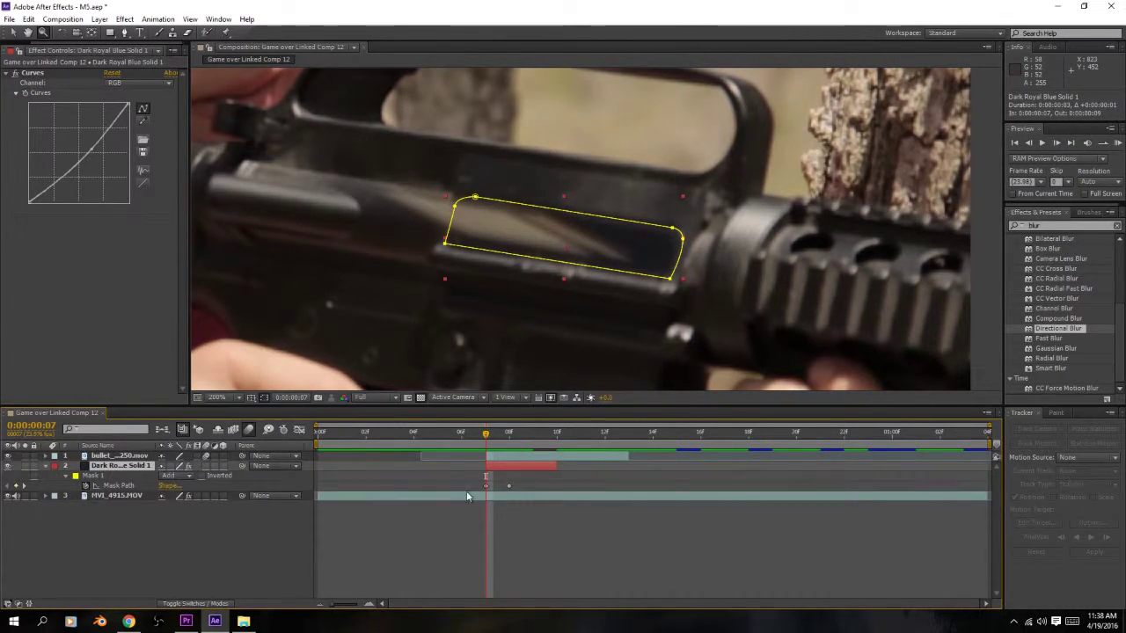
left_click_drag(509, 490, 526, 493)
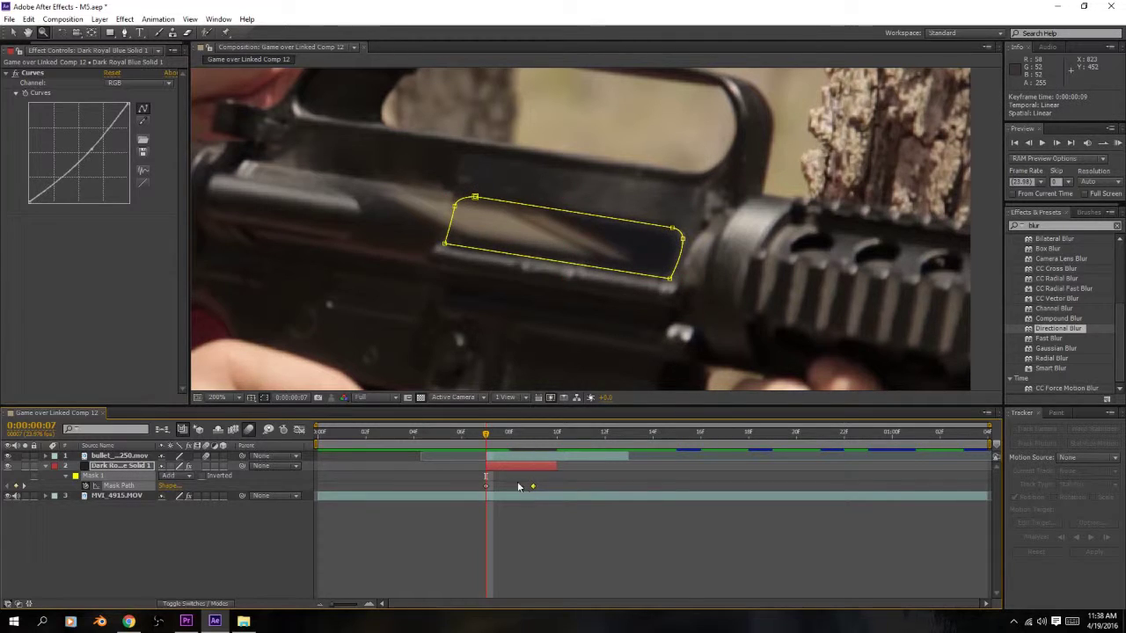
- At 0:00:00:09, reshape the mask into a narrower opening inside the front window of the ejection port
left_click_drag(497, 445, 529, 450)
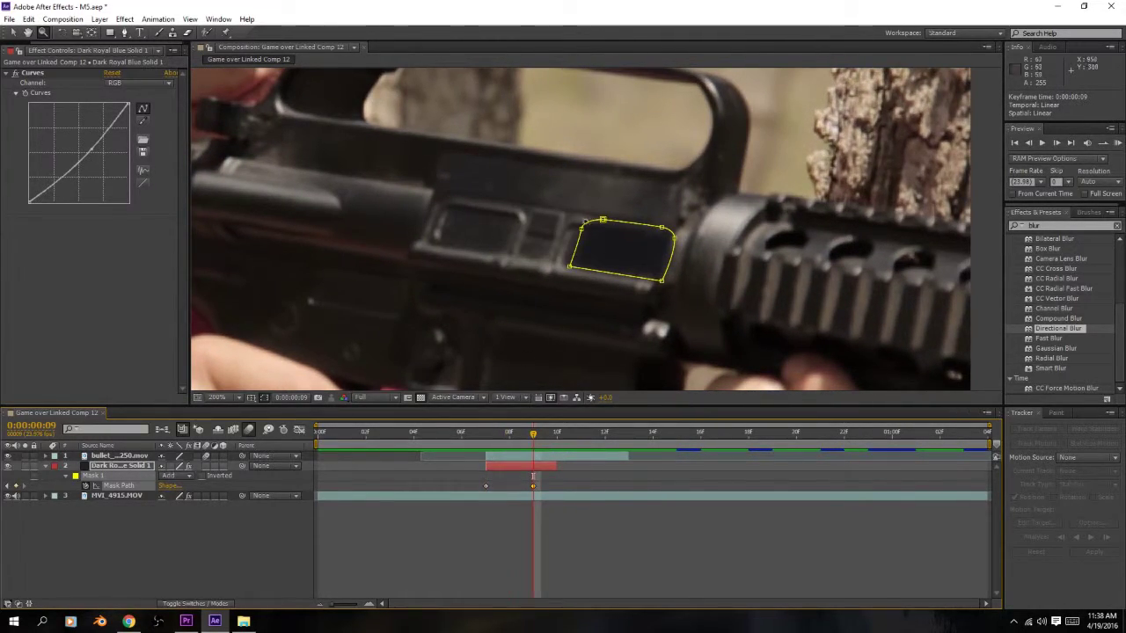
left_click(598, 226)
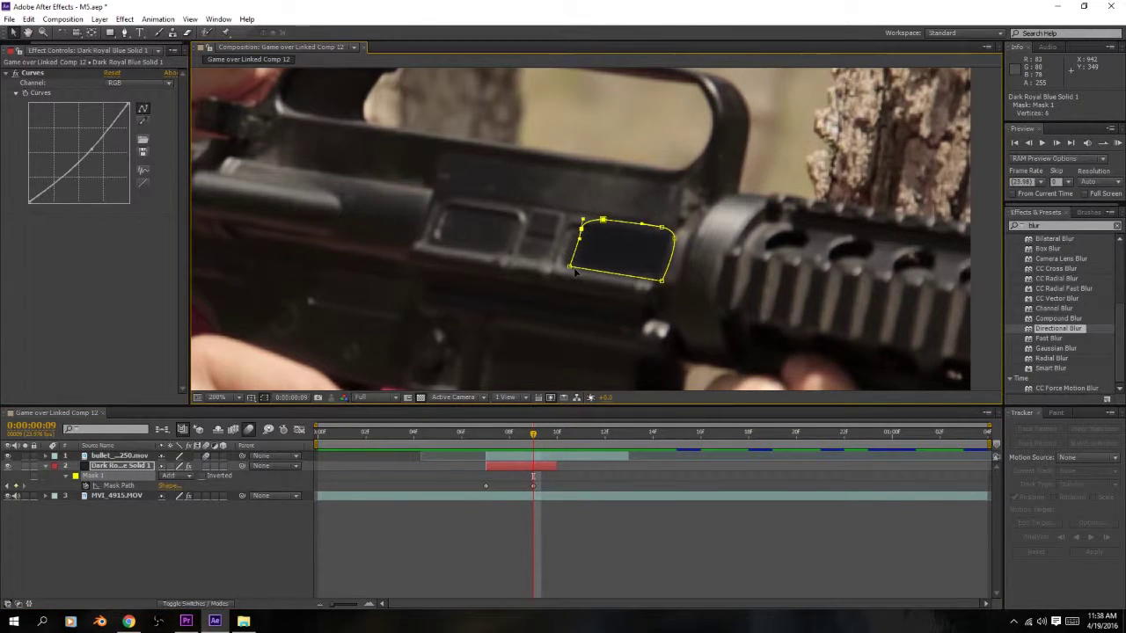
left_click_drag(583, 233, 694, 327)
mouse_move(674, 239)
left_mouse_down()
mouse_move(623, 231)
mouse_move(660, 239)
left_mouse_up()
key("Page_Up")
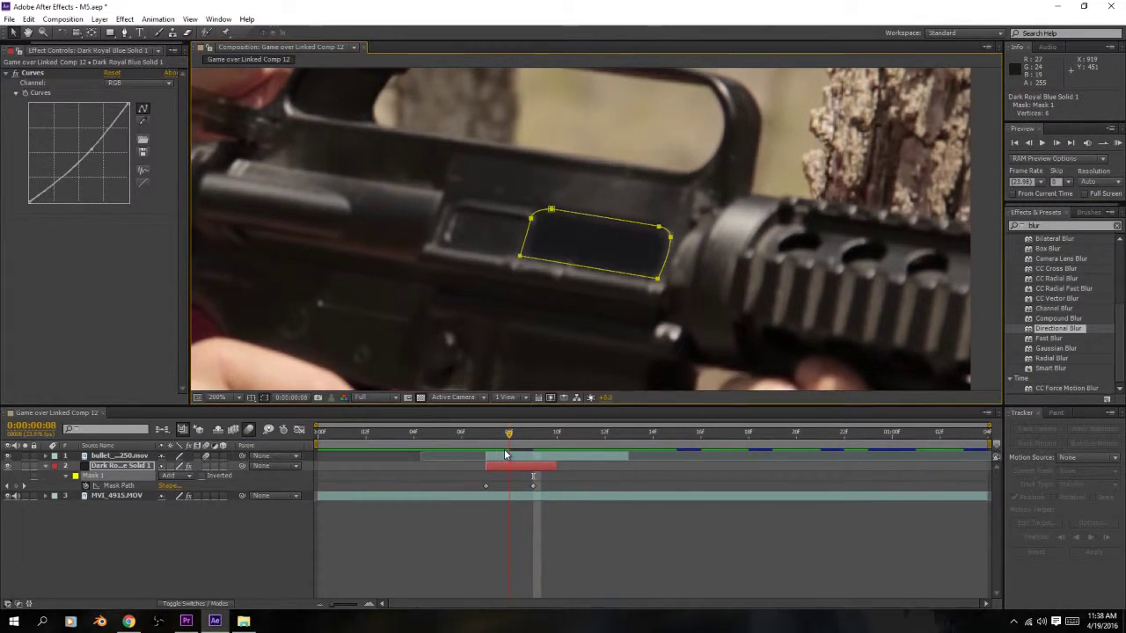
- Deselect the solid and play the shot to check how the ejection port closes
left_click_drag(505, 450, 653, 443)
left_click(427, 498)
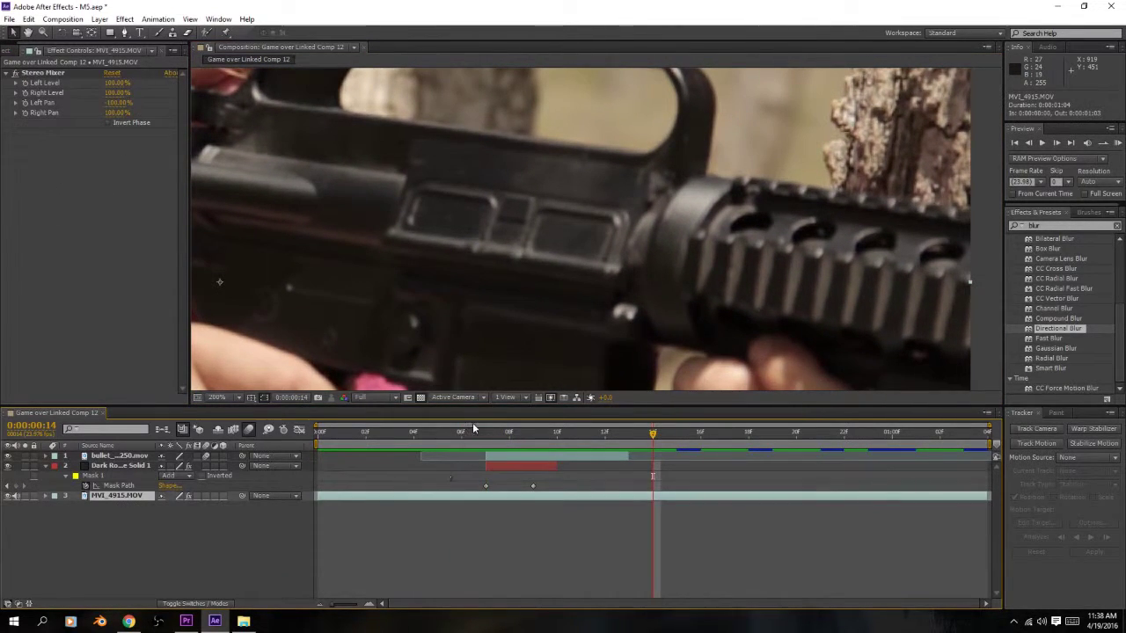
key("space")
key("space")
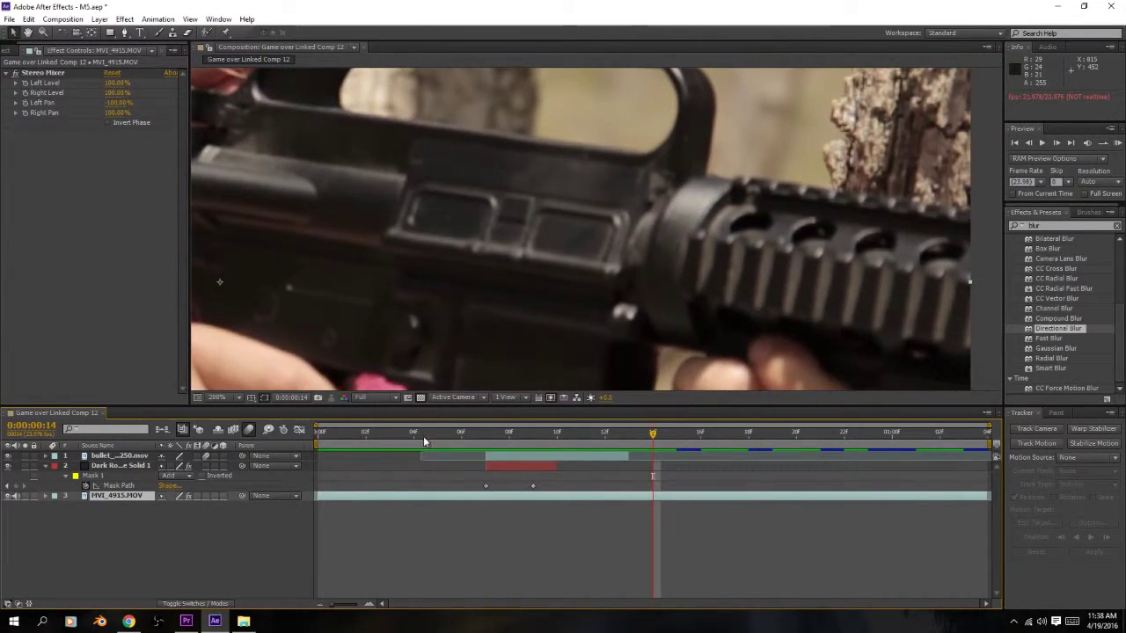
- Move the second Mask Path keyframe back to 0:00:00:08 and check the port opening from 0:00:00:07
left_click_drag(425, 441, 522, 490)
left_click(488, 439)
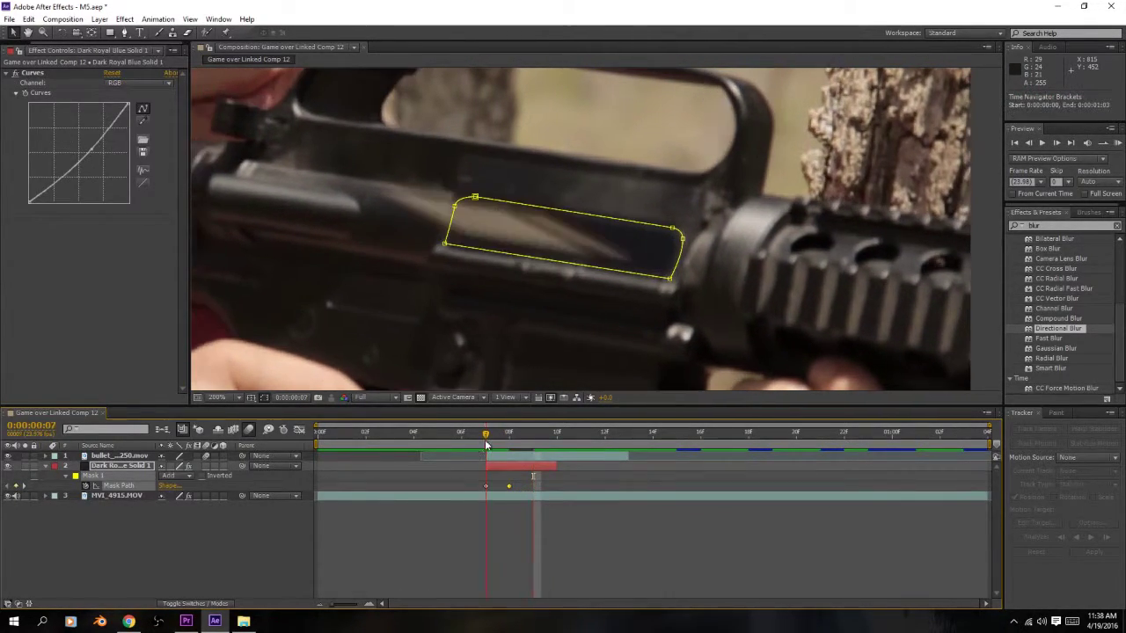
key("space")
key("space")
left_click(510, 445)
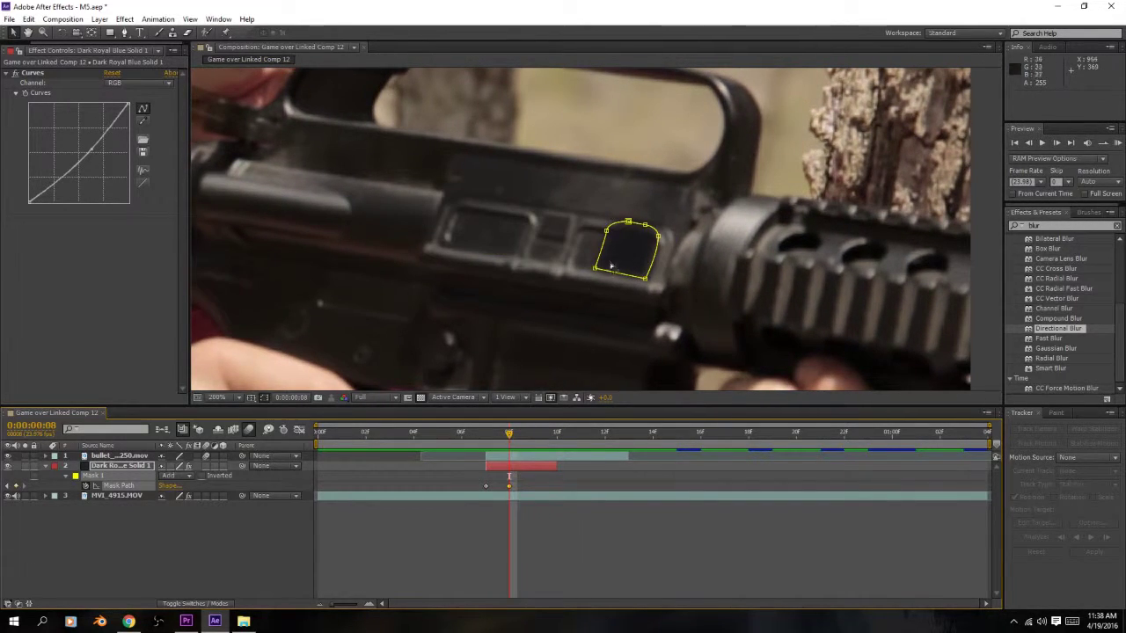
- Nudge the opening mask slightly down over the port window at 0:00:00:08 and play back from 0:00:00:02 to check it
left_click_drag(626, 258, 629, 261)
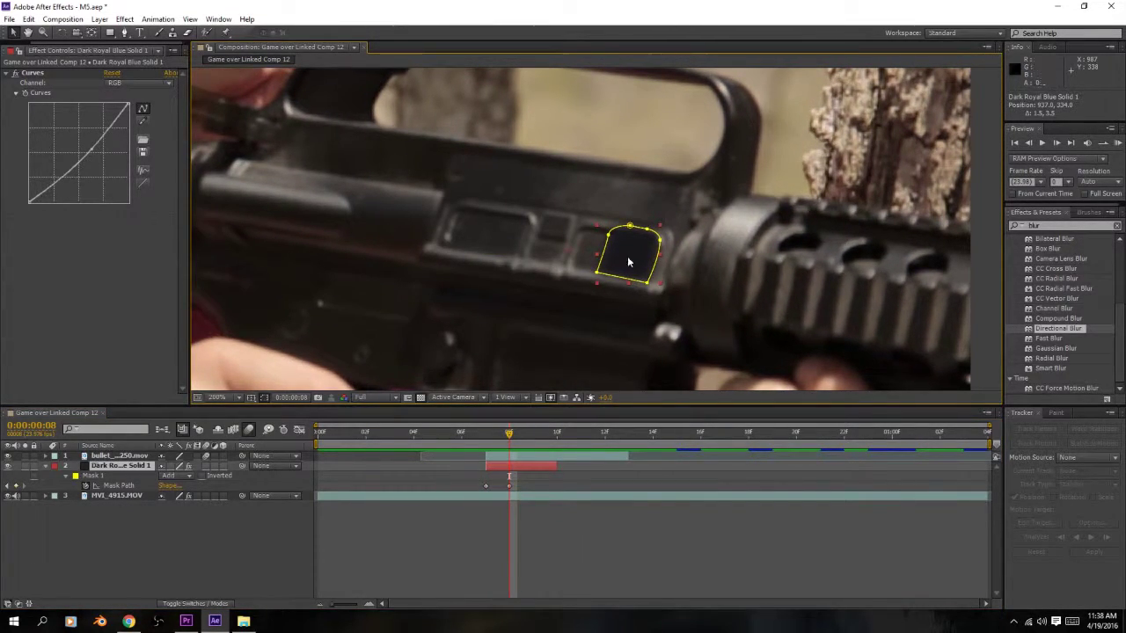
left_click_drag(508, 441, 360, 440)
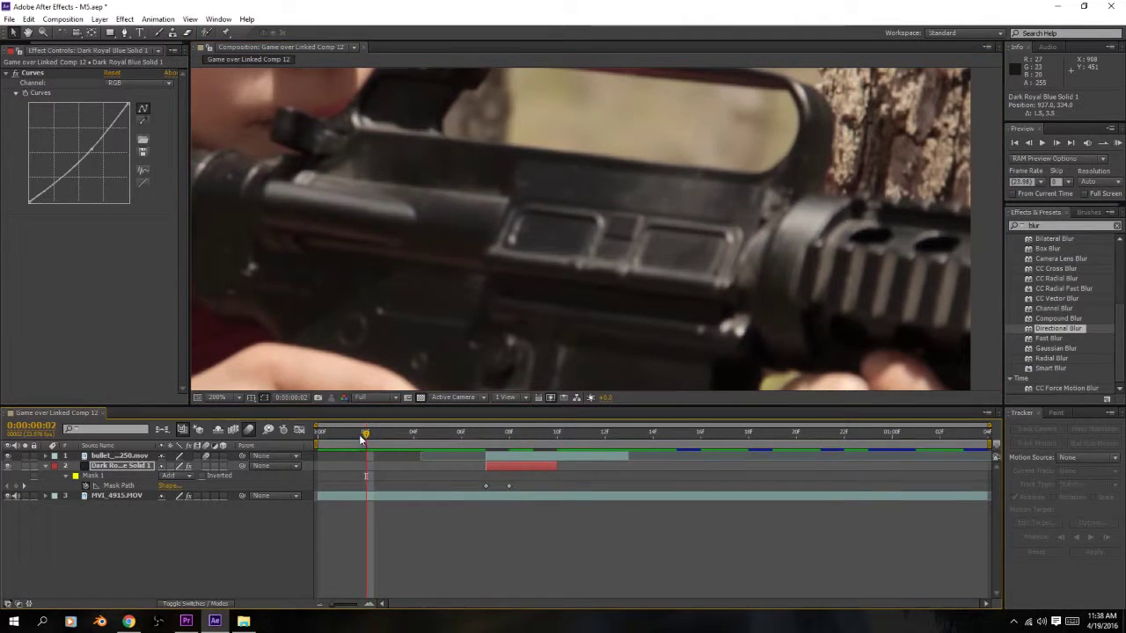
left_click(357, 503)
key("space")
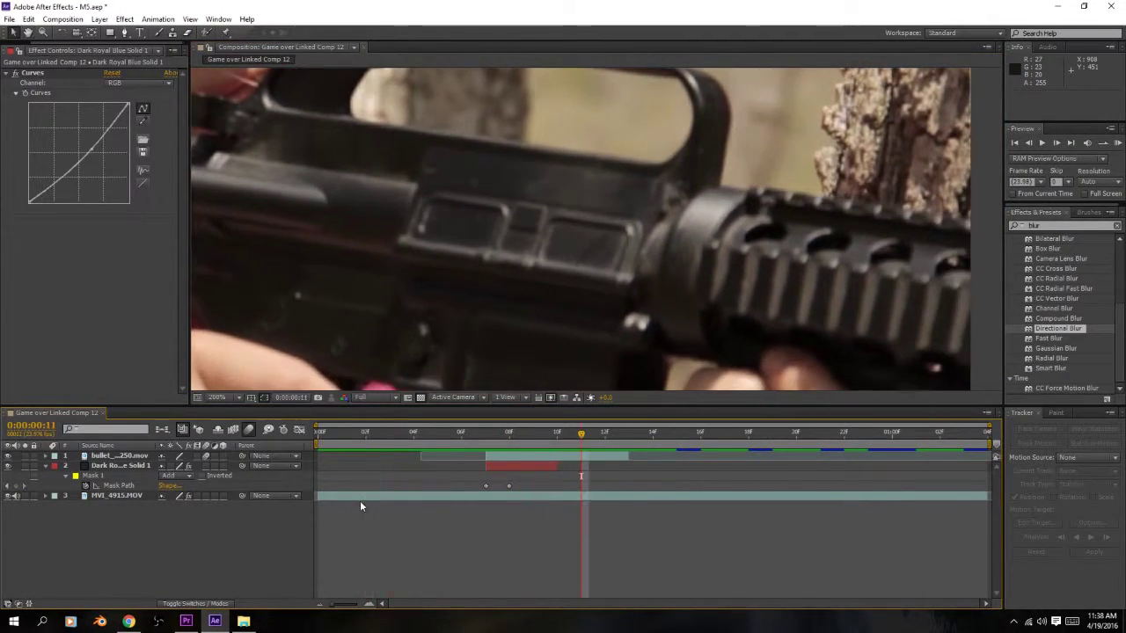
left_click(507, 435)
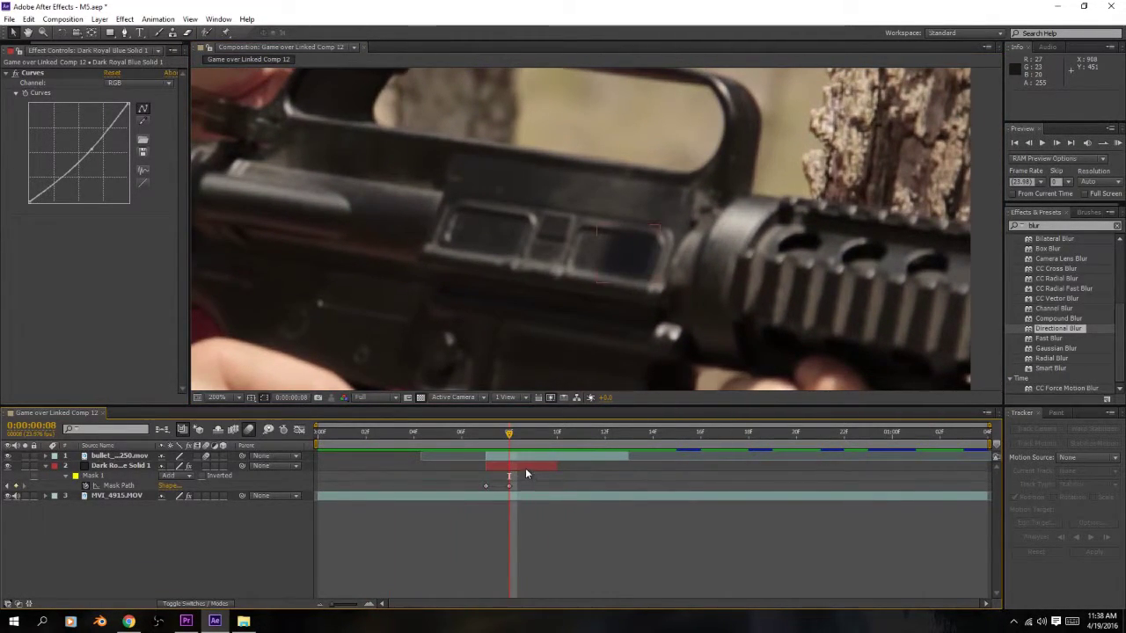
- Reveal the dark solid's mask settings and set its Mask Feather to 4 pixels, with the footage layer selected to check it
left_click(525, 467)
key("u")
key("m")
key("m")
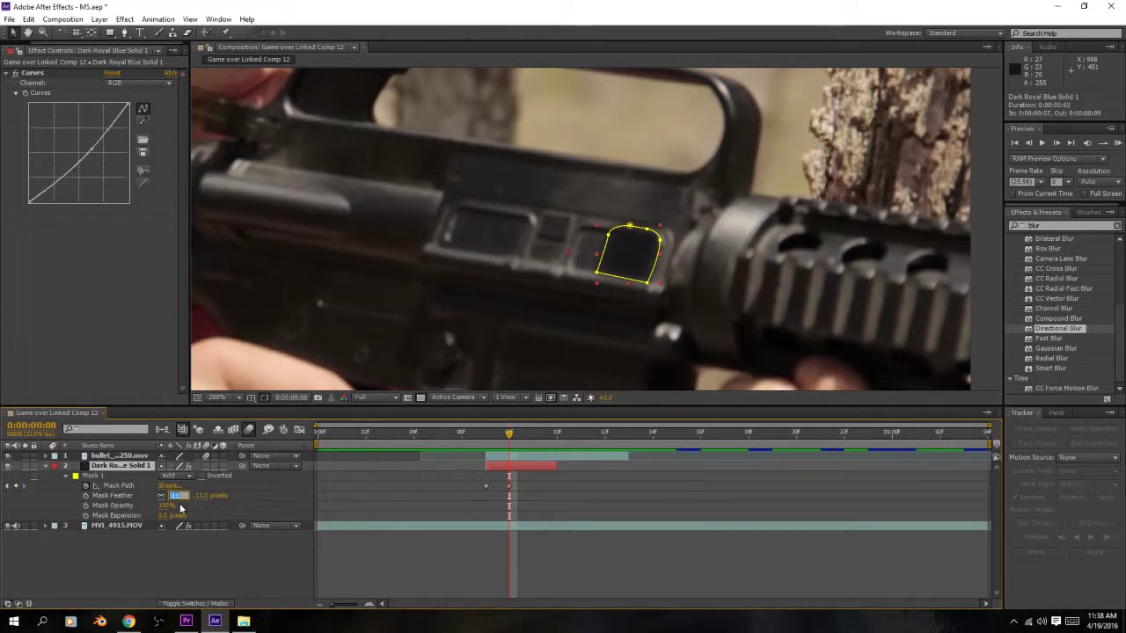
type("4")
key("Return")
left_click(116, 526)
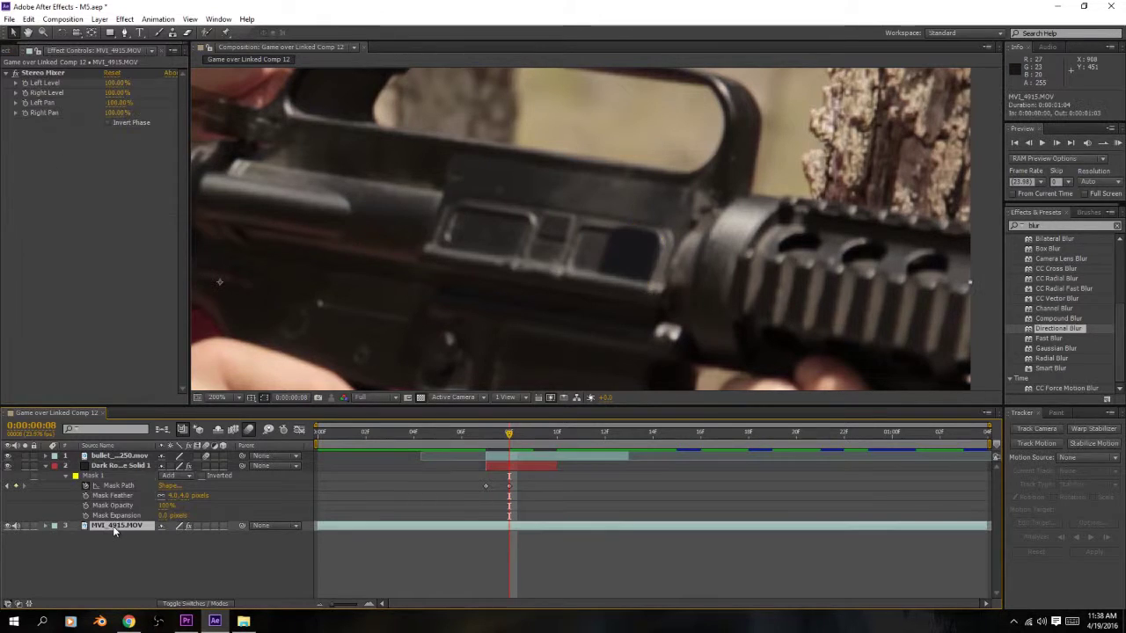
- At 0:00:00:08, reshape the mask's upper rear corner into a squarer point with a straight top edge
left_click(508, 486)
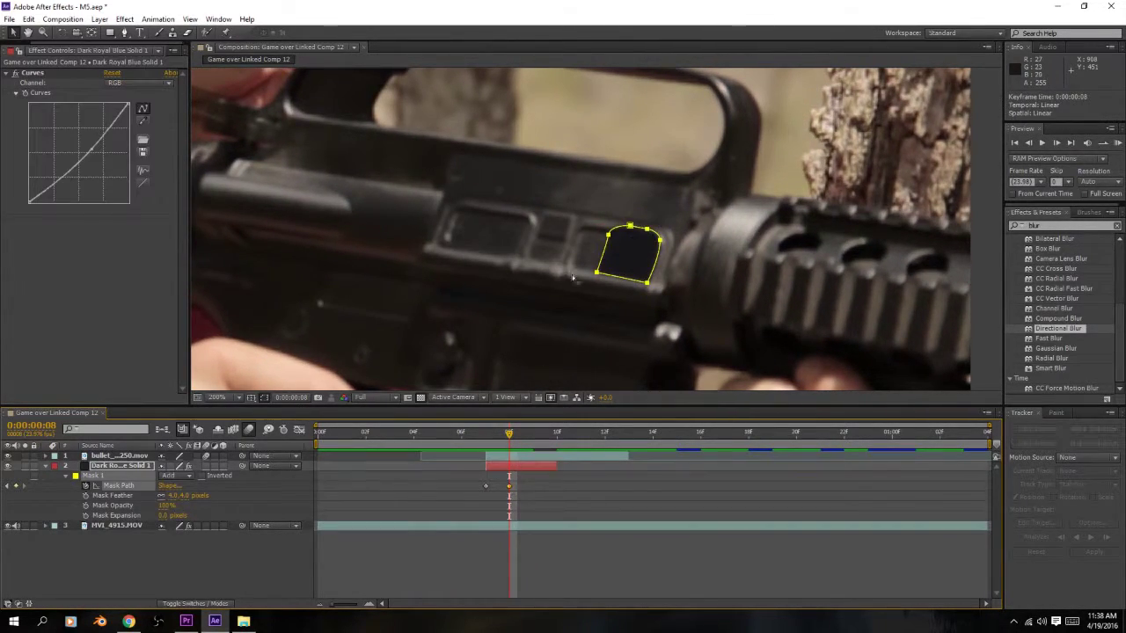
scroll(639, 247, "up", 3)
left_click_drag(732, 216, 654, 211)
key("ctrl+z")
left_click(691, 254)
scroll(594, 228, "down", 1)
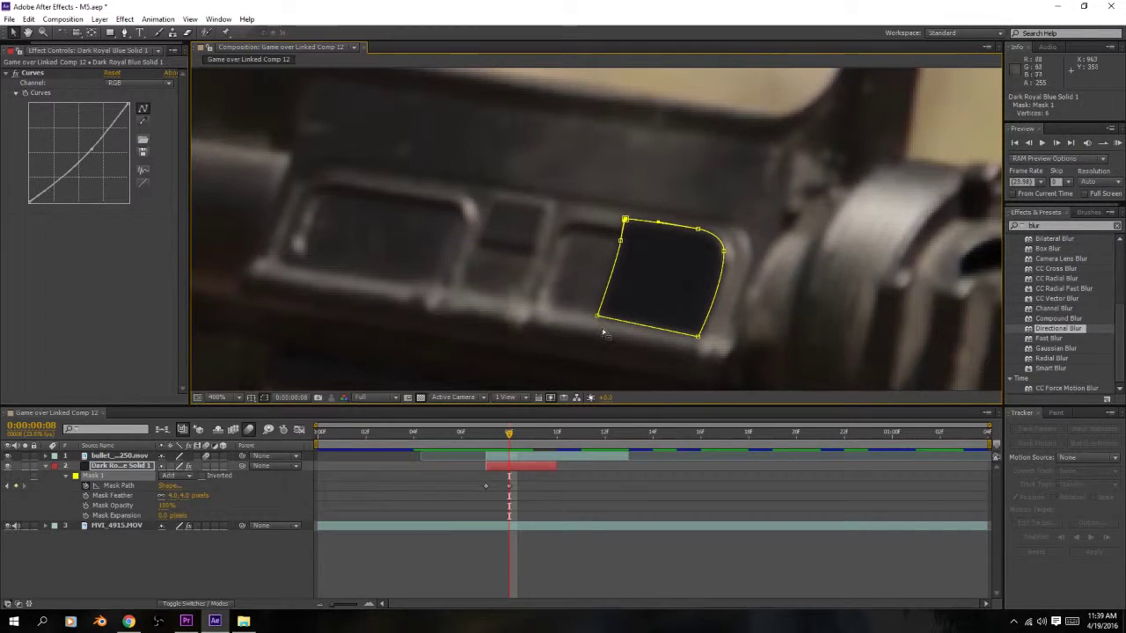
- Trim the dark solid to end at 0:00:00:08 and play the shot to check the ejection port
left_click(111, 526)
mouse_move(412, 431)
left_mouse_down()
mouse_move(345, 432)
mouse_move(556, 449)
mouse_move(533, 444)
mouse_move(521, 462)
mouse_move(482, 440)
mouse_move(554, 458)
mouse_move(427, 441)
left_mouse_up()
scroll(422, 330, "down", 1)
scroll(422, 330, "down", 1)
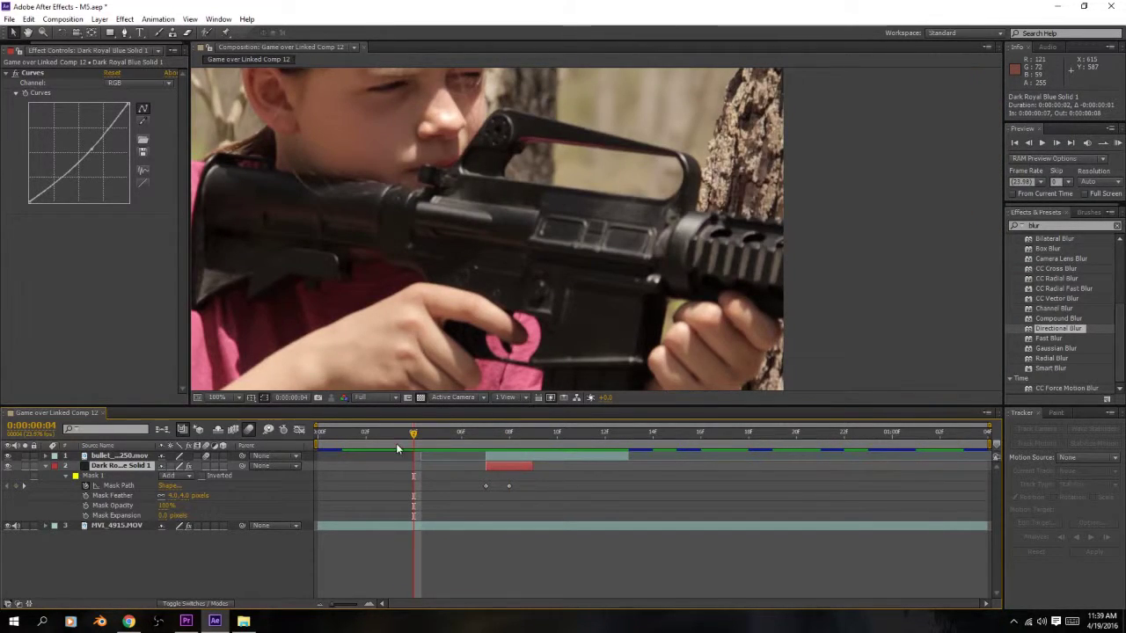
key("space")
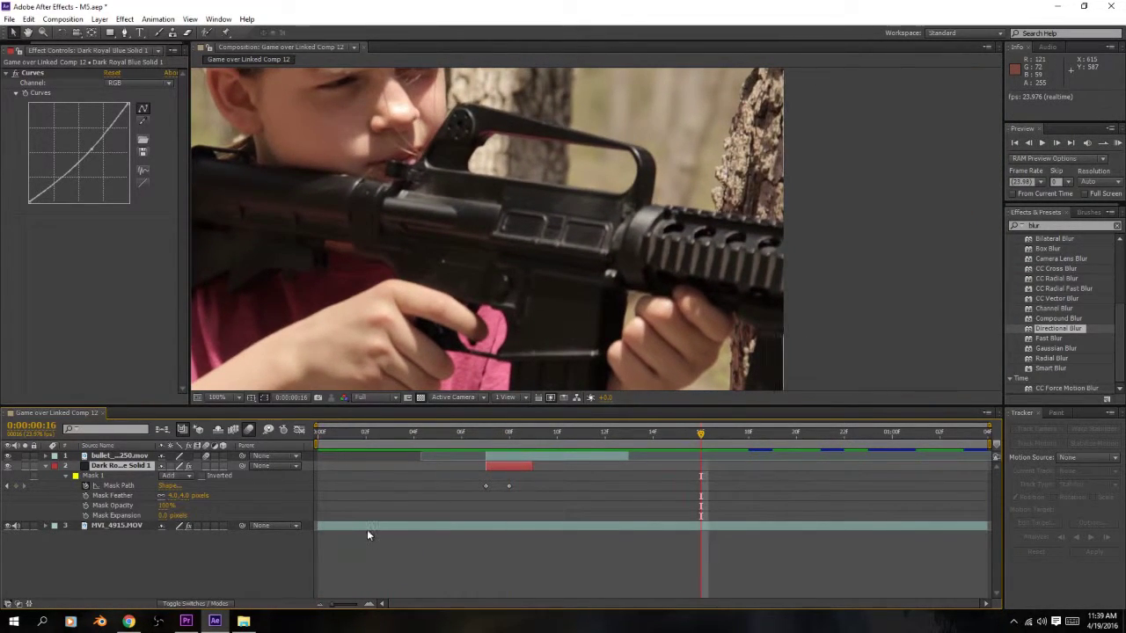
left_click(367, 528)
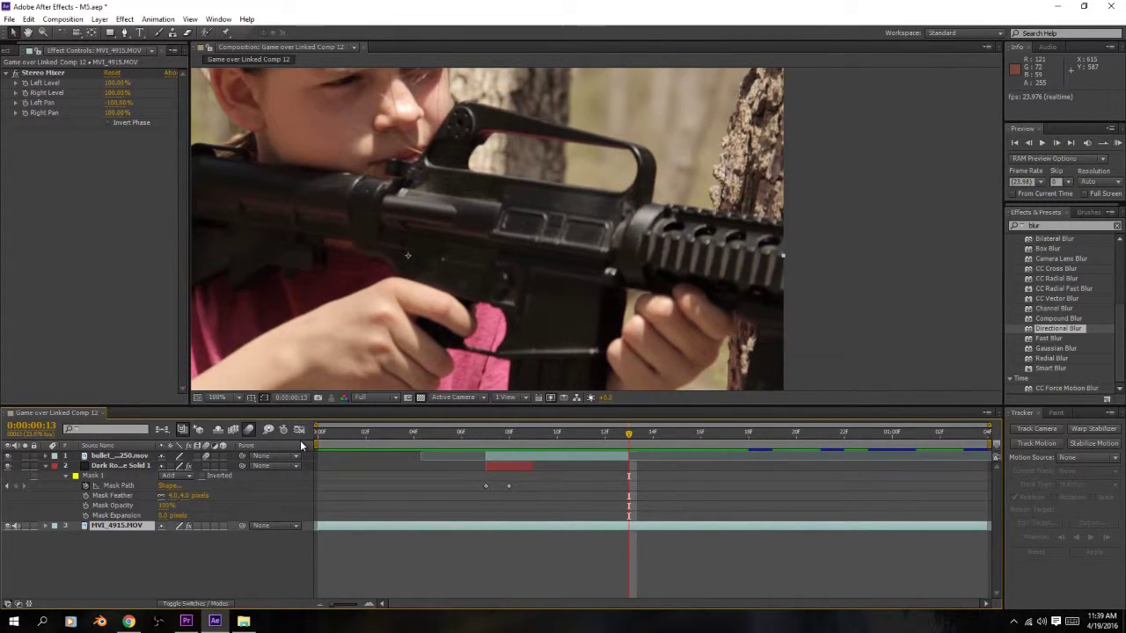
- Duplicate the bullet casing layer and start the copy at 0:00:00:11
left_click_drag(334, 439, 577, 468)
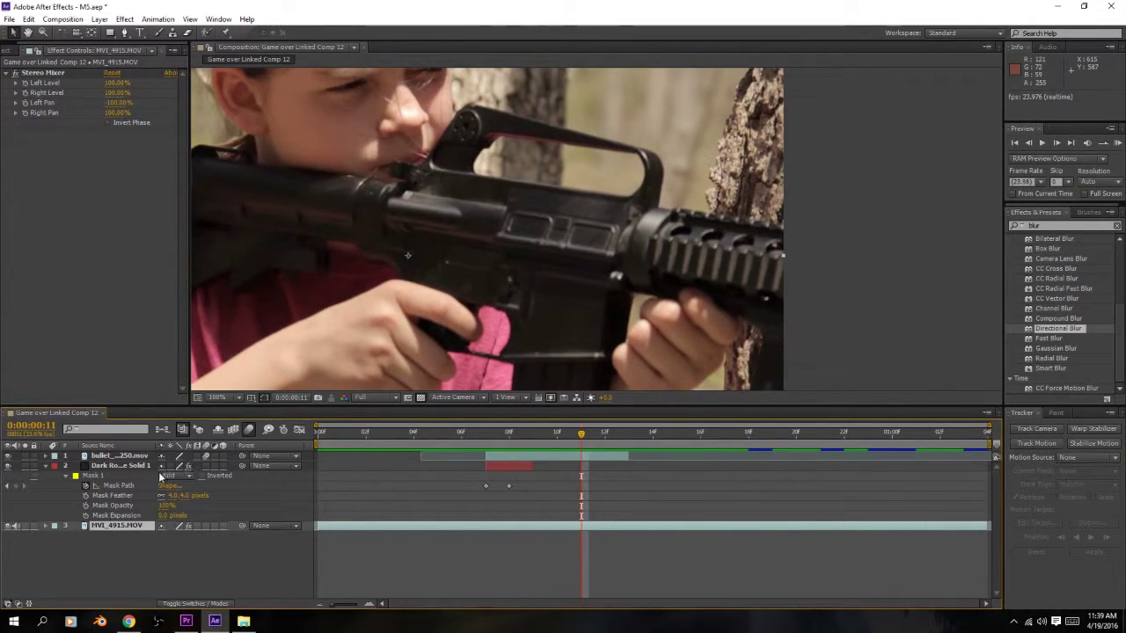
left_click(123, 456)
key("ctrl+d")
key("[")
scroll(537, 319, "down", 2)
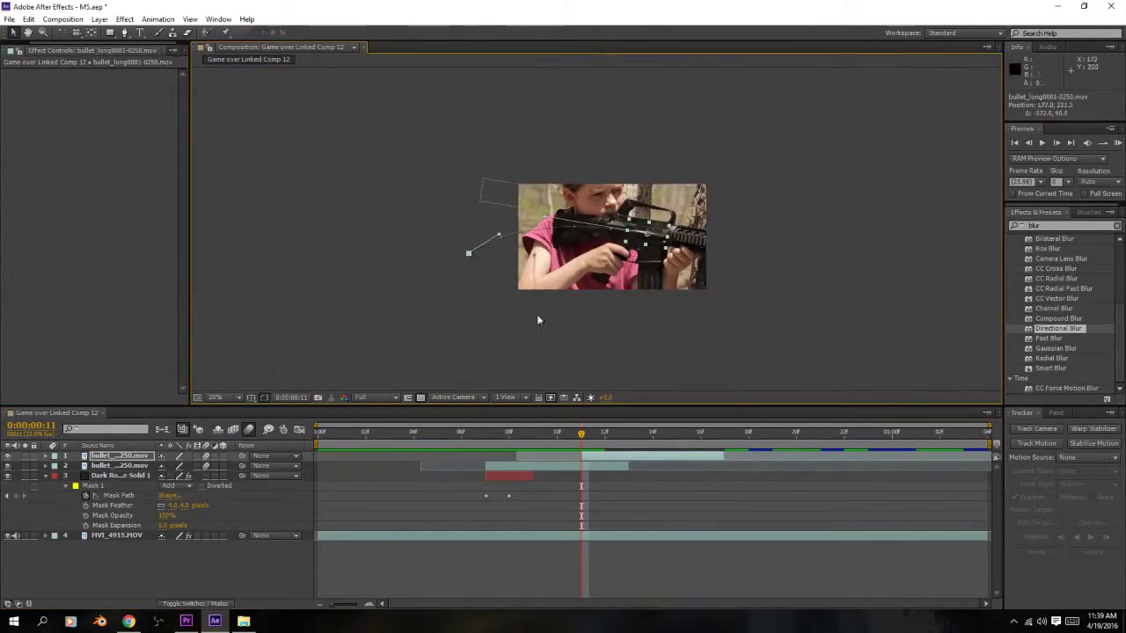
- Move the second casing's end position outside the frame to vary its flight path, and preview the shot
scroll(537, 320, "up", 3)
scroll(497, 333, "down", 2)
key("KP_0")
key("Page_Up")
left_click(317, 163)
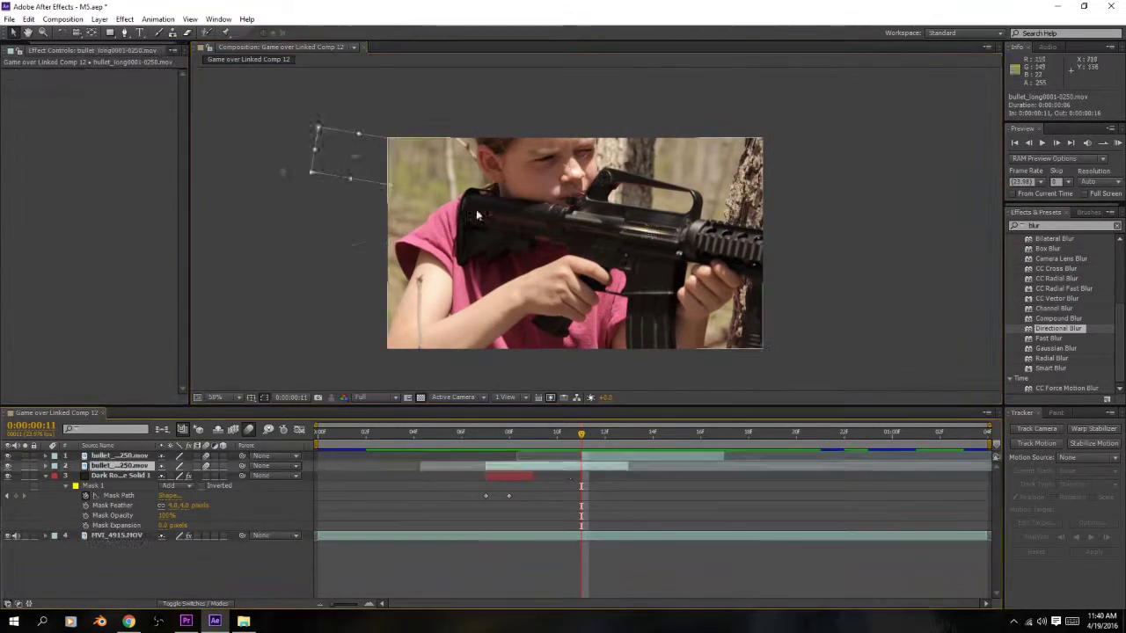
left_click(284, 170)
scroll(284, 171, "up", 1)
key("Page_Down")
key("Page_Down")
key("Page_Down")
left_click_drag(333, 235, 206, 59)
left_click(117, 535)
key("KP_0")
scroll(425, 264, "down", 1)
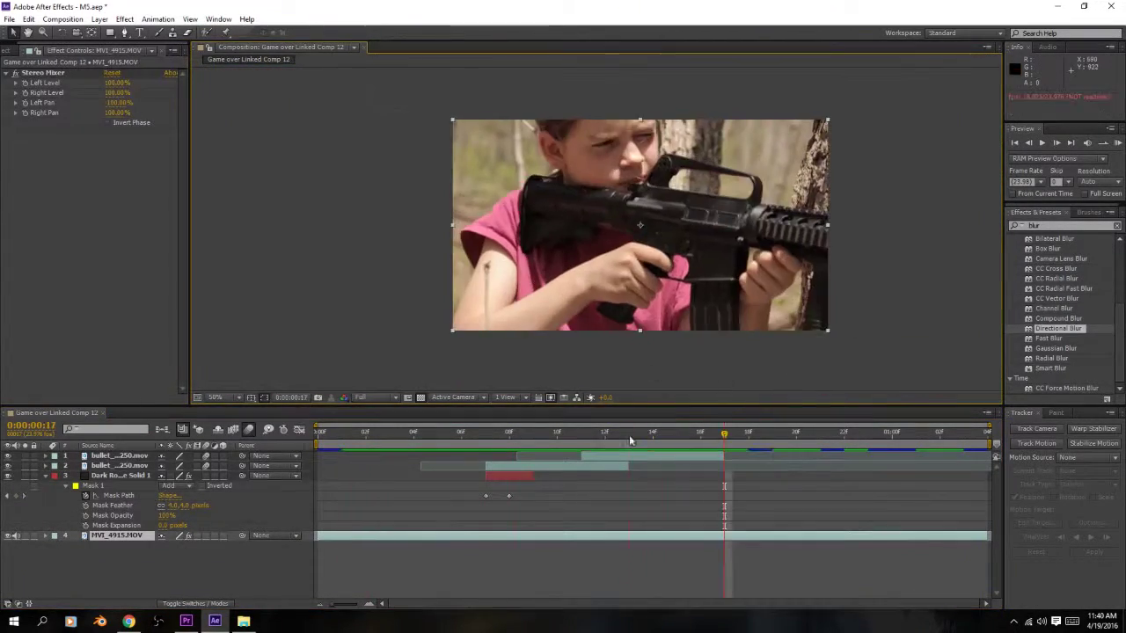
- Duplicate the dark solid, start the copy at 0:00:00:11 and fit it over the ejection port
scroll(715, 207, "up", 1)
left_click(744, 205)
left_click_drag(580, 435, 486, 434)
left_click(510, 475)
key("ctrl+d")
key("[")
scroll(726, 264, "up", 1)
key("Page_Down")
scroll(527, 334, "down", 1)
scroll(755, 323, "up", 1)
left_click(755, 323)
left_click(605, 475)
- Apply Directional Blur to the duplicated solid with a 97° direction and adjust its blur length
left_click(124, 18)
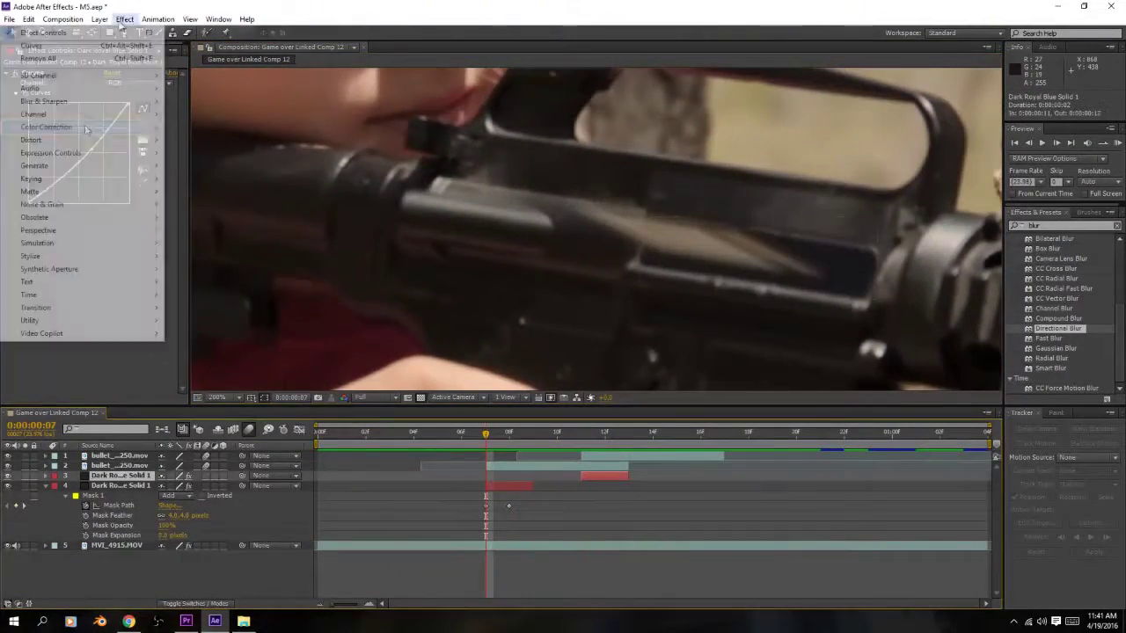
left_click(71, 46)
left_click(582, 433)
left_click_drag(118, 228, 175, 229)
mouse_move(110, 262)
left_mouse_down()
mouse_move(141, 262)
mouse_move(125, 262)
left_mouse_up()
- At 0:00:00:12, stretch the duplicated solid's mask toward the rear of the port and raise the blur length to about 26
left_click(605, 433)
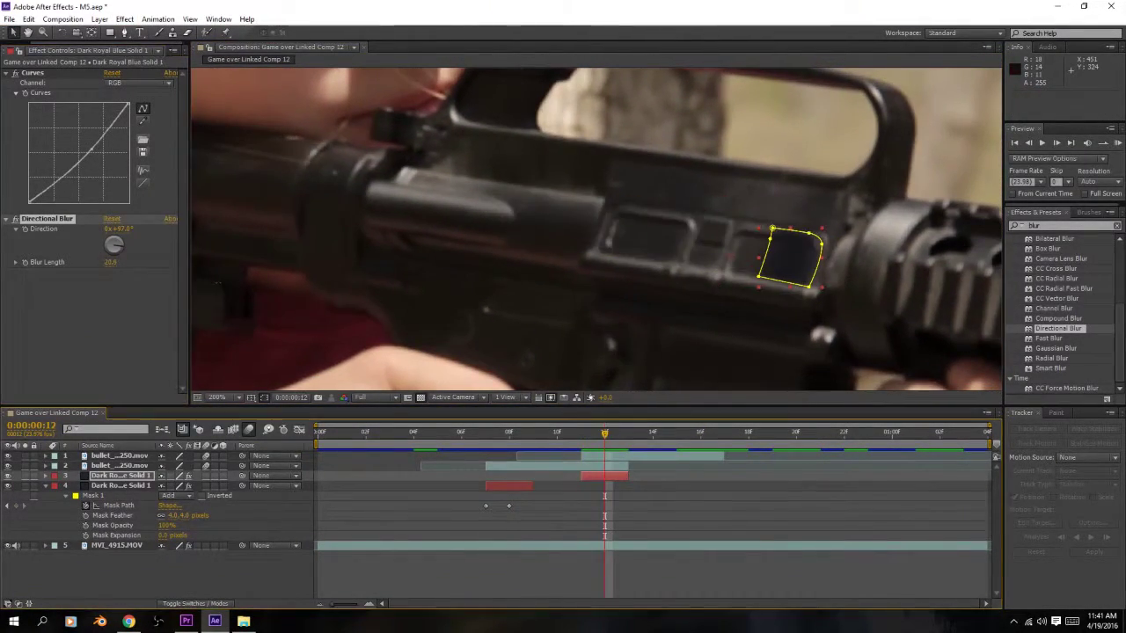
left_click(758, 230)
left_click(774, 251)
left_click_drag(771, 228, 742, 226)
left_click_drag(111, 262, 117, 262)
left_click_drag(604, 433, 485, 444)
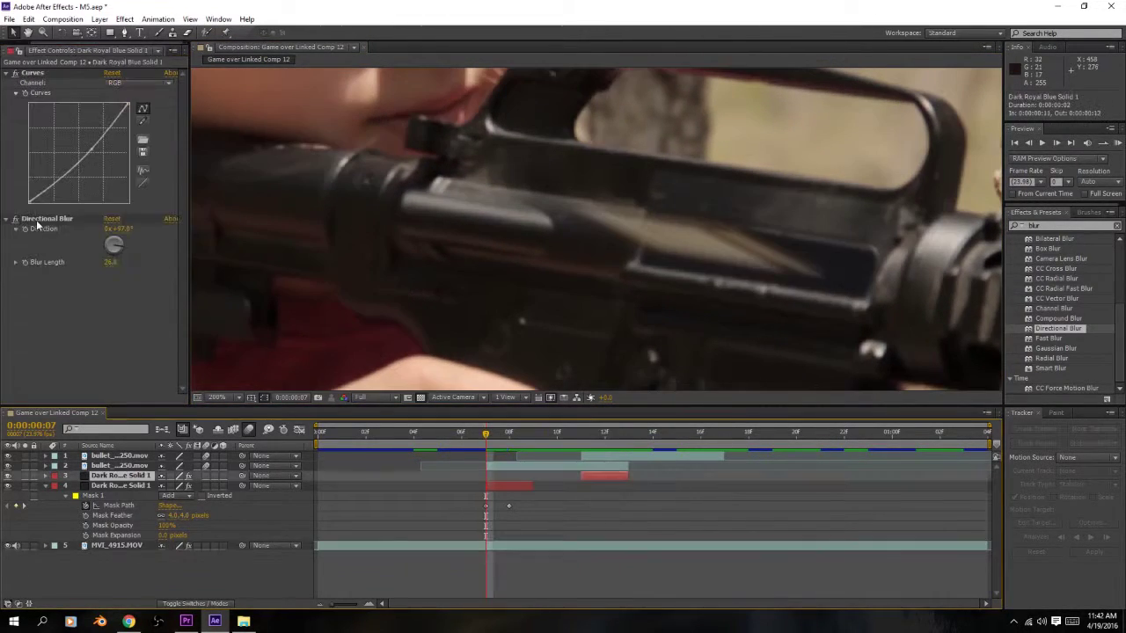
- Copy the Directional Blur effect onto the original dark solid and preview the result
left_click(40, 220)
key("ctrl+c")
left_click(120, 485)
key("ctrl+v")
key("KP_0")
- Refine the second solid's mask corners at 0:00:00:12 and 0:00:00:11 to match the ejection port's outline
left_click(616, 475)
scroll(678, 227, "up", 1)
left_click_drag(666, 221, 610, 221)
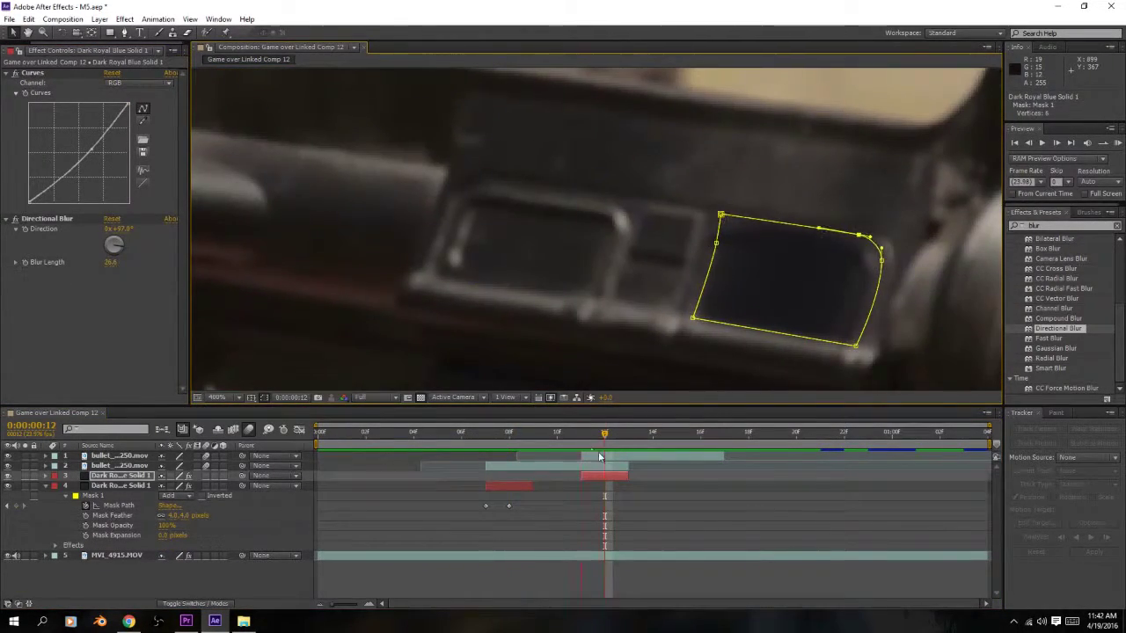
left_click(581, 436)
left_click_drag(872, 329, 896, 347)
left_click_drag(452, 279, 455, 284)
left_click_drag(930, 265, 912, 271)
key("comma")
key("comma")
- Duplicate the casing and dark solid together and start both copies at 0:00:00:13
left_click_drag(637, 431, 639, 463)
left_click(635, 456)
left_click(618, 476, "ctrl")
key("ctrl+d")
key("bracketleft")
- Raise the third casing's end position beyond the frame for a different flight path and preview it
scroll(596, 229, "up", 1)
scroll(739, 175, "down", 2)
left_click(360, 128)
scroll(426, 127, "up", 1)
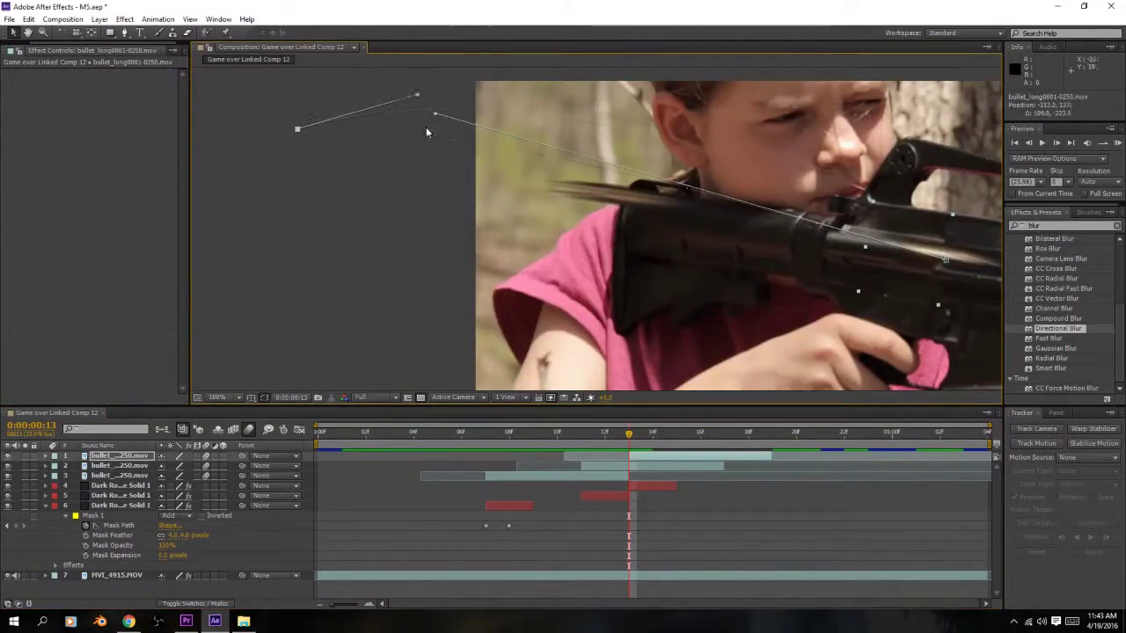
scroll(254, 165, "down", 1)
key("KP_0")
left_click(638, 447)
- Duplicate the casing and solid again, start the copies at 0:00:00:17 and redirect the new casing's flight path
left_click(724, 433)
left_click(651, 486, "ctrl")
key("ctrl+d")
key("bracketleft")
left_click(739, 456)
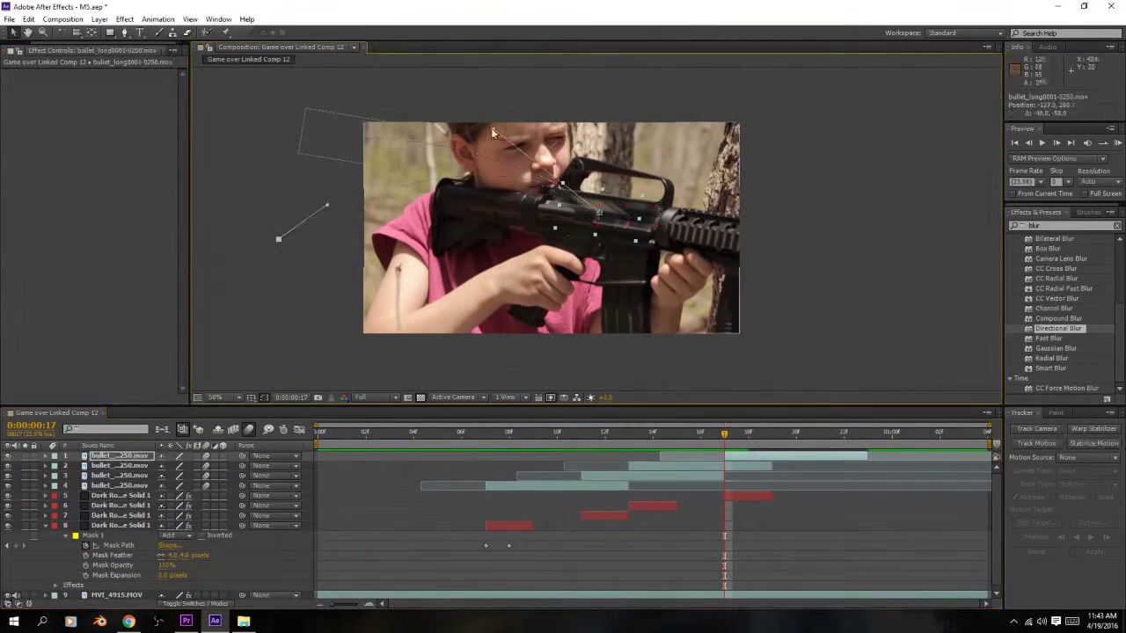
- Keyframe the fourth solid's Position at 0:00:00:17 and 0:00:00:18 to follow the ejection port, and preview the whole shot
scroll(642, 217, "up", 3)
mouse_move(563, 251)
left_mouse_down()
mouse_move(587, 283)
mouse_move(579, 253)
left_mouse_up()
key("alt+shift+p")
key("Page_Down")
key("Home")
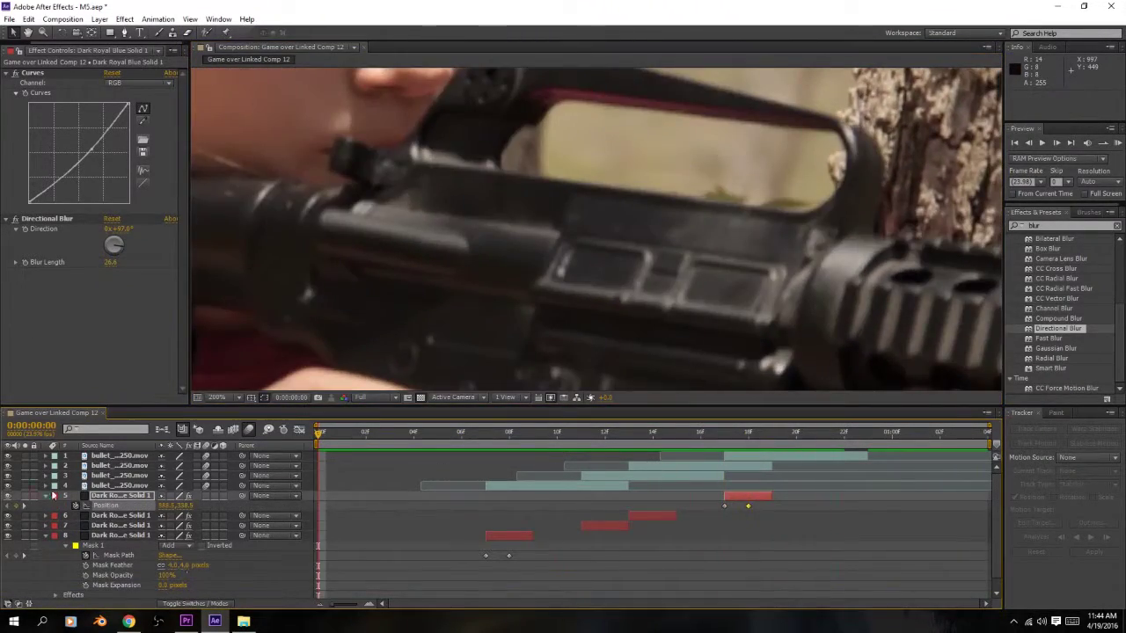
scroll(571, 337, "down", 2)
double_click(571, 337)
key("ctrl+w")
key("KP_0")
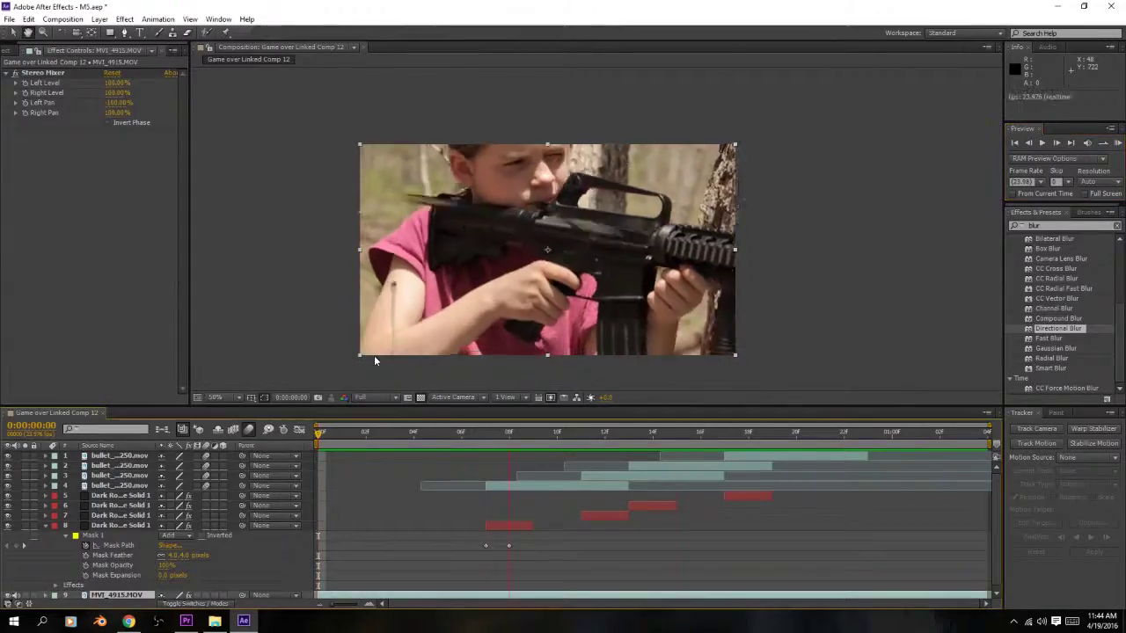
- Move the fifth casing's end Position keyframe at 0:00:01:03 higher outside the frame
left_click(748, 495)
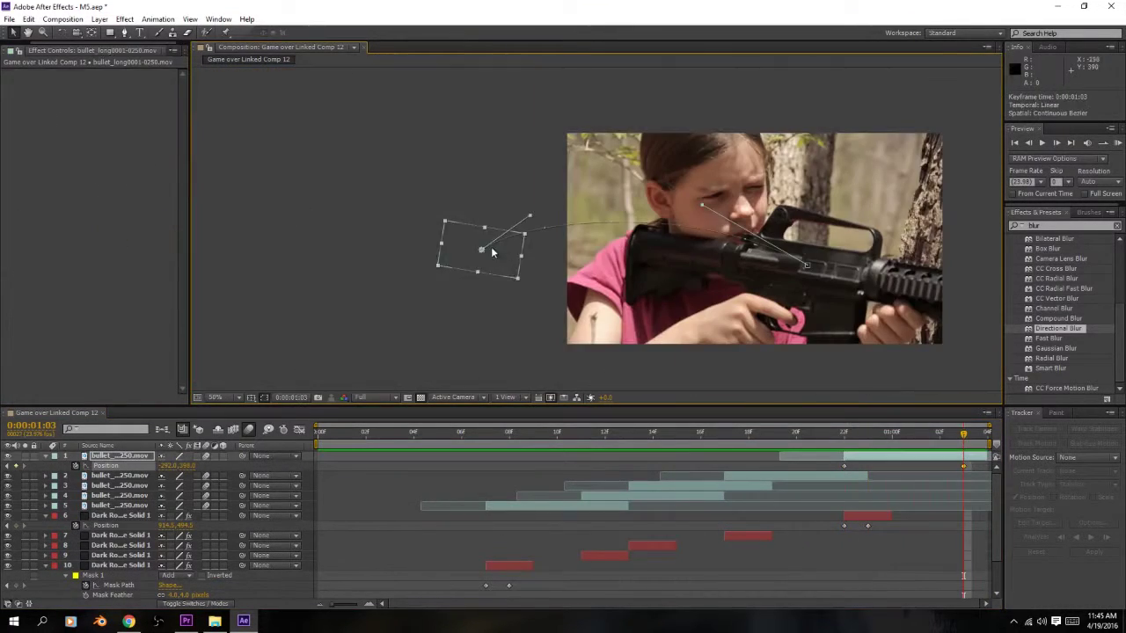
left_click_drag(493, 253, 451, 133)
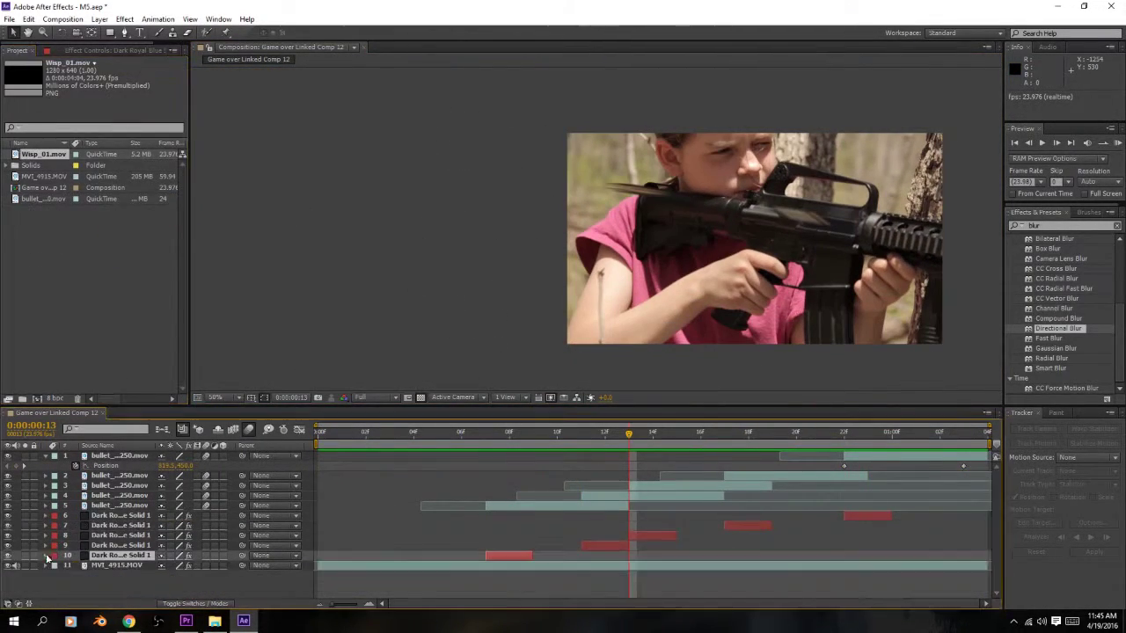
- Try to pre-compose all casing and solid layers into a new composition
key("ctrl+shift+c")
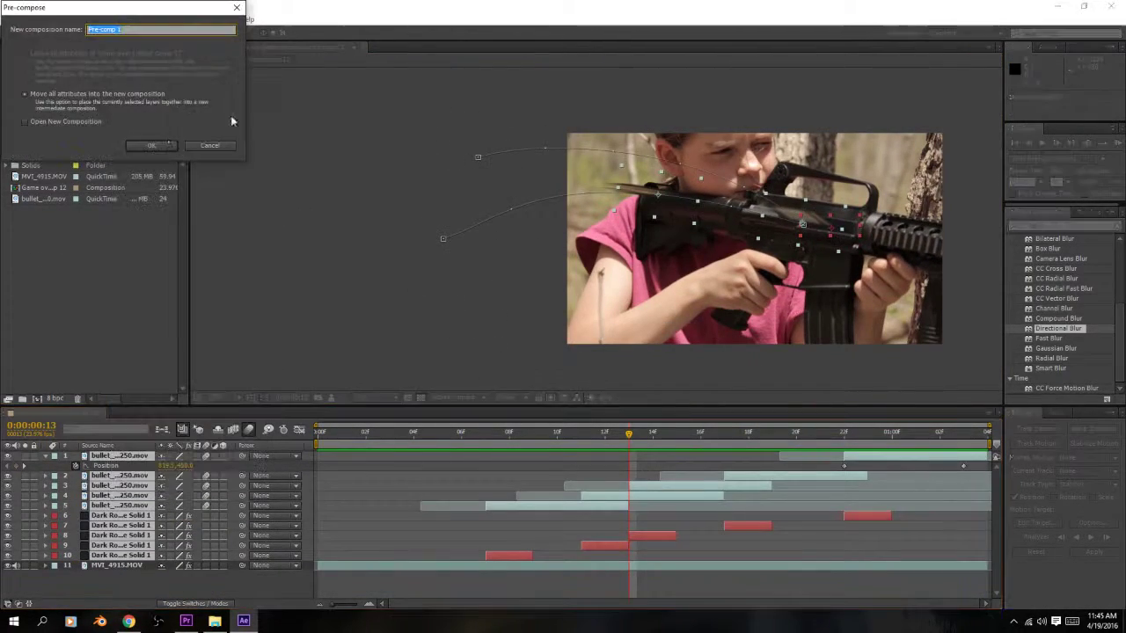
key("Return")
key("Home")
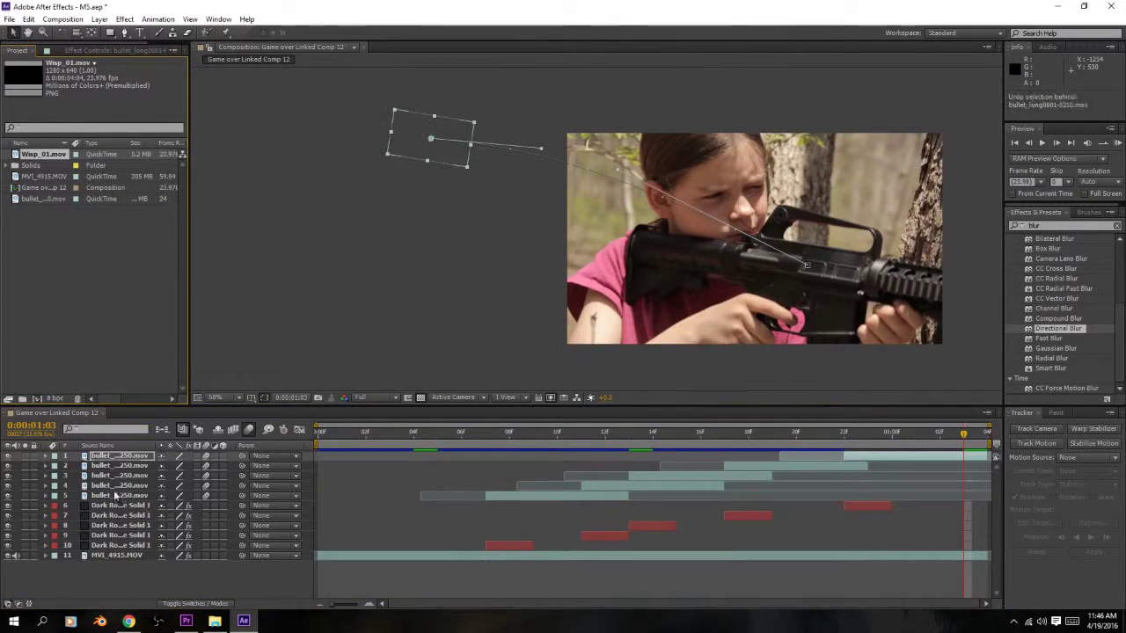
- Place Wisp_01.mov between the casing layers and the dark solids and start it at 0:00:00:03
left_click_drag(126, 456, 123, 516)
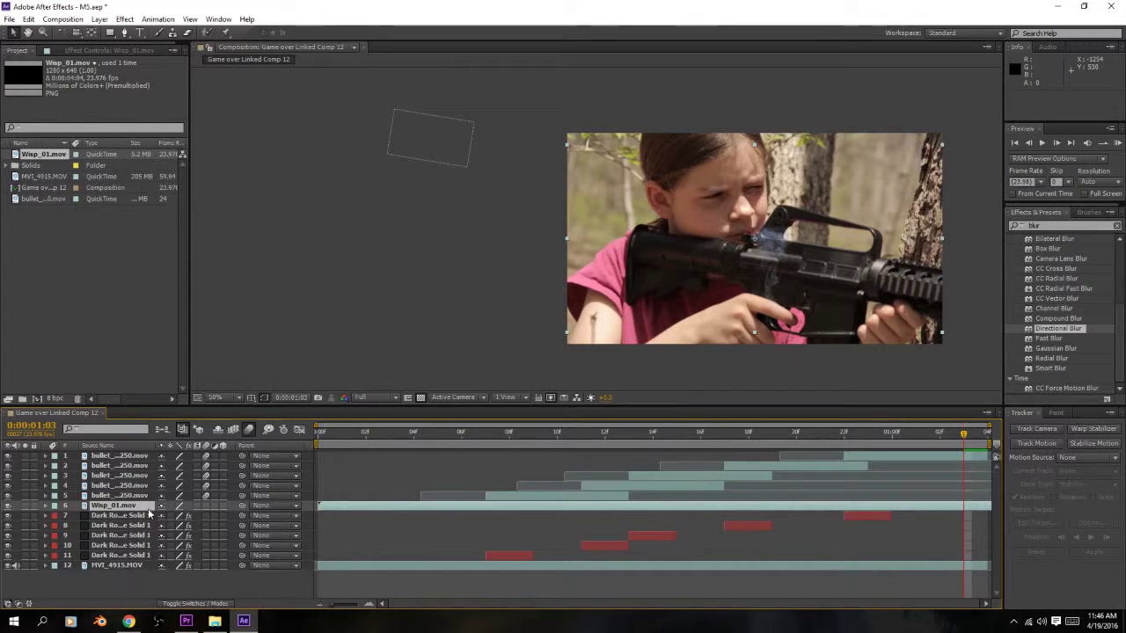
left_click(136, 516)
left_click(128, 557, "shift")
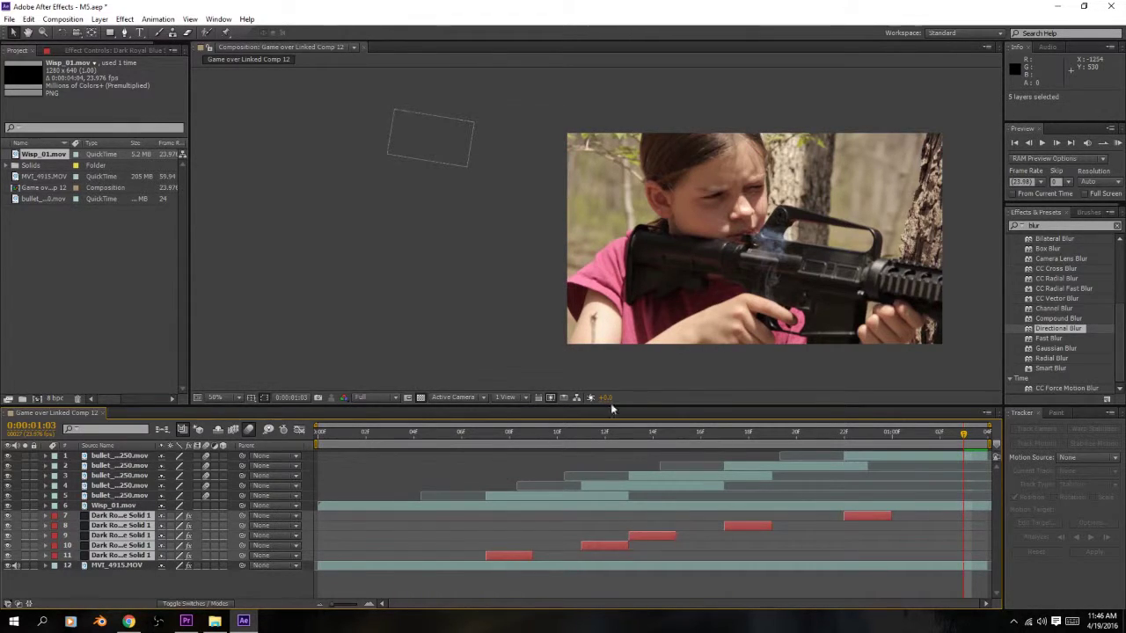
left_click_drag(323, 449, 489, 463)
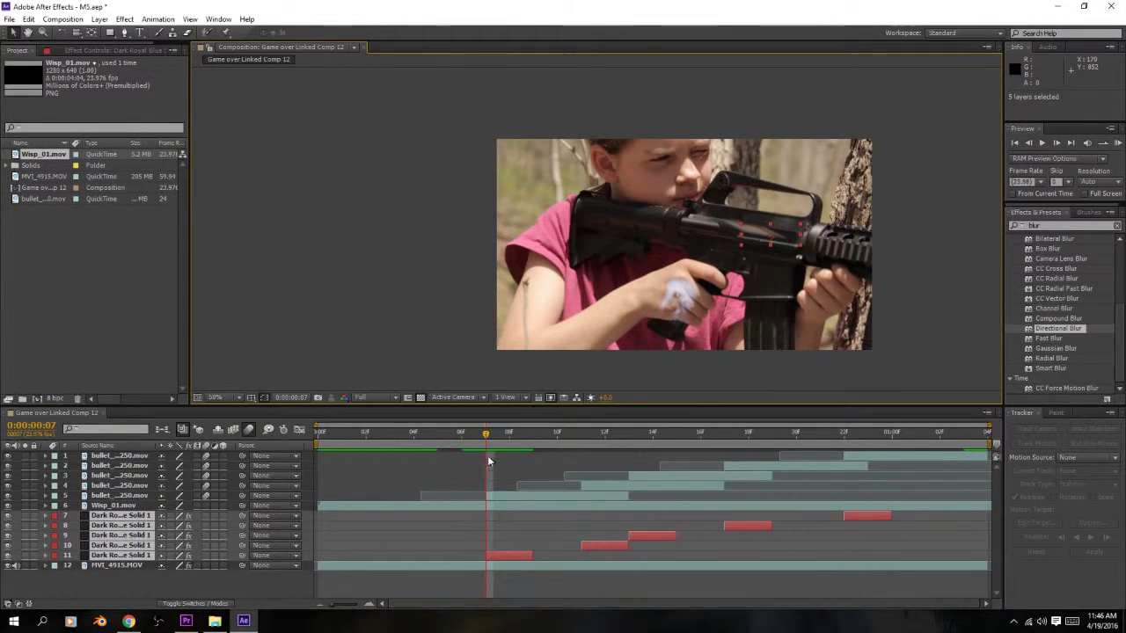
mouse_move(405, 508)
left_mouse_down()
mouse_move(552, 515)
mouse_move(391, 505)
left_mouse_up()
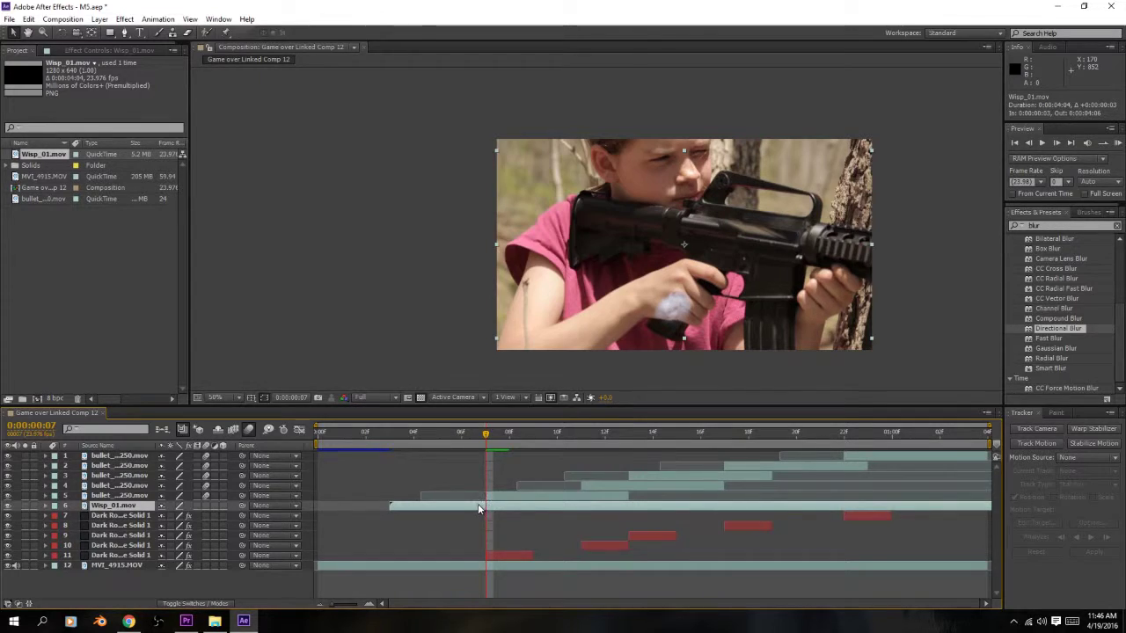
- Time-stretch the Wisp_01.mov layer to a duration of 0:00:00:10
right_click(477, 503)
mouse_move(528, 139)
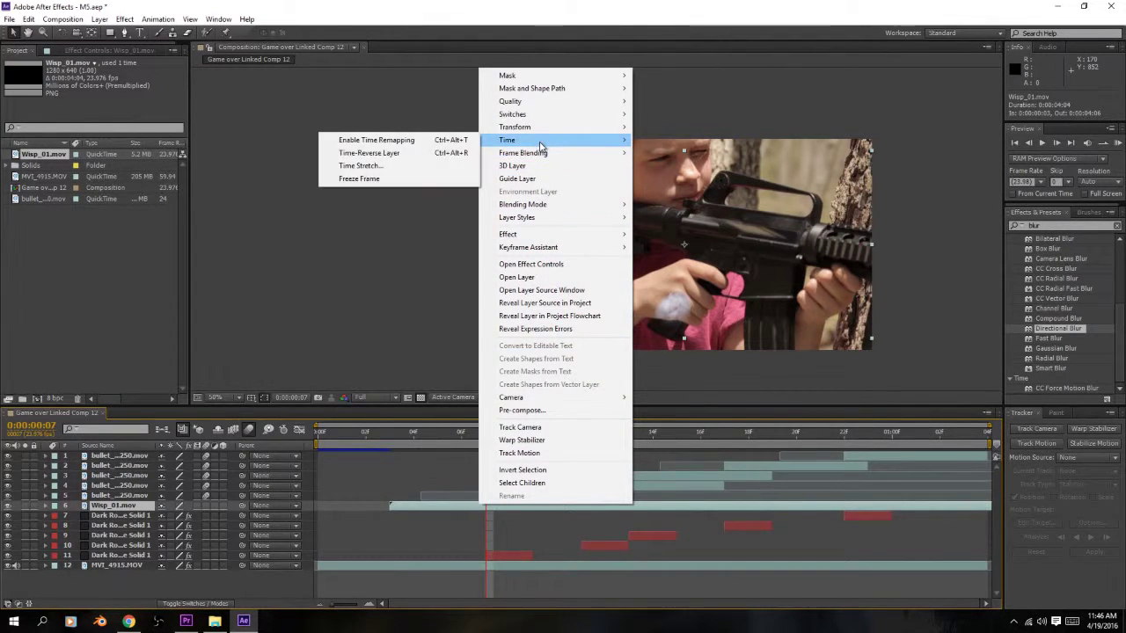
left_click(387, 171)
type("100")
key("Return")
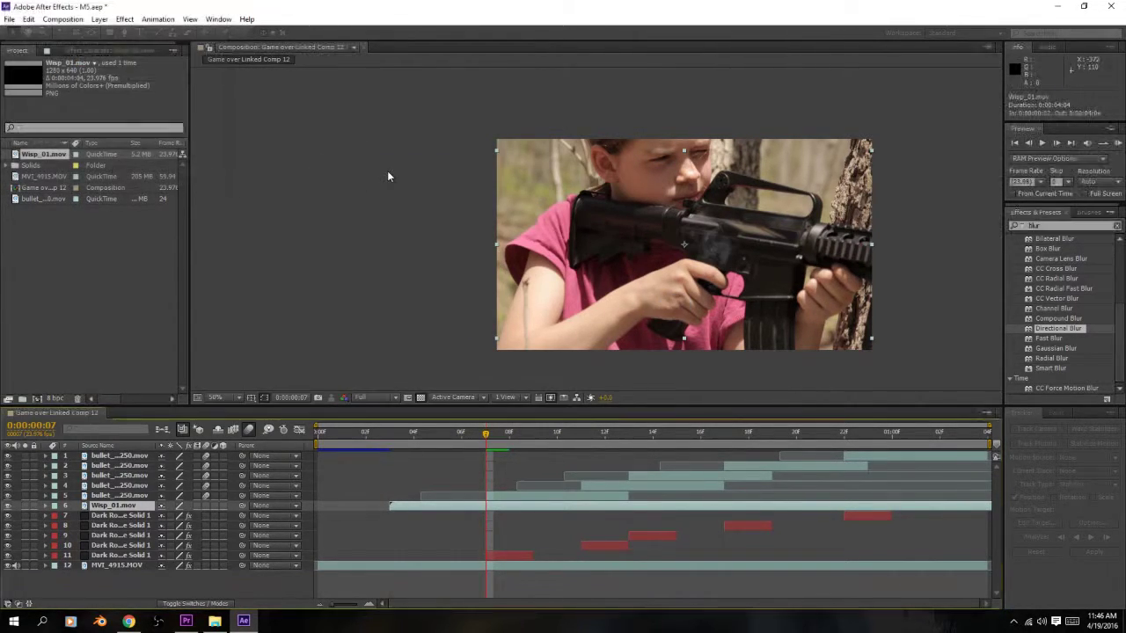
- Shift Wisp_01.mov to start at 0:00:00:06 and play the smoke from 0:00:00:05
left_click_drag(482, 512, 552, 508)
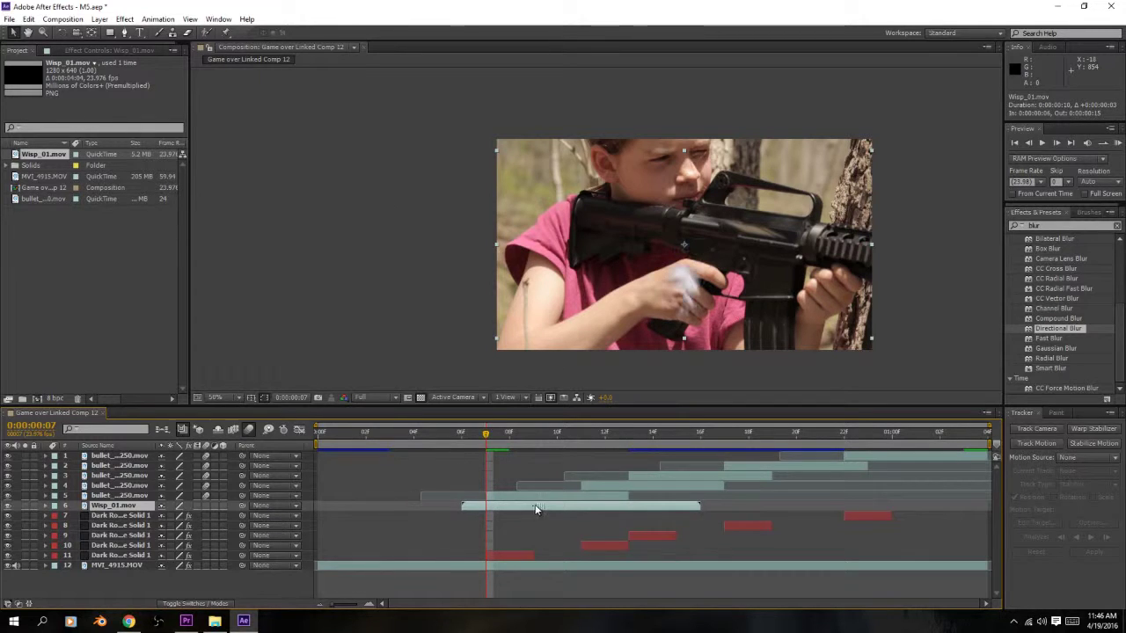
left_click(446, 432)
key("space")
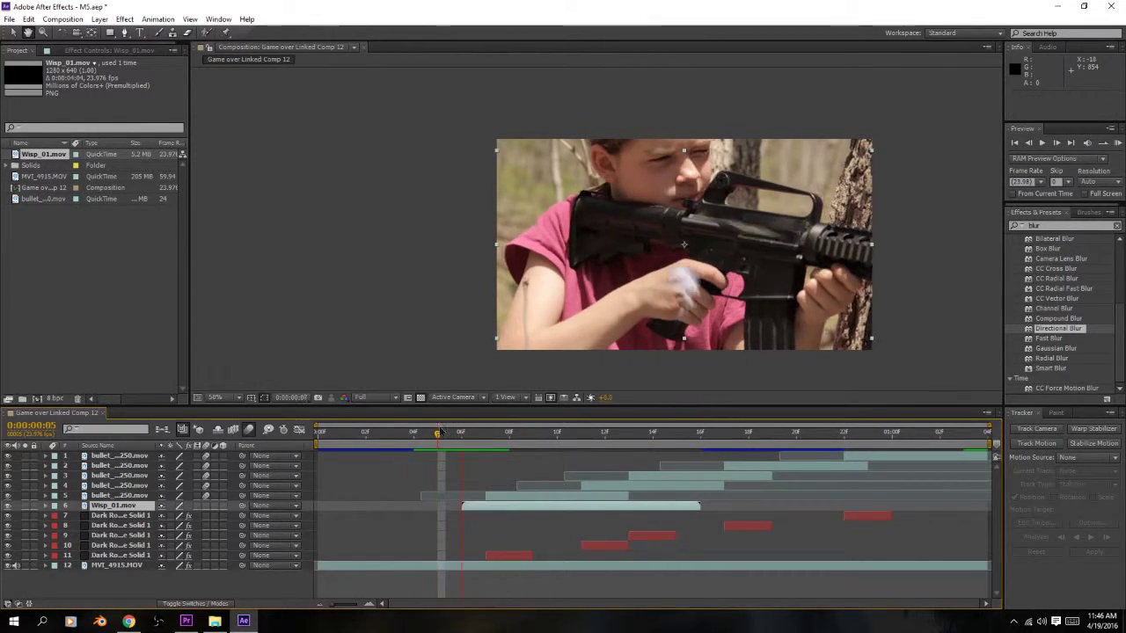
- Trim the beginning of the Wisp_01.mov layer so that it starts at 0:00:00:07
key("space")
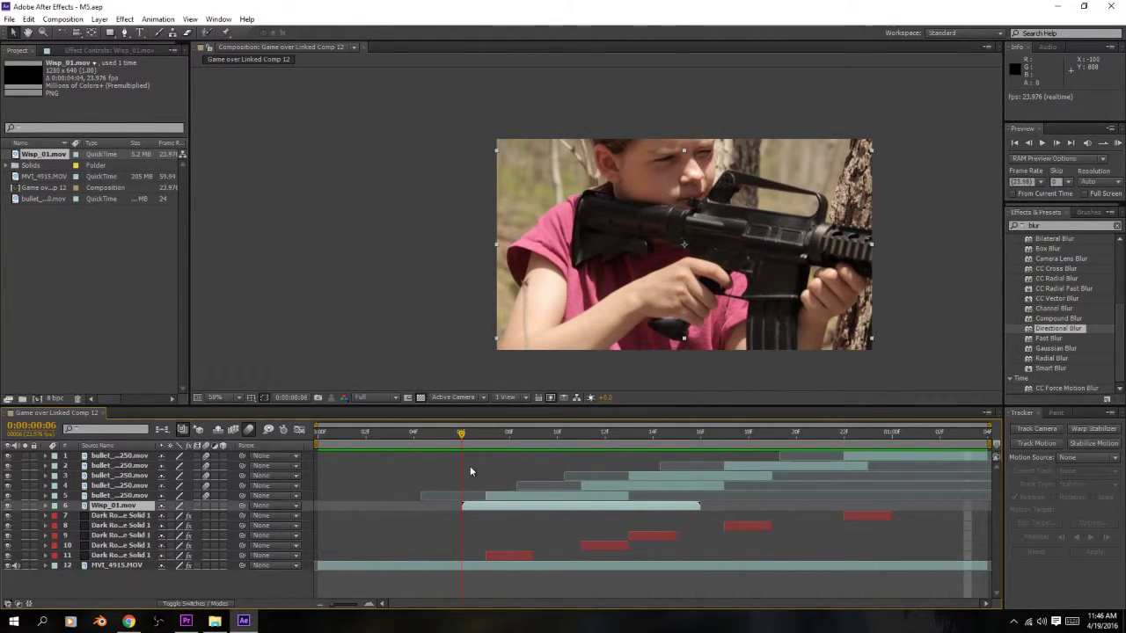
left_click_drag(433, 475, 497, 514)
key("alt+bracketleft")
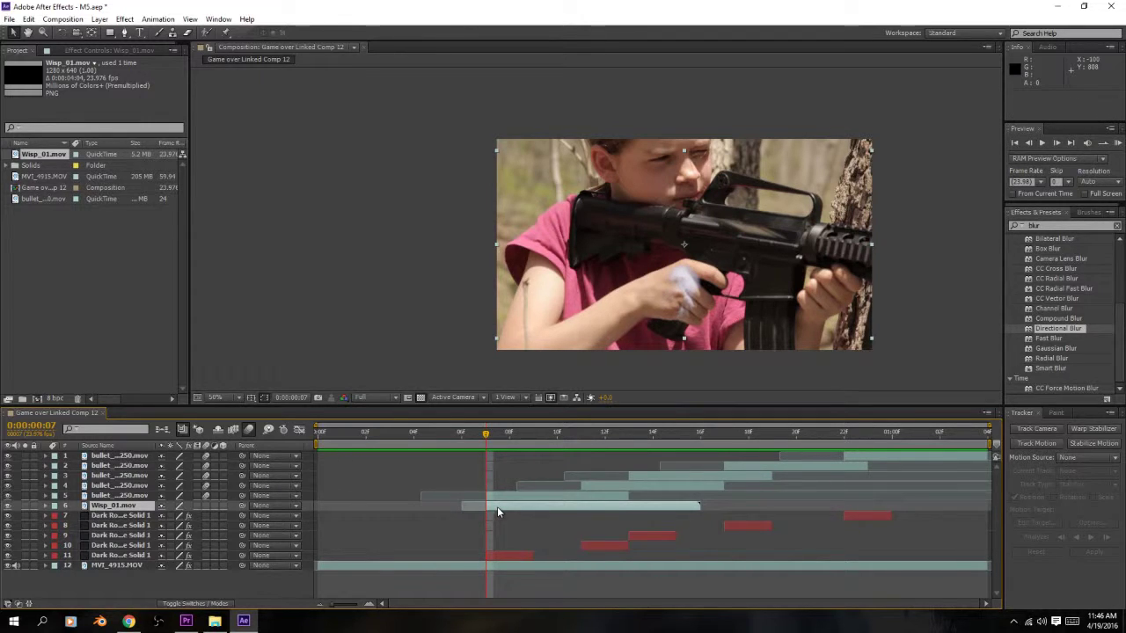
- Rotate the Wisp_01.mov smoke and place it over the rifle's ejection port
key("w")
left_click_drag(615, 316, 631, 291)
key("v")
- Draw a closed ten-point mask on Wisp_01.mov around the smoke at the ejection port
scroll(780, 282, "up", 2)
scroll(703, 294, "up", 1)
scroll(631, 293, "down", 1)
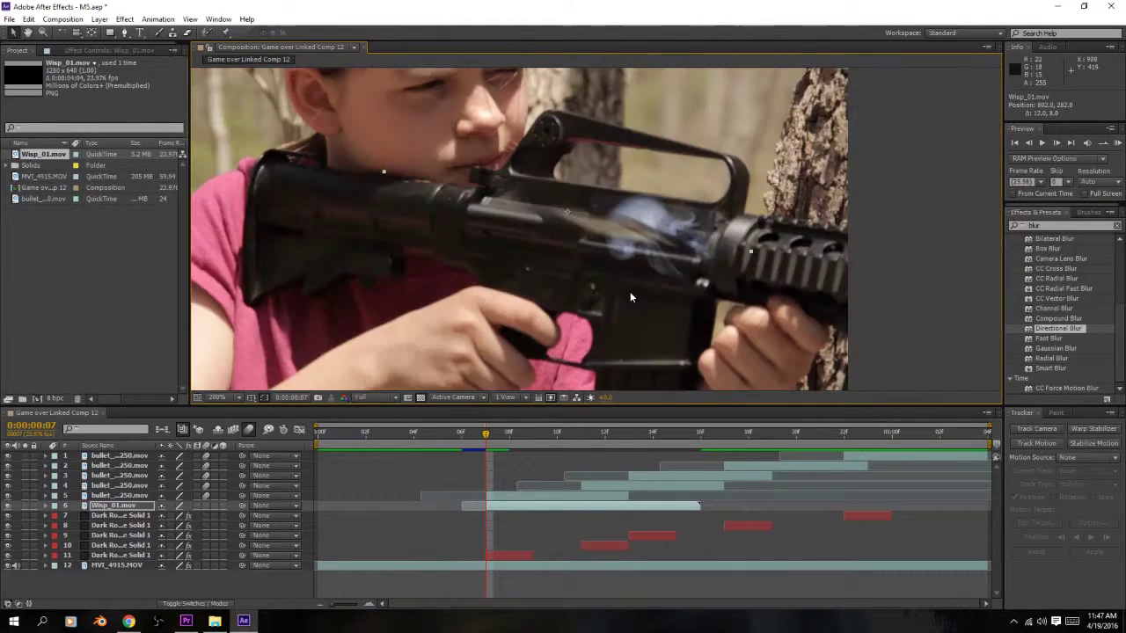
scroll(631, 296, "up", 1)
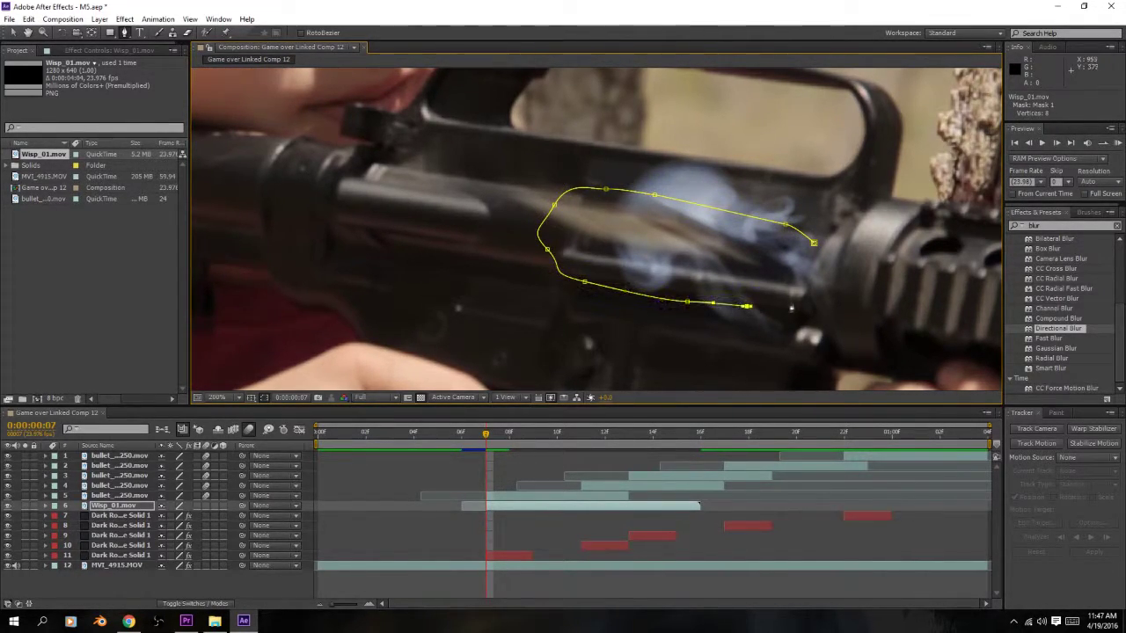
left_click_drag(813, 297, 801, 291)
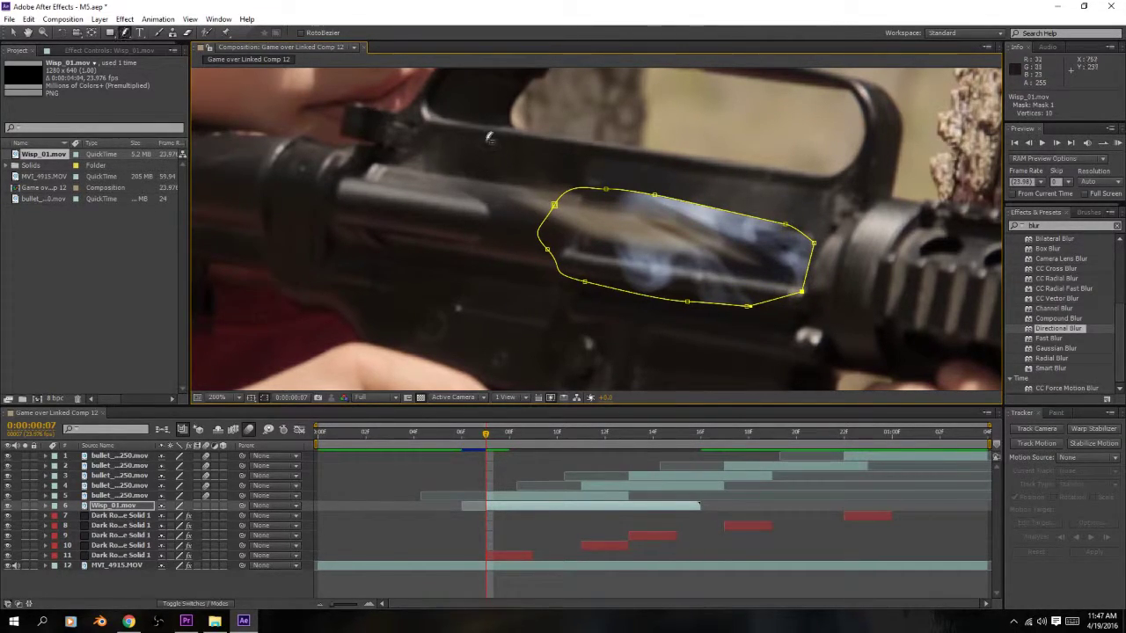
- Feather the smoke mask outward with the Mask Feather tool, widest at the rear and narrow beside the handguard, and play back the result
left_click_drag(635, 187, 630, 170)
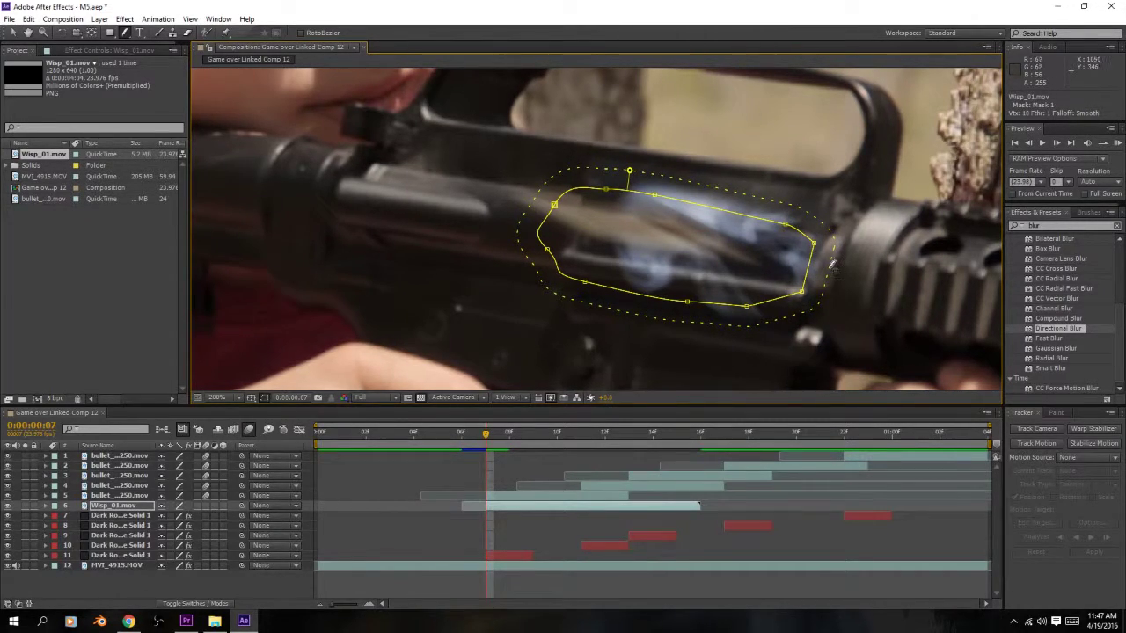
left_click_drag(831, 264, 810, 272)
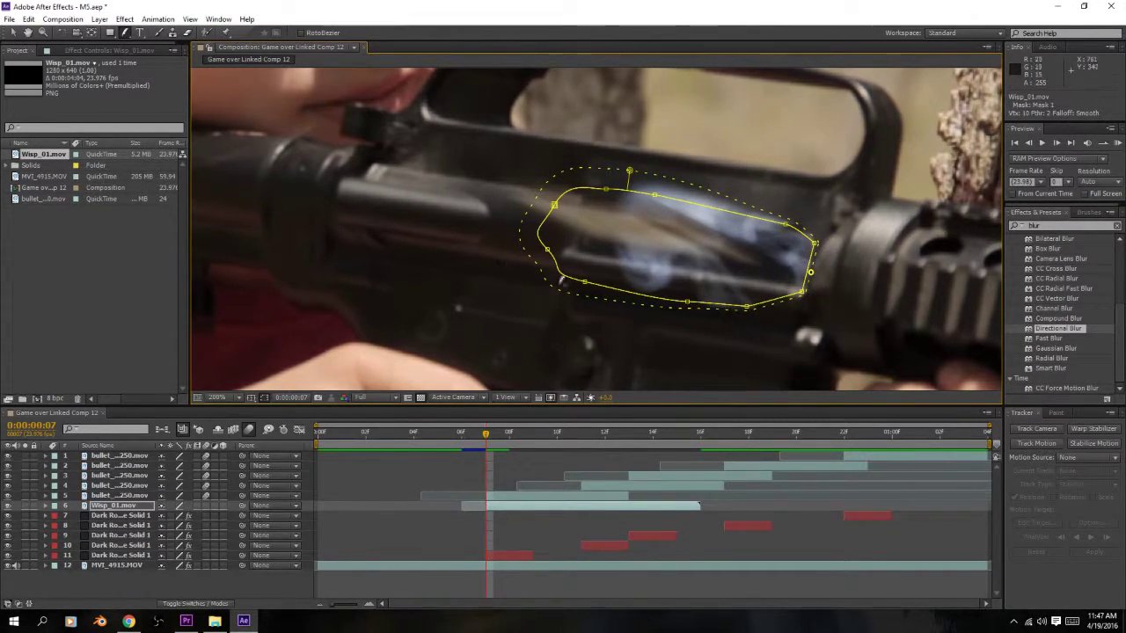
left_click_drag(627, 297, 624, 314)
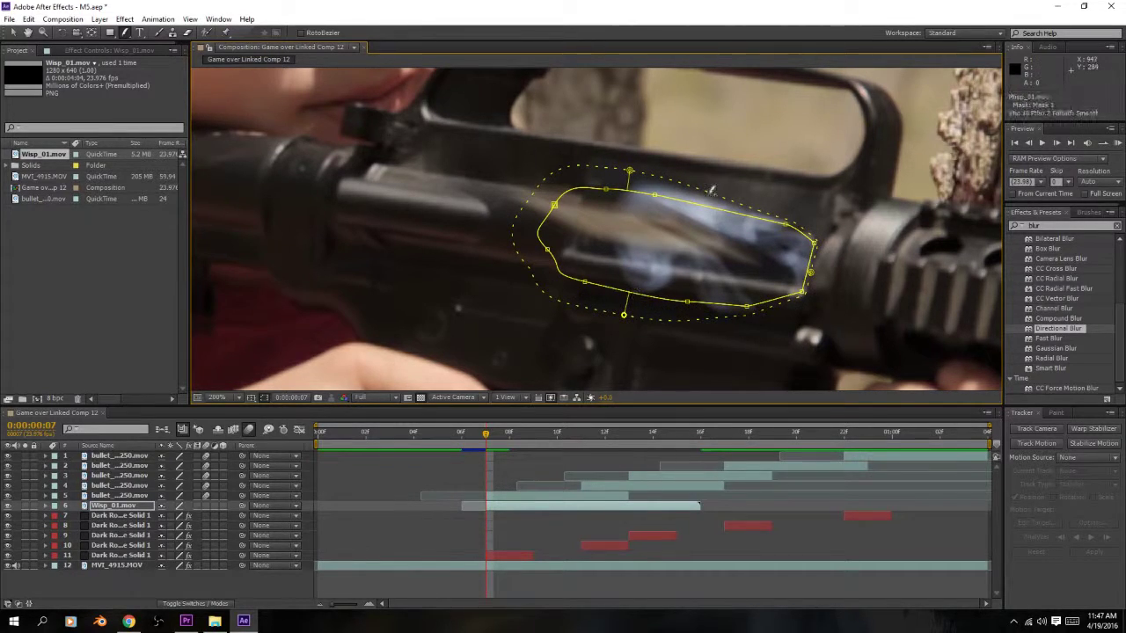
left_click(712, 192)
left_click_drag(716, 191, 714, 197)
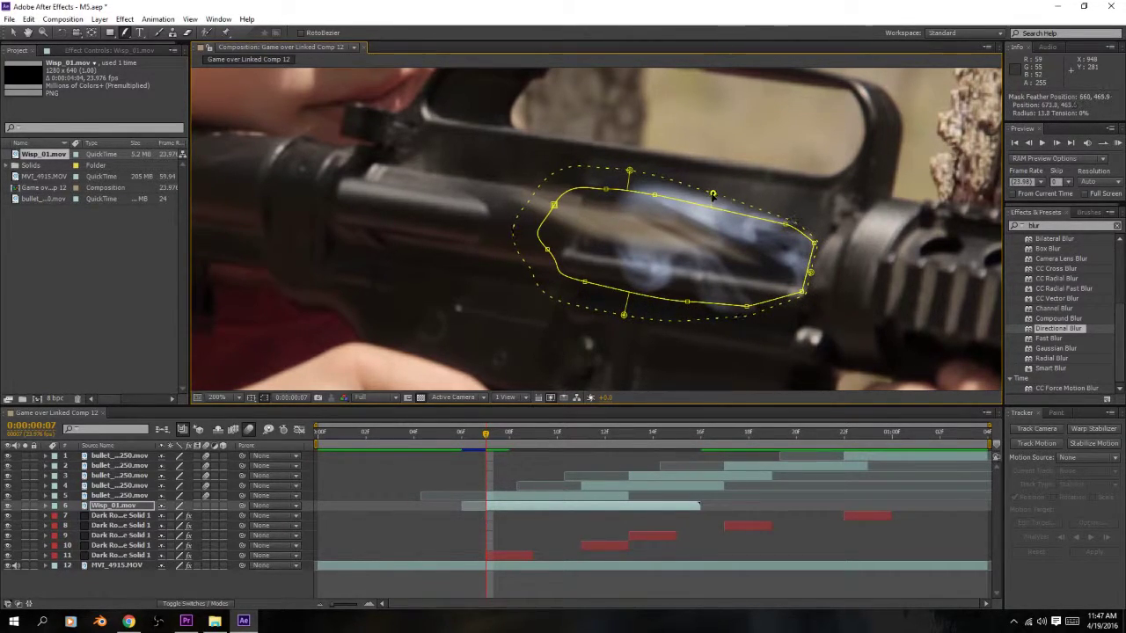
left_click_drag(517, 215, 489, 220)
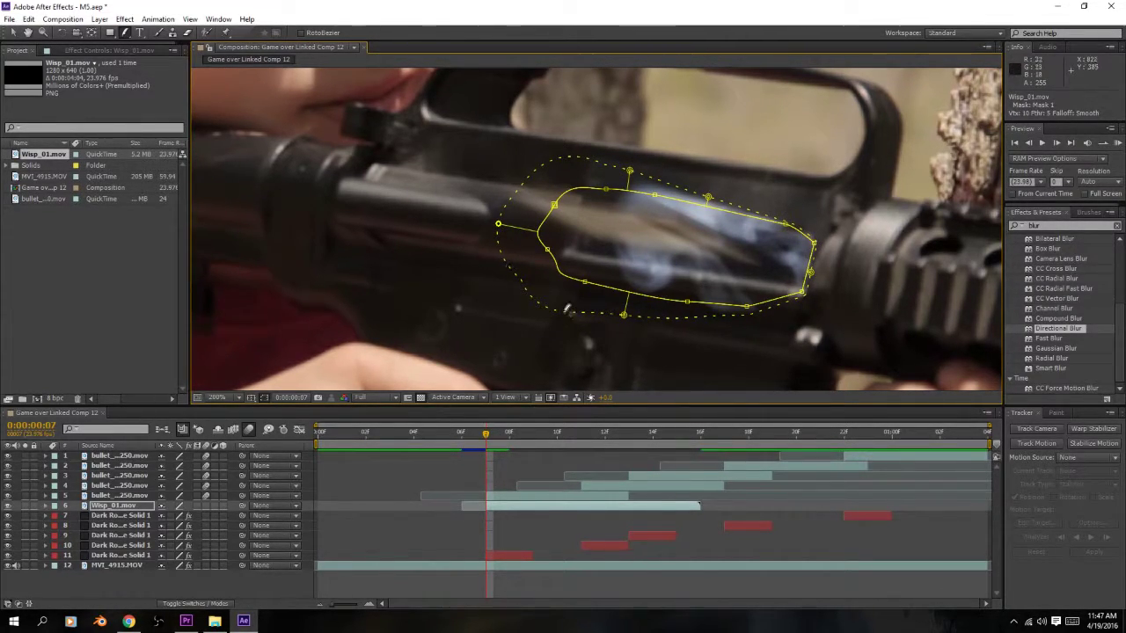
left_click_drag(488, 438, 414, 444)
key("space")
mouse_move(485, 437)
left_mouse_down()
mouse_move(606, 445)
mouse_move(481, 437)
mouse_move(498, 446)
mouse_move(452, 450)
mouse_move(494, 433)
mouse_move(482, 442)
left_mouse_up()
scroll(536, 287, "down", 2)
key("space")
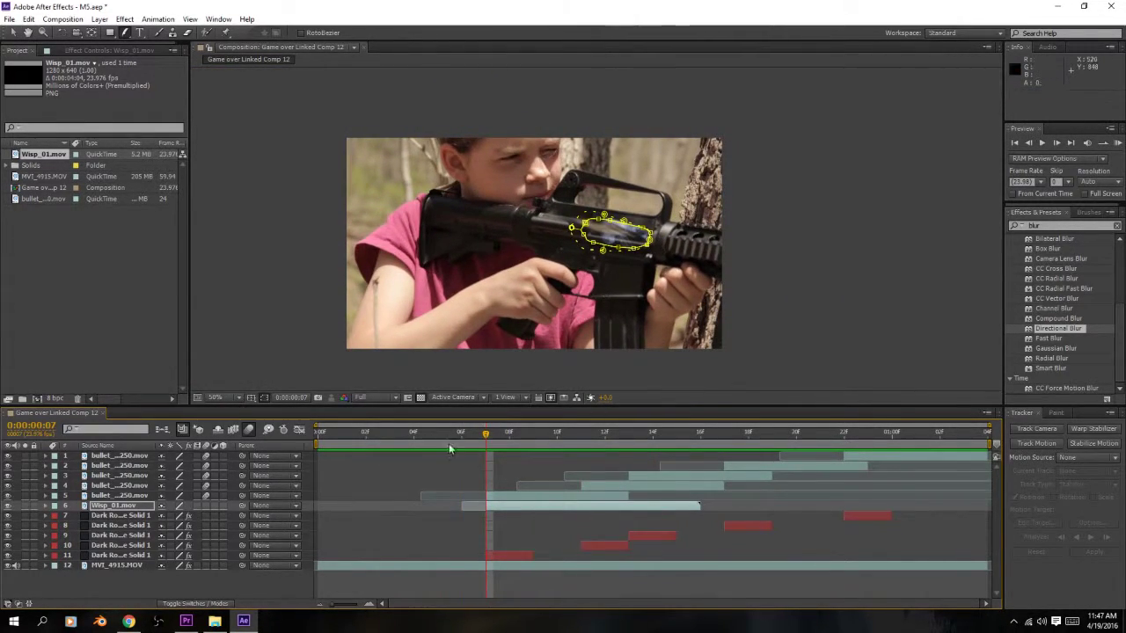
- Track the position of MVI_4915.MOV forward, using a dark spot in the tree bark as the track point
left_click(326, 564)
scroll(652, 199, "up", 2)
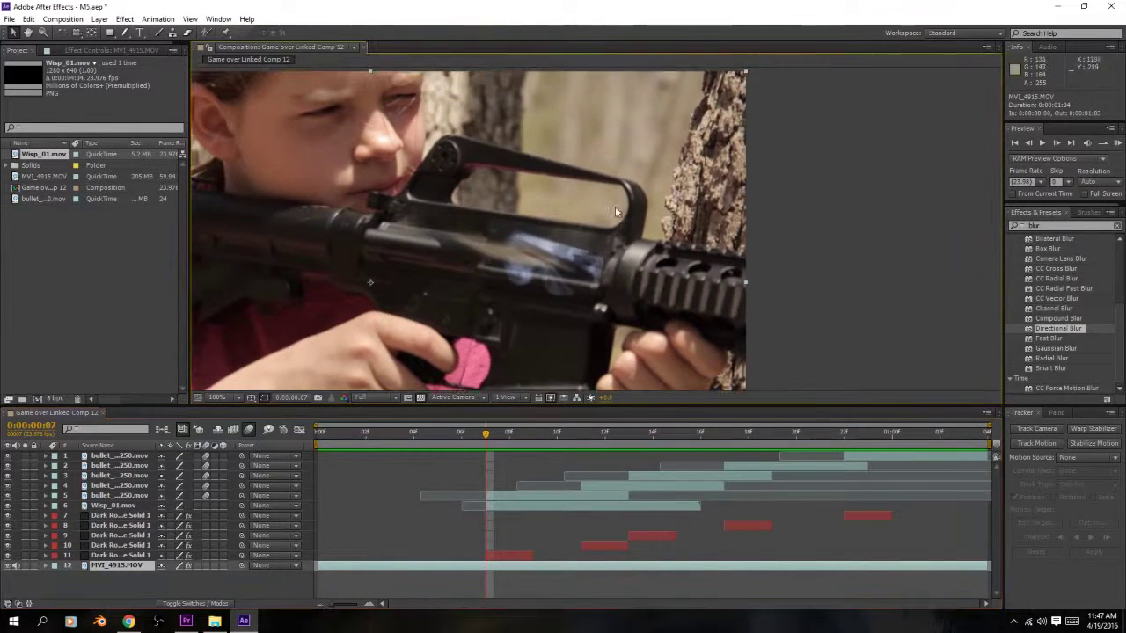
left_click(1038, 443)
scroll(682, 222, "up", 2)
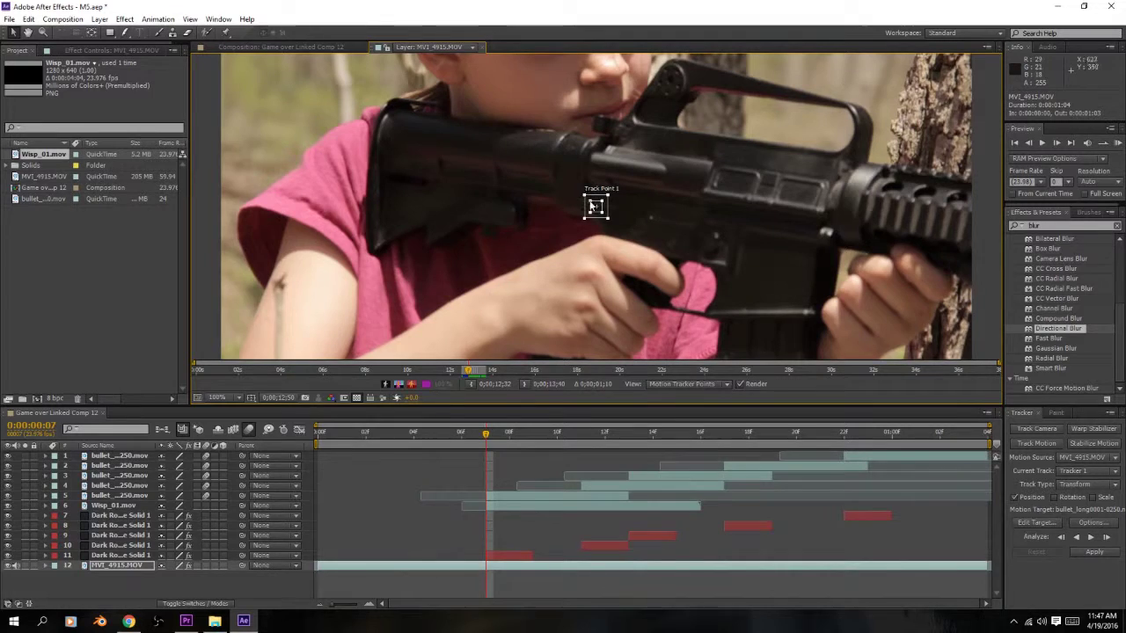
left_click_drag(595, 205, 942, 115)
scroll(730, 135, "up", 1)
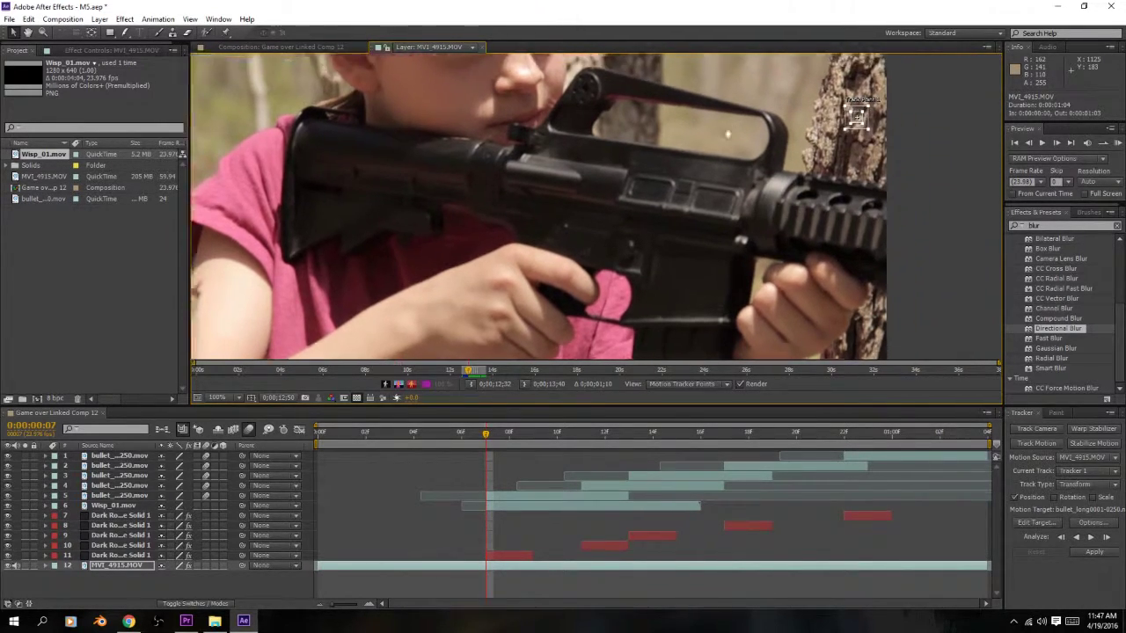
left_click_drag(605, 195, 619, 147)
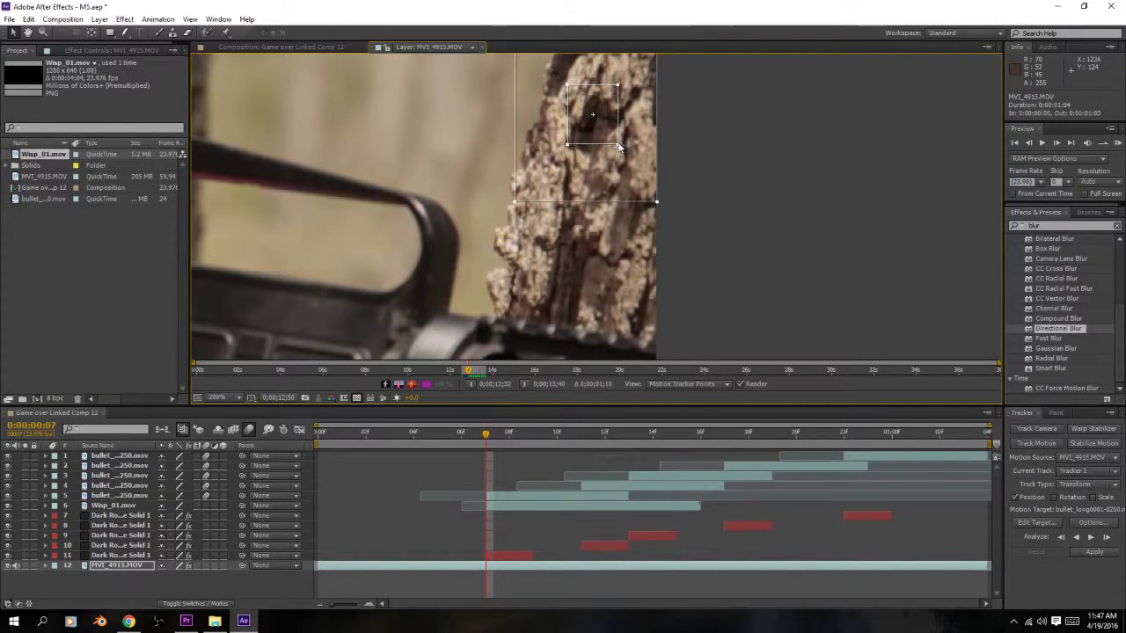
left_click(1090, 538)
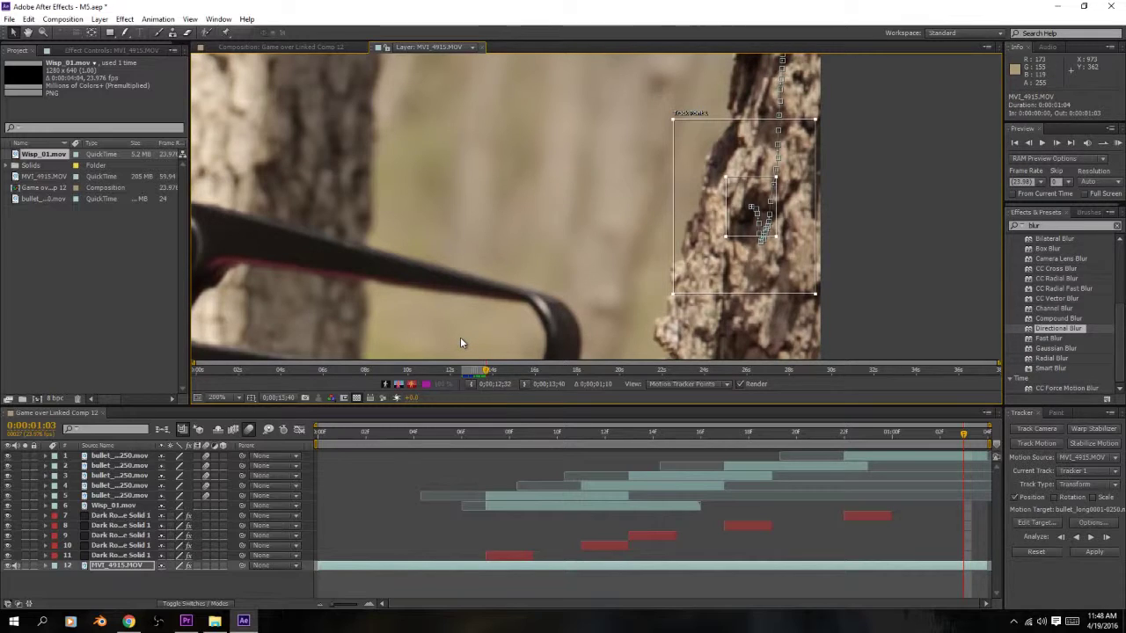
- Add a null object, apply the tracked X and Y motion to Null 1, and play back the clip
key("ctrl+alt+shift+y")
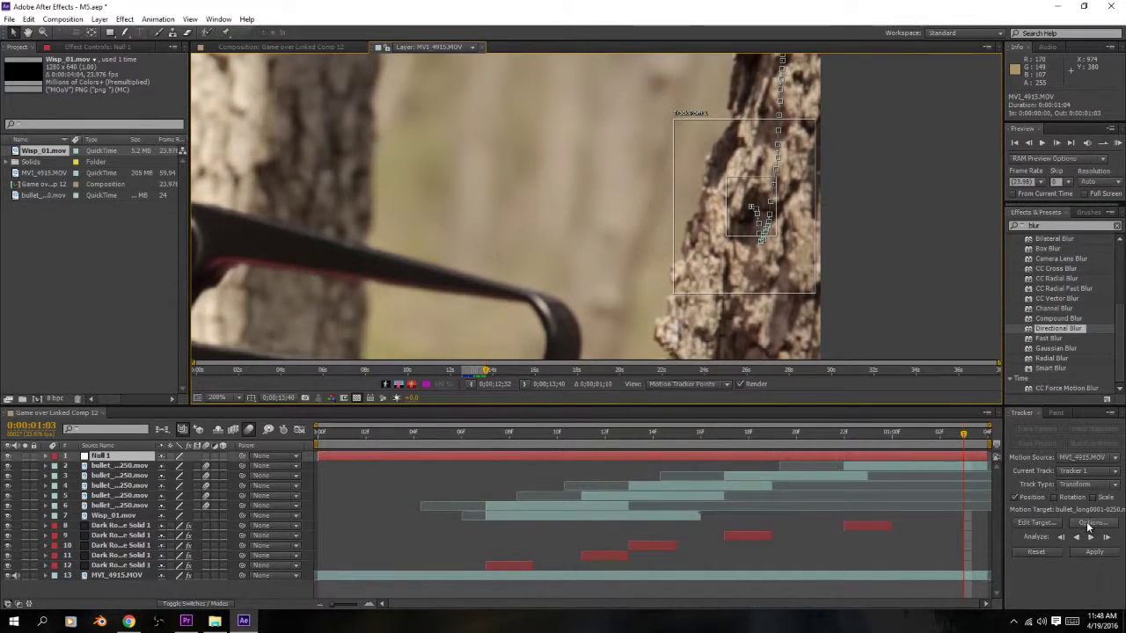
left_click(1038, 524)
left_click(176, 45)
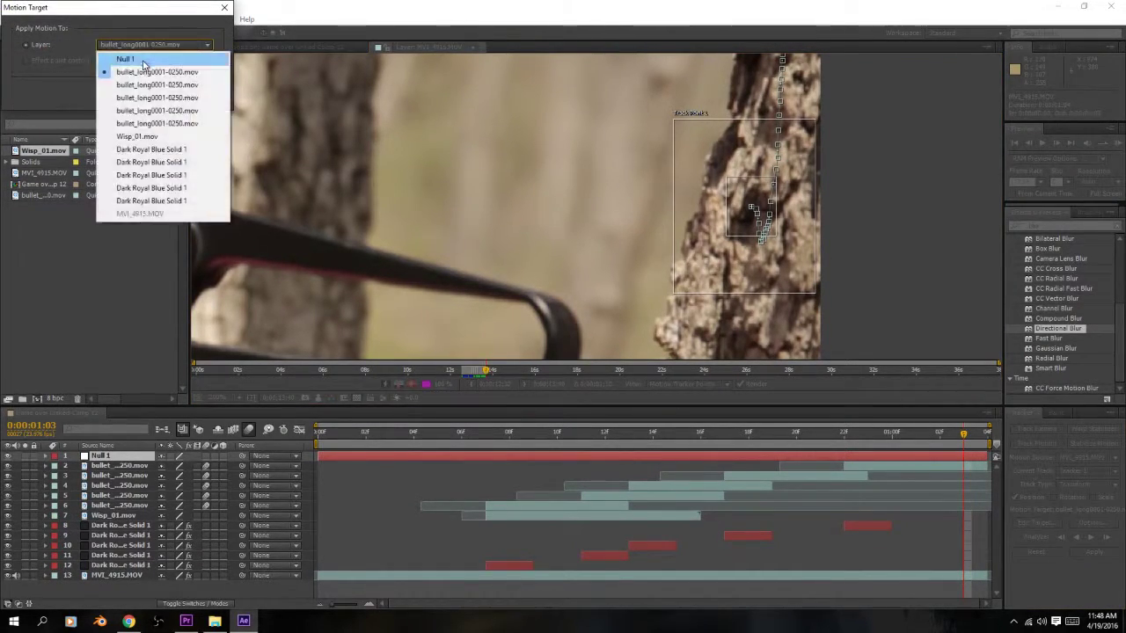
left_click(141, 58)
left_click(139, 95)
left_click(1092, 553)
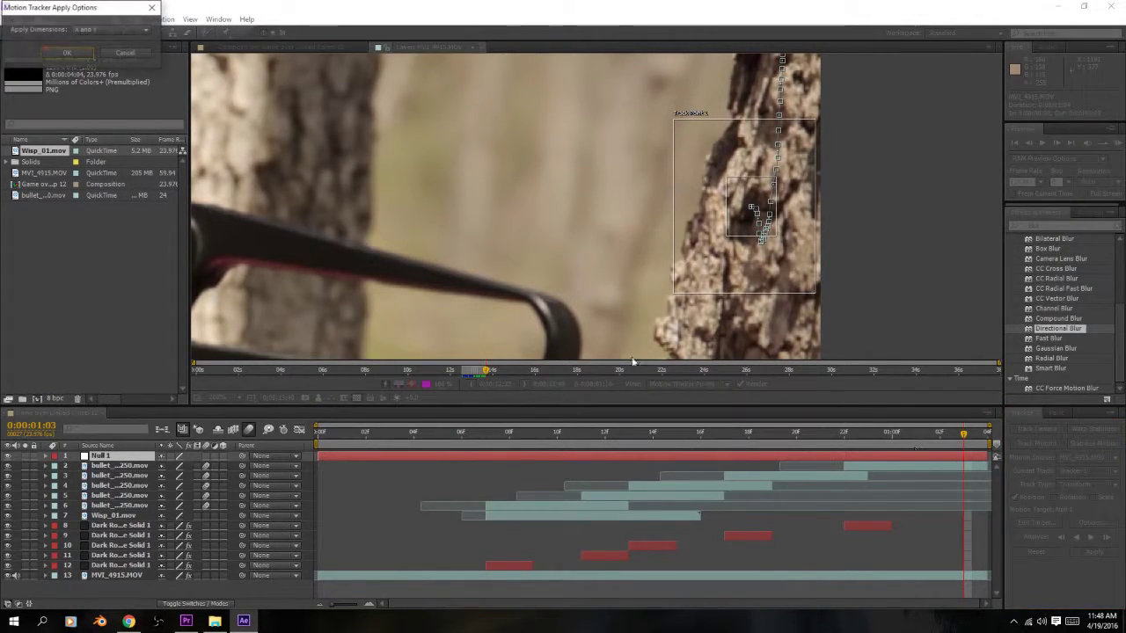
key("Return")
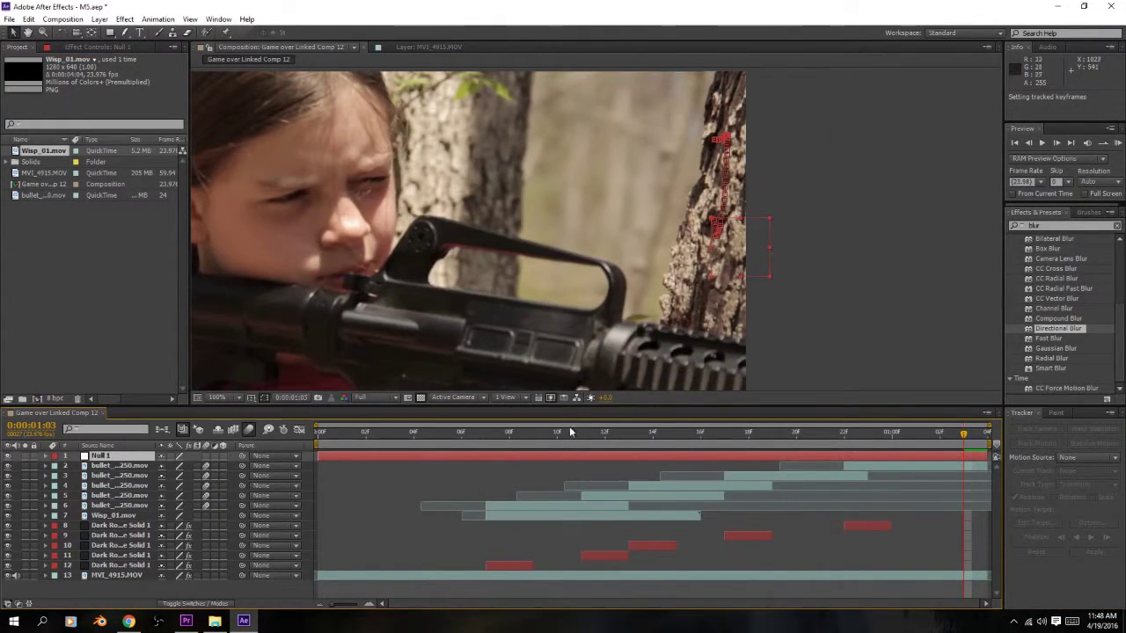
key("space")
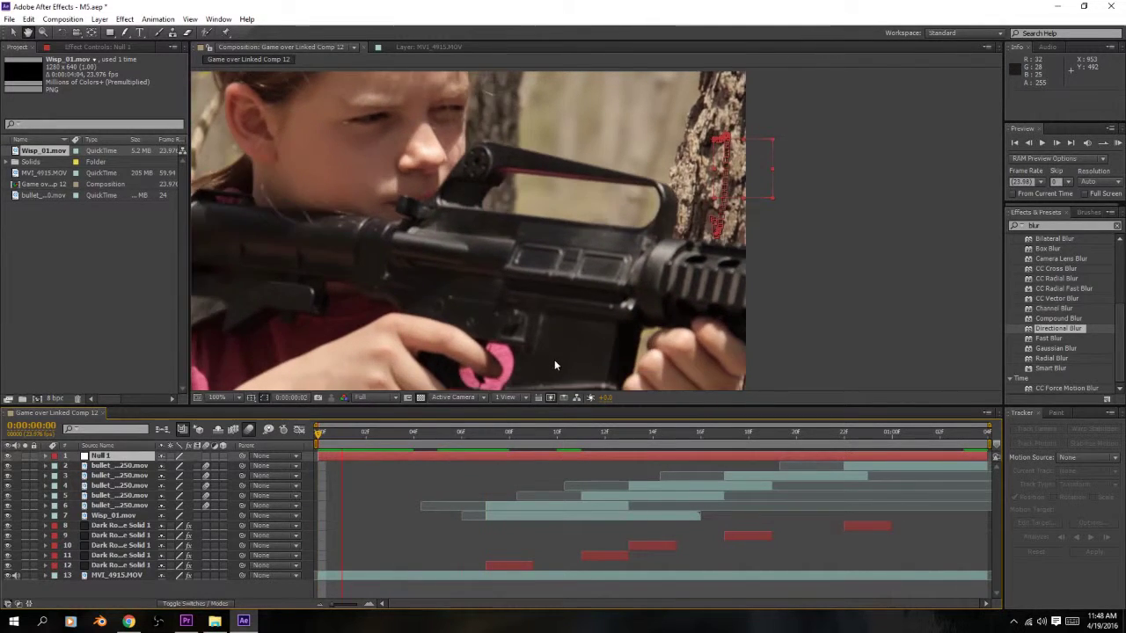
key("space")
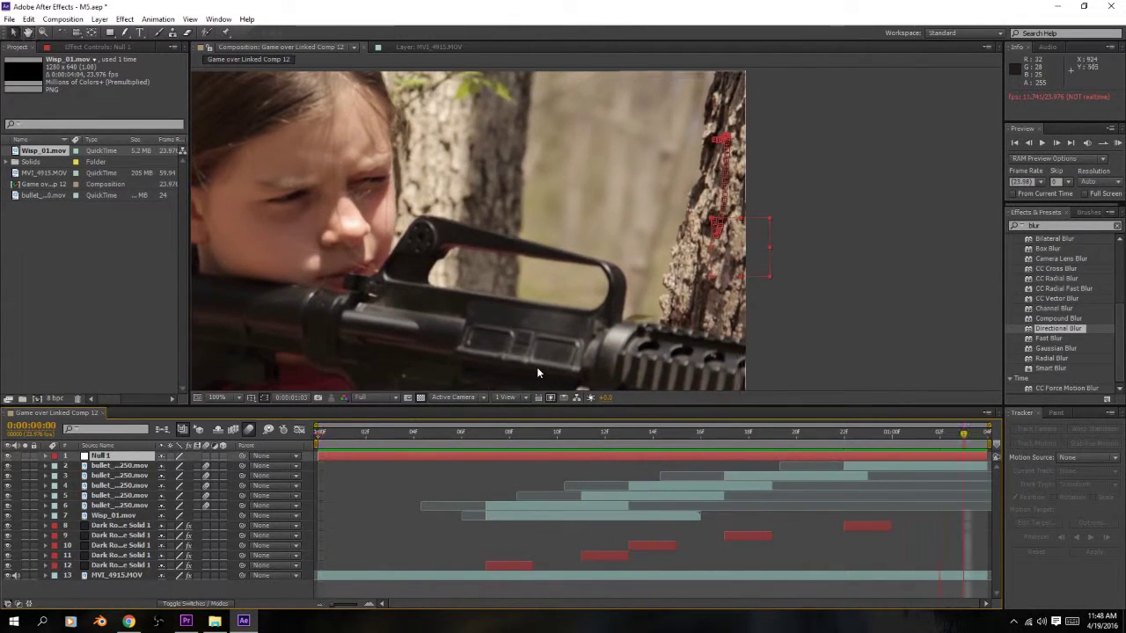
- Parent Wisp_01.mov to Null 1 at 0:00:00:07, enable its motion blur and preview the smoke
left_click(486, 432)
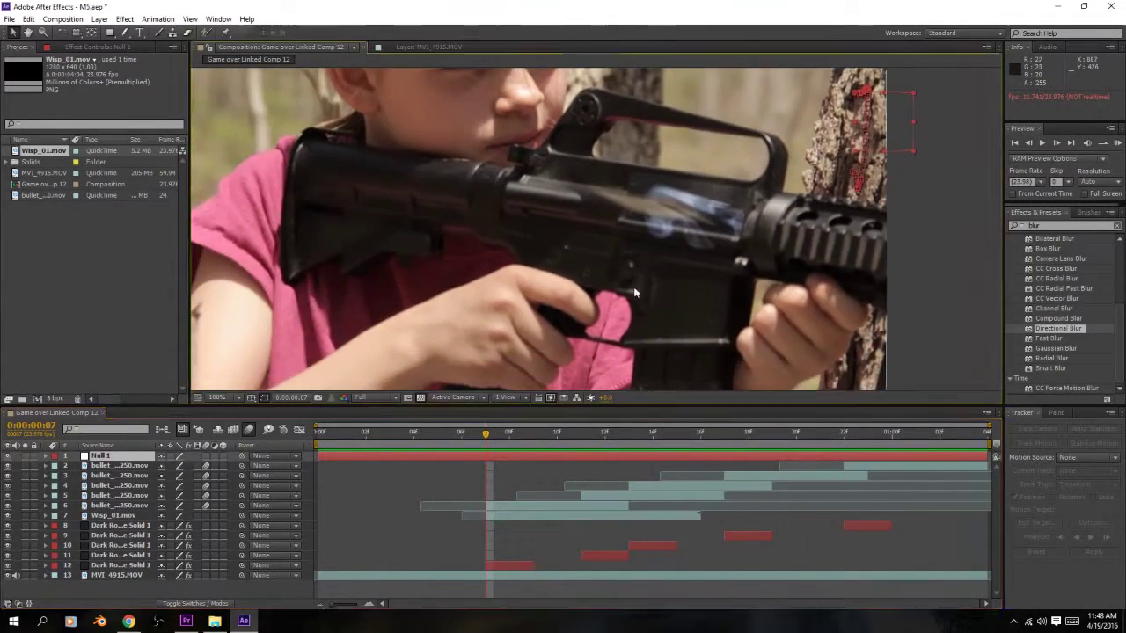
left_click(113, 517)
left_click_drag(242, 515, 123, 456)
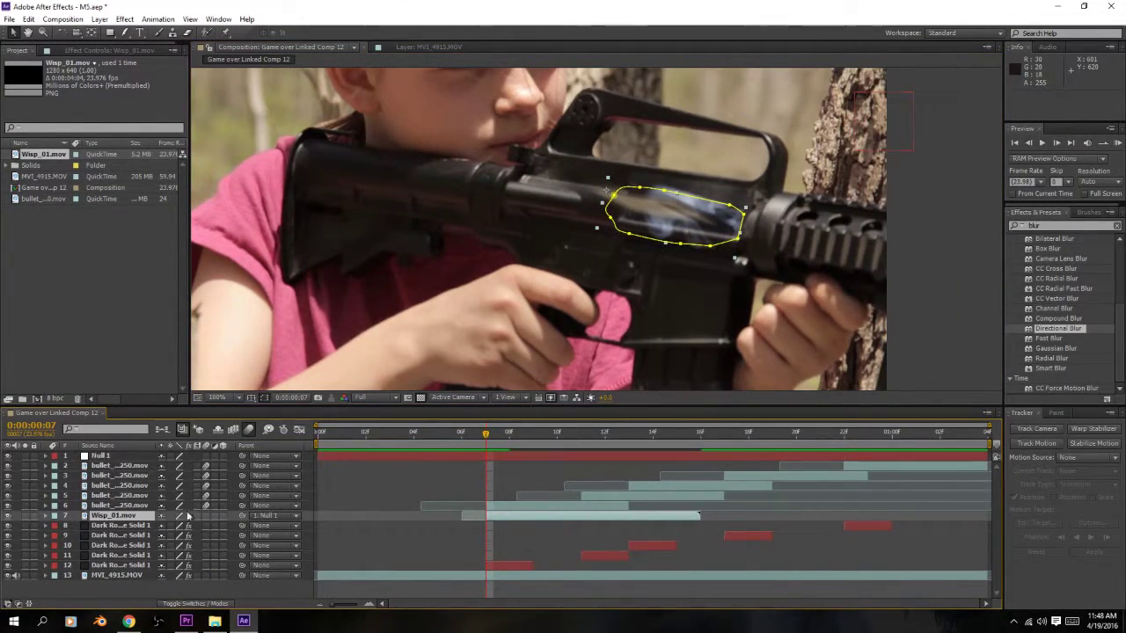
left_click_drag(455, 435, 477, 449)
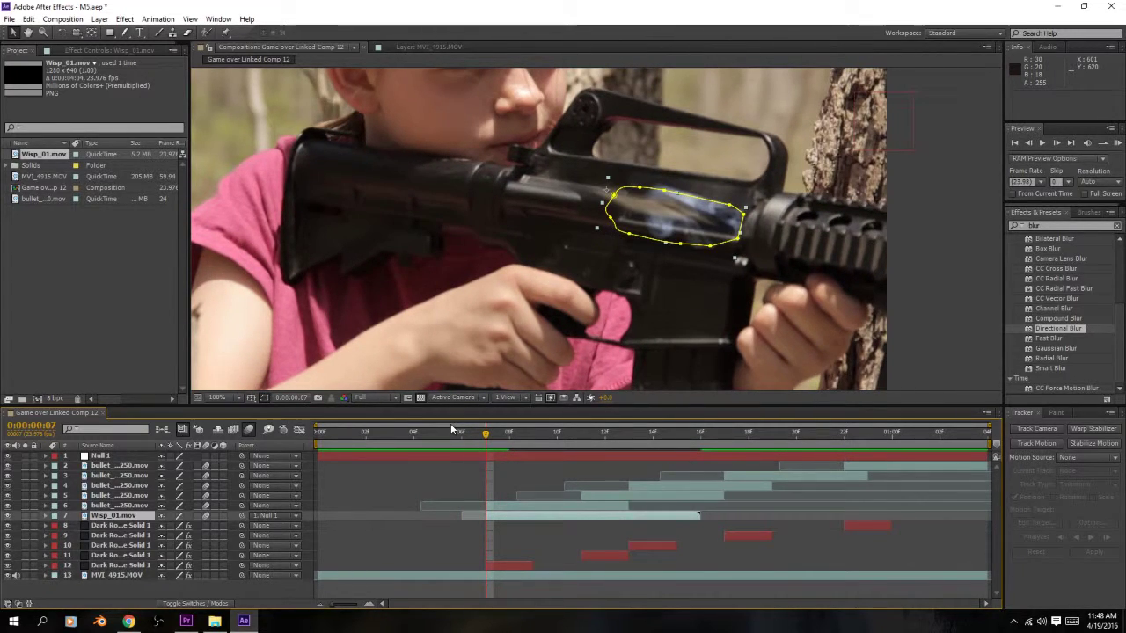
left_click_drag(485, 432, 510, 432)
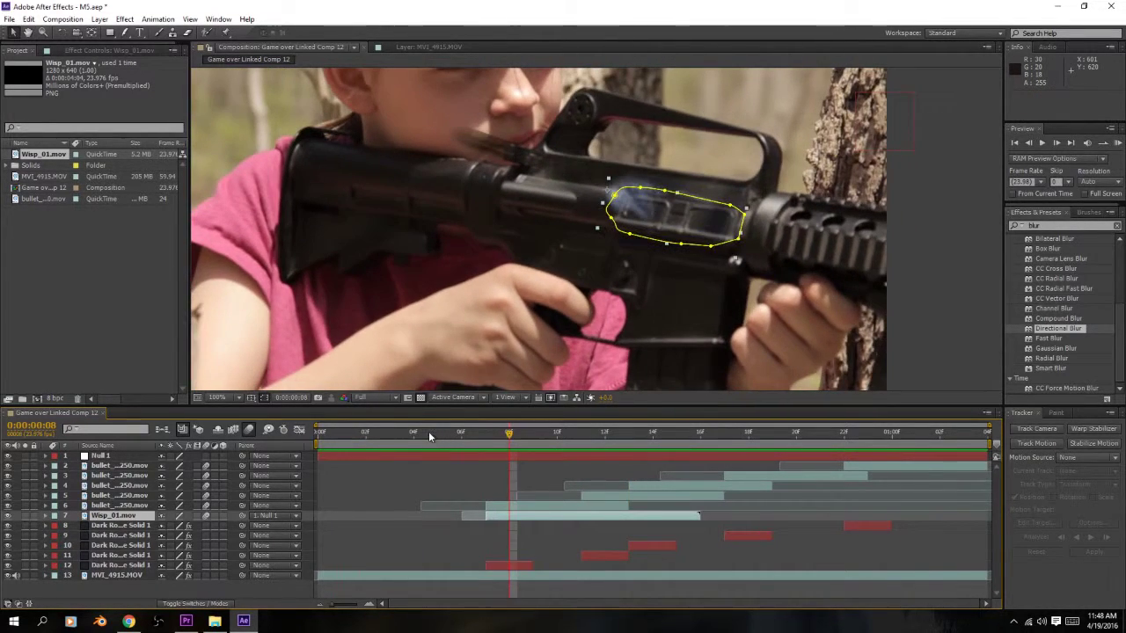
mouse_move(429, 432)
left_mouse_down()
mouse_move(516, 439)
mouse_move(488, 438)
mouse_move(571, 462)
mouse_move(473, 466)
mouse_move(508, 473)
left_mouse_up()
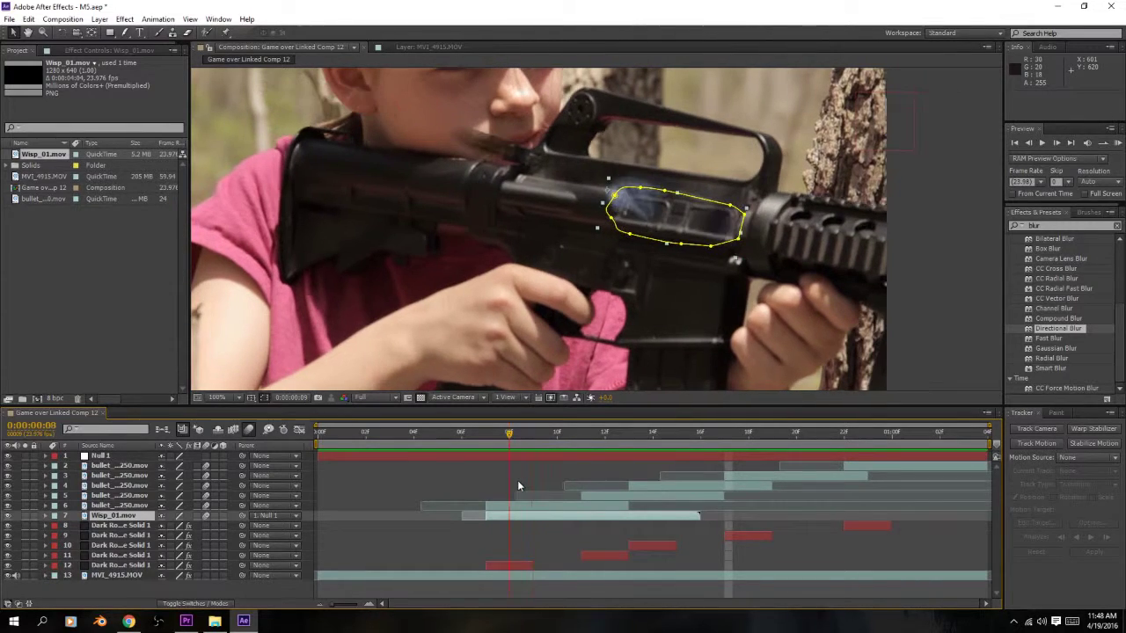
- Add Mask Path keyframes to Mask 1 of Wisp_01.mov at 0:00:00:08 and 0:00:00:07
key("m")
key("m")
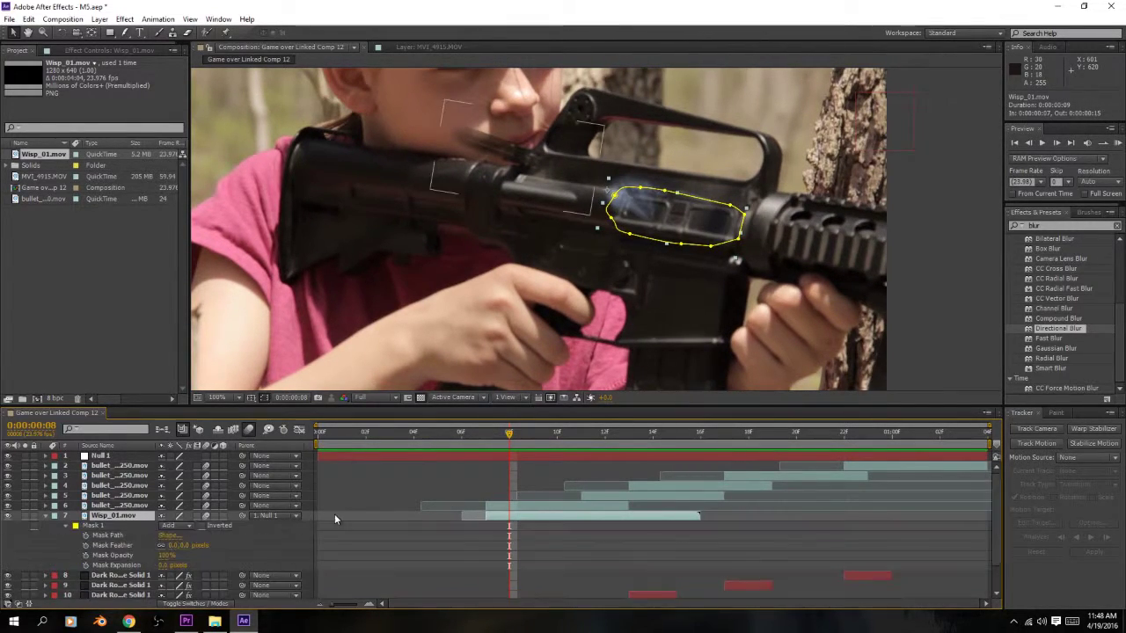
left_click(85, 535)
key("Page_Up")
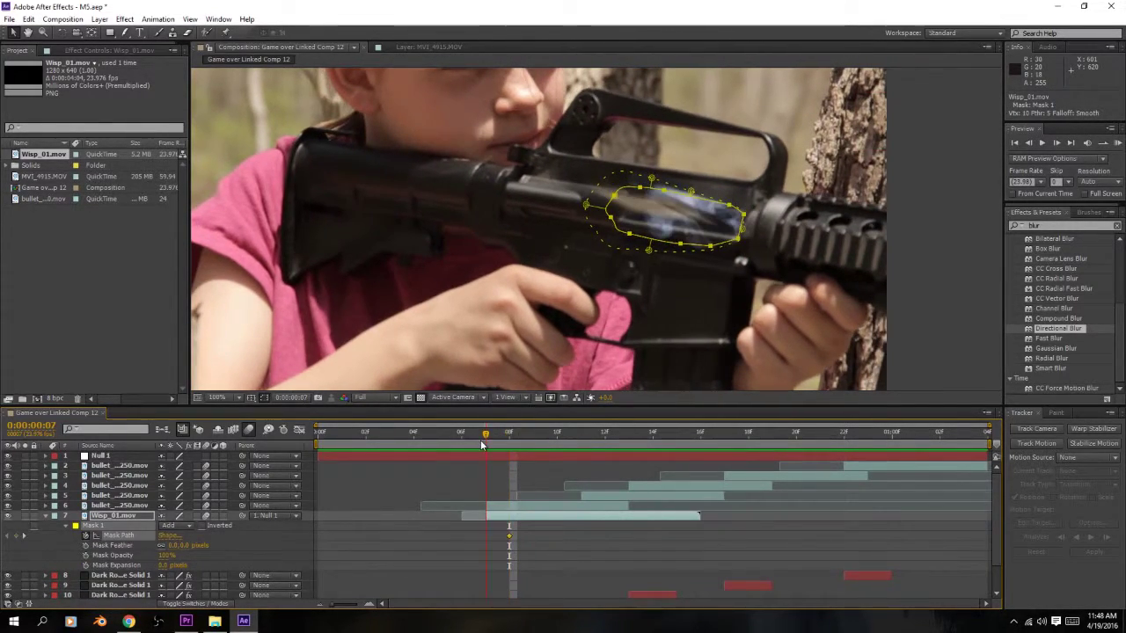
left_click(16, 535)
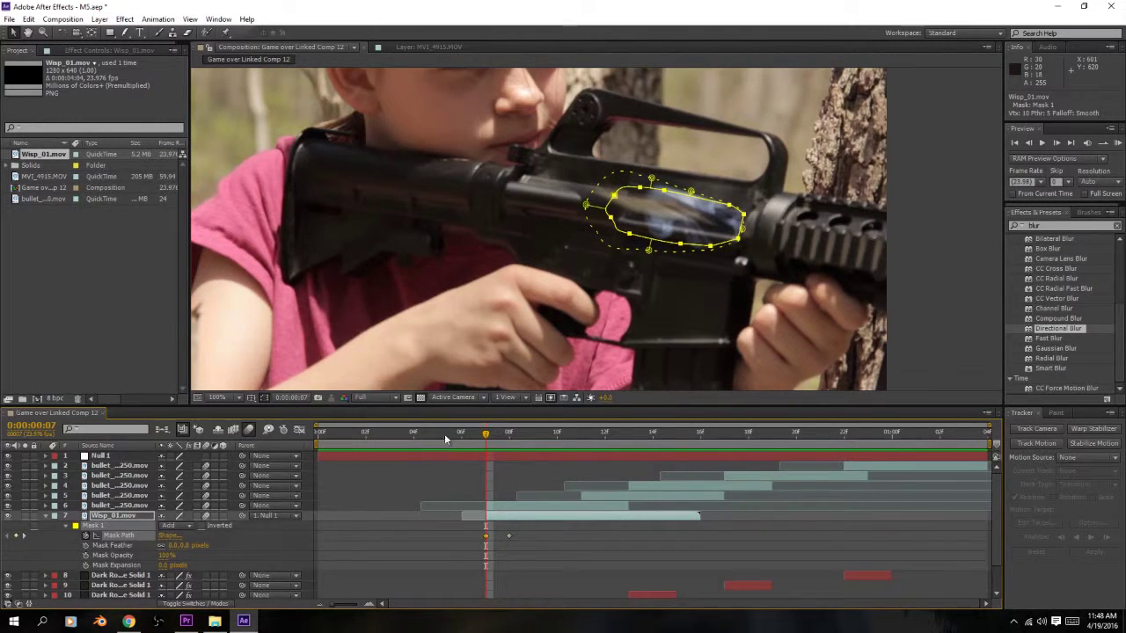
- Reshape the smoke mask at 0:00:00:08 by extending its rear end toward the stock, and preview from 0:00:00:04
left_click_drag(484, 437, 506, 436)
key("period")
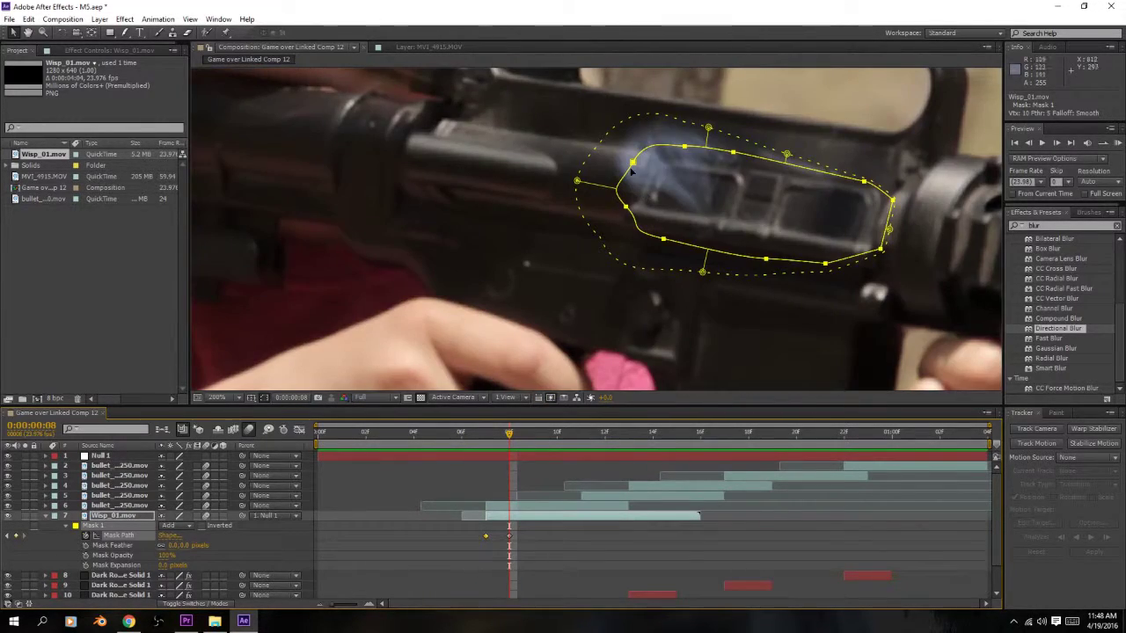
left_click_drag(526, 104, 843, 310)
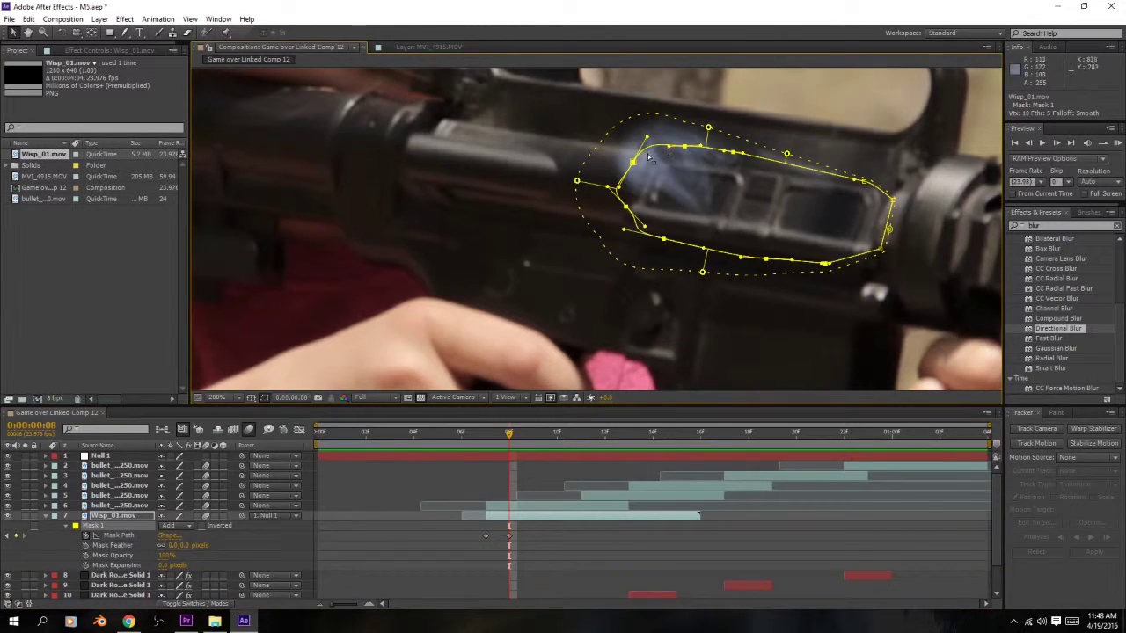
left_click_drag(633, 163, 497, 124)
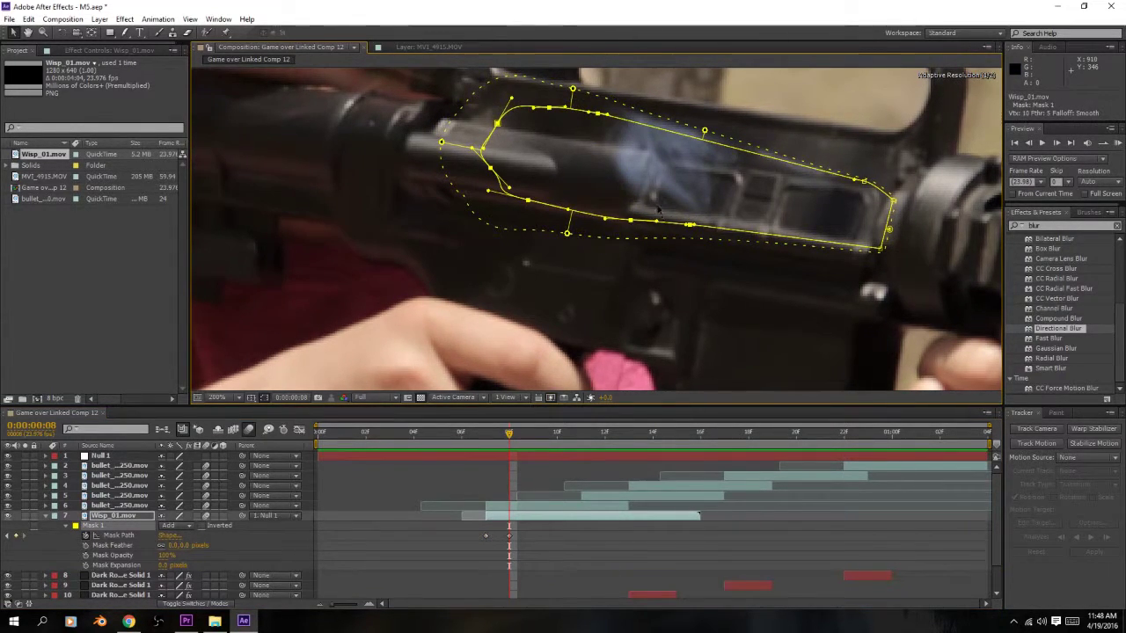
left_click_drag(690, 226, 711, 276)
left_click(677, 280)
left_click(570, 157)
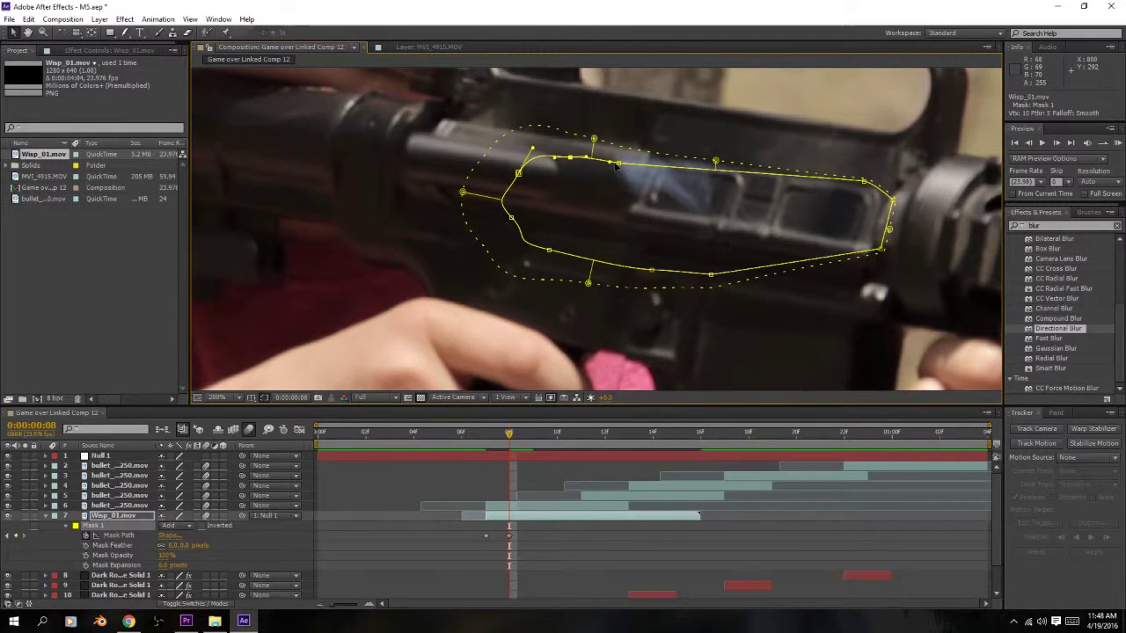
left_click_drag(620, 165, 731, 46)
scroll(684, 219, "down", 1)
left_click_drag(479, 440, 414, 433)
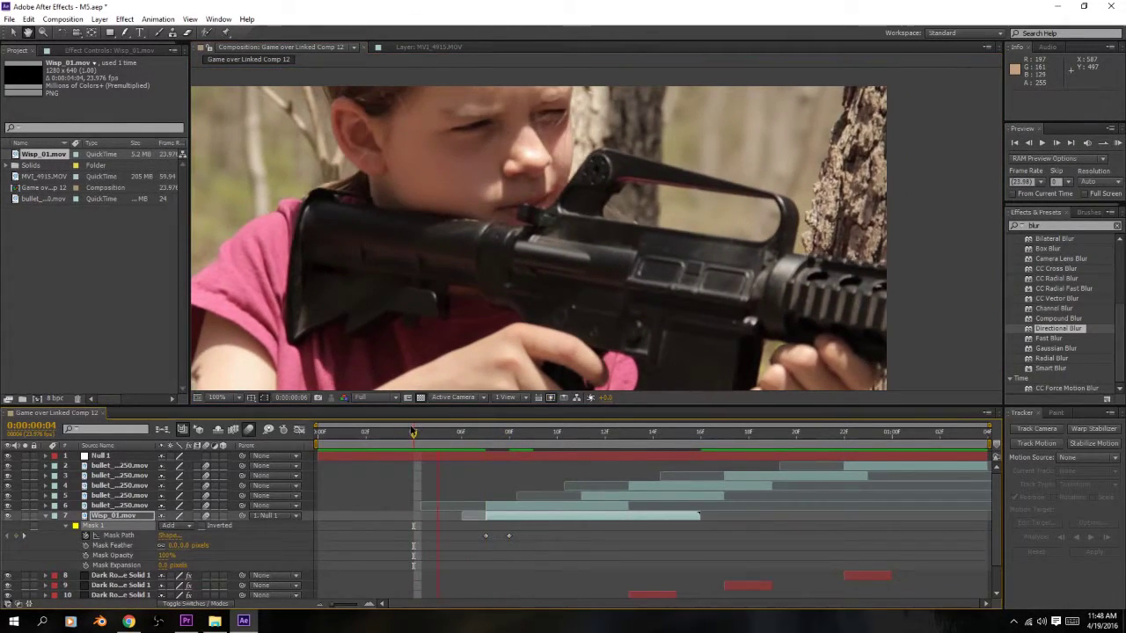
- Play back the clip from near its start to review the tracked and masked smoke wisp
left_click(366, 434)
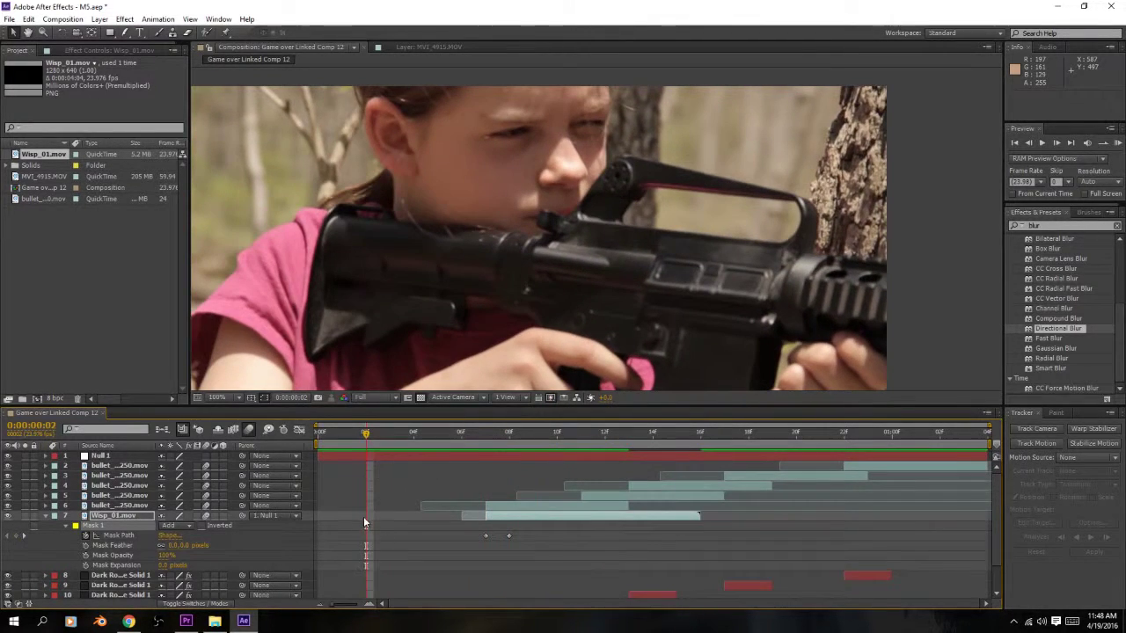
scroll(191, 545, "down", 1)
left_click(122, 595)
key("space")
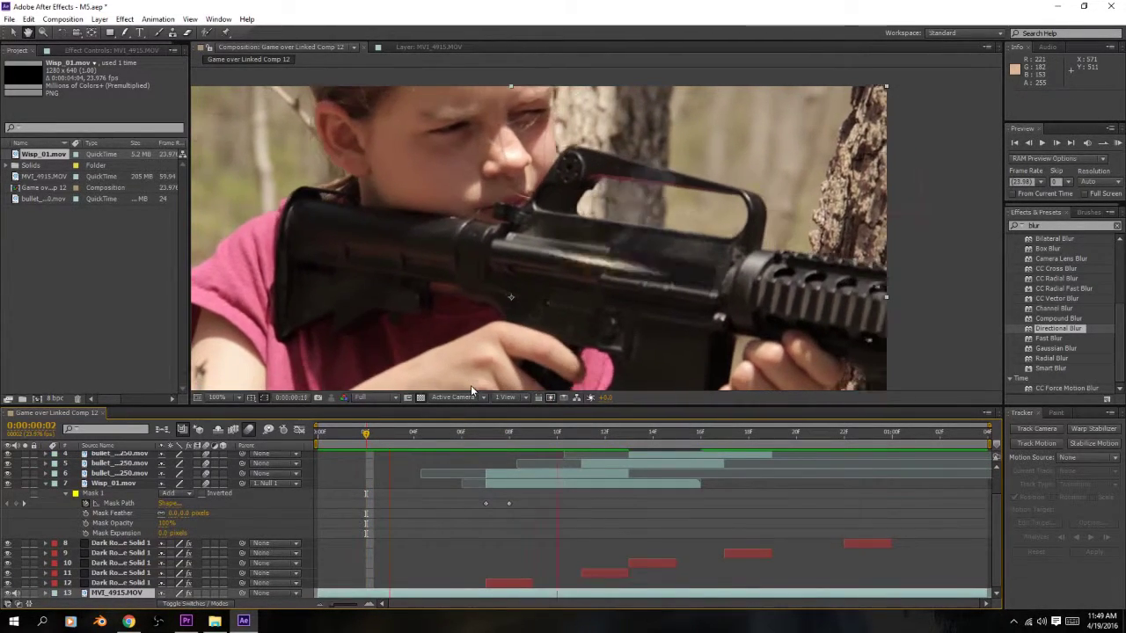
key("space")
left_click_drag(437, 433, 349, 436)
key("space")
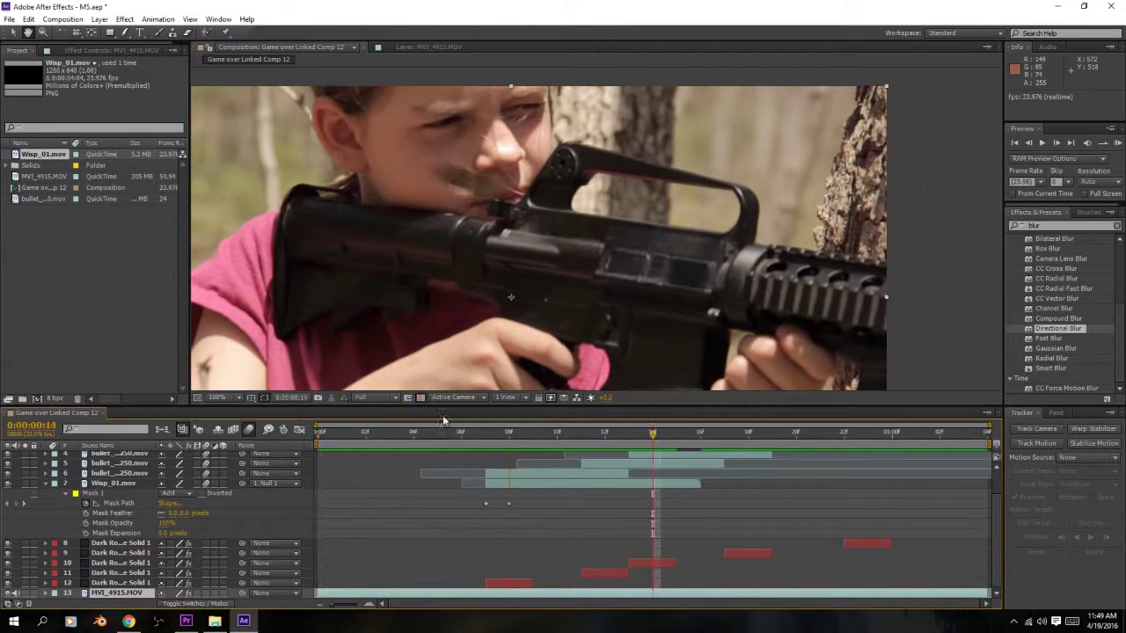
- Lower the opacity of Wisp_01.mov to about 28% at 0:00:00:07 and preview the first frames
left_click(486, 434)
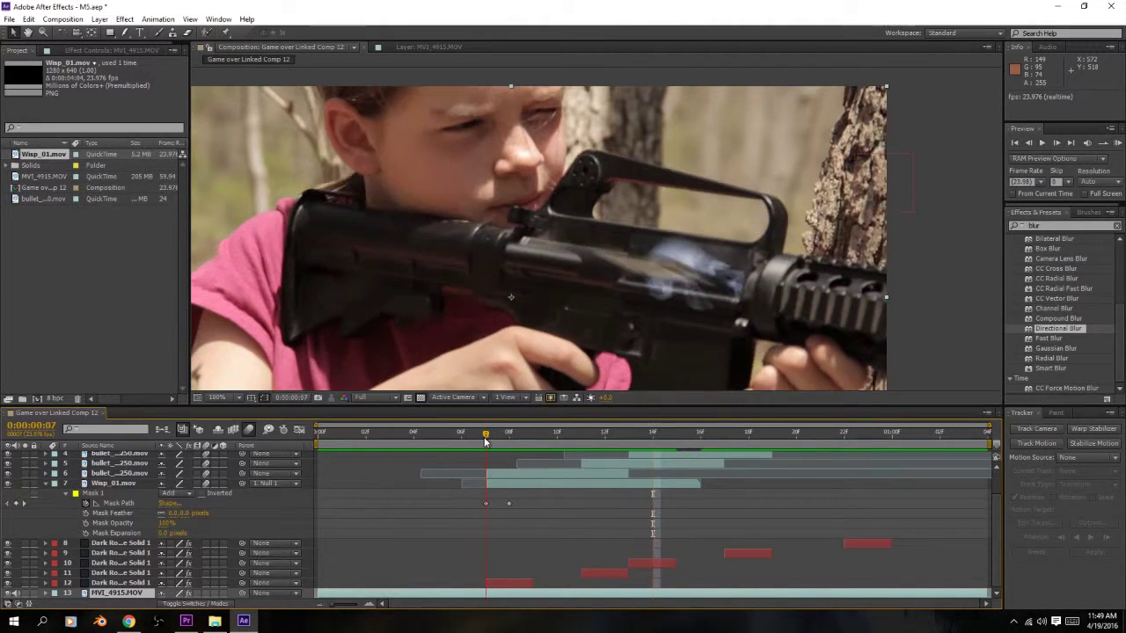
left_click(492, 486)
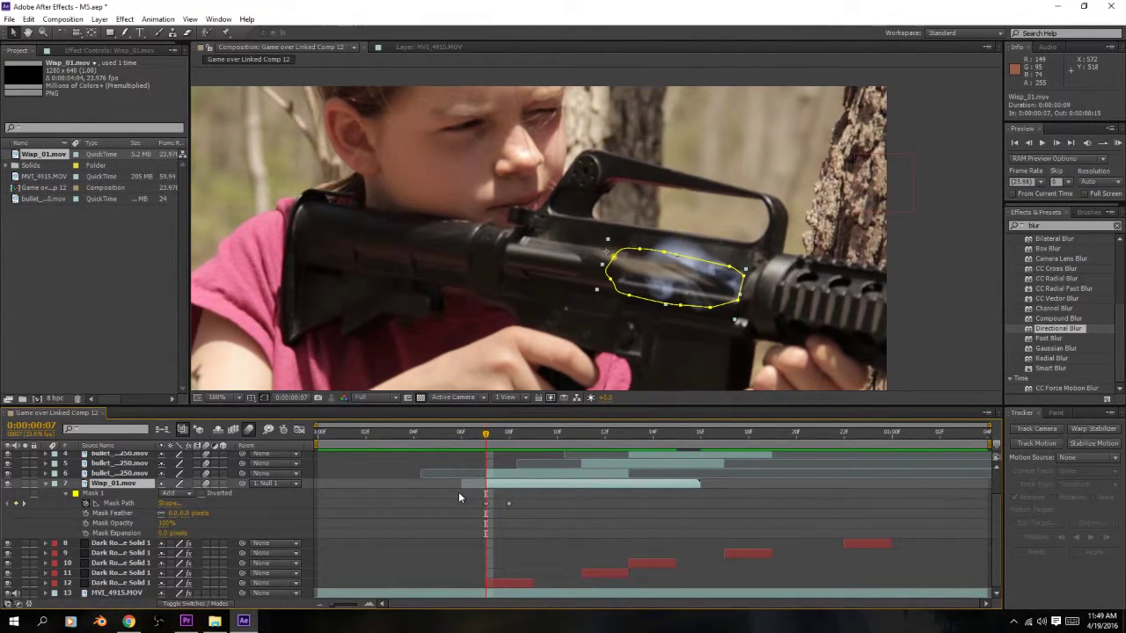
key("t")
left_click_drag(163, 526, 139, 528)
left_click(325, 429)
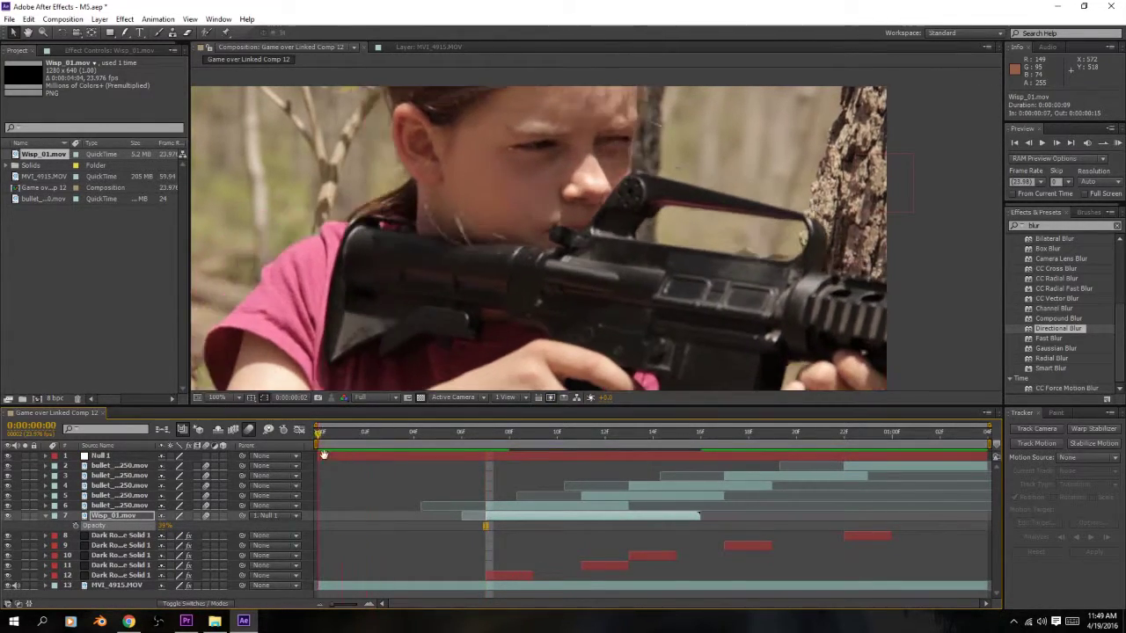
left_click_drag(326, 429, 485, 468)
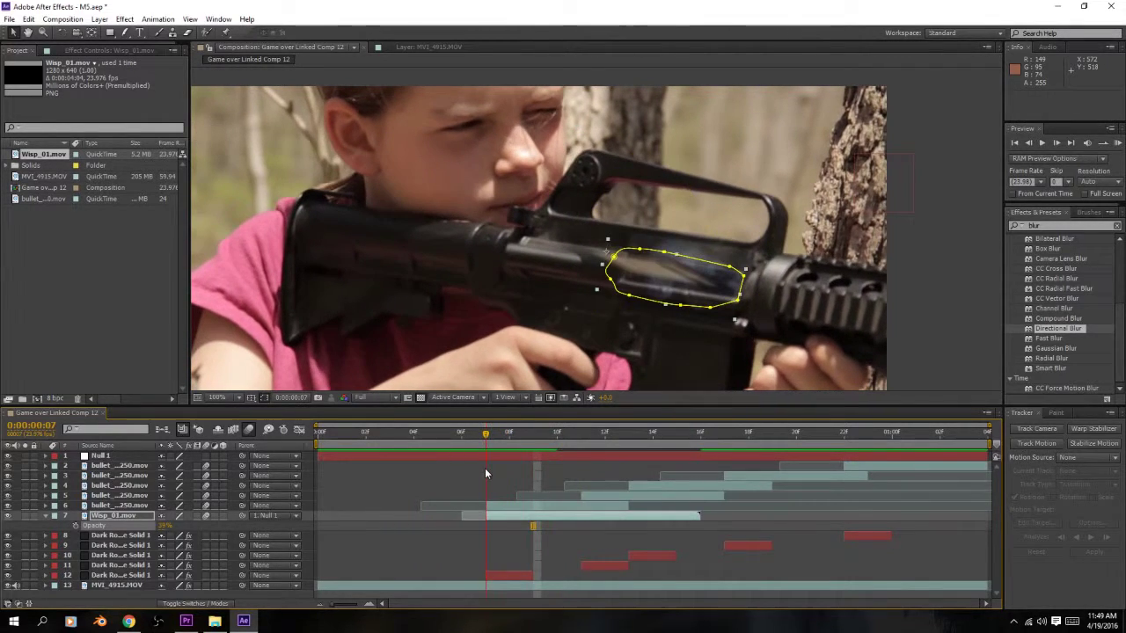
left_click(48, 525)
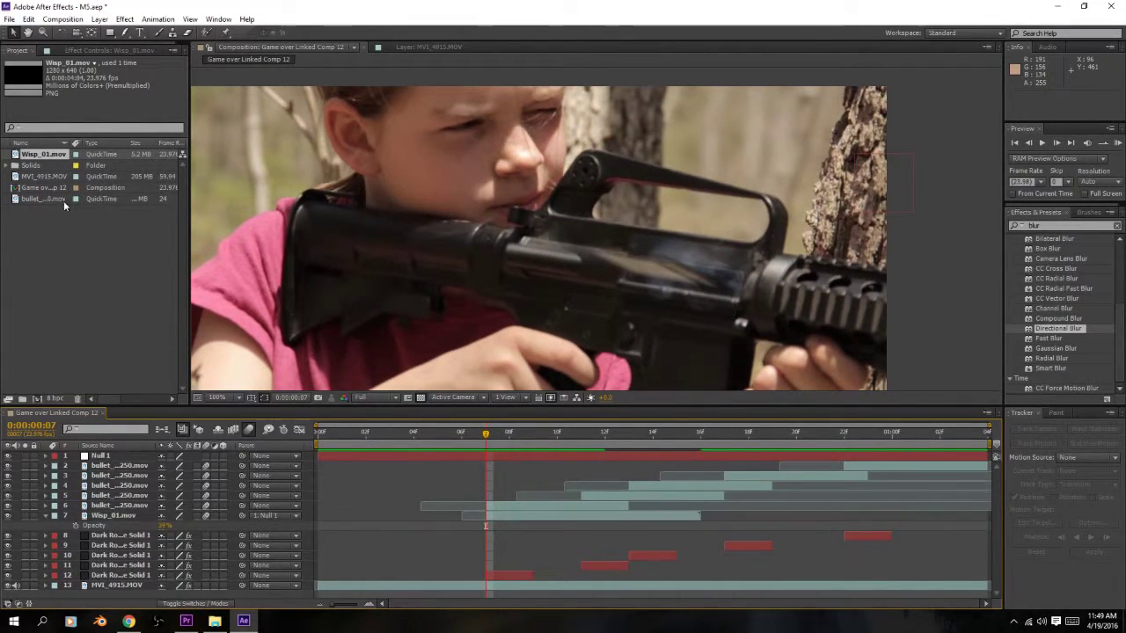
- Apply the Curves effect to Wisp_01.mov and bend its RGB curve into an S-shape with brighter highlights
left_click(101, 19)
mouse_move(124, 19)
left_click(99, 519)
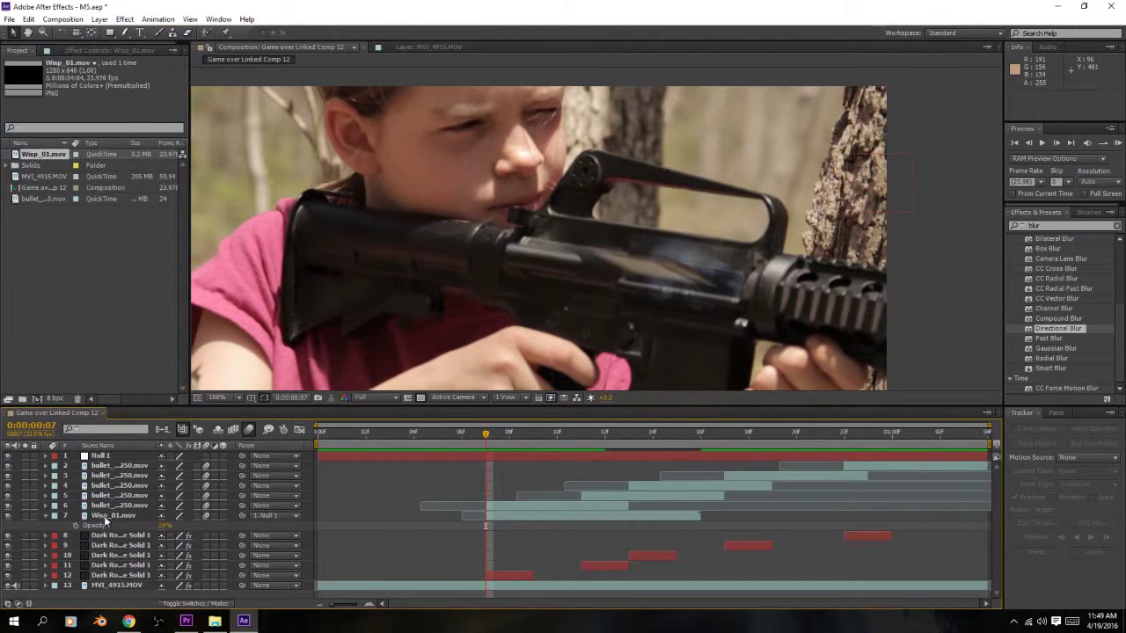
left_click(104, 517)
left_click(124, 19)
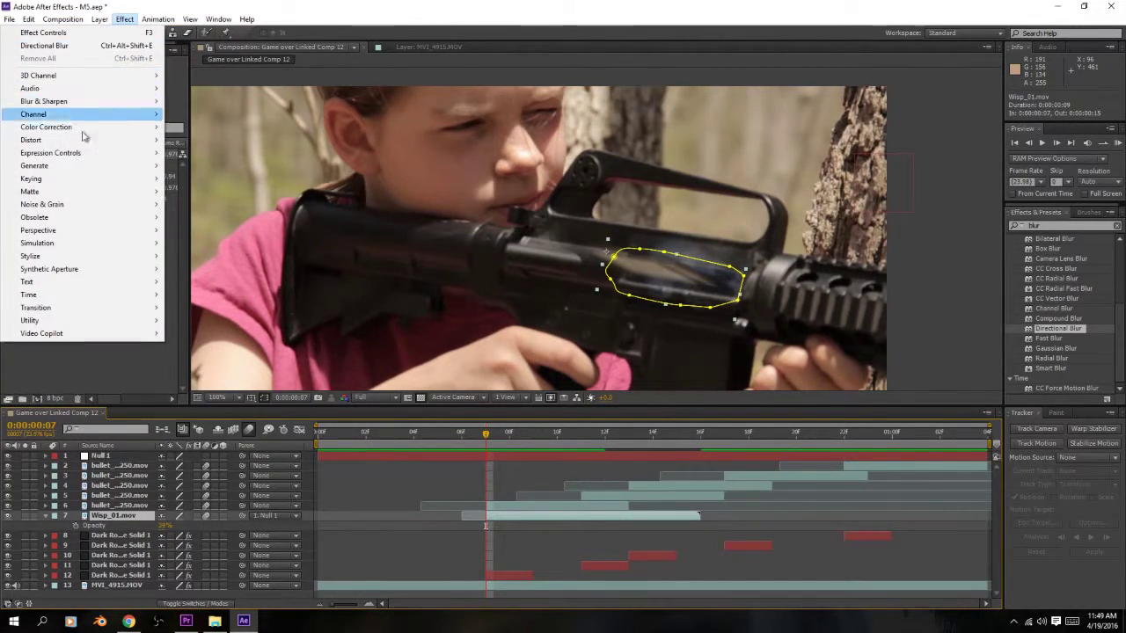
mouse_move(81, 128)
left_click(193, 359)
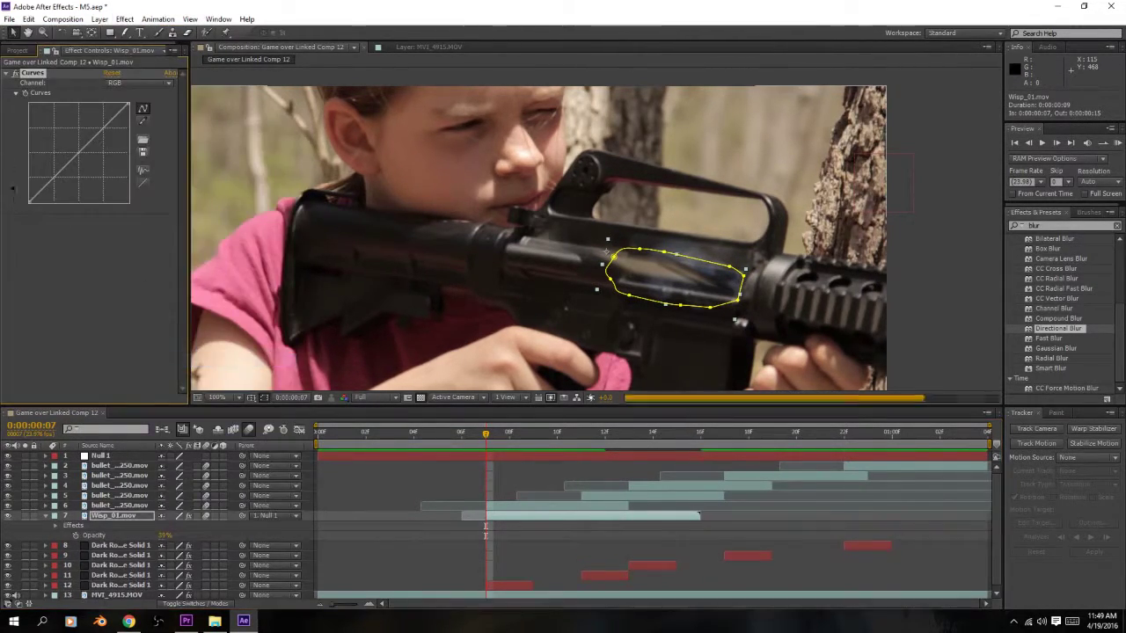
left_click_drag(101, 130, 94, 128)
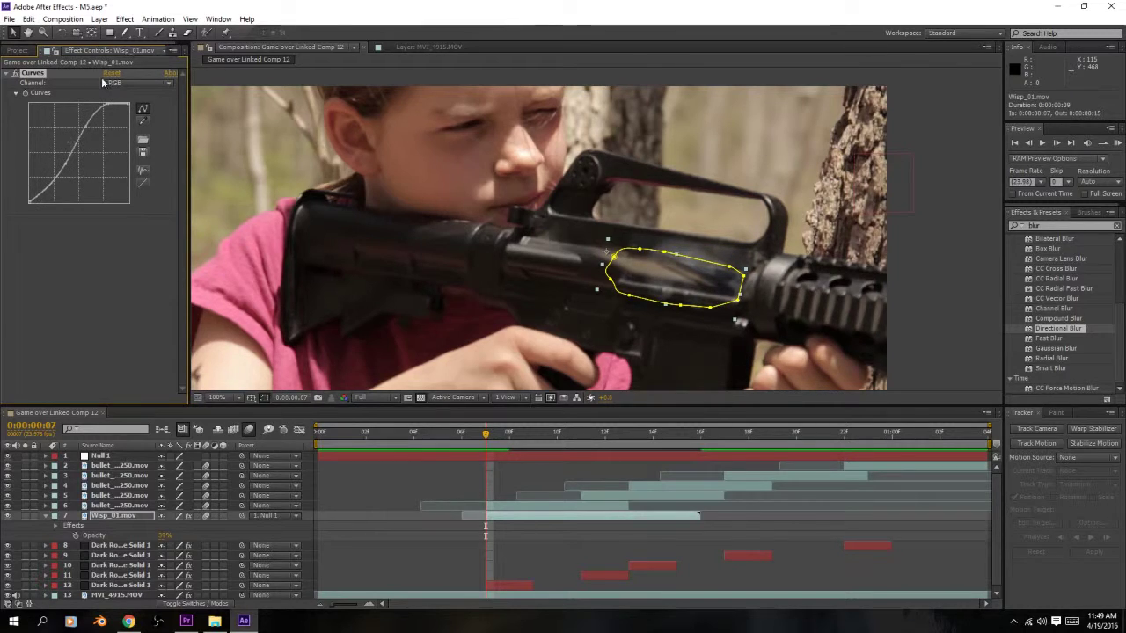
- Try reshaping the Alpha curve of Wisp_01.mov, preview the smoke and undo the last two changes
left_click(103, 82)
left_click(132, 148)
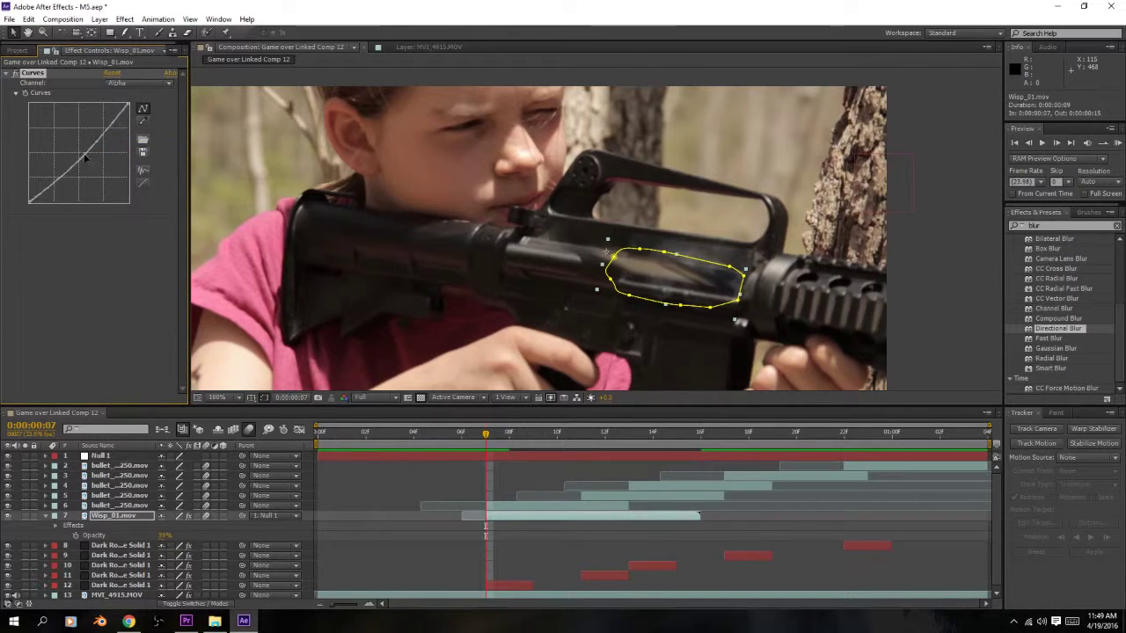
mouse_move(92, 121)
left_mouse_down()
mouse_move(116, 139)
mouse_move(114, 166)
mouse_move(122, 138)
mouse_move(98, 155)
left_mouse_up()
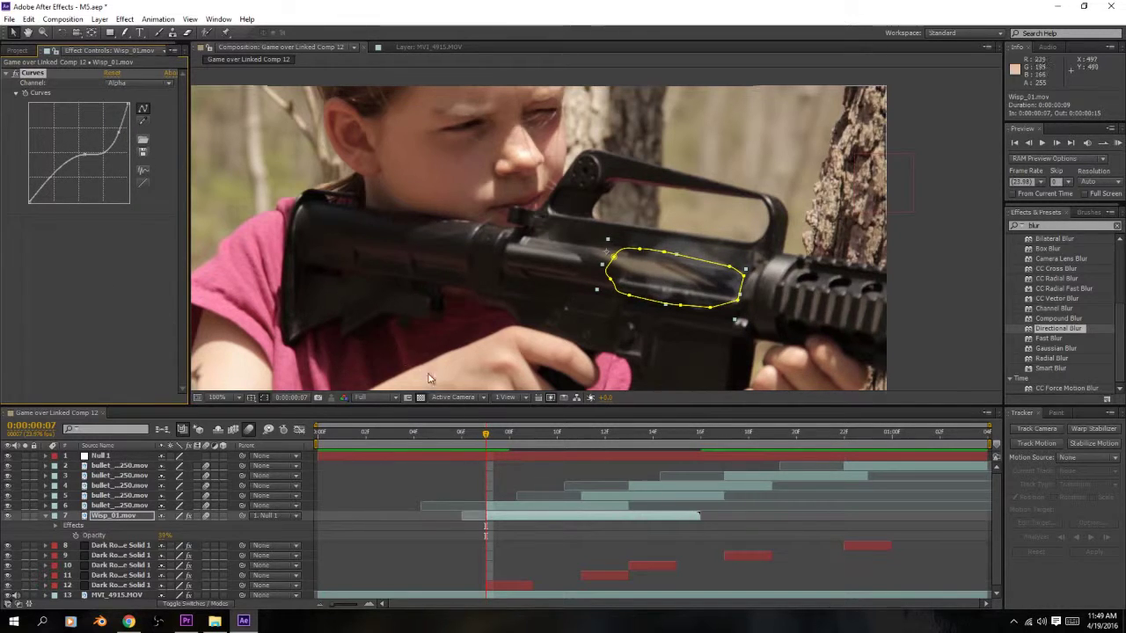
key("space")
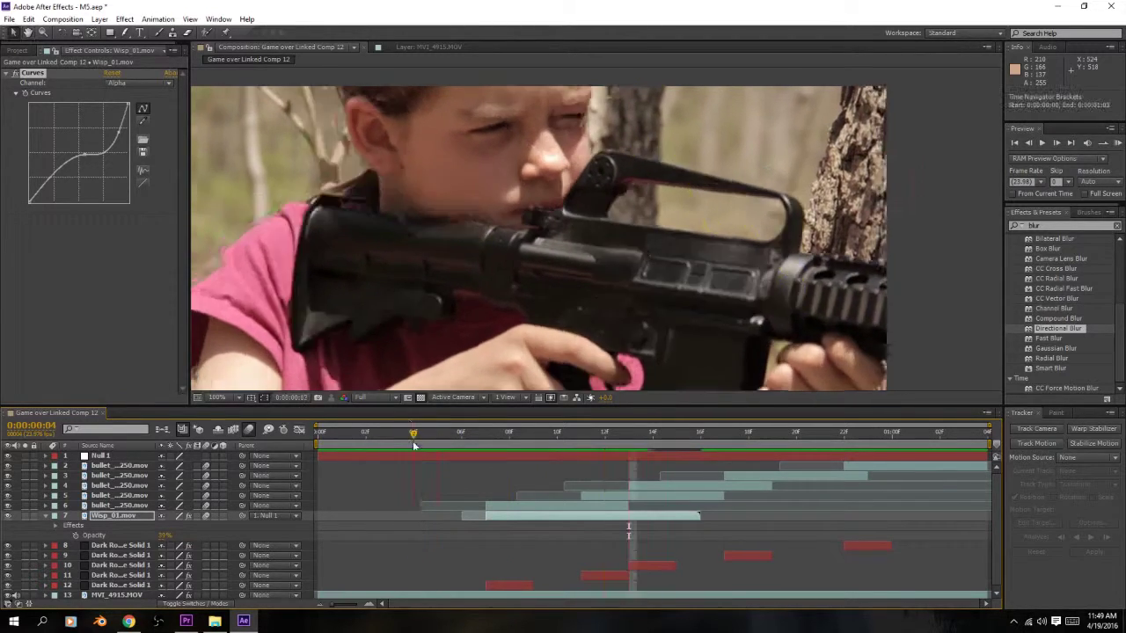
key("space")
key("ctrl+z")
key("ctrl+z")
- Duplicate Wisp_01.mov and shift the copy so that its smoke starts at 0:00:00:11
key("ctrl+d")
left_click_drag(497, 515, 592, 515)
left_click_drag(557, 434, 581, 458)
left_click_drag(588, 515, 587, 506)
scroll(111, 545, "down", 1)
key("ctrl+z")
left_click(45, 525)
left_click(113, 555)
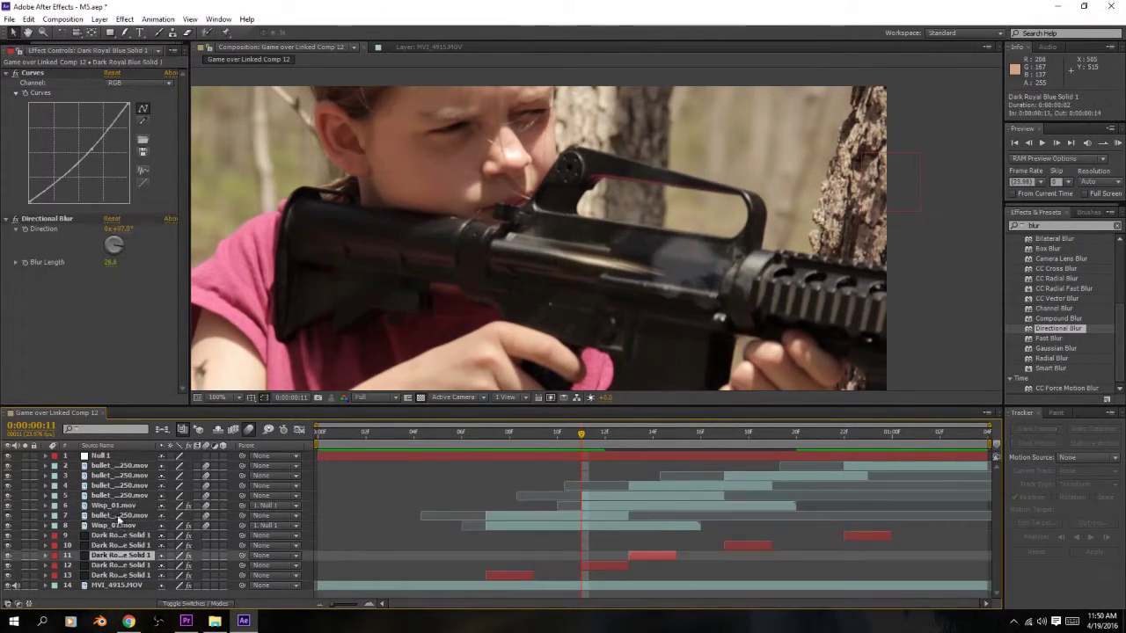
left_click(118, 515)
- At 0:00:00:11, bow the RGB curve of the second Wisp_01.mov upward and lower its opacity to 17%
left_click_drag(558, 434, 606, 466)
key("Page_Up")
key("Page_Down")
key("Page_Up")
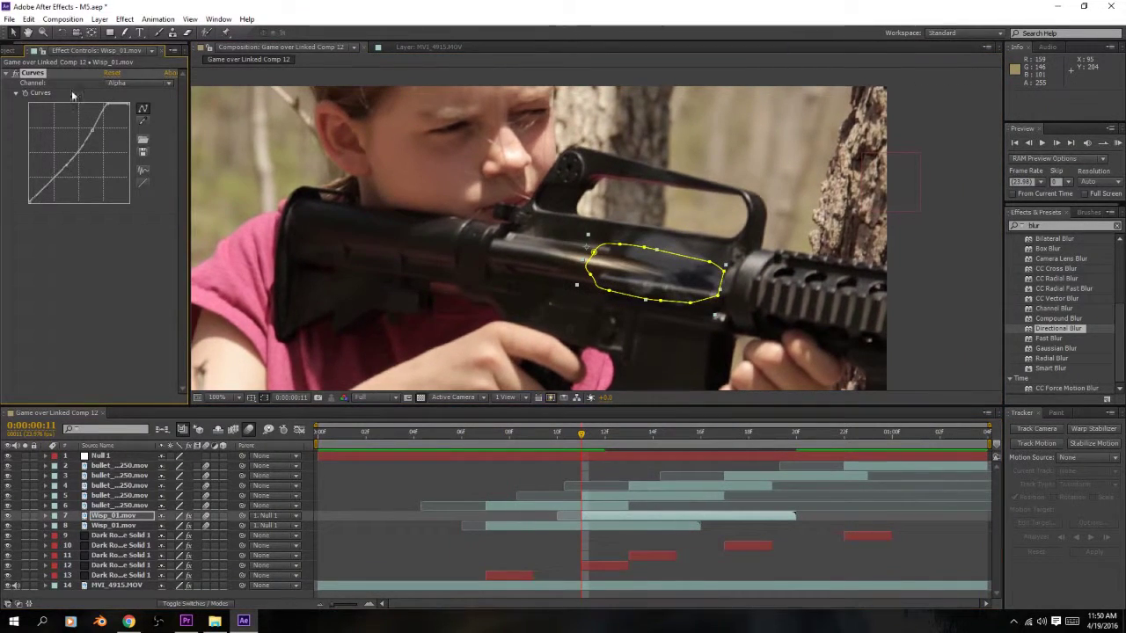
left_click(139, 83)
left_click(139, 95)
left_click_drag(85, 162, 77, 133)
key("t")
left_click_drag(164, 525, 91, 526)
- Duplicate the second Wisp_01.mov layer and shift the copy to start at 0:00:00:13
left_click_drag(319, 434, 631, 449)
key("ctrl+d")
left_click_drag(592, 515, 639, 515)
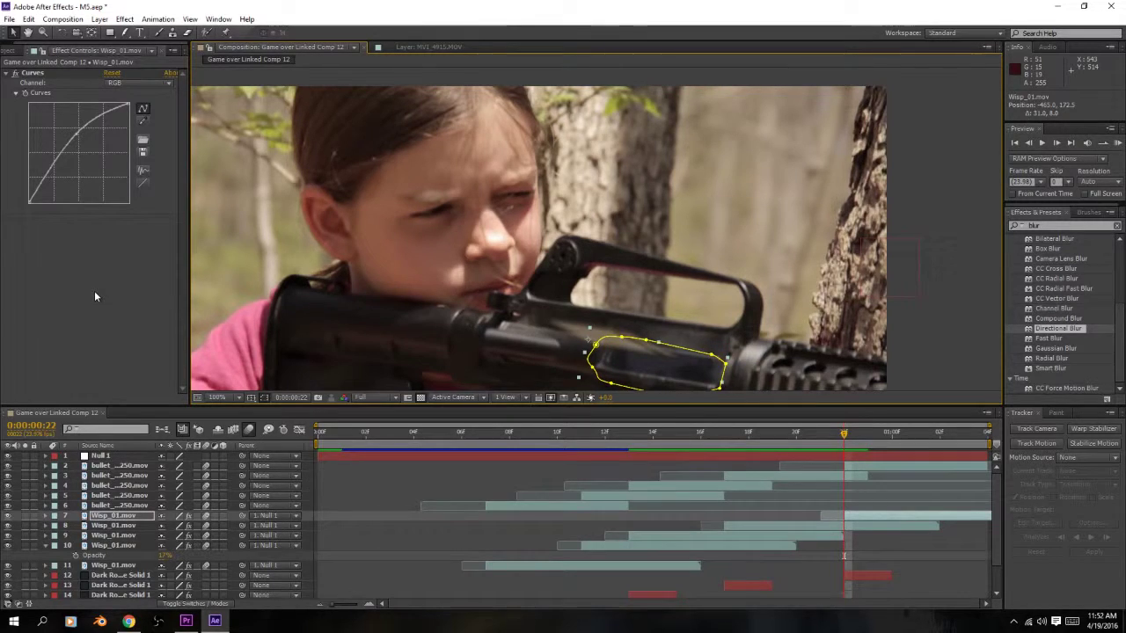
- Import the muzzle flash image frount 4 from the MUZZLE FLASHES folder inside FX
left_click(7, 50)
double_click(62, 310)
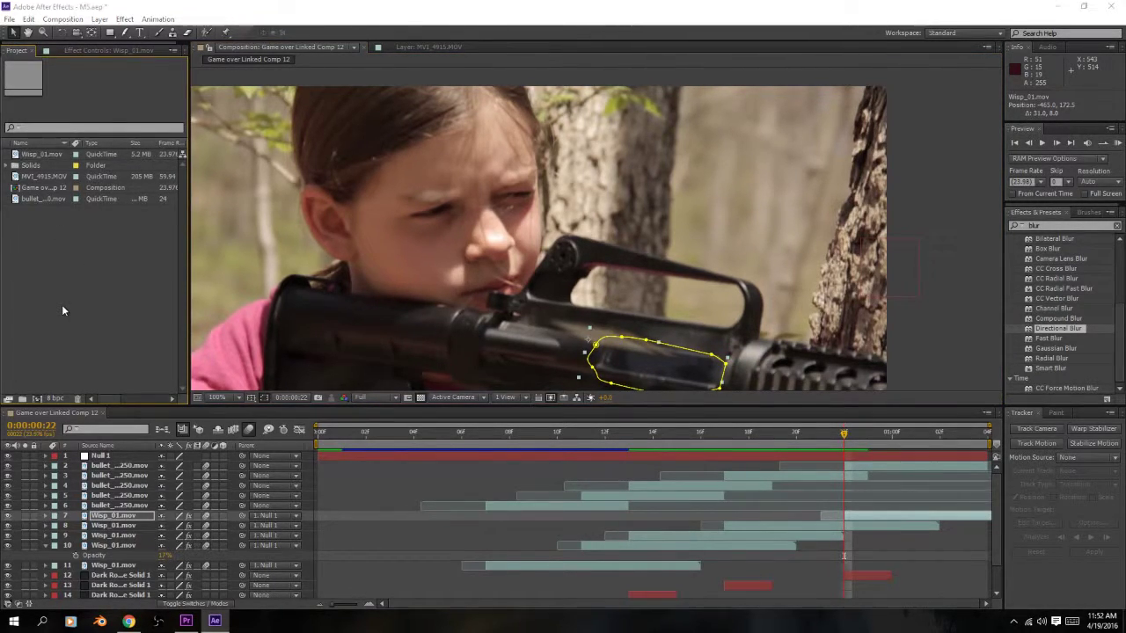
left_click(143, 54)
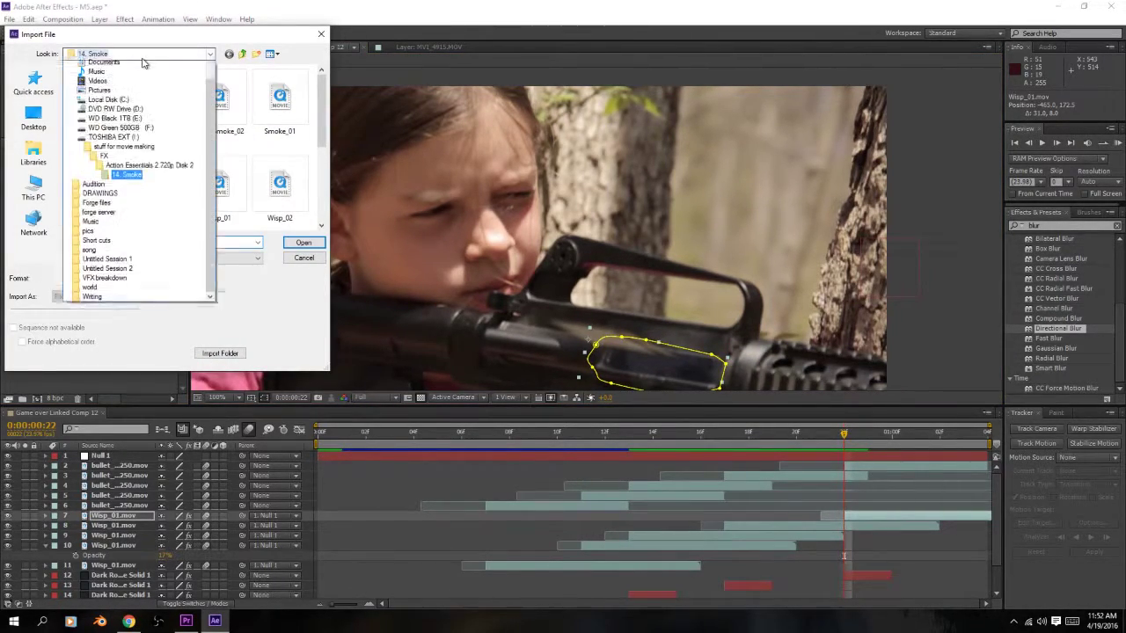
left_click(116, 206)
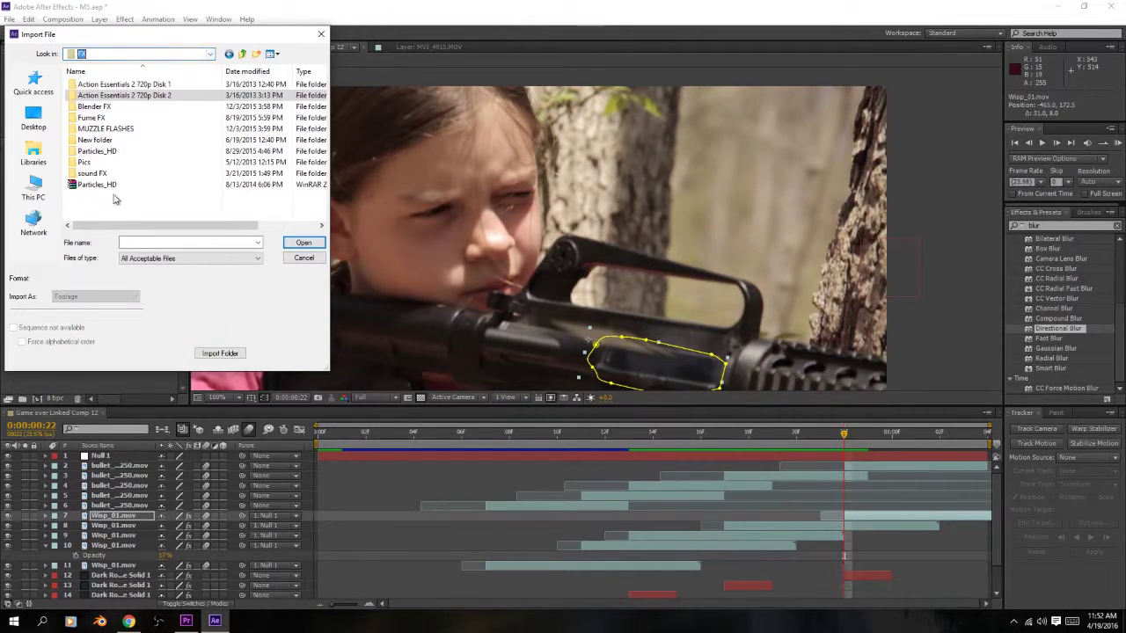
double_click(113, 132)
scroll(113, 132, "down", 3)
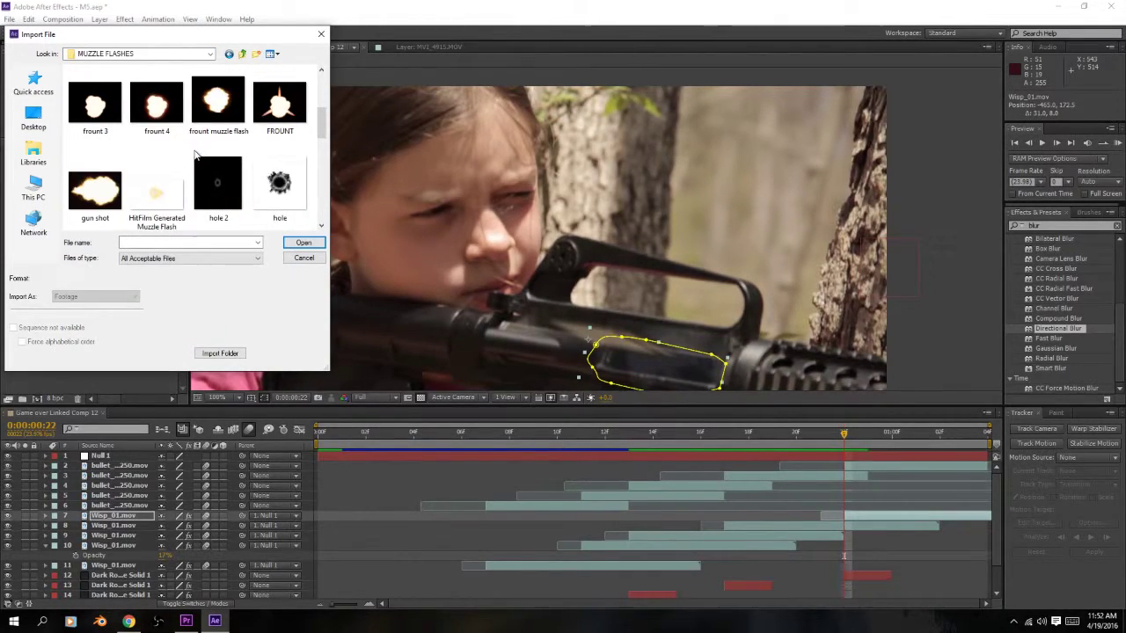
double_click(143, 123)
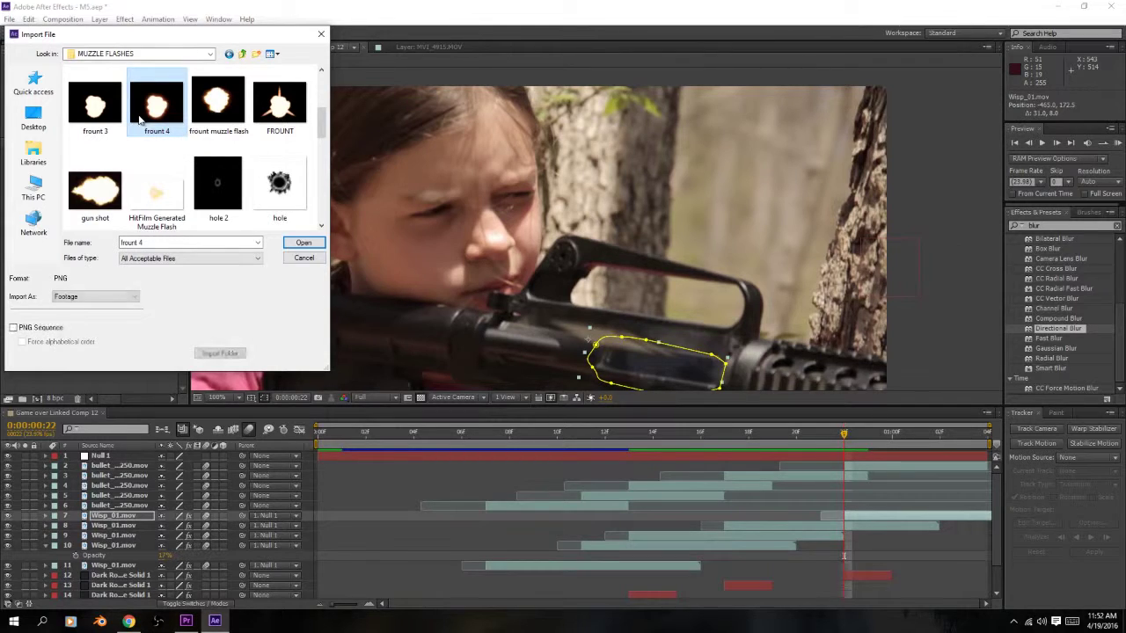
left_click(55, 355)
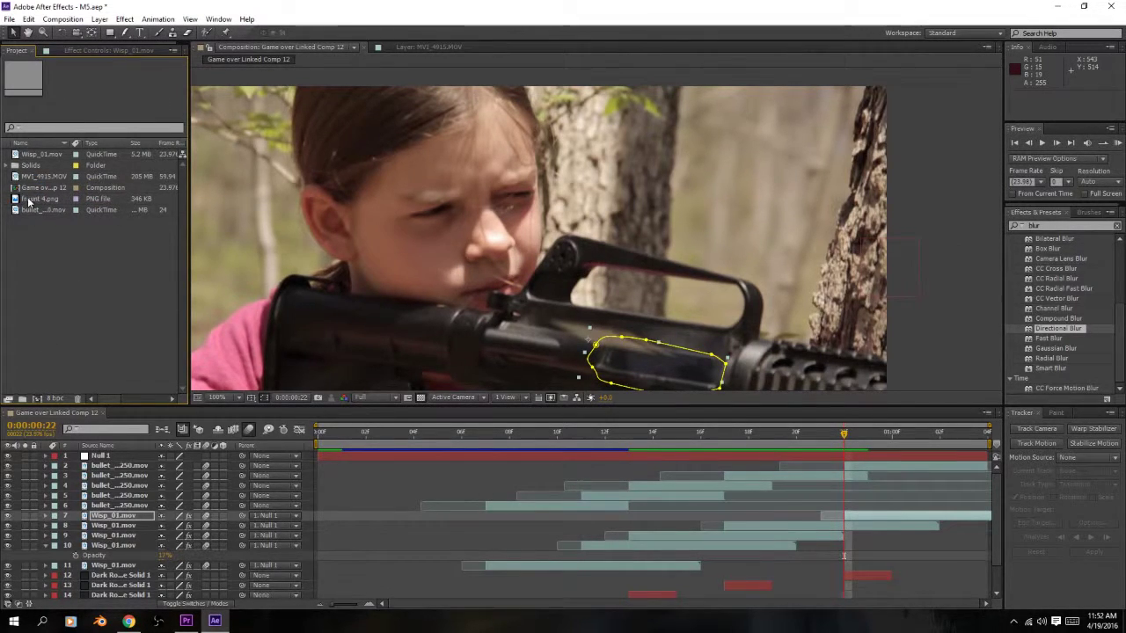
- Add frount 4.png to the composition as the top layer, over the rifle's muzzle end
left_click_drag(27, 200, 753, 257)
left_click_drag(731, 267, 593, 206)
scroll(507, 282, "down", 1)
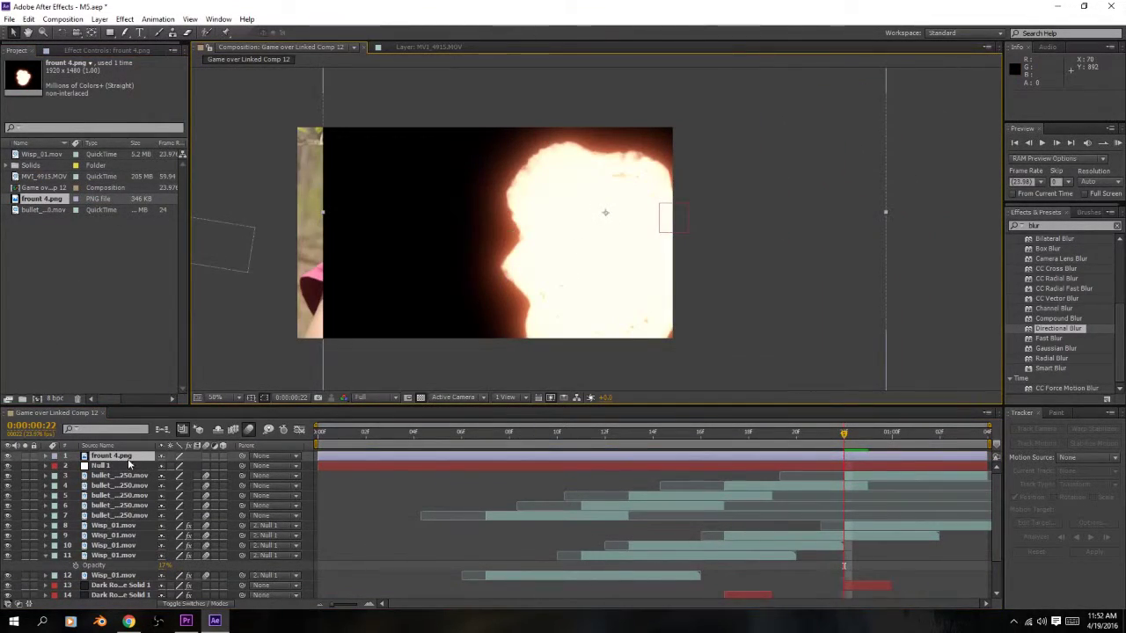
- Set the blending mode of frount 4.png to Add and move the flash just beyond the frame's muzzle-side edge
key("F4")
left_click(170, 456)
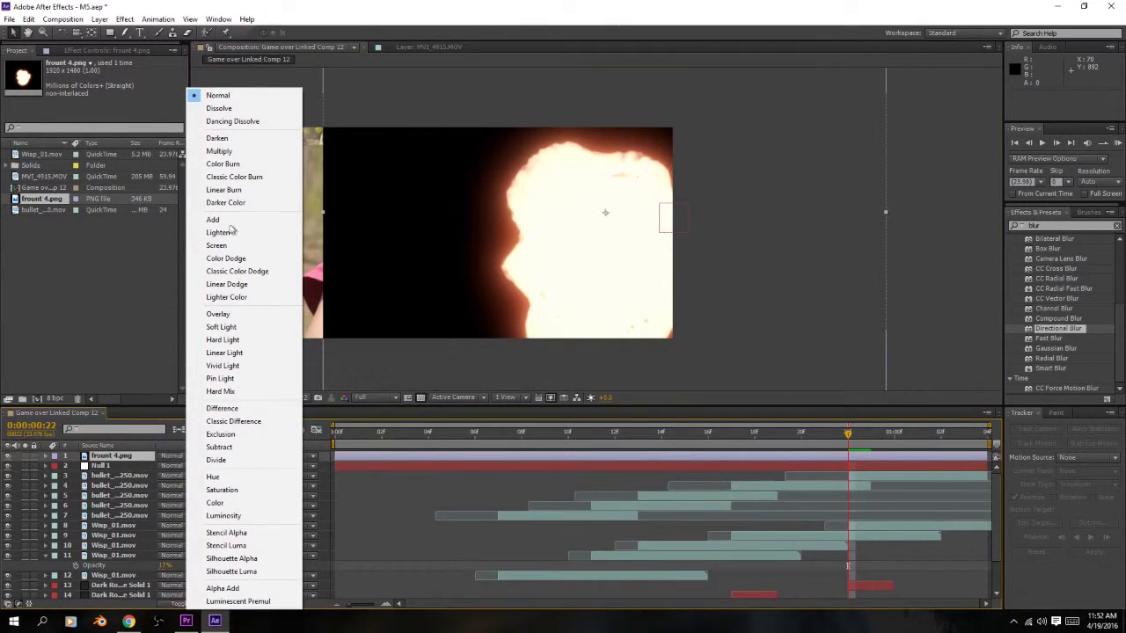
left_click(213, 220)
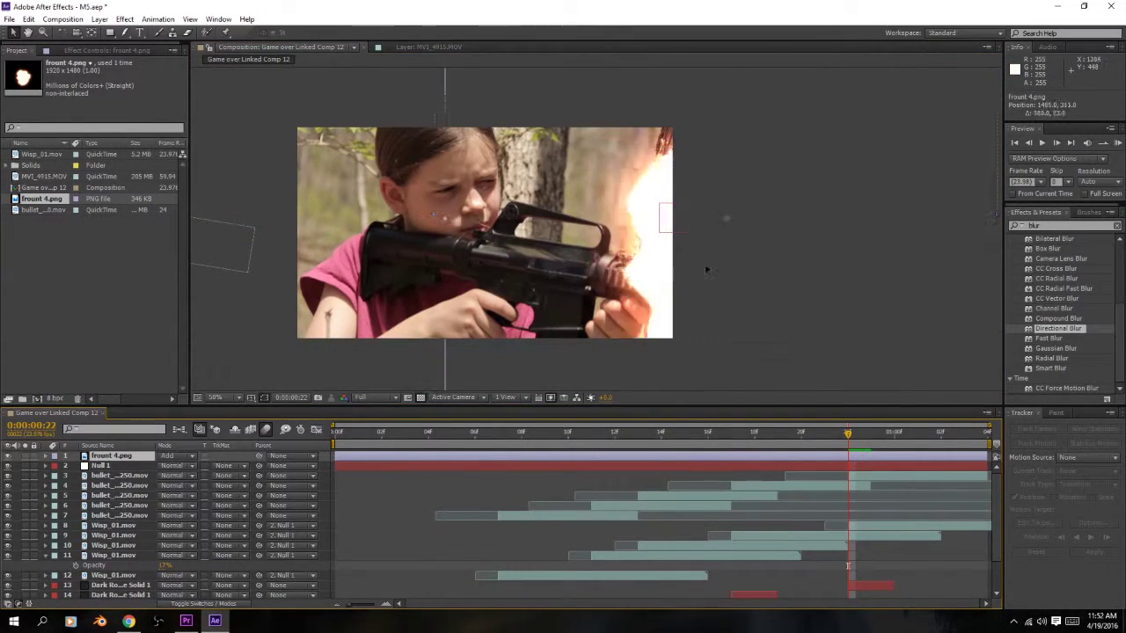
left_click_drag(710, 275, 721, 289)
- Apply the Glow effect to frount 4.png and trim the layer to the single frame at 0:00:00:22
left_click(1081, 225)
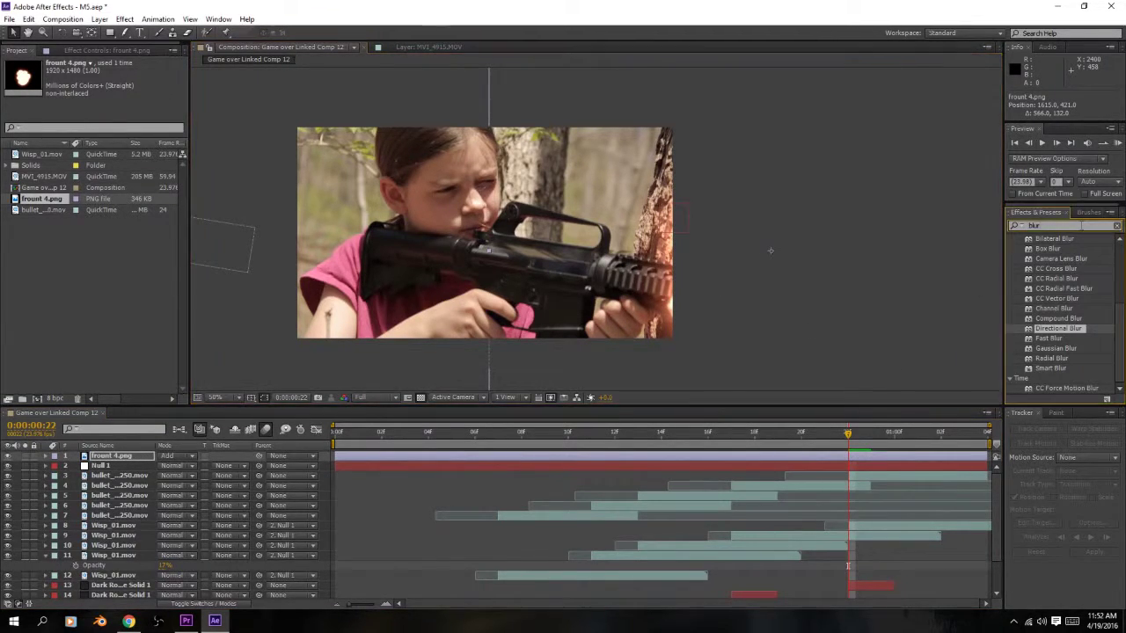
type("glow")
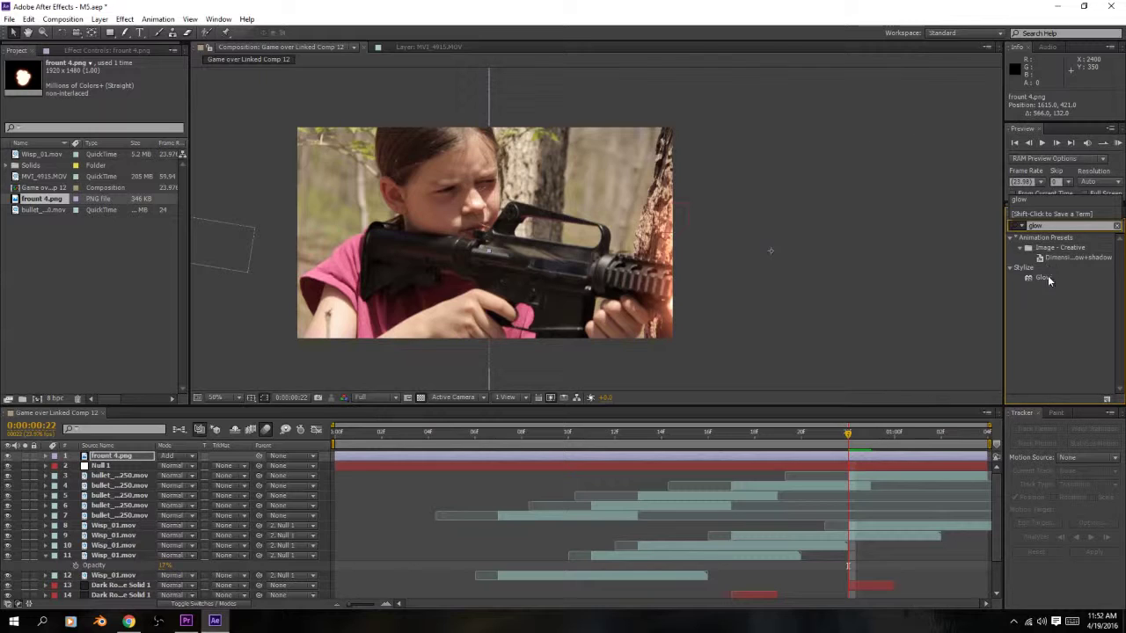
left_click(1043, 278)
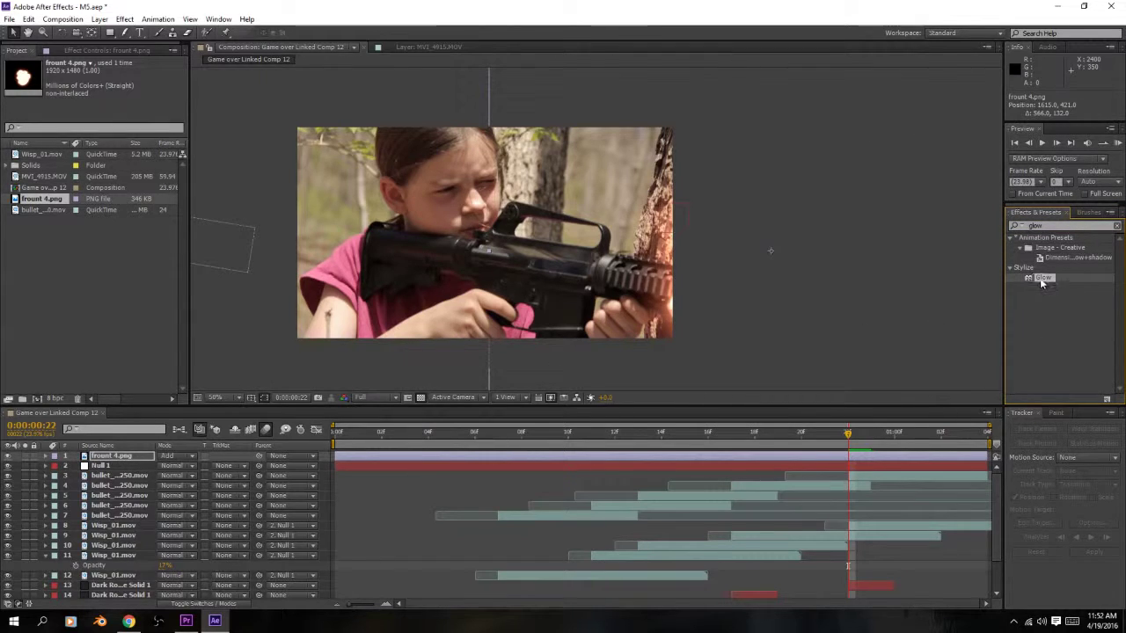
left_click_drag(1043, 278, 404, 462)
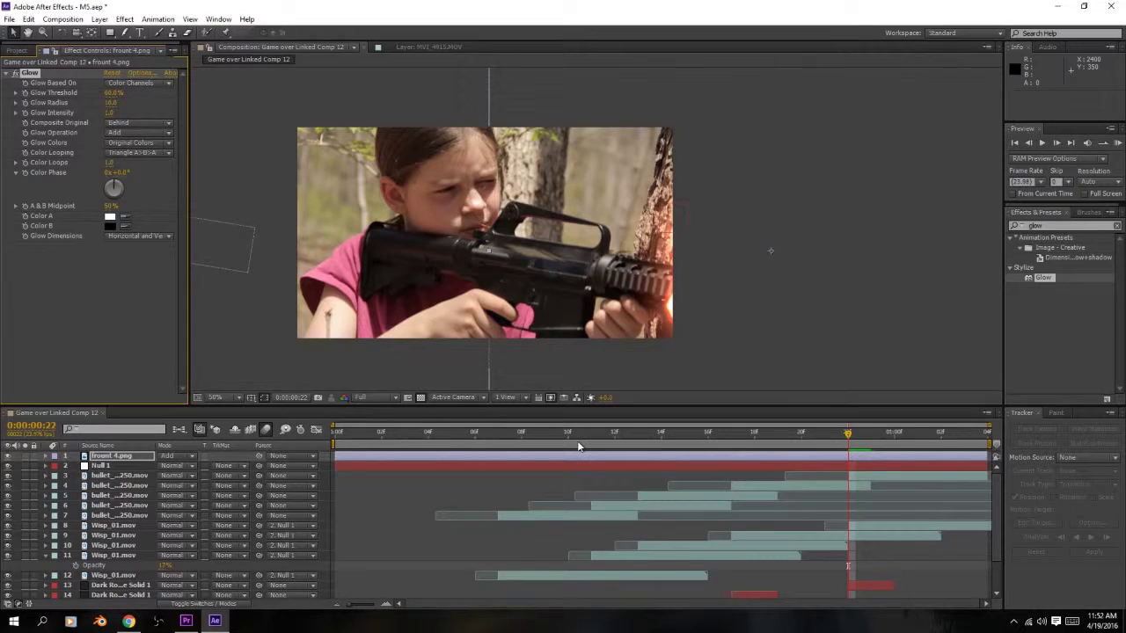
key("alt+[")
key("alt+]")
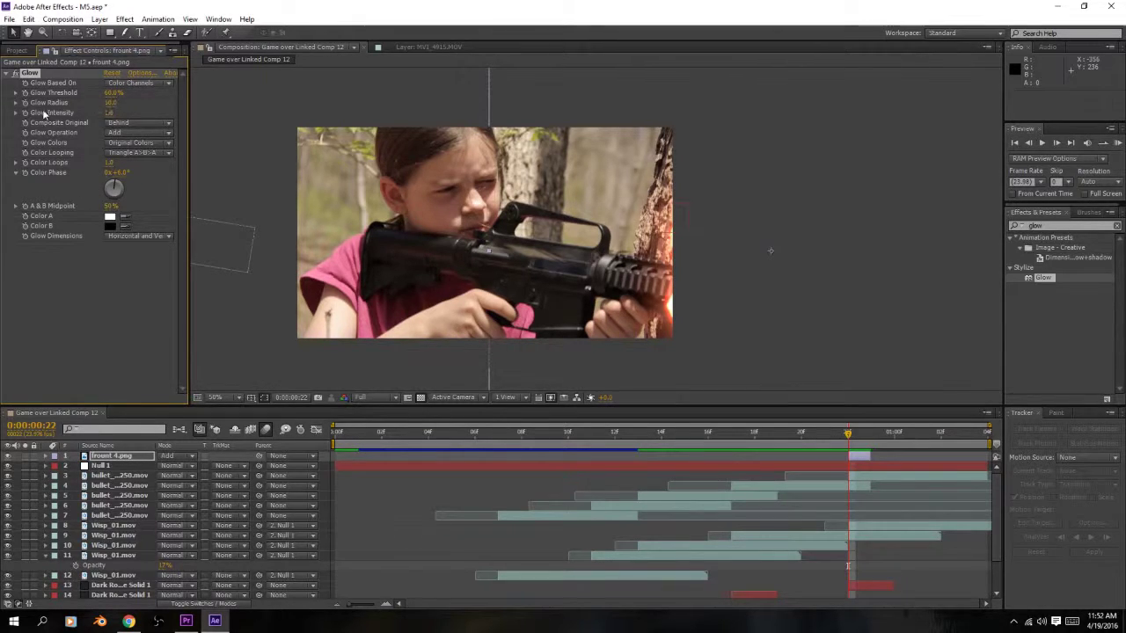
- Increase the Glow Radius of frount 4.png to about 380 and scrub across the flash frame
left_click_drag(113, 103, 221, 117)
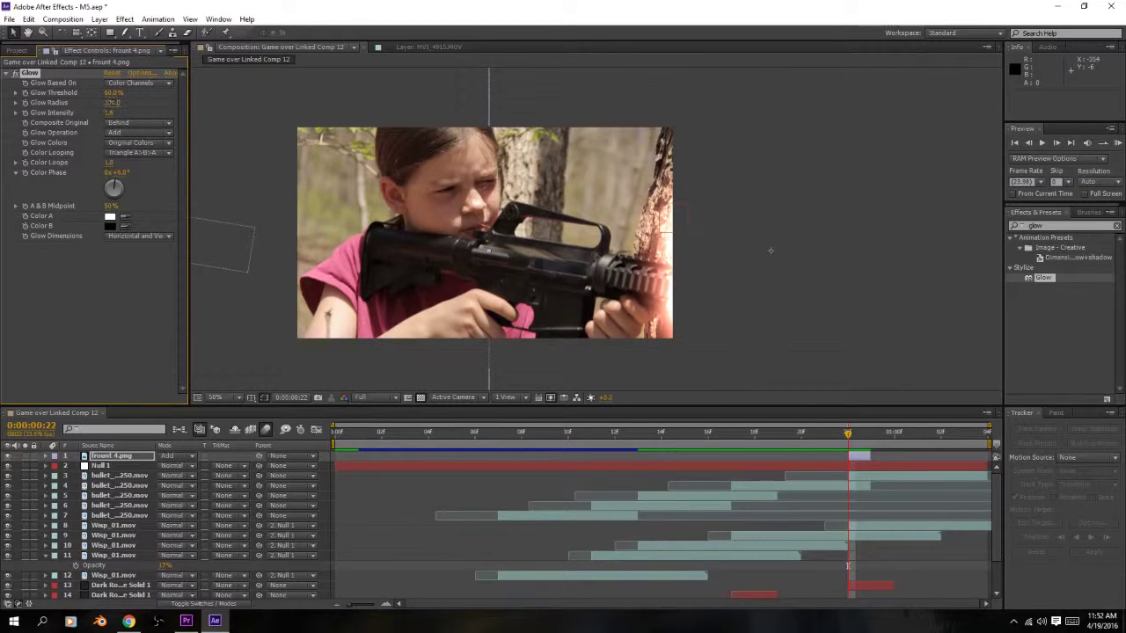
left_click_drag(112, 103, 163, 103)
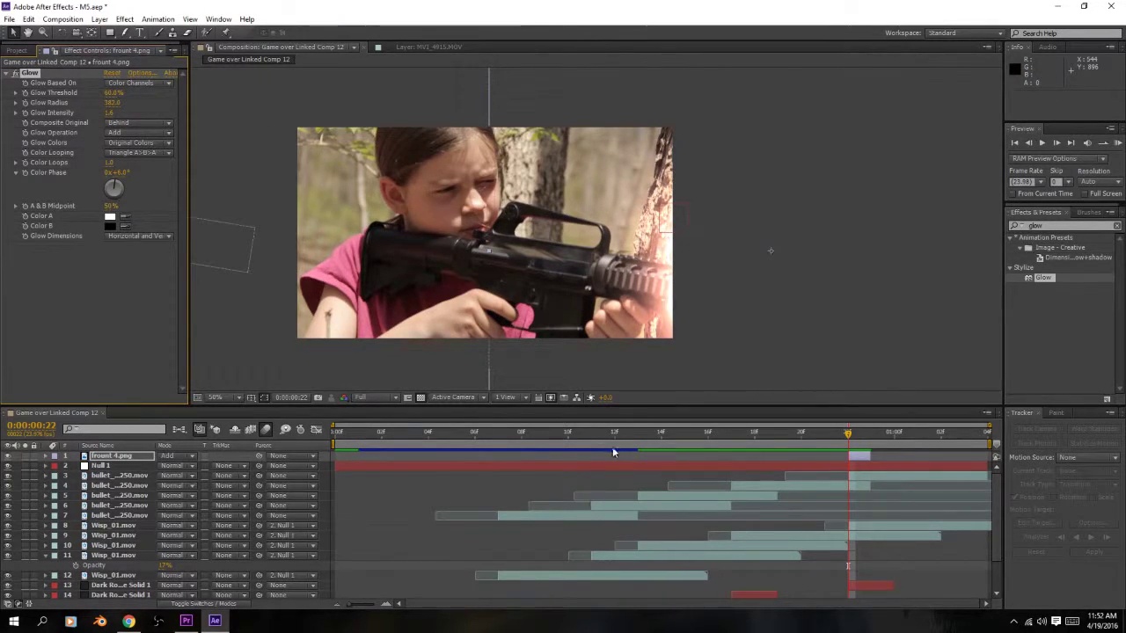
left_click_drag(792, 432, 859, 469)
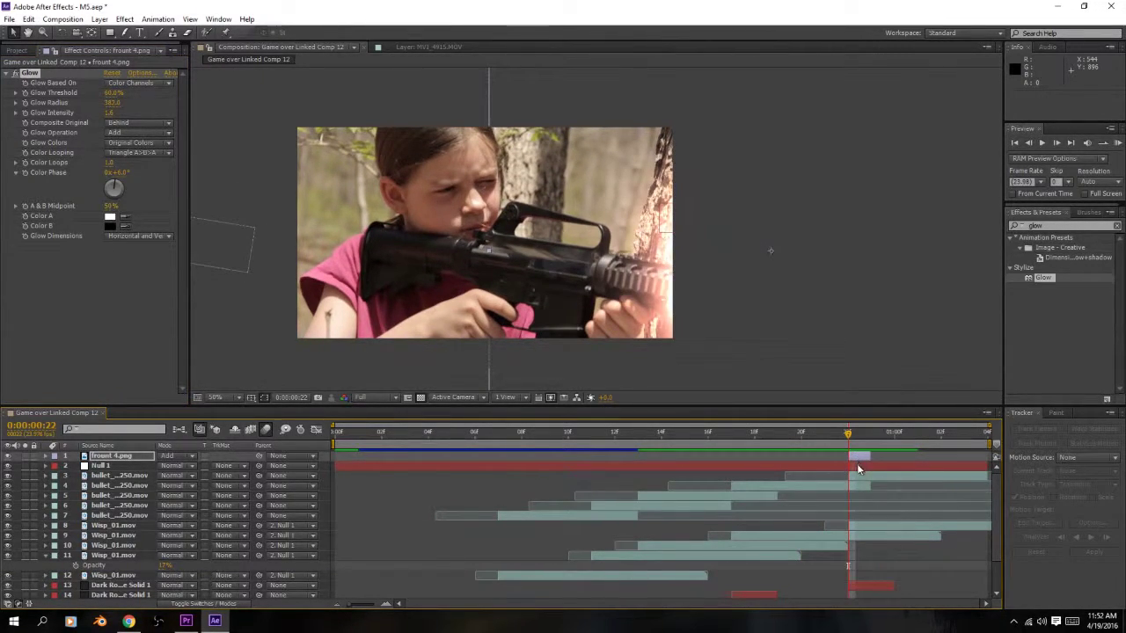
key("ctrl+d")
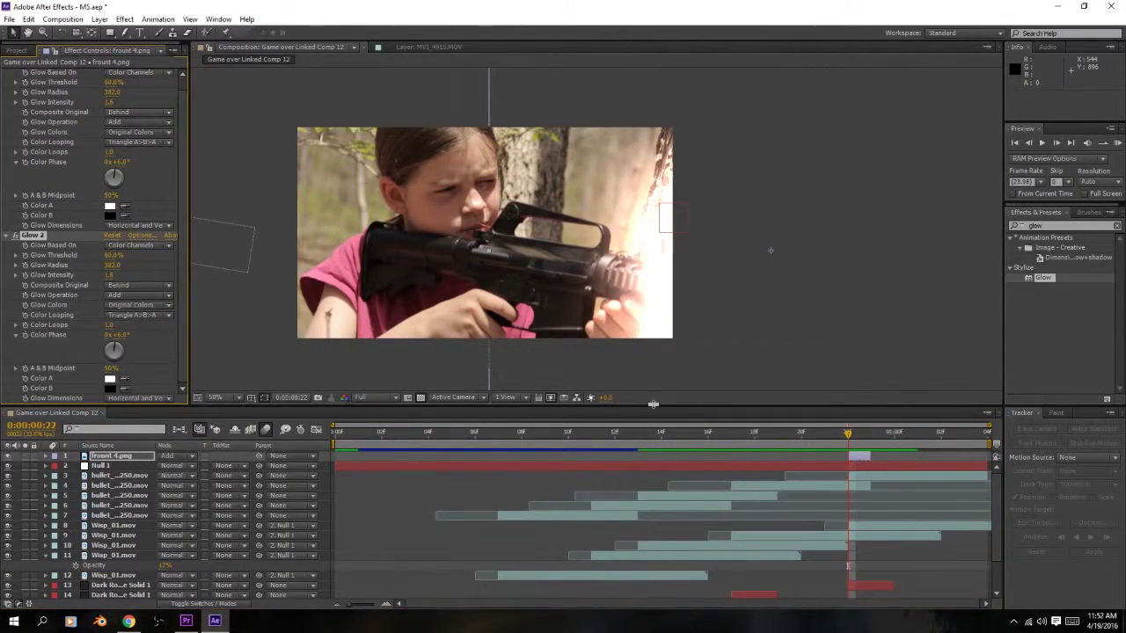
double_click(855, 462)
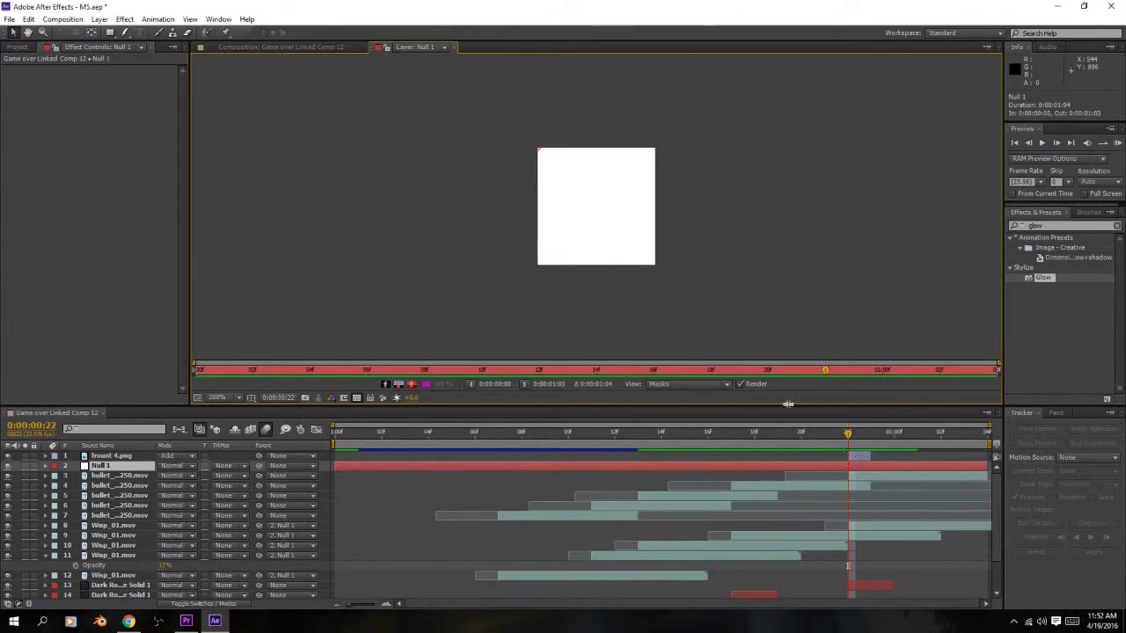
left_click(454, 48)
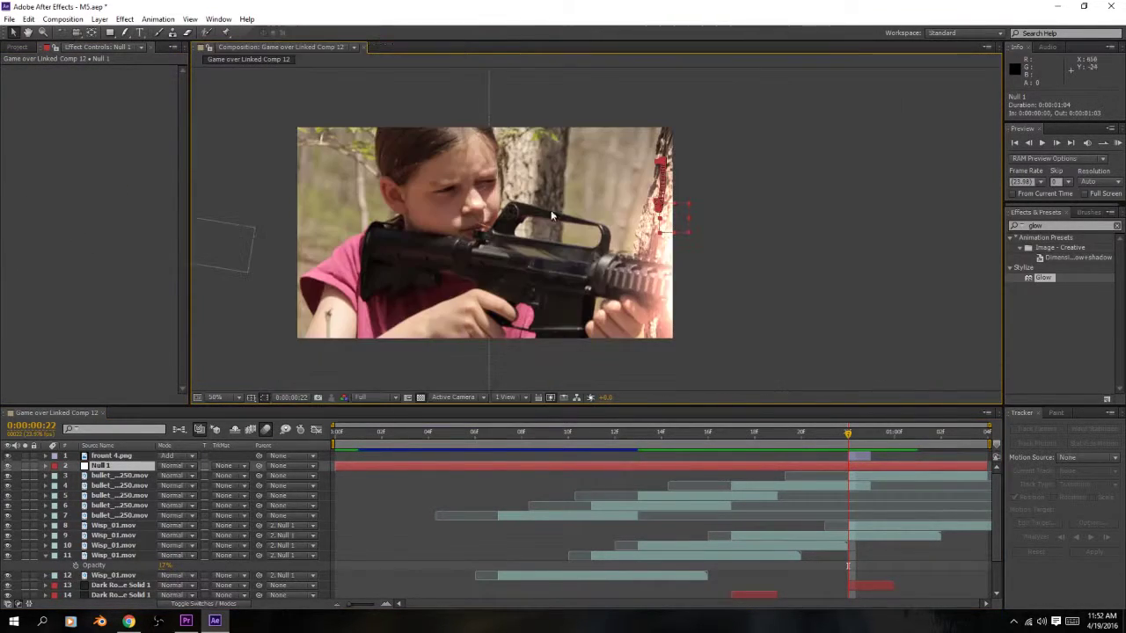
- Duplicate the frount 4.png flash layer and move the copy to the shot at 0:00:00:07
left_click(859, 457)
key("ctrl+d")
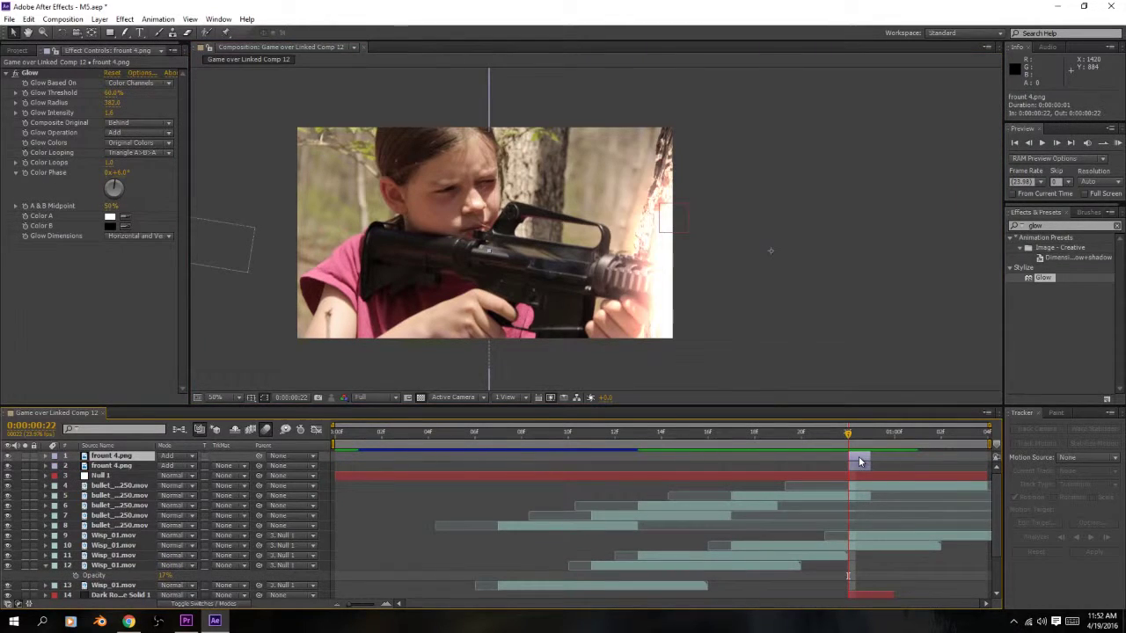
left_click_drag(858, 457, 515, 452)
left_click(493, 433)
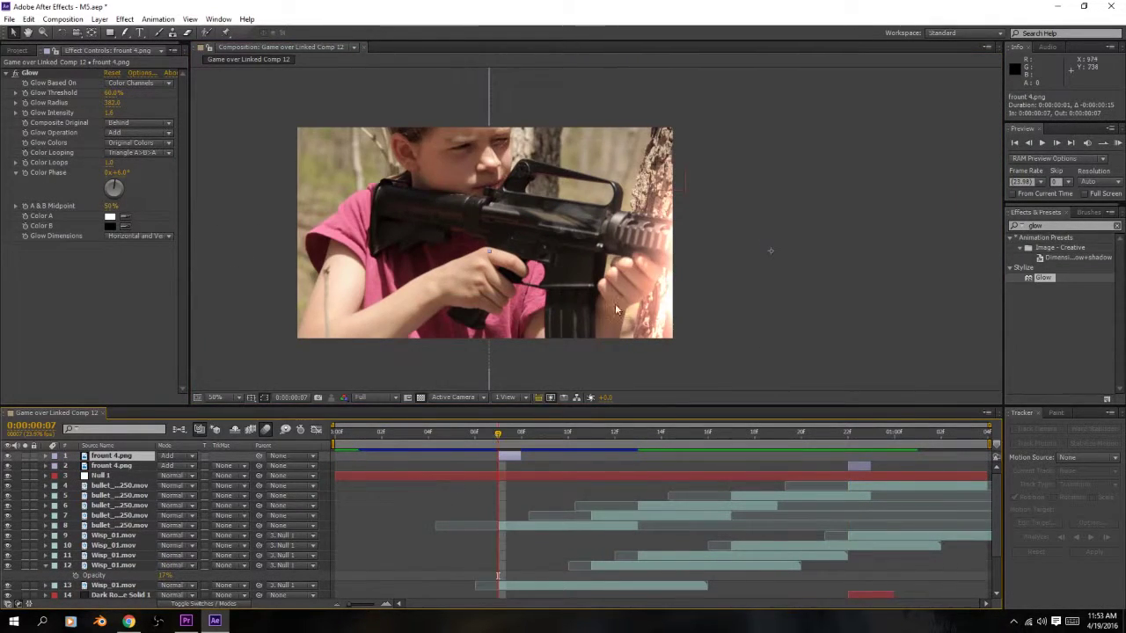
- Rotate the flash copy at 0:00:00:07 and reposition it to about 1557, 345, beyond the rifle's muzzle side
left_click_drag(615, 309, 645, 273)
key("w")
left_click_drag(825, 262, 793, 290)
key("v")
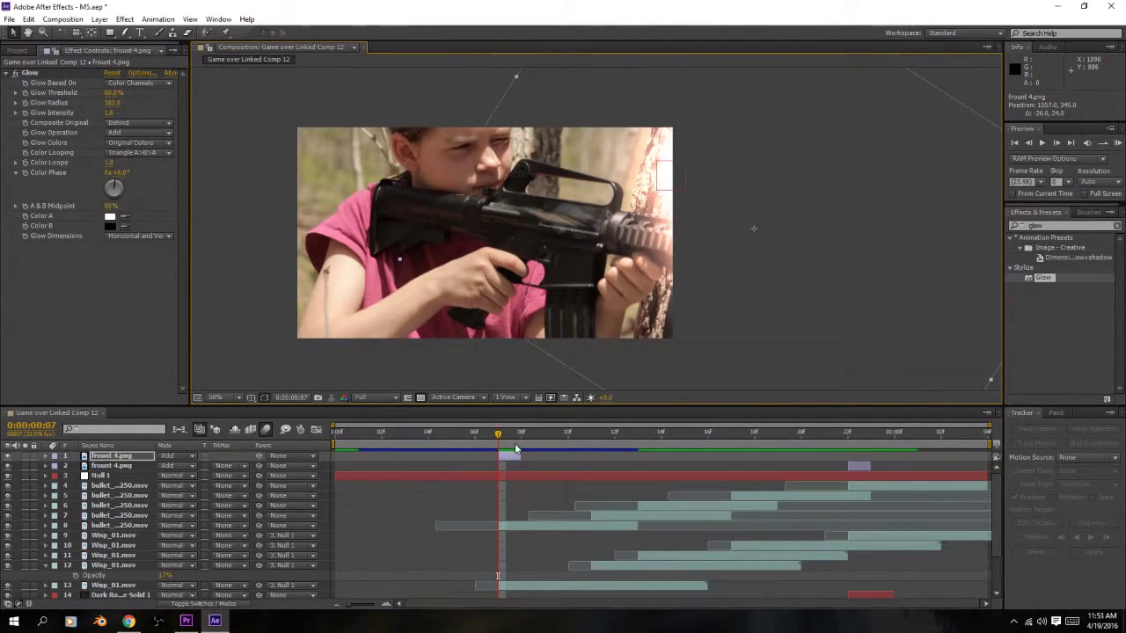
- Duplicate the flash for the shot at 0:00:00:11, then shift and rotate the copy to vary its glow
left_click_drag(498, 439, 593, 446)
key("ctrl+d")
key("bracketleft")
left_click_drag(668, 201, 682, 257)
key("w")
left_click_drag(683, 256, 750, 373)
- Add another flash copy starting at 0:00:00:13 and nudge it slightly off the previous copy's placement
left_click_drag(591, 437, 639, 450)
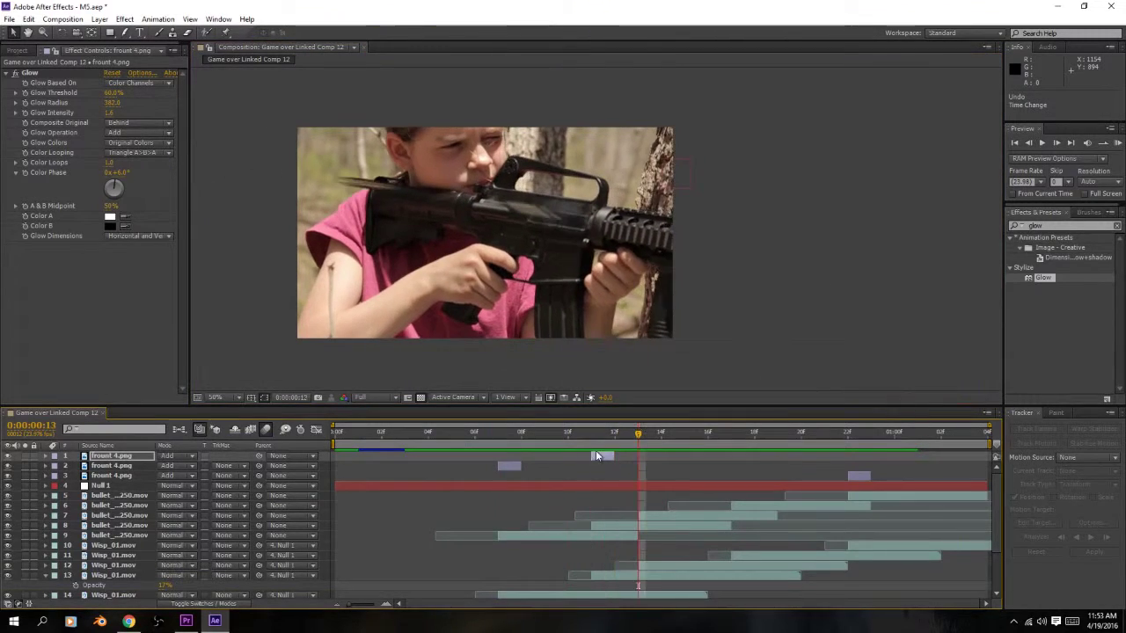
key("ctrl+d")
key("bracketleft")
key("v")
left_click_drag(762, 328, 743, 315)
- Duplicate the flash to start at 0:00:00:17 and preview the sequence of shots
left_click(731, 437)
key("ctrl+d")
key("bracketleft")
key("space")
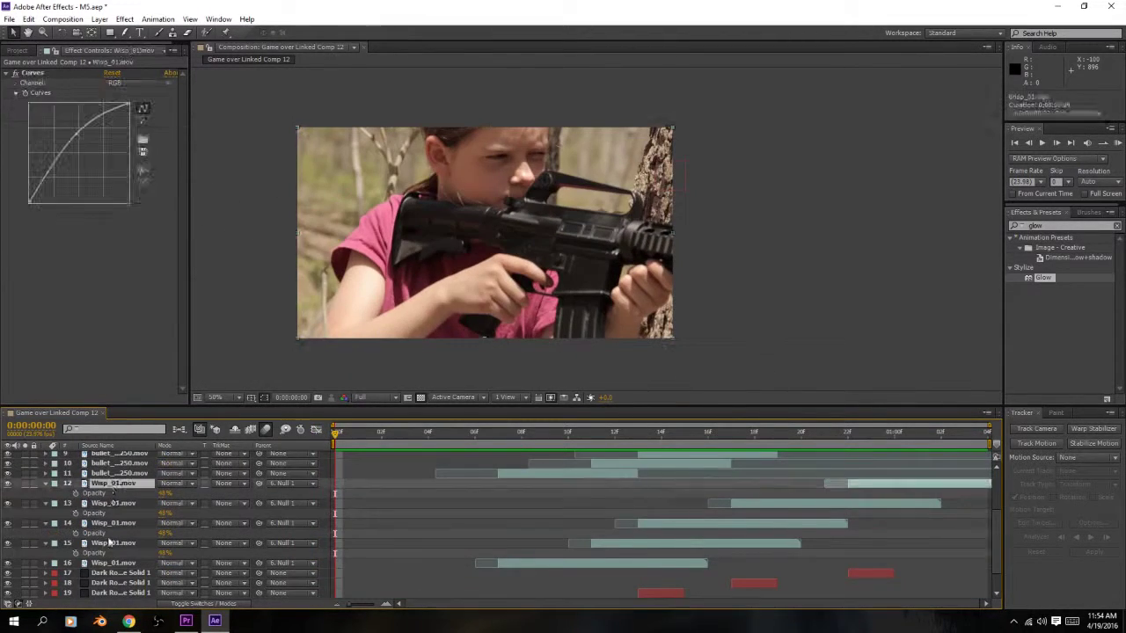
- Preview up to the first shot at 0:00:00:07 and create a 500 x 500 px solid in light yellow, RGB 255, 240, 116
left_click(536, 476)
key("space")
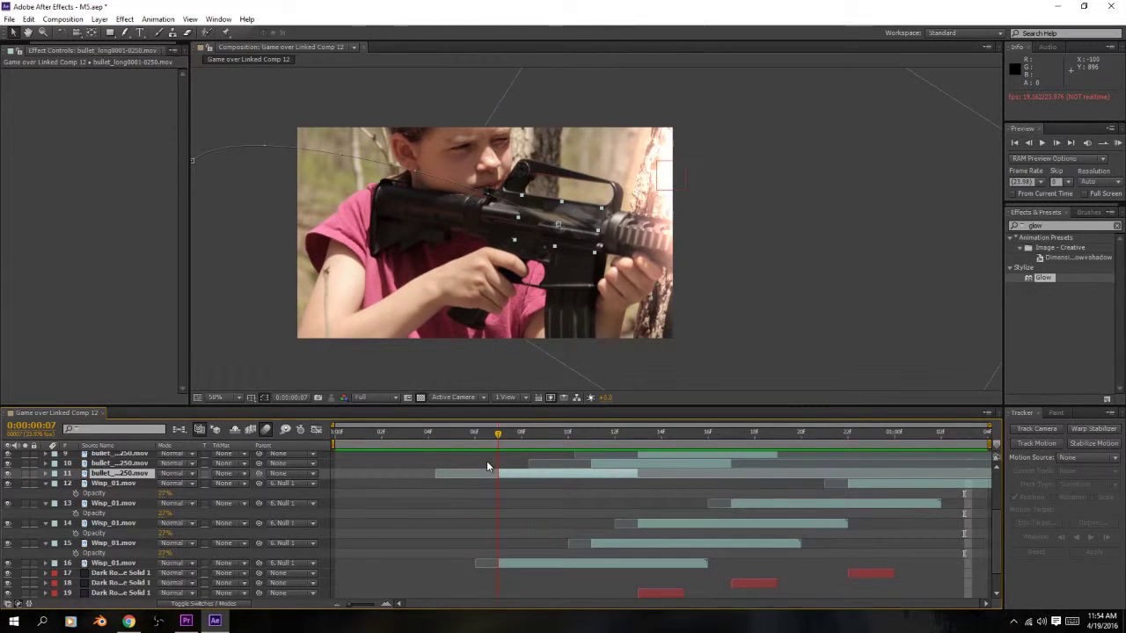
left_click(100, 19)
left_click(330, 50)
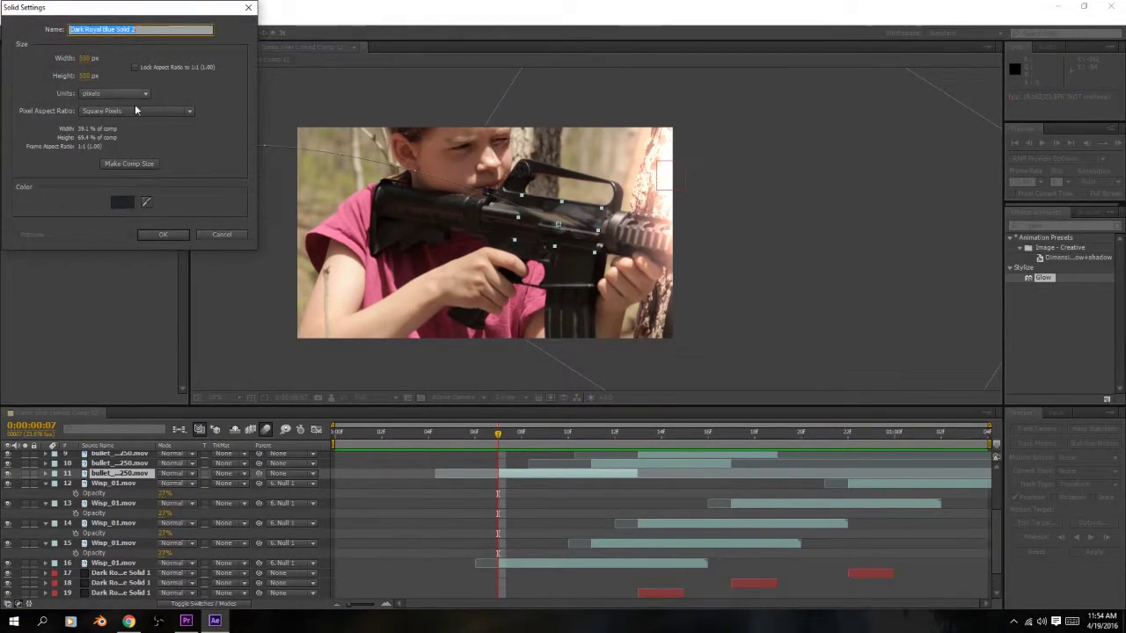
left_click(125, 201)
mouse_move(173, 109)
left_mouse_down()
mouse_move(183, 146)
mouse_move(80, 18)
left_mouse_up()
left_click(269, 29)
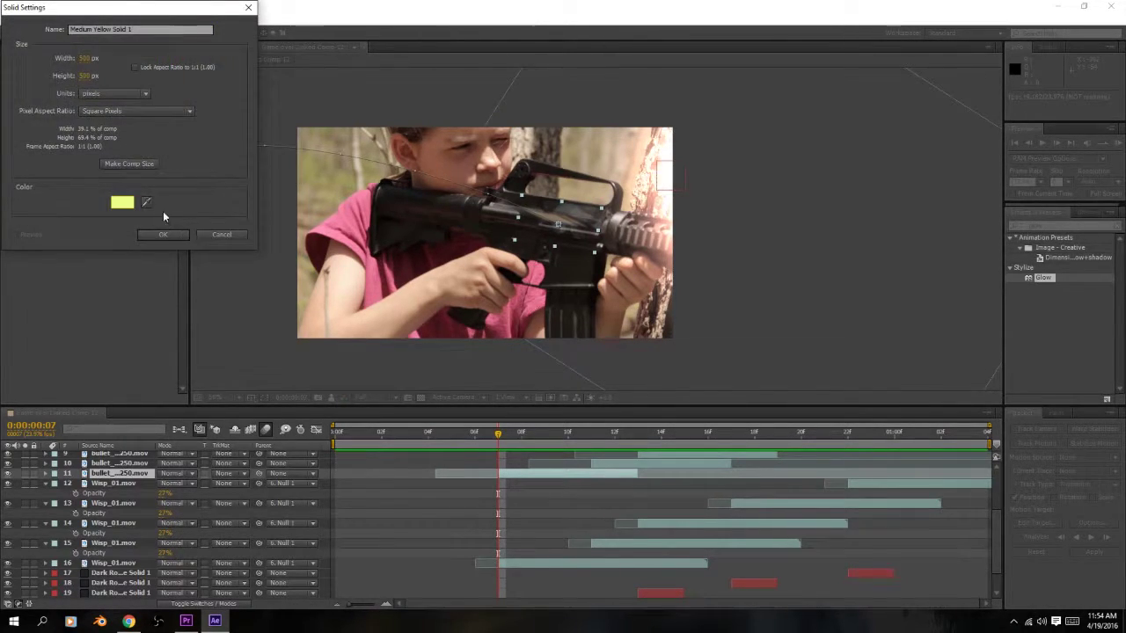
left_click(121, 202)
mouse_move(176, 144)
left_mouse_down()
mouse_move(182, 165)
mouse_move(181, 153)
left_mouse_up()
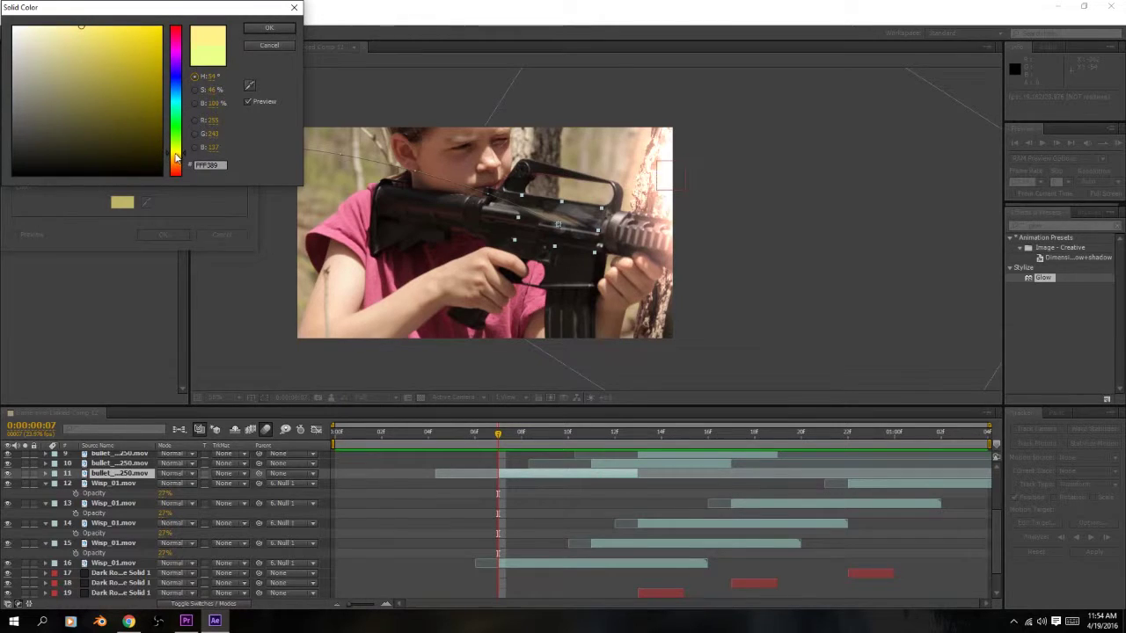
left_click_drag(71, 43, 68, 19)
key("Return")
left_click(152, 237)
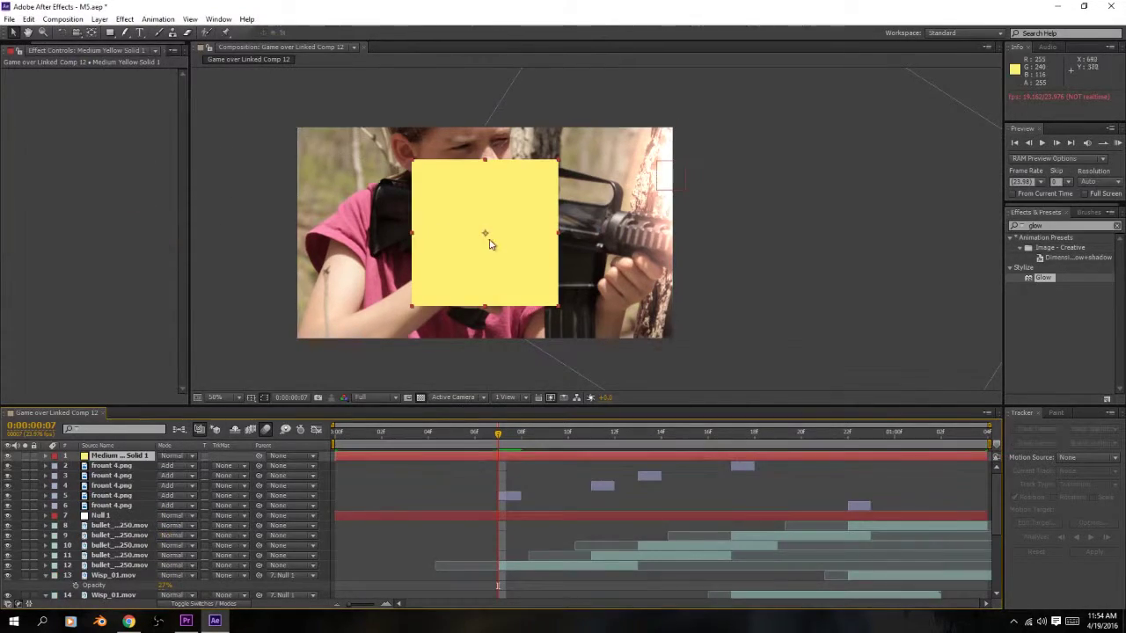
- Enlarge and center the yellow solid so it covers the whole frame, and lower its opacity to 0%
left_click_drag(484, 234, 517, 331)
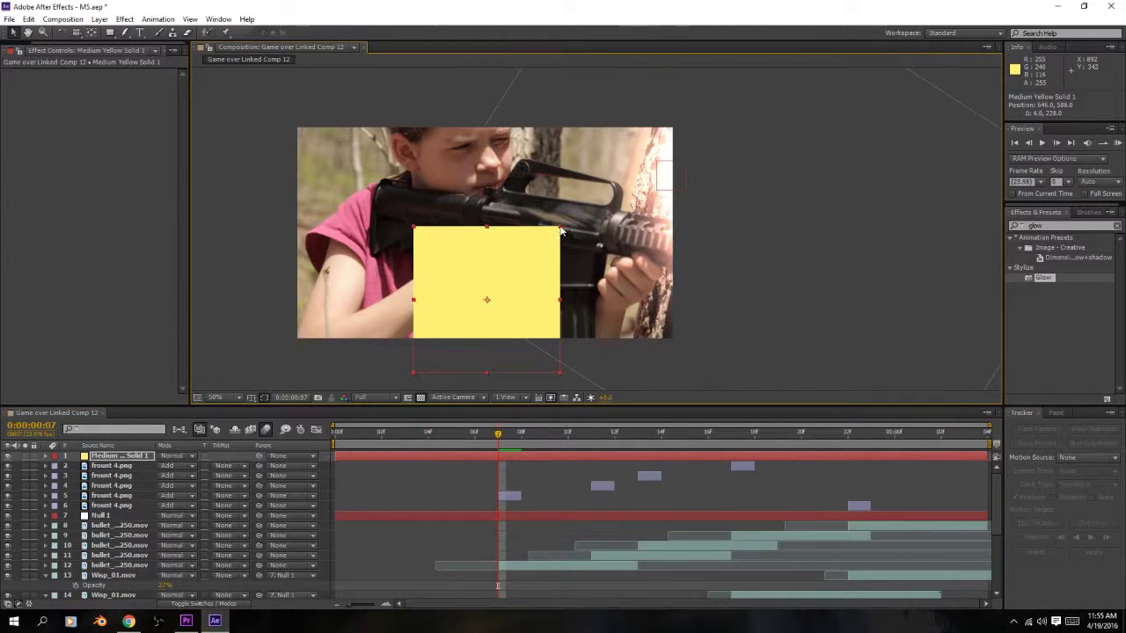
left_click_drag(559, 227, 634, 225)
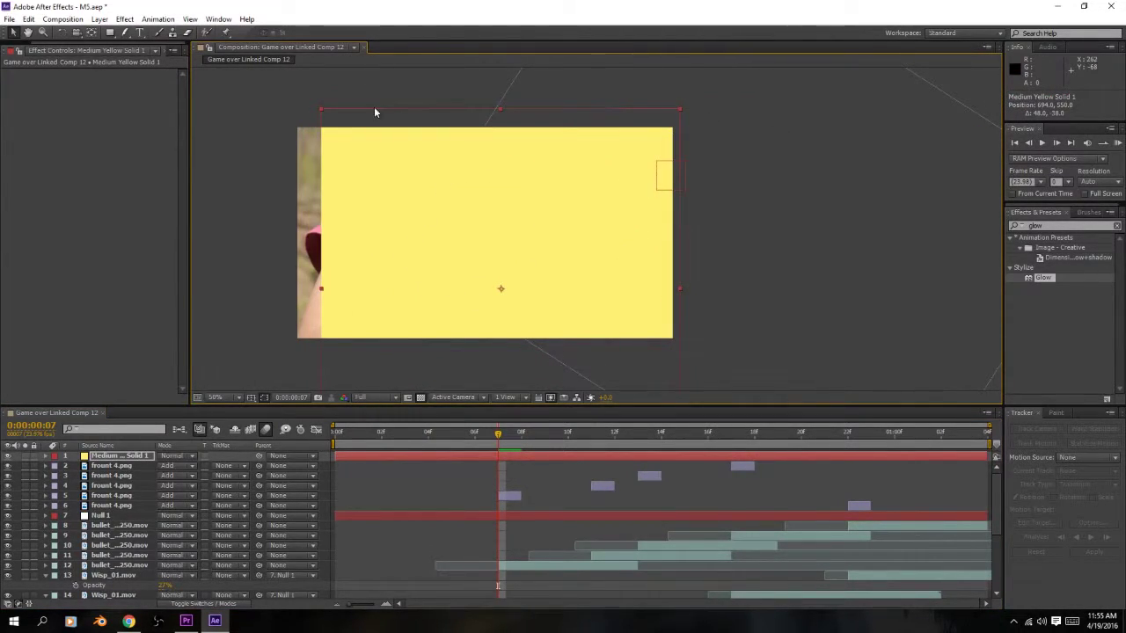
left_click_drag(322, 289, 284, 292)
left_click_drag(447, 305, 437, 267)
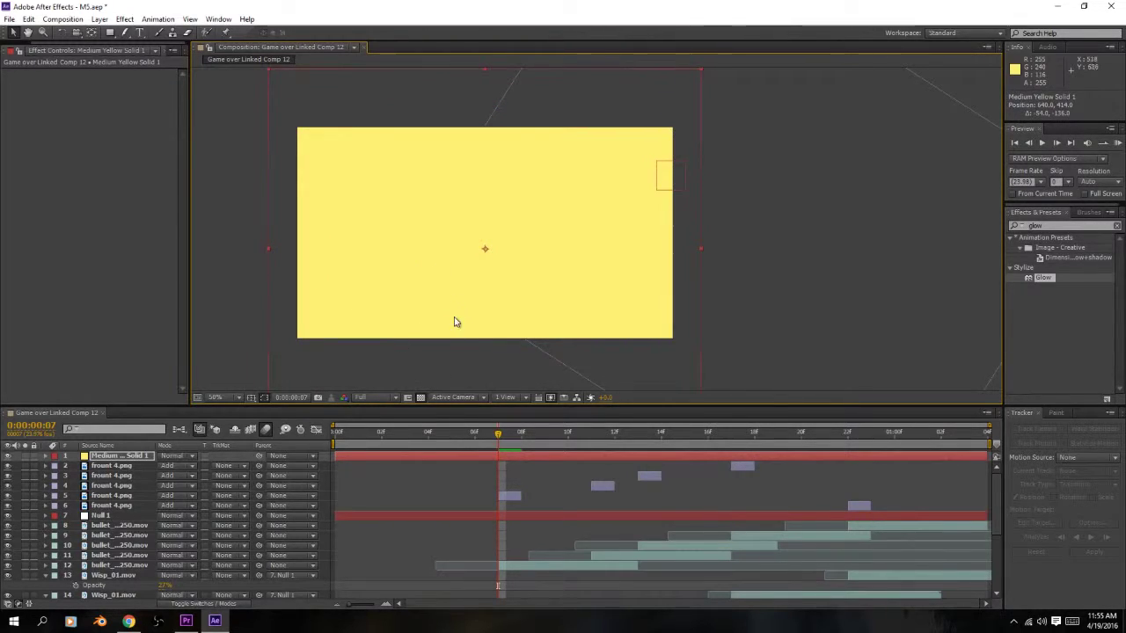
scroll(461, 326, "down", 1)
scroll(460, 327, "up", 1)
key("t")
left_click_drag(163, 466, 81, 466)
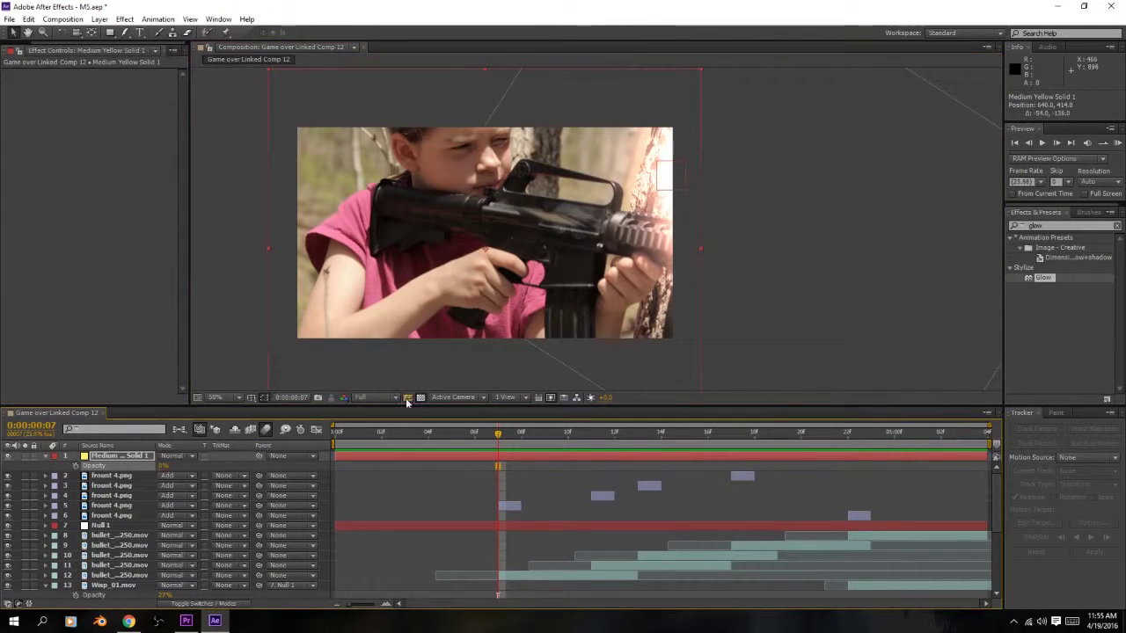
- Trim the yellow solid to run from 0:00:00:07 through 0:00:00:09 and return to its first frame
key("alt+bracketleft")
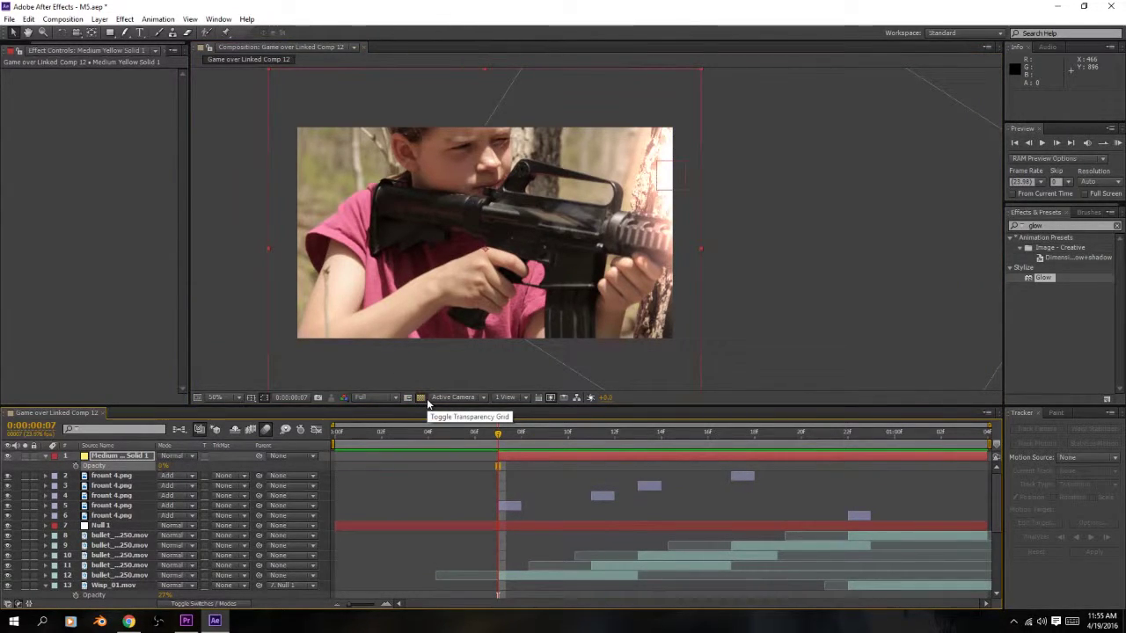
key("Page_Down")
key("Page_Down")
key("alt+bracketright")
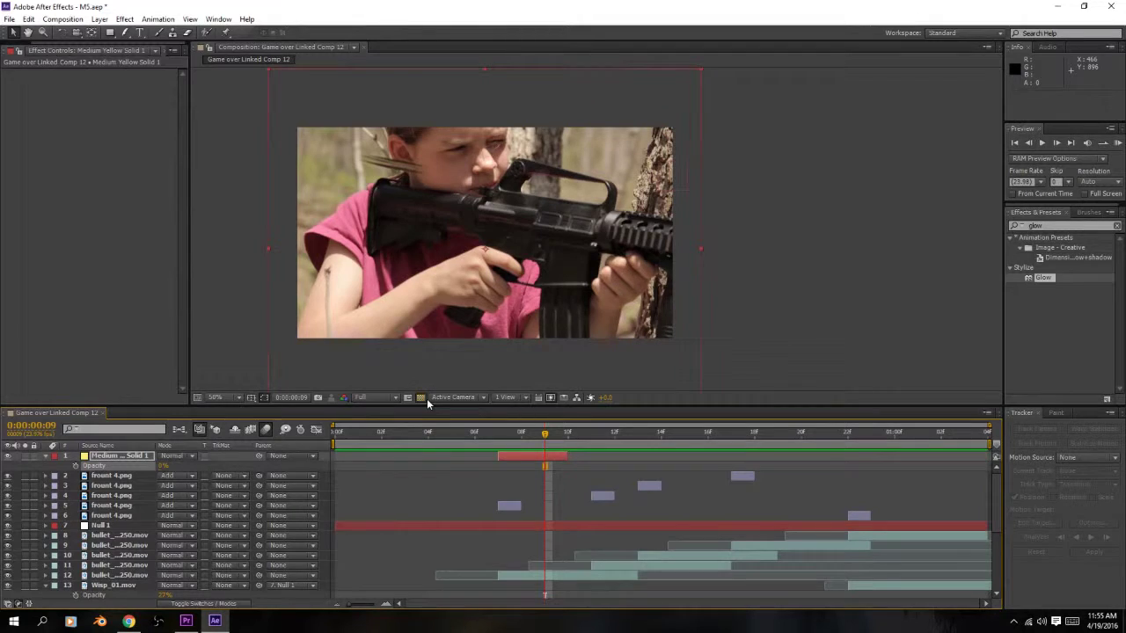
key("Page_Up")
key("Page_Up")
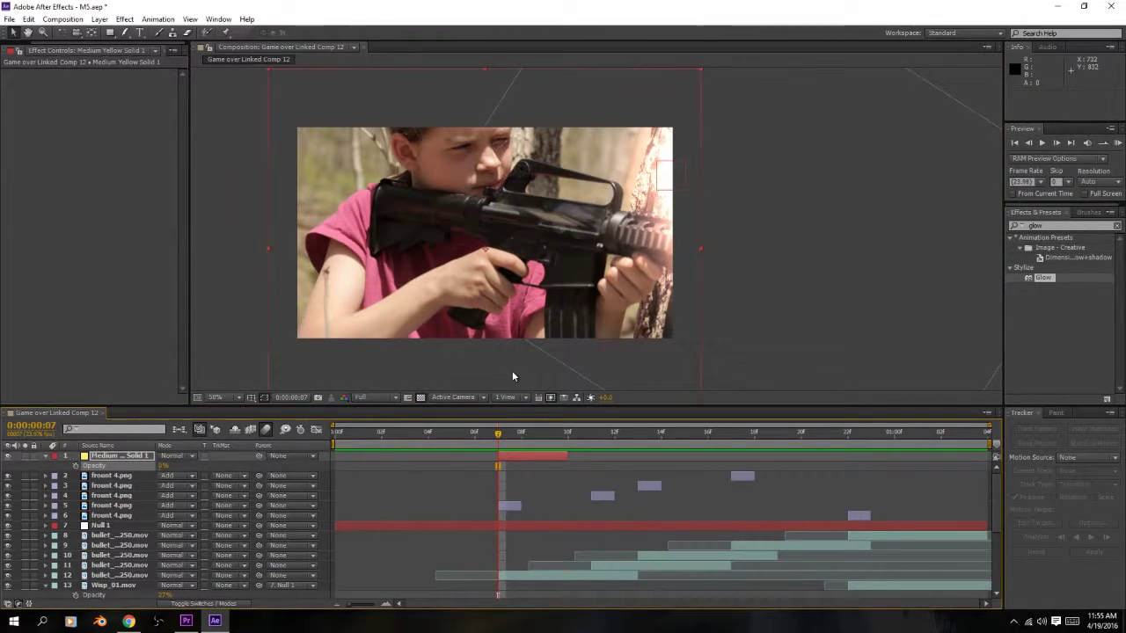
- Draw five Pen tool masks on the yellow solid around the face, both hands, the magazine well edge and the handguard ring
scroll(410, 244, "up", 1)
scroll(457, 244, "down", 1)
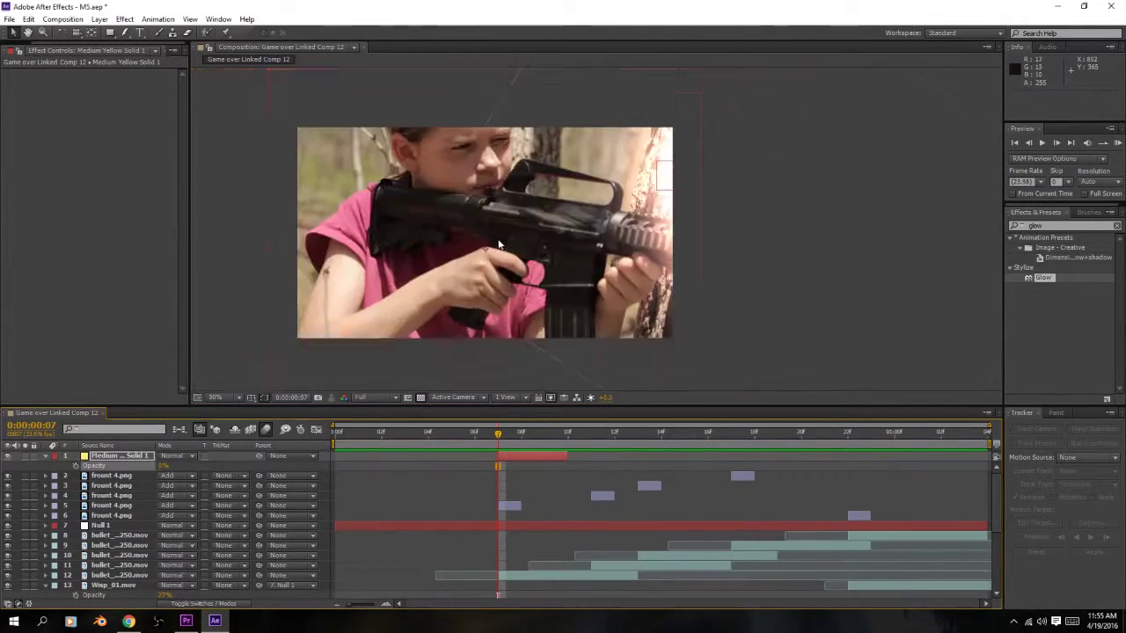
key("g")
scroll(438, 201, "up", 2)
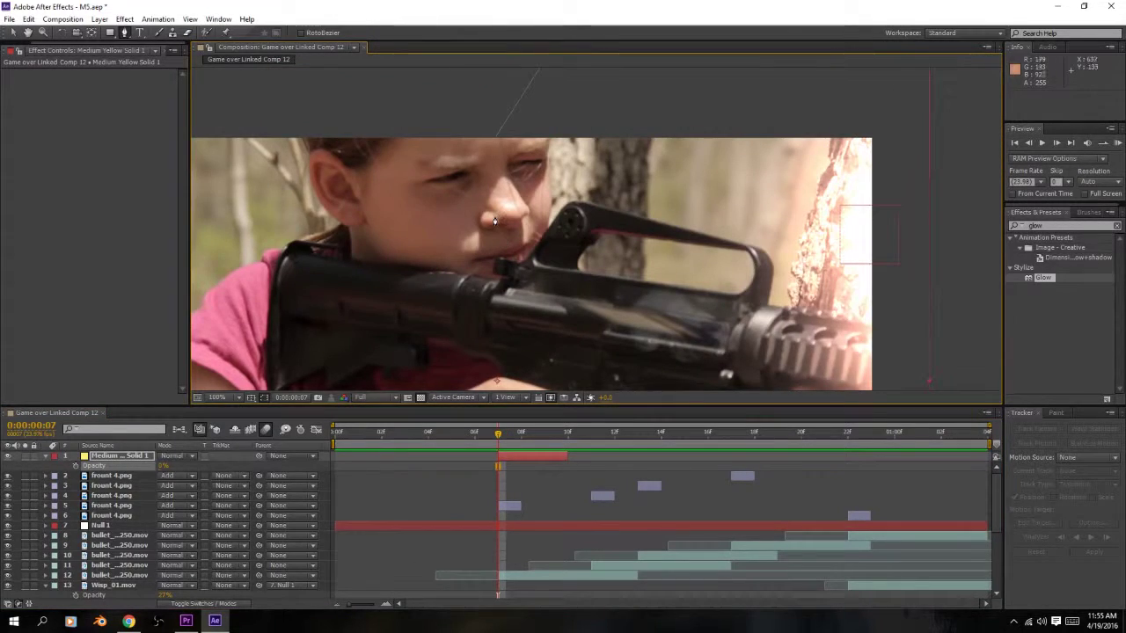
left_click_drag(550, 213, 550, 181)
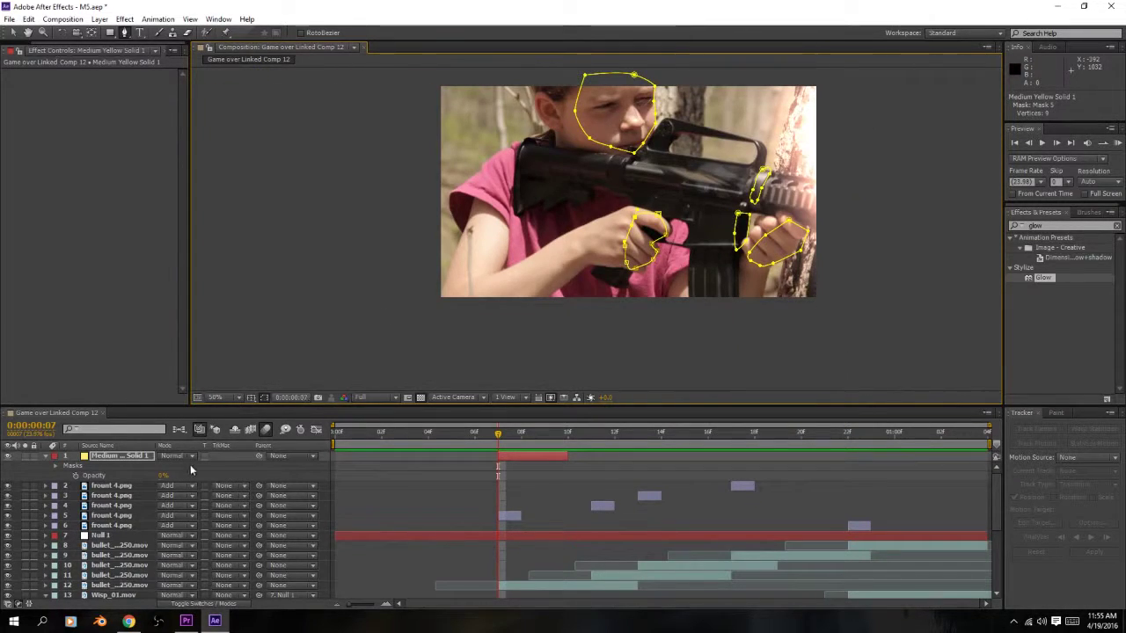
- Raise the masked yellow solid's opacity to about 36% and set its blending mode to Add
left_click_drag(163, 476, 232, 473)
left_click(185, 465)
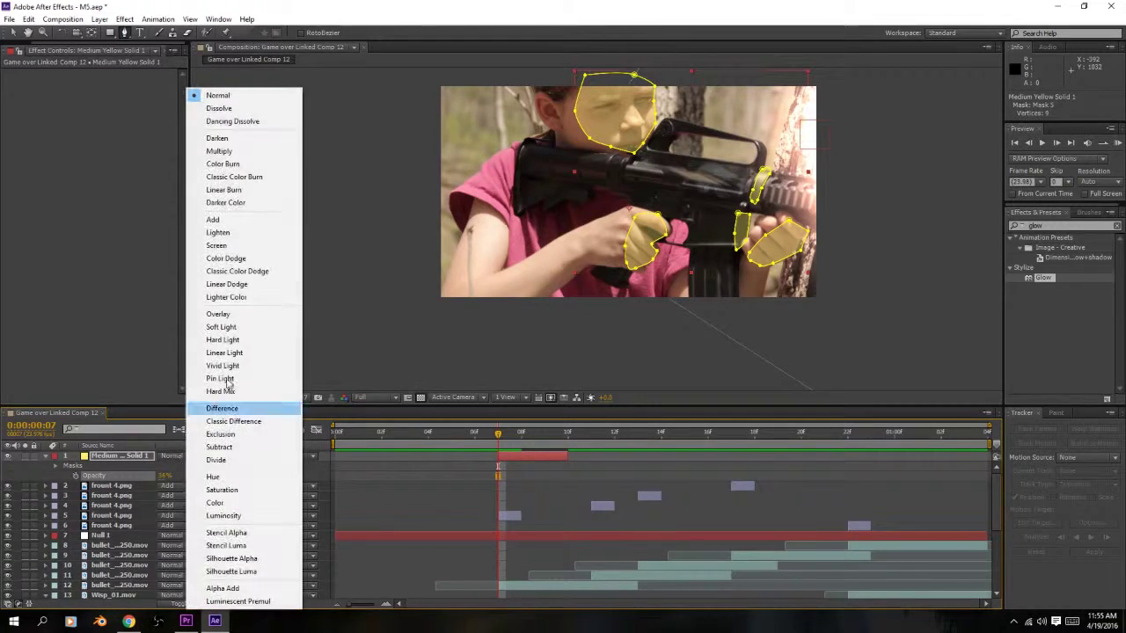
left_click(221, 219)
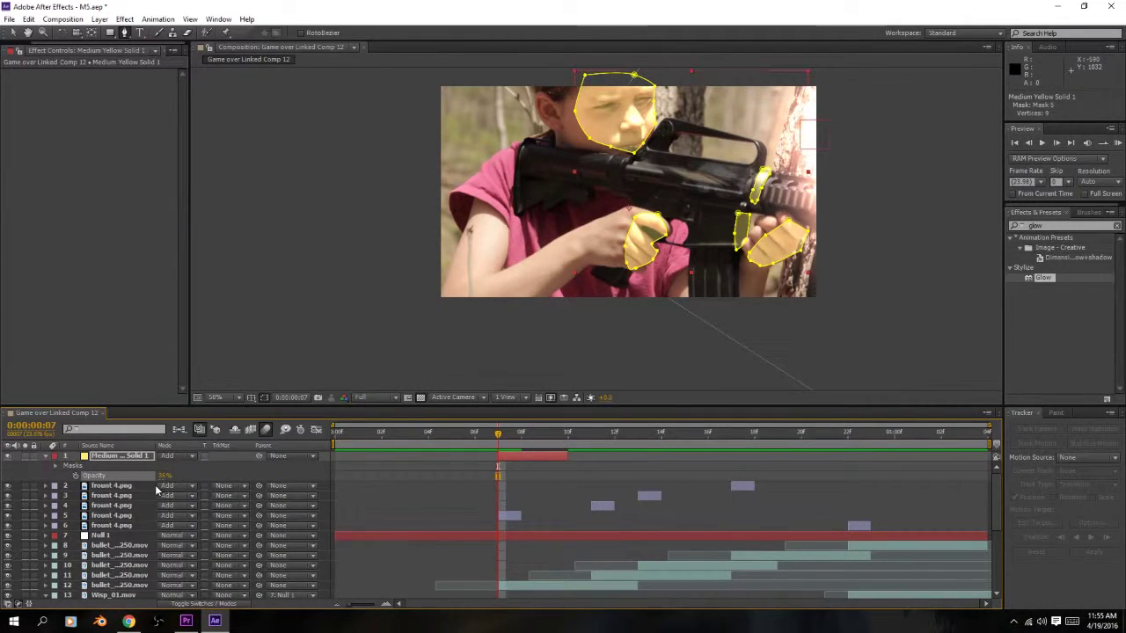
- Select all five masks on the yellow solid and set their Mask Feather to 38 pixels
key("m")
key("m")
key("m")
key("m")
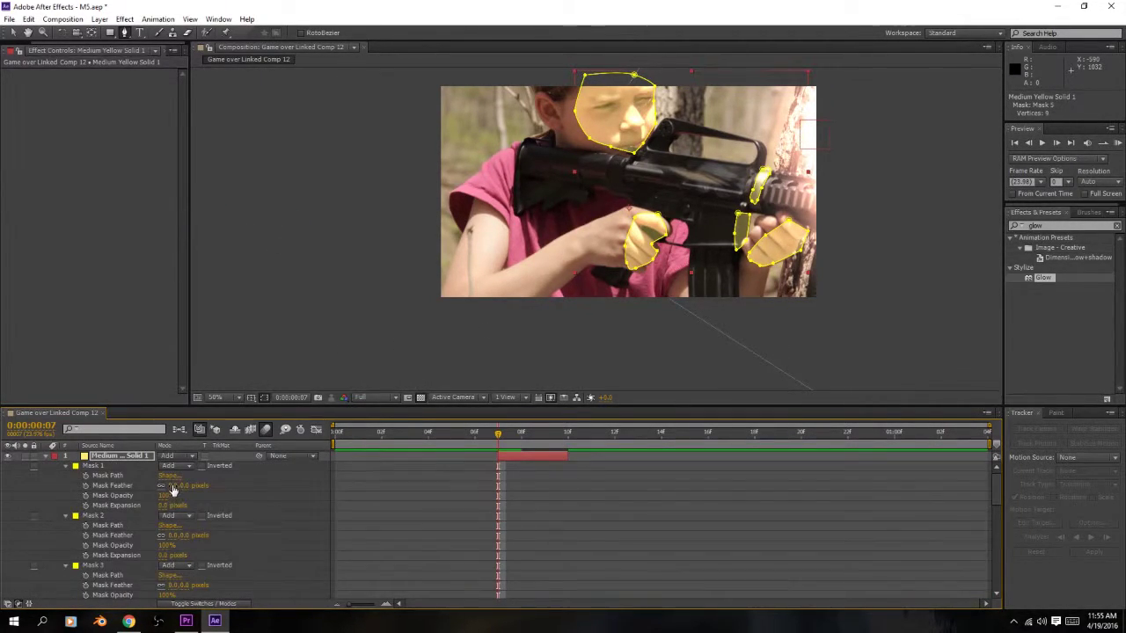
left_click(112, 467)
scroll(111, 475, "down", 3)
left_click(95, 577, "shift")
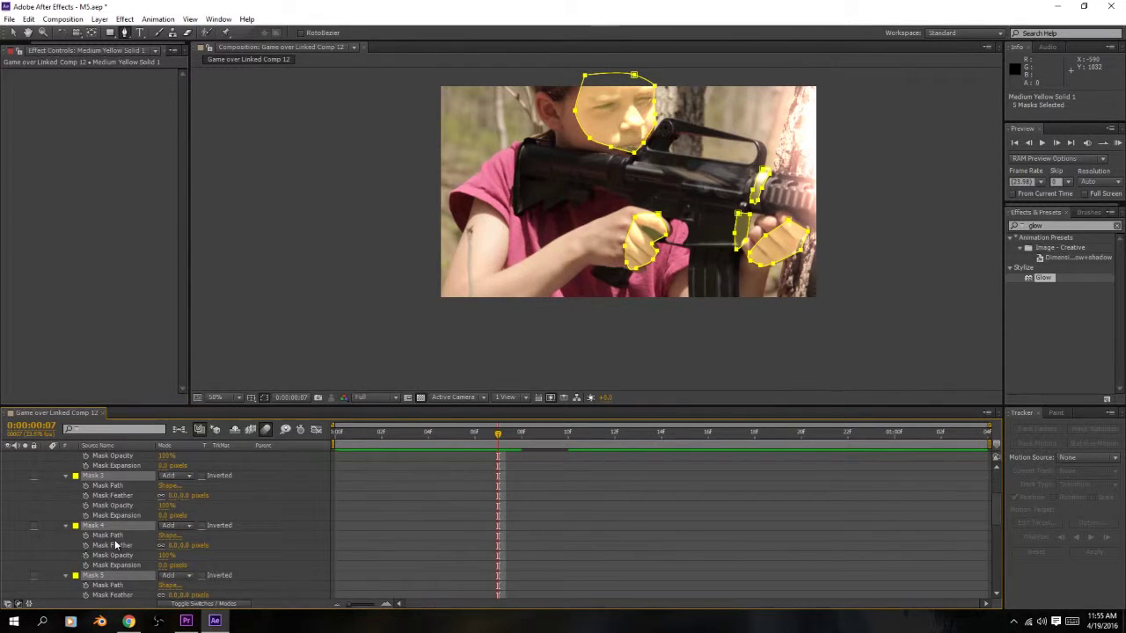
scroll(118, 536, "down", 1)
scroll(124, 519, "down", 5)
scroll(125, 510, "up", 9)
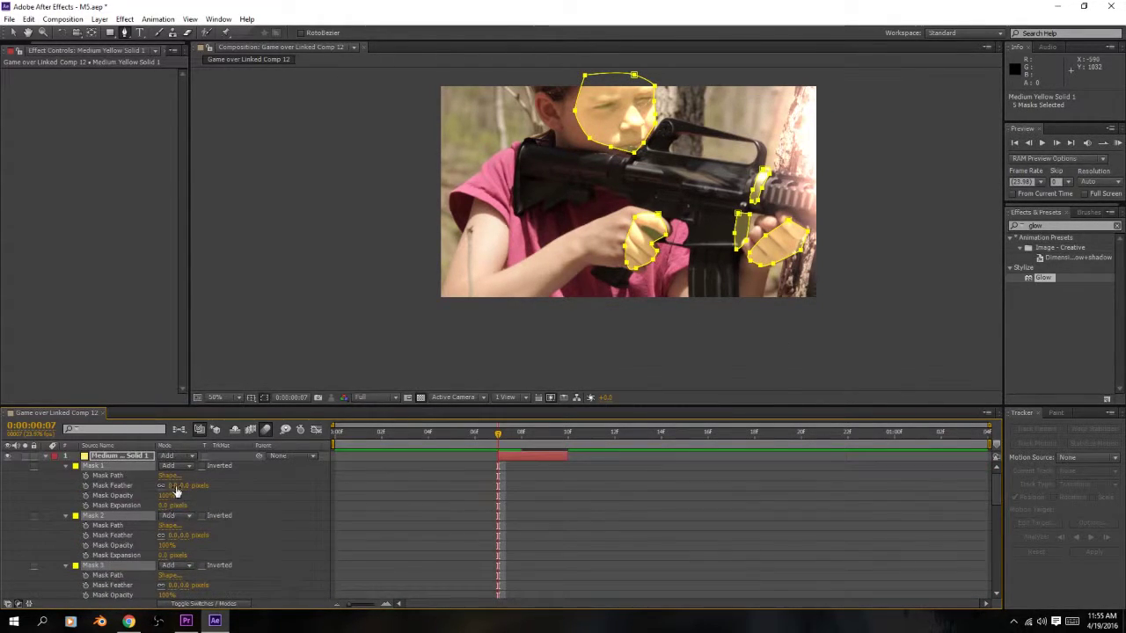
left_click_drag(173, 486, 209, 511)
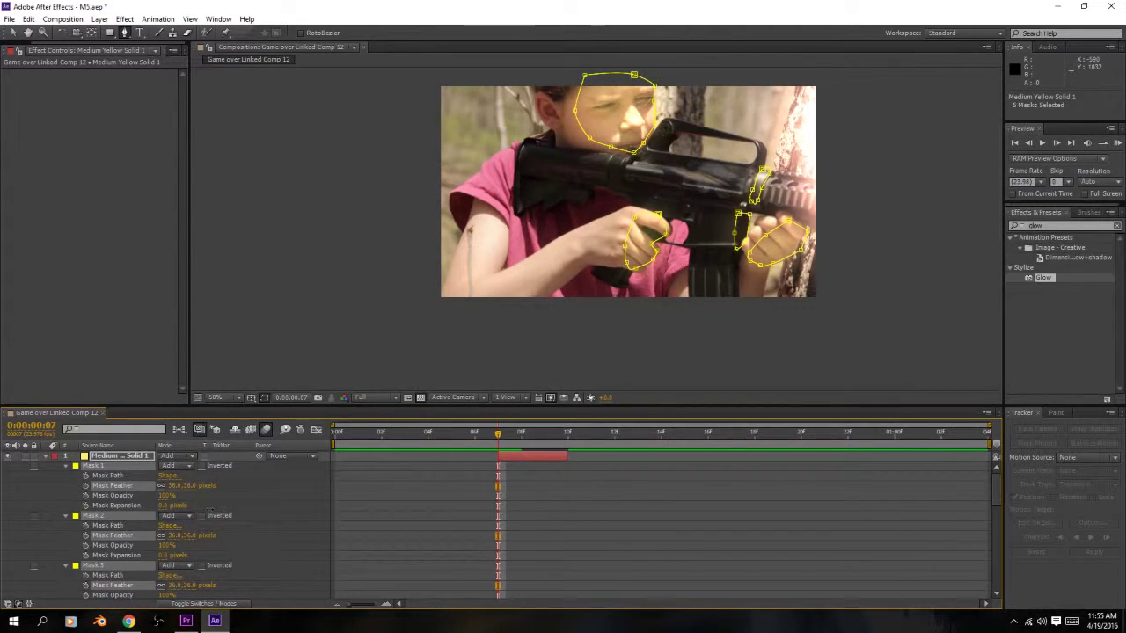
- Show only the yellow solid's opacity and examine the feathered light on the face and hands without mask outlines
left_click(102, 458)
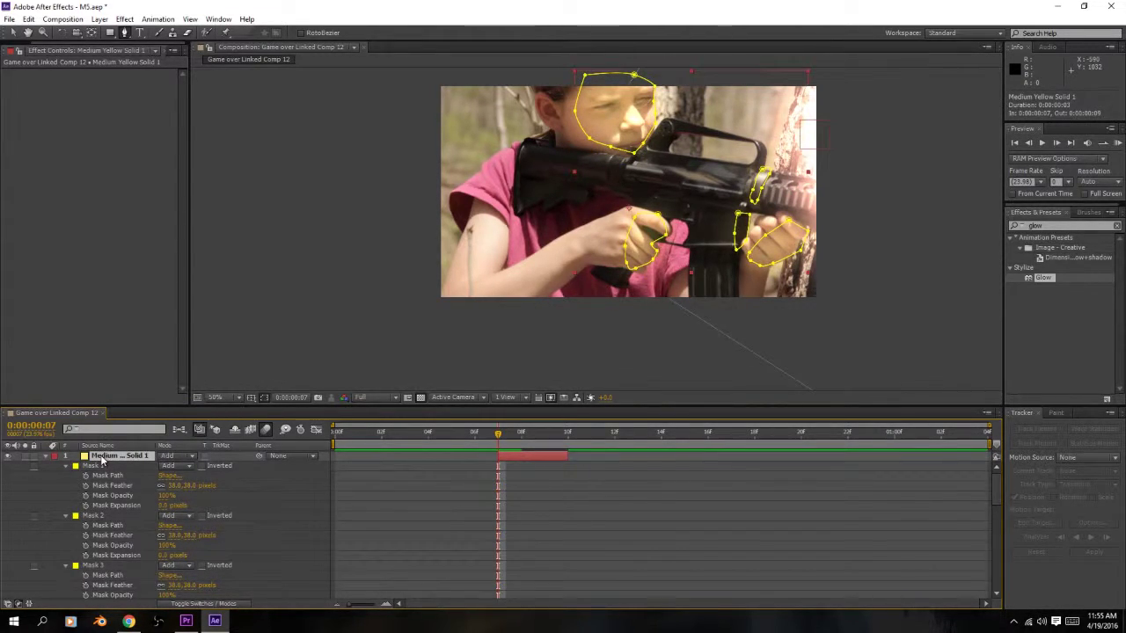
key("t")
key("t")
key("t")
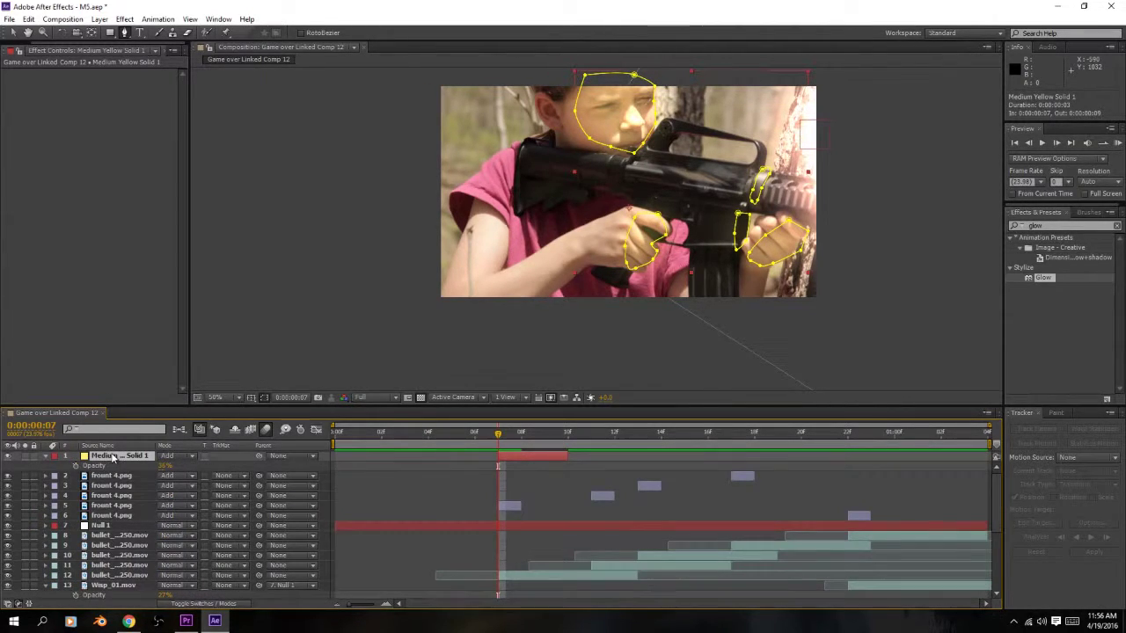
scroll(161, 568, "down", 5)
left_click(117, 592)
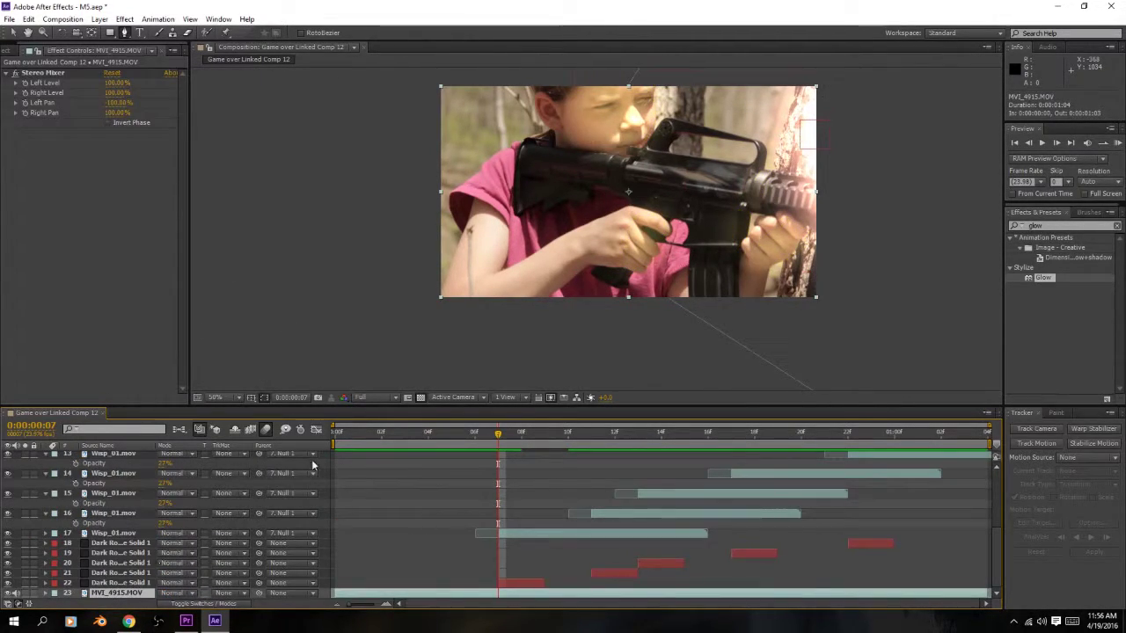
scroll(115, 474, "up", 5)
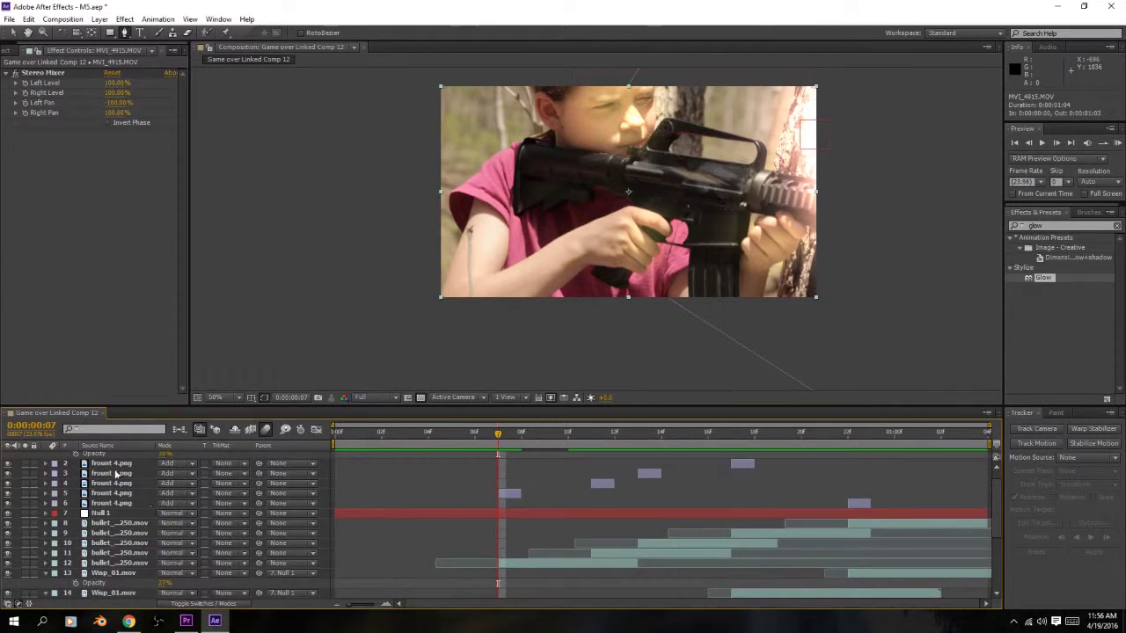
- Reshape the face mask on the yellow solid by moving its upper corner and outer cheek points slightly inward
scroll(110, 463, "up", 1)
left_click(108, 456)
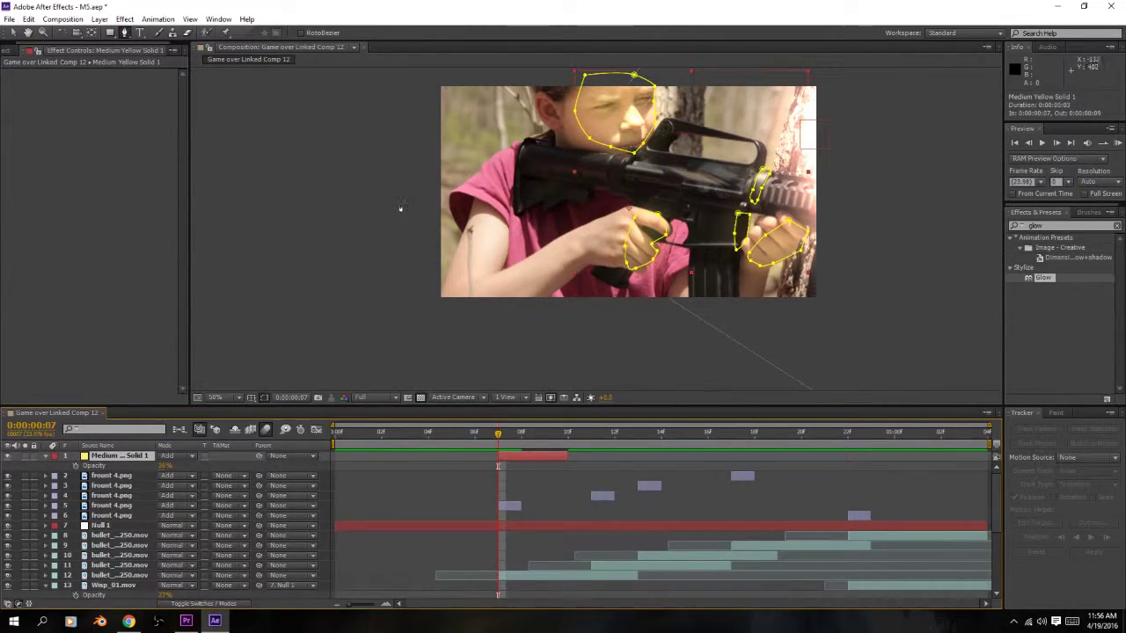
left_click_drag(575, 111, 597, 113)
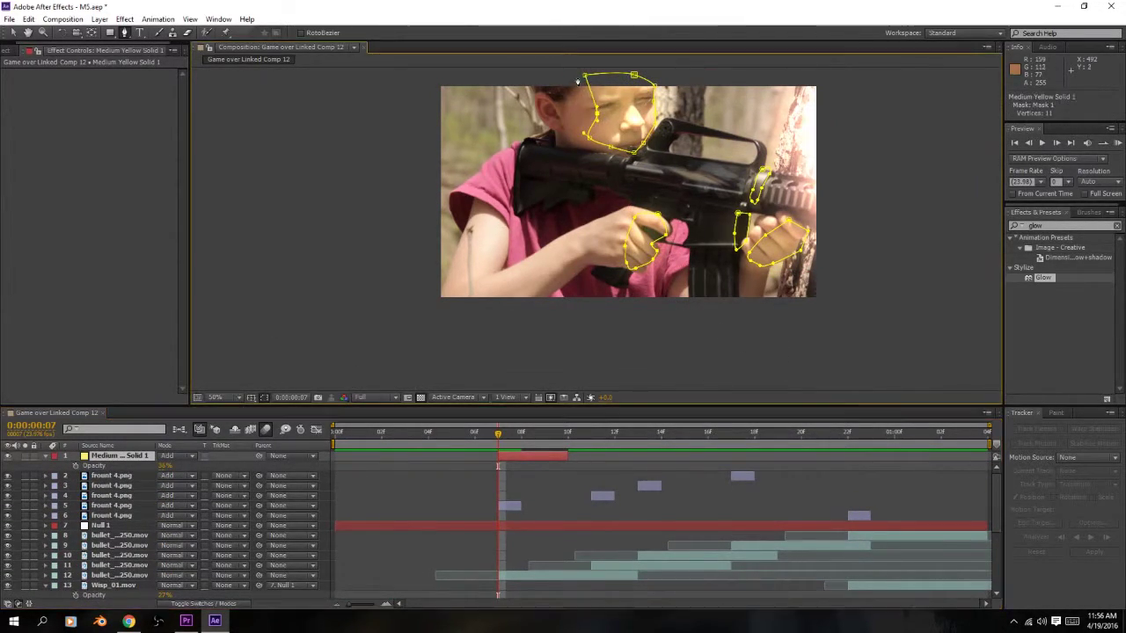
left_click_drag(586, 75, 599, 77)
mouse_move(598, 117)
left_mouse_down()
mouse_move(600, 144)
mouse_move(584, 114)
left_mouse_up()
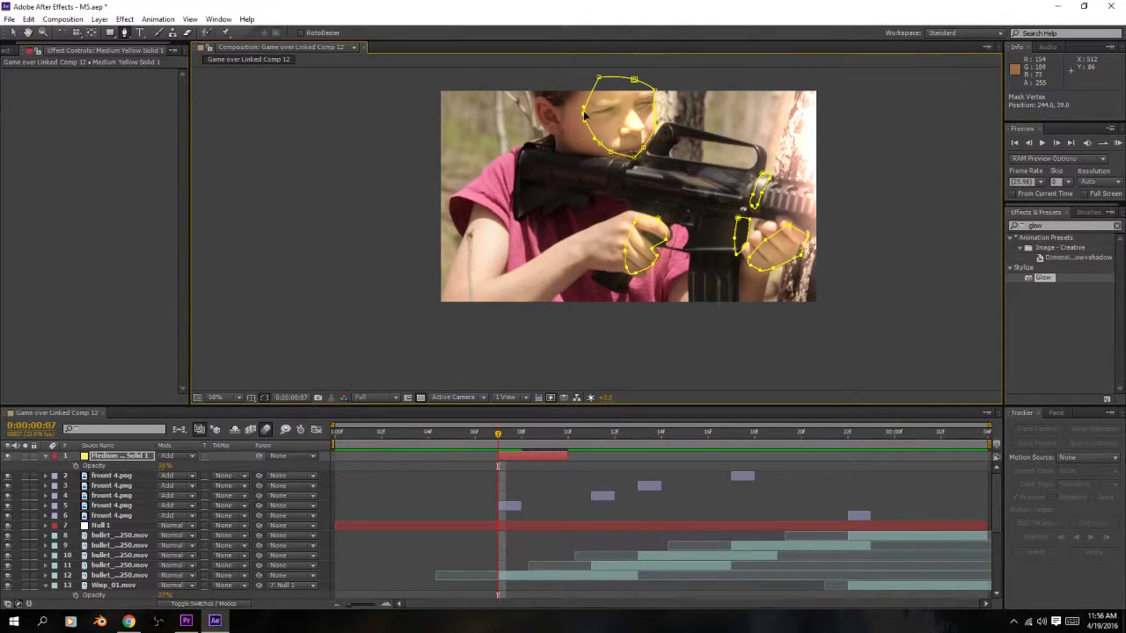
- Apply the Curves effect to the yellow solid and raise the midtones of its RGB curve
left_click(106, 459)
left_click(107, 19)
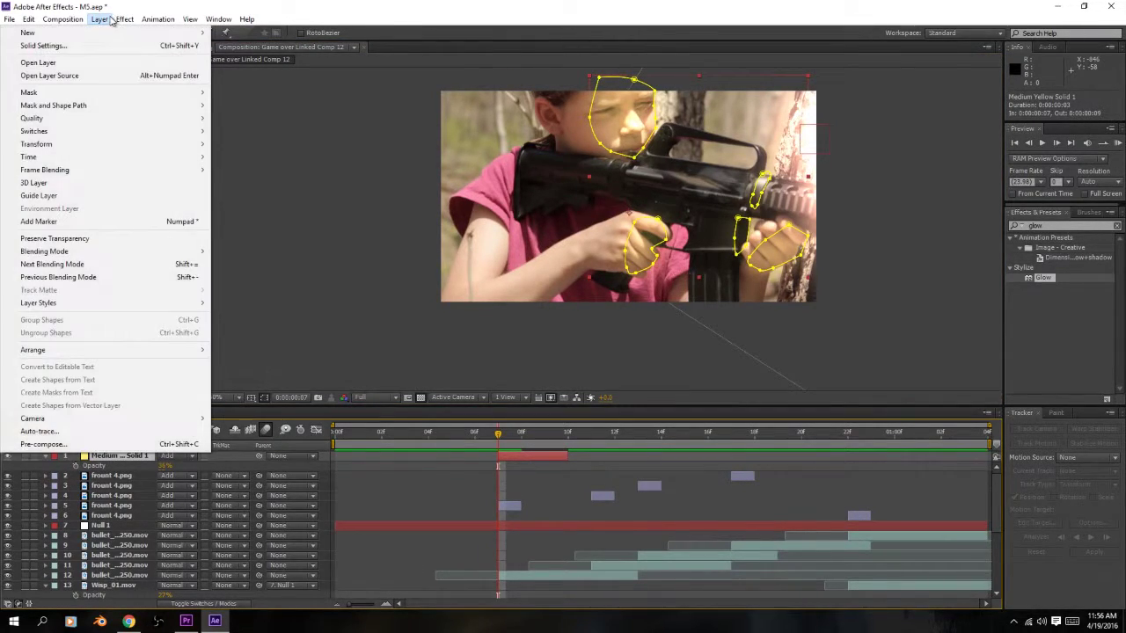
mouse_move(124, 19)
mouse_move(88, 136)
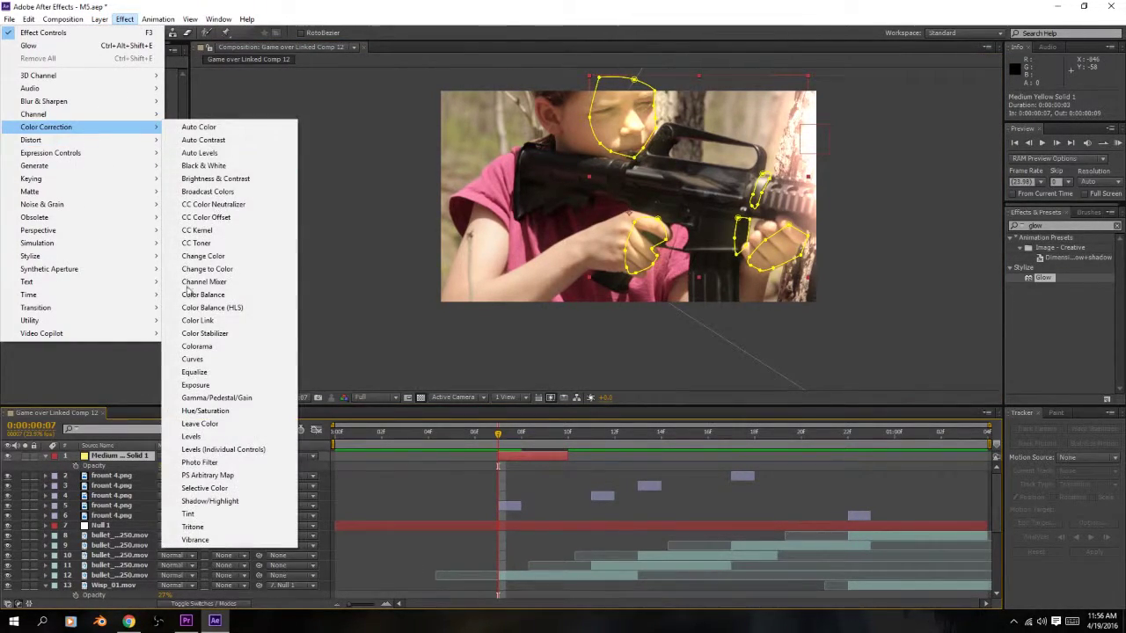
left_click(194, 359)
left_click_drag(84, 157, 72, 144)
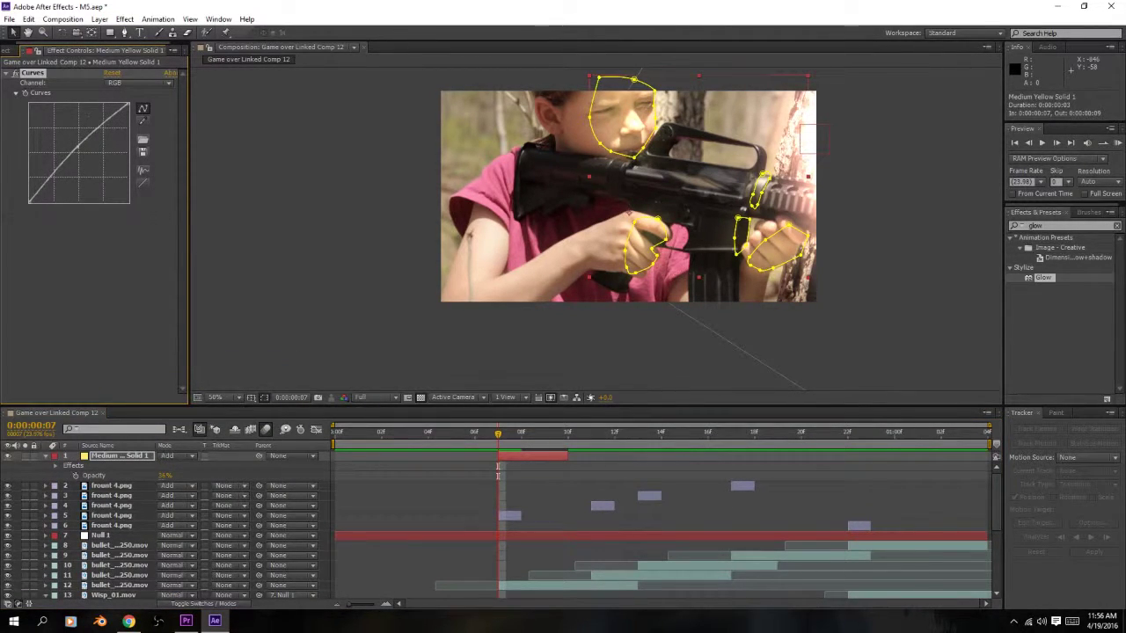
left_click_drag(109, 132, 93, 128)
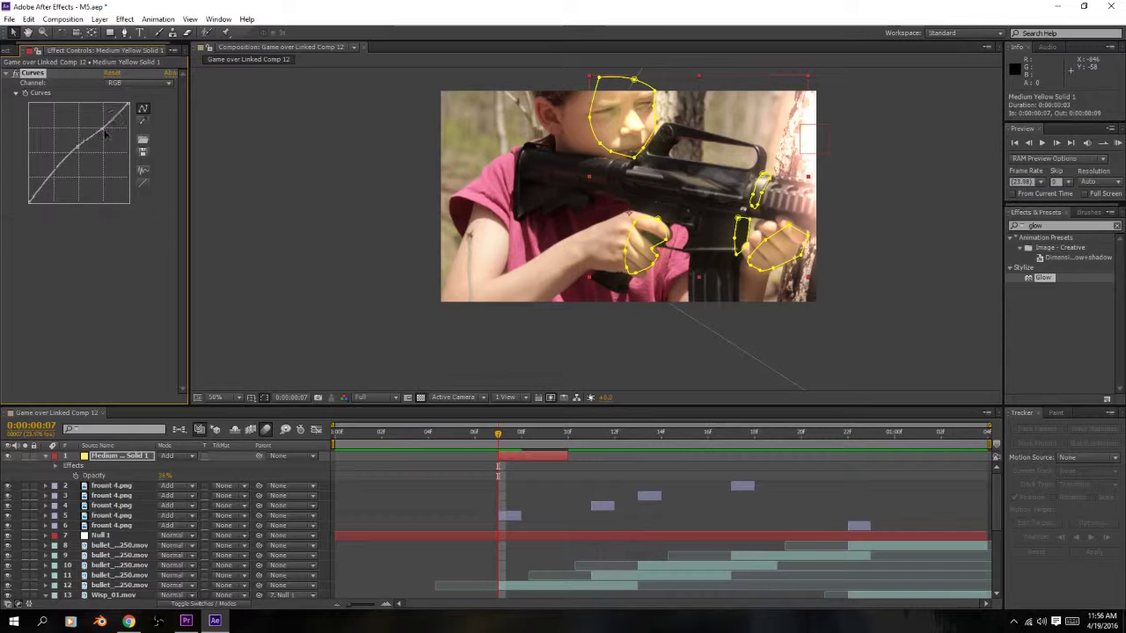
- Work through the Green and Red channels in Curves, and bend the Alpha curve up in the shadows and down in the highlights
left_click(118, 82)
left_click(132, 122)
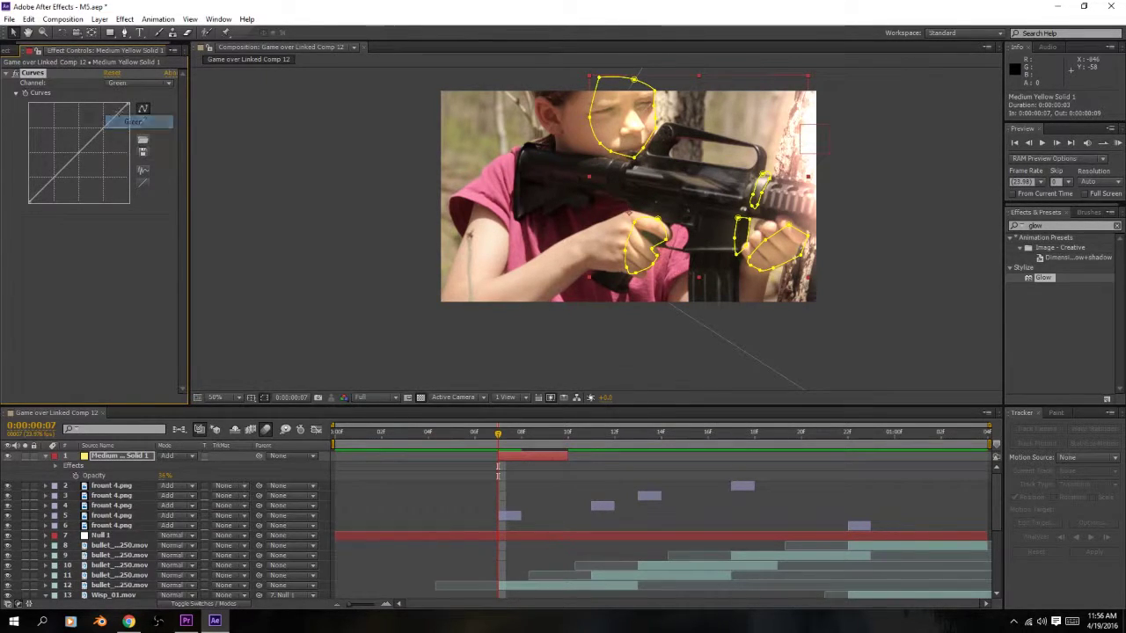
left_click(123, 82)
left_click(125, 108)
left_click_drag(84, 150, 114, 142)
left_click(120, 82)
left_click(132, 149)
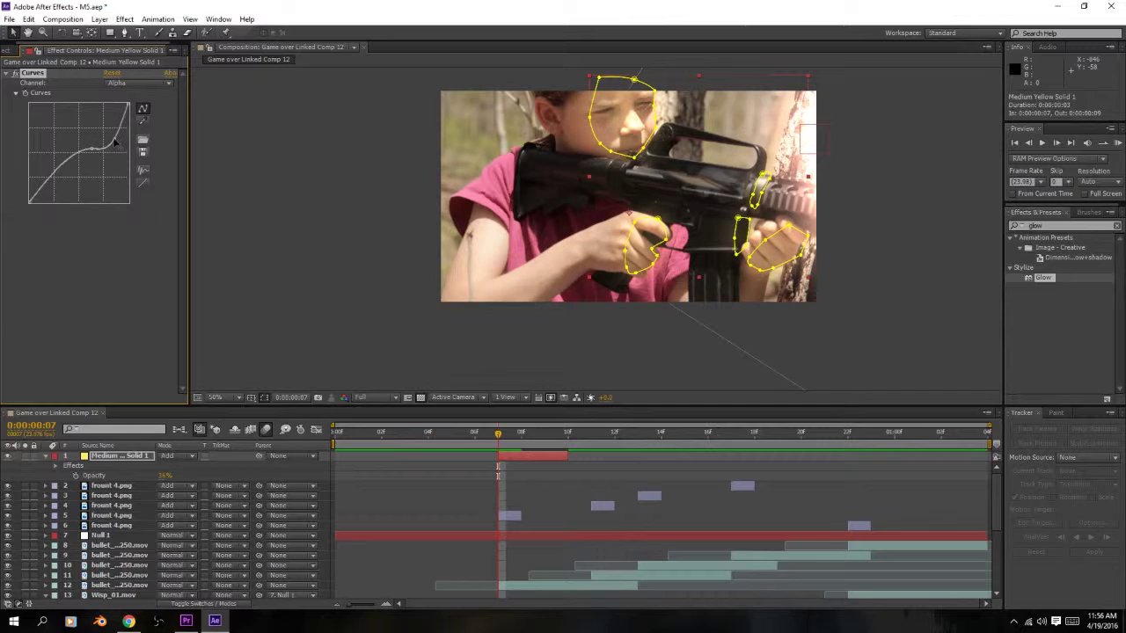
- Select MVI_4915.MOV to hide the mask outlines and preview the yellow flash light around the first shot
scroll(142, 560, "down", 5)
scroll(80, 472, "up", 5)
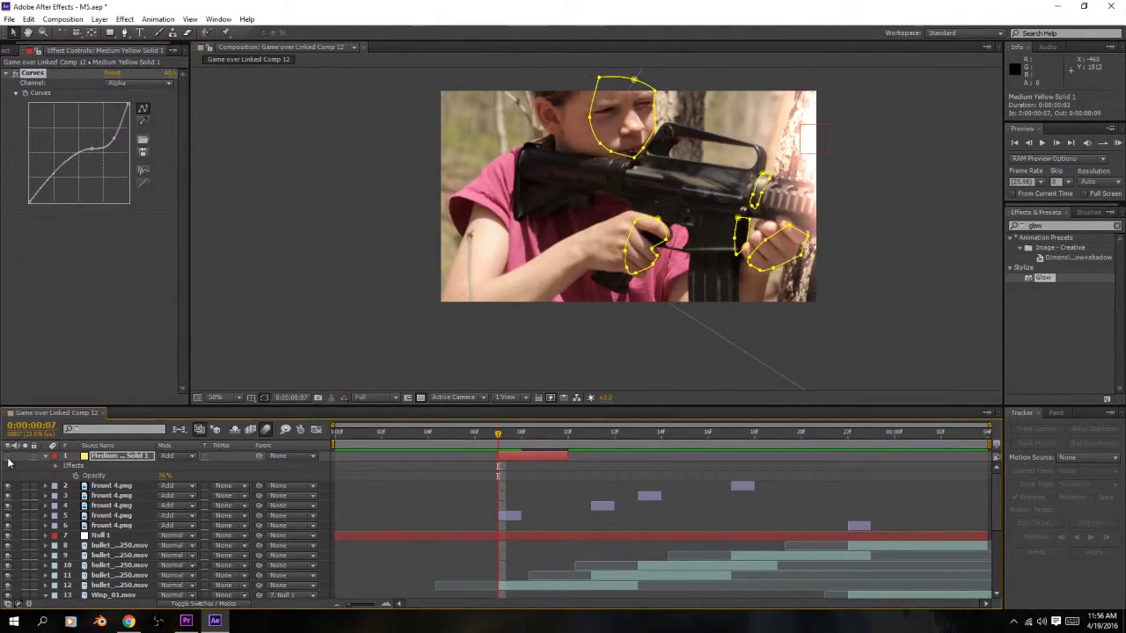
scroll(80, 582, "down", 3)
left_click(96, 592)
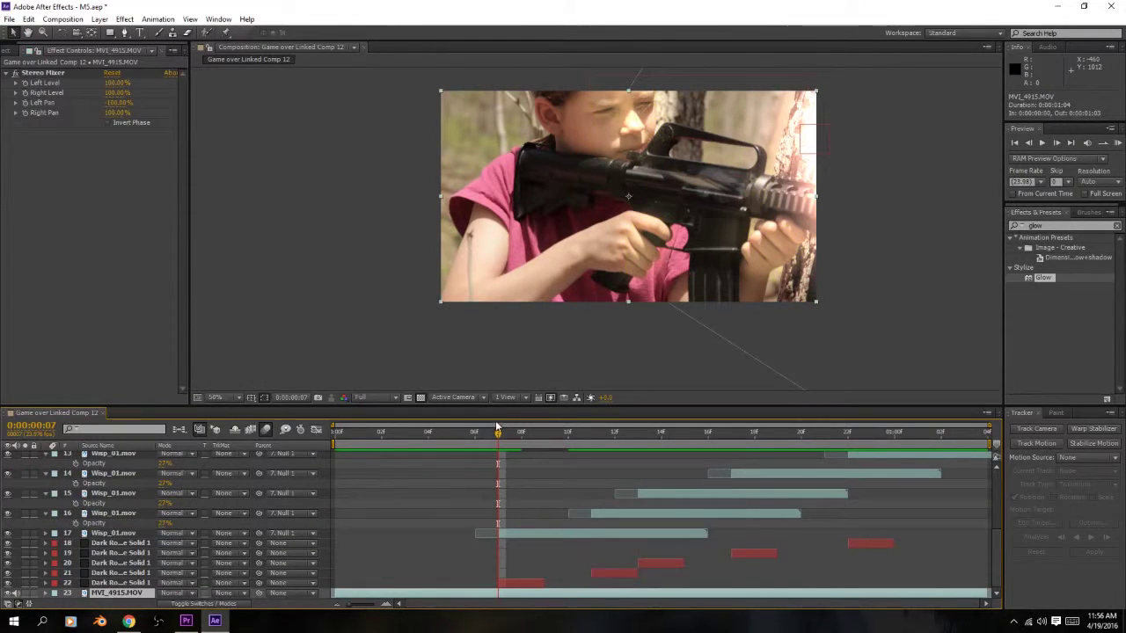
mouse_move(498, 434)
left_mouse_down()
mouse_move(453, 444)
mouse_move(473, 433)
mouse_move(515, 446)
mouse_move(504, 441)
left_mouse_up()
key("space")
key("space")
- Keyframe the yellow solid's opacity from 36% at frame 7 down to 0% at frame 9
scroll(491, 475, "up", 5)
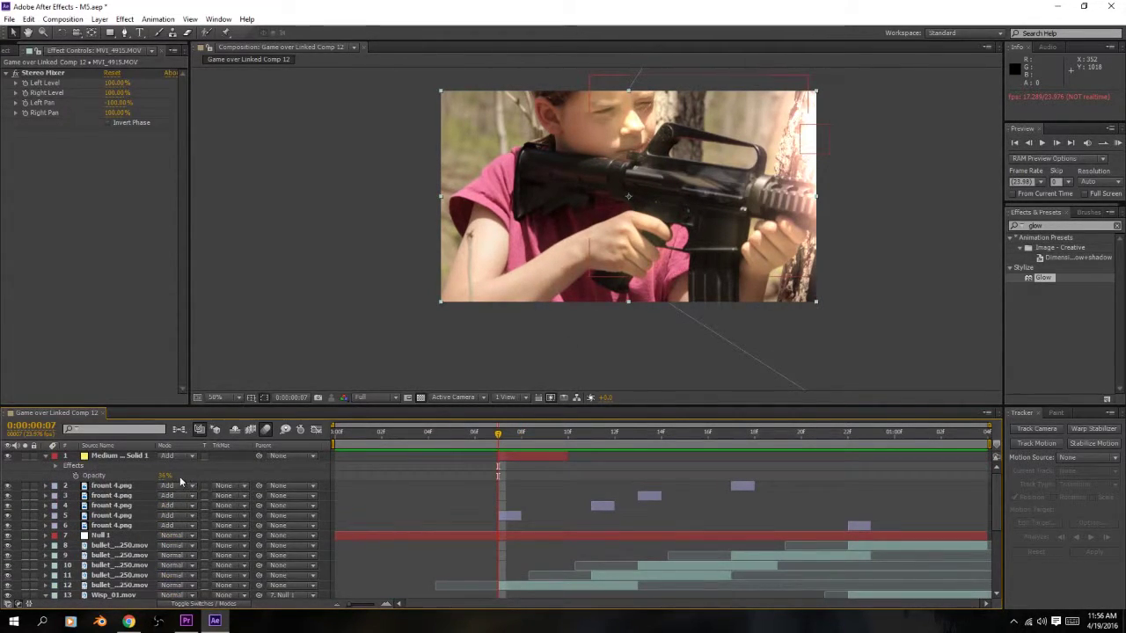
left_click(75, 478)
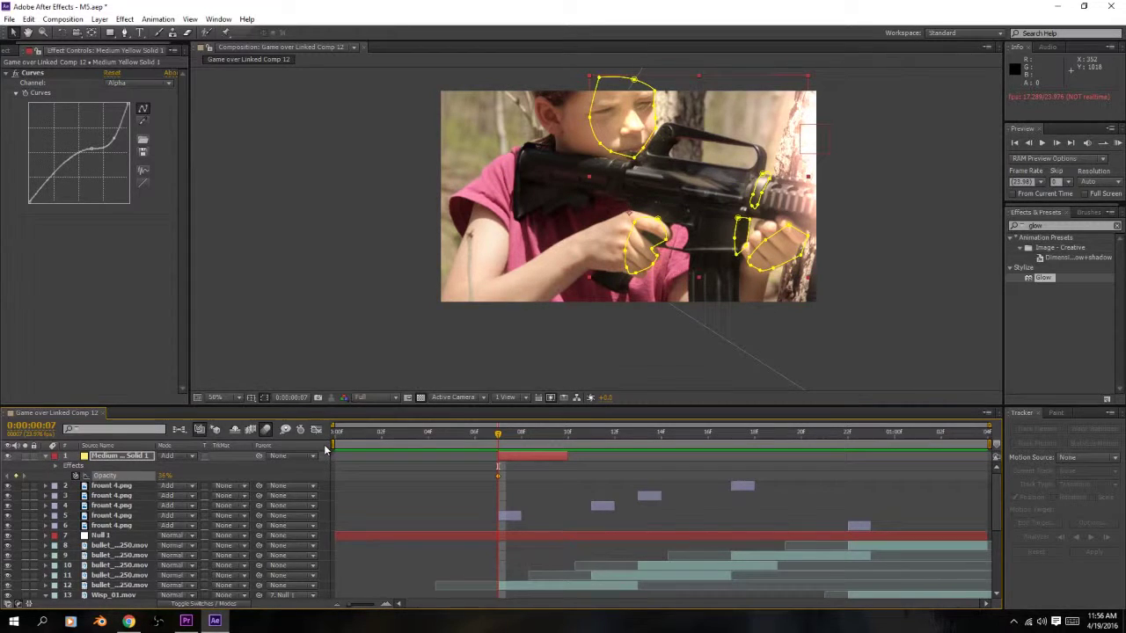
key("Page_Down")
key("Page_Down")
key("Page_Up")
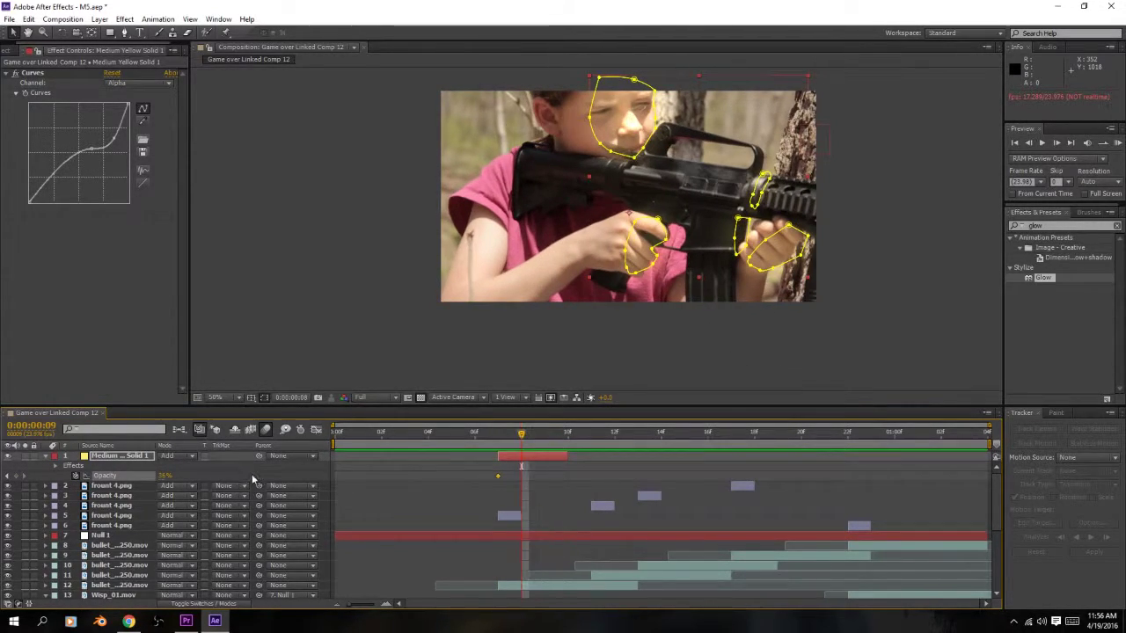
key("Page_Down")
left_click_drag(164, 478, 108, 473)
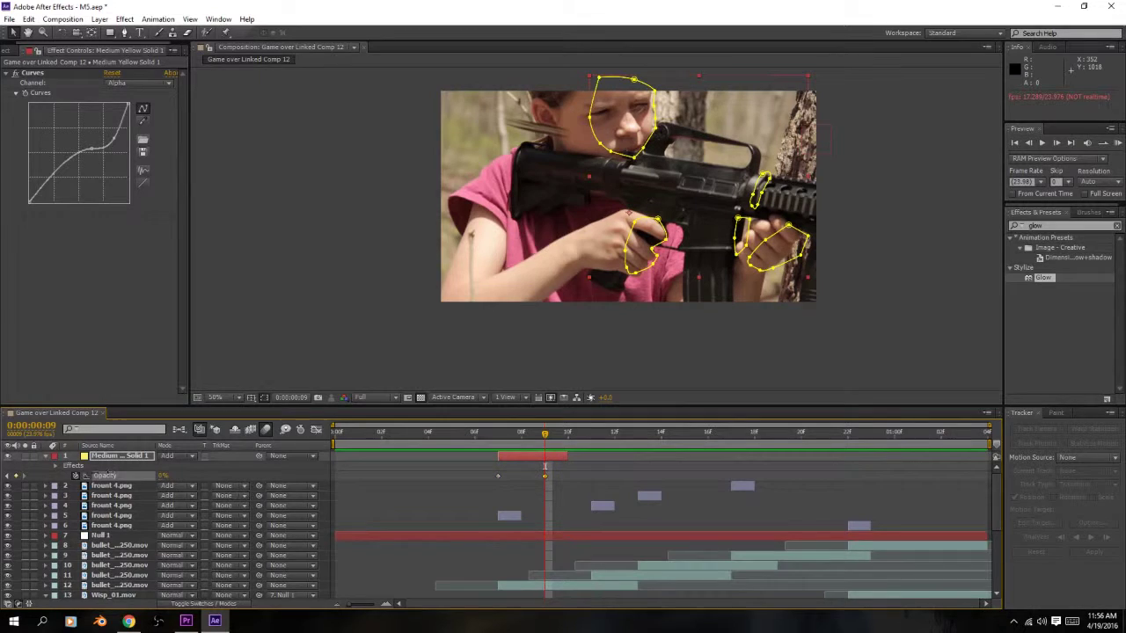
- Play a RAM preview of the composition to check the fading flash light
key("KP_0")
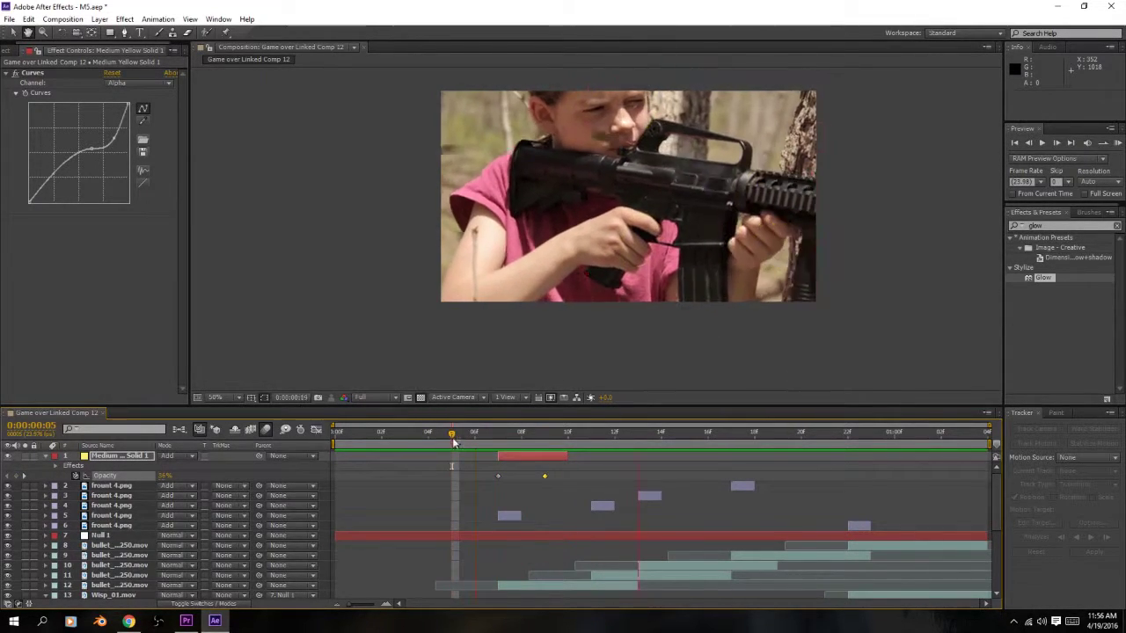
left_click(487, 537)
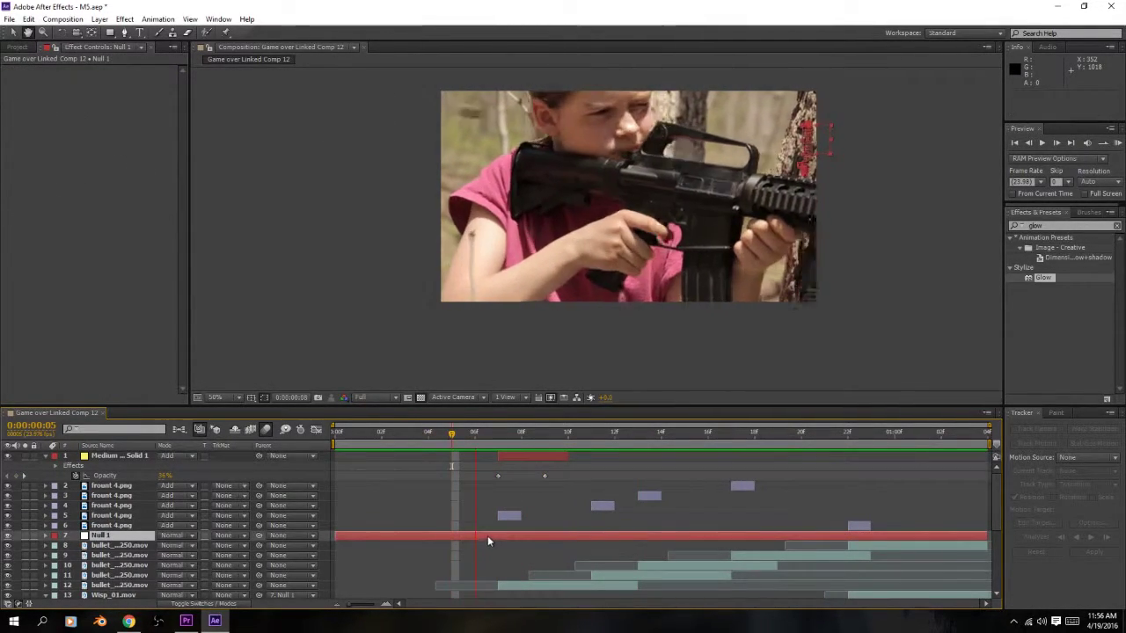
key("KP_0")
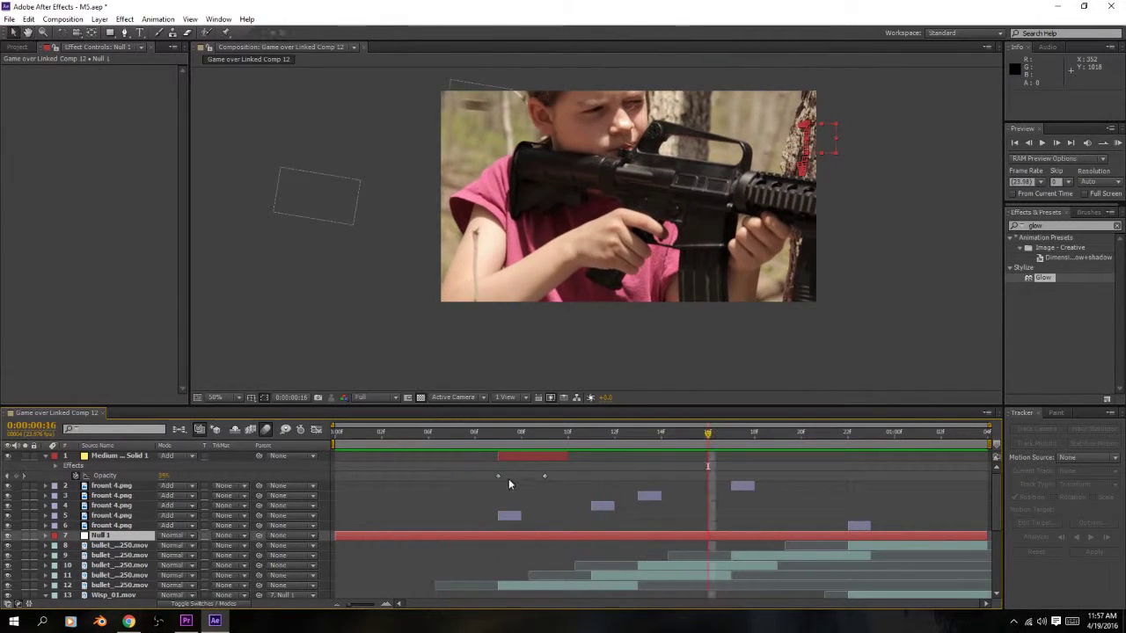
- Duplicate the yellow solid and move the copy to start with the second shot at frame 11
left_click(495, 440)
left_click(517, 457)
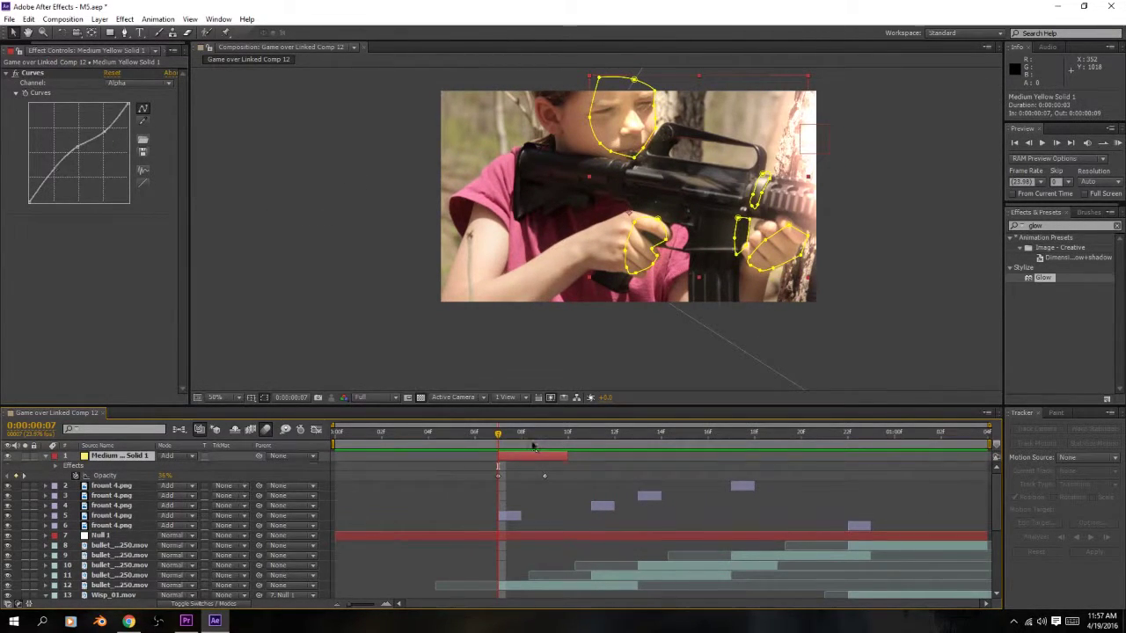
key("ctrl+d")
left_click_drag(521, 458, 615, 461)
left_click(591, 436)
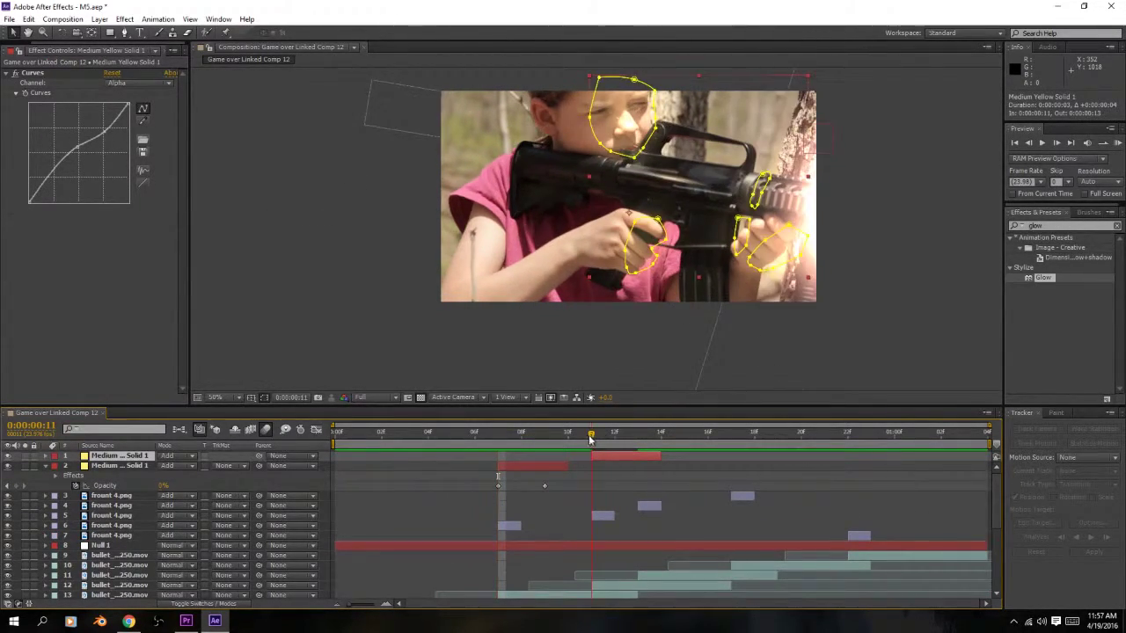
- Duplicate the yellow solid for the third shot at frame 13 and shift its masks to follow the face, hands and rifle
left_click(637, 433)
key("ctrl+d")
key("bracketleft")
left_click_drag(770, 222, 781, 224)
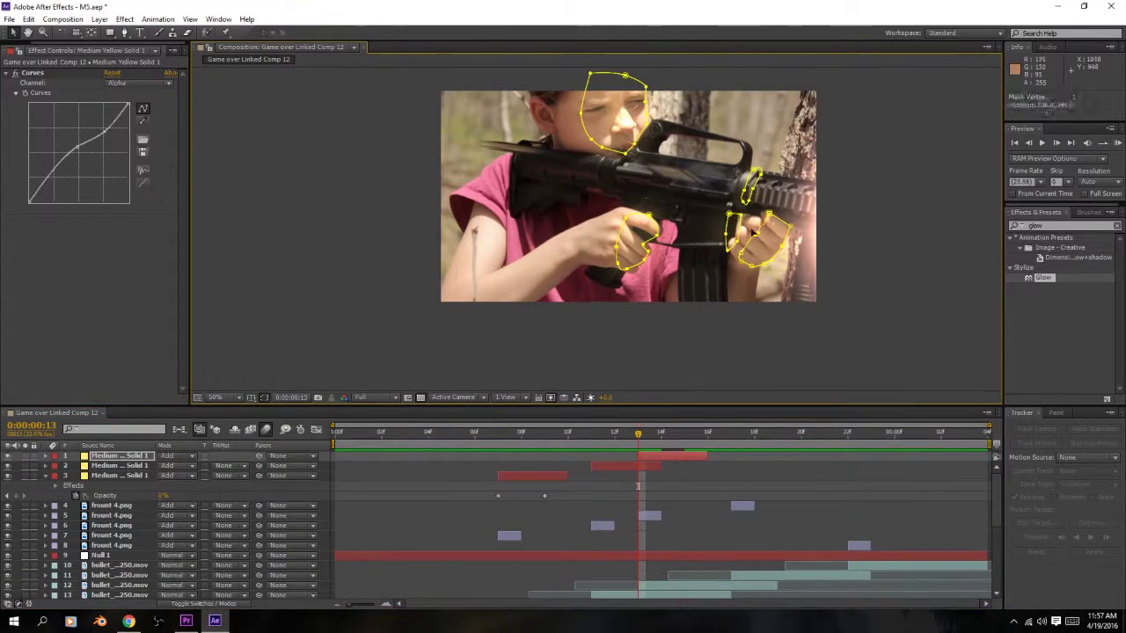
left_click_drag(724, 158, 770, 199)
key("space")
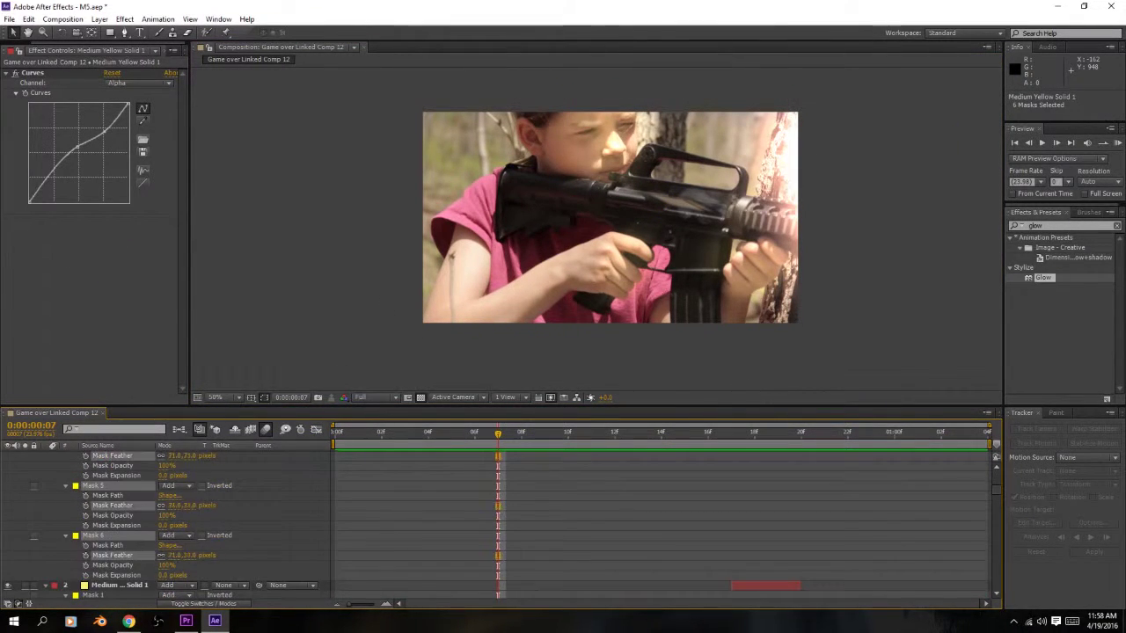
- Collapse the expanded mask properties of the yellow solid layers and undo the last Curves change
key("ctrl+z")
scroll(419, 528, "up", 6)
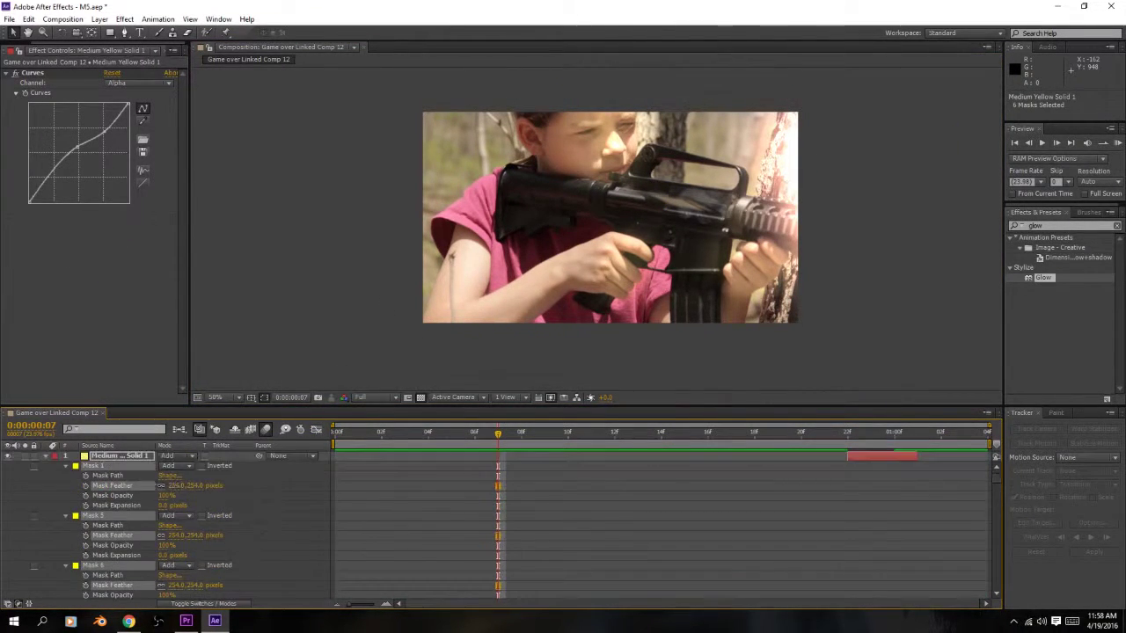
scroll(419, 528, "down", 15)
scroll(420, 528, "up", 15)
left_click(46, 456)
left_click(46, 465)
left_click(45, 476)
left_click(46, 485)
key("ctrl+z")
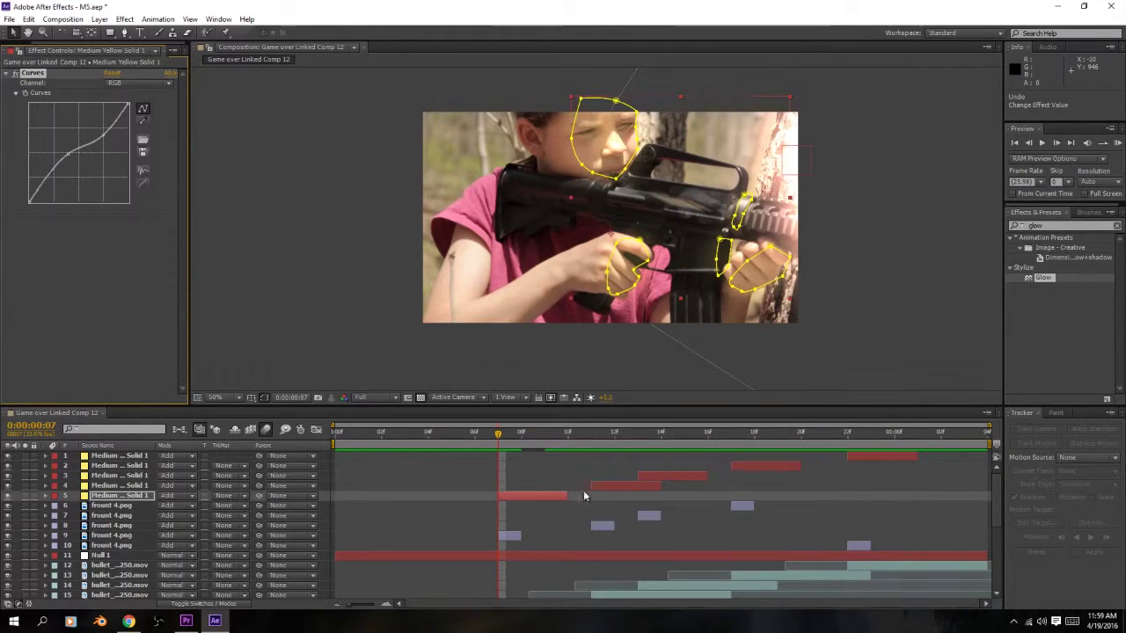
- Scrub back through the shots with MVI_4915.MOV selected to examine the flash light without mask outlines
key("ctrl+Up")
key("ctrl+Up")
key("ctrl+Up")
key("ctrl+Up")
key("ctrl+Up")
left_click_drag(850, 434, 430, 445)
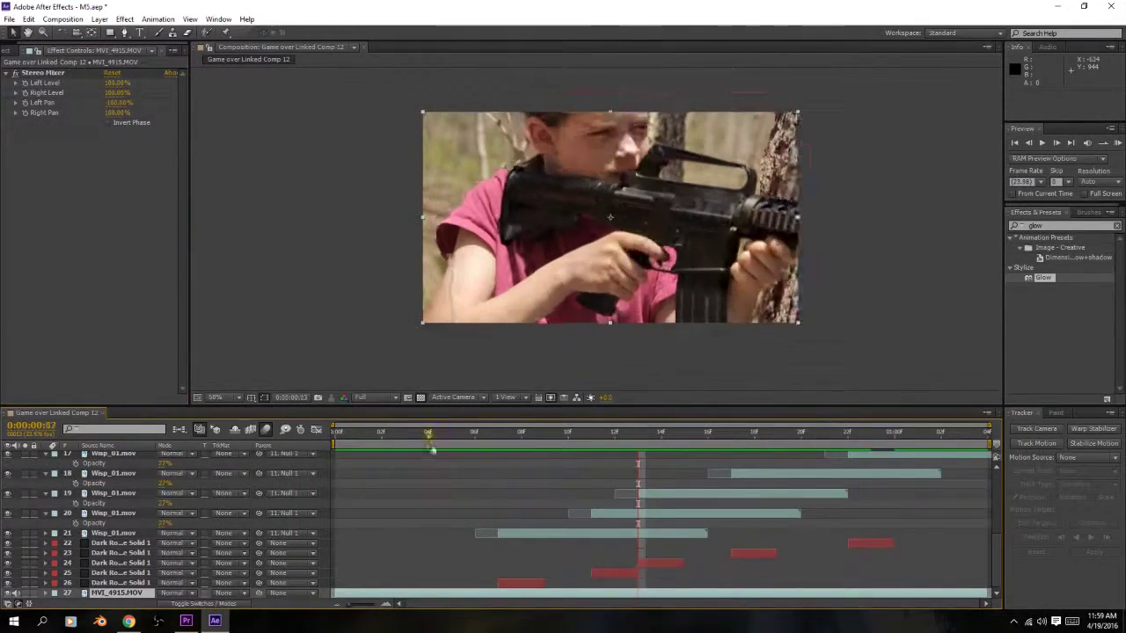
- Remove the yellow solids over the second and fourth shots, keeping those for the first, third and last shots
key("ctrl+z")
key("ctrl+z")
key("ctrl+z")
key("ctrl+z")
key("ctrl+z")
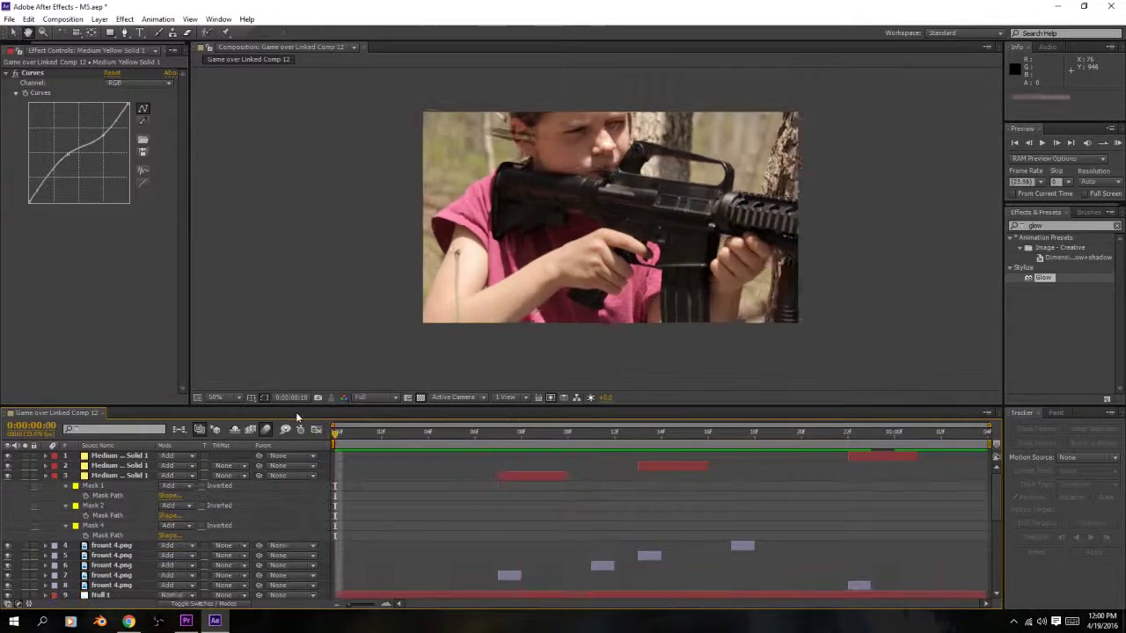
key("ctrl+z")
key("ctrl+z")
key("ctrl+z")
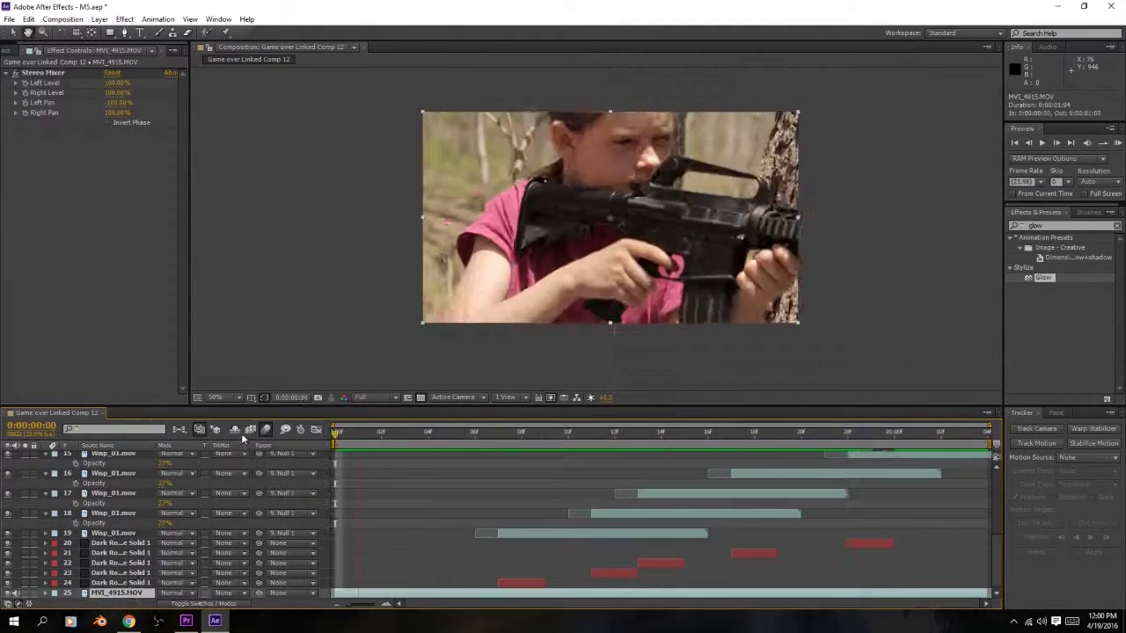
- Play the complete gunshot sequence and return the playhead to the first frame
key("space")
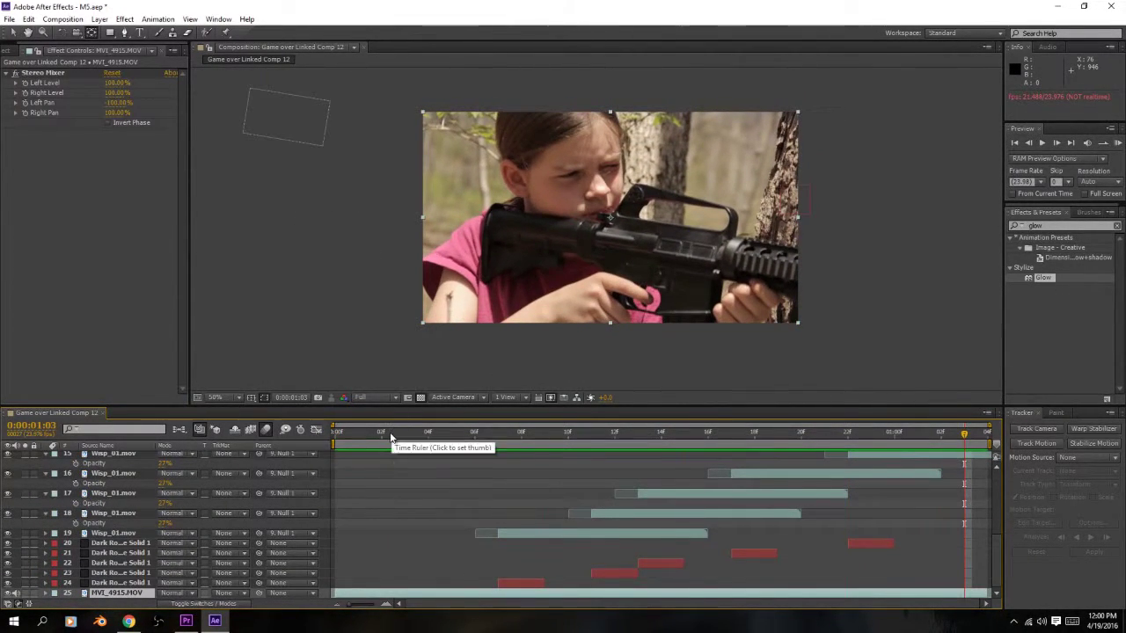
key("space")
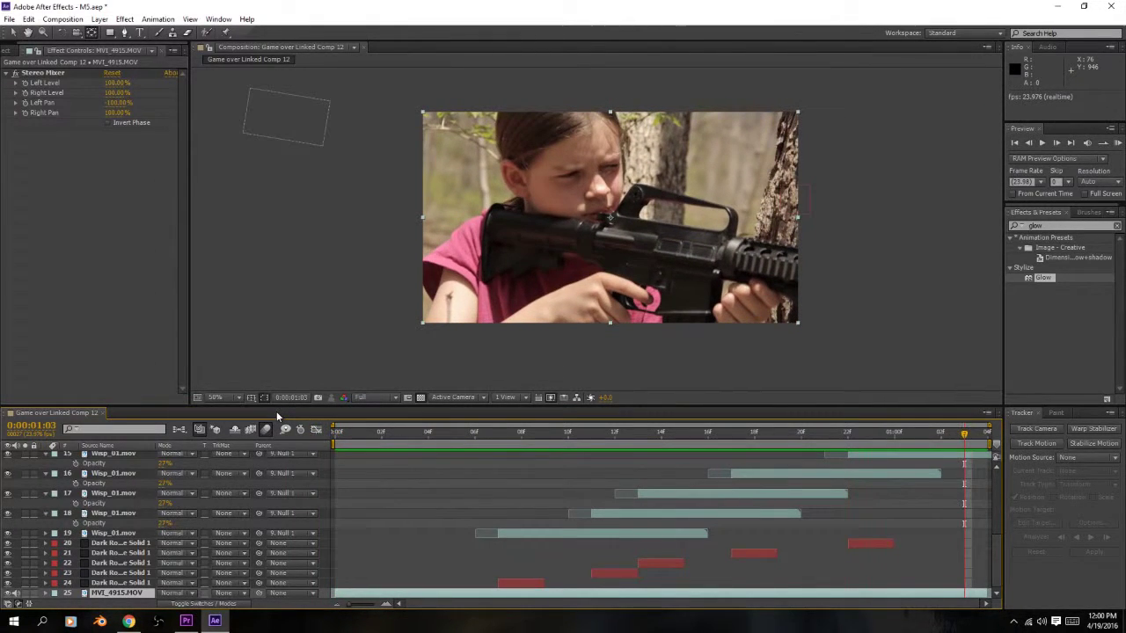
left_click_drag(552, 434, 334, 444)
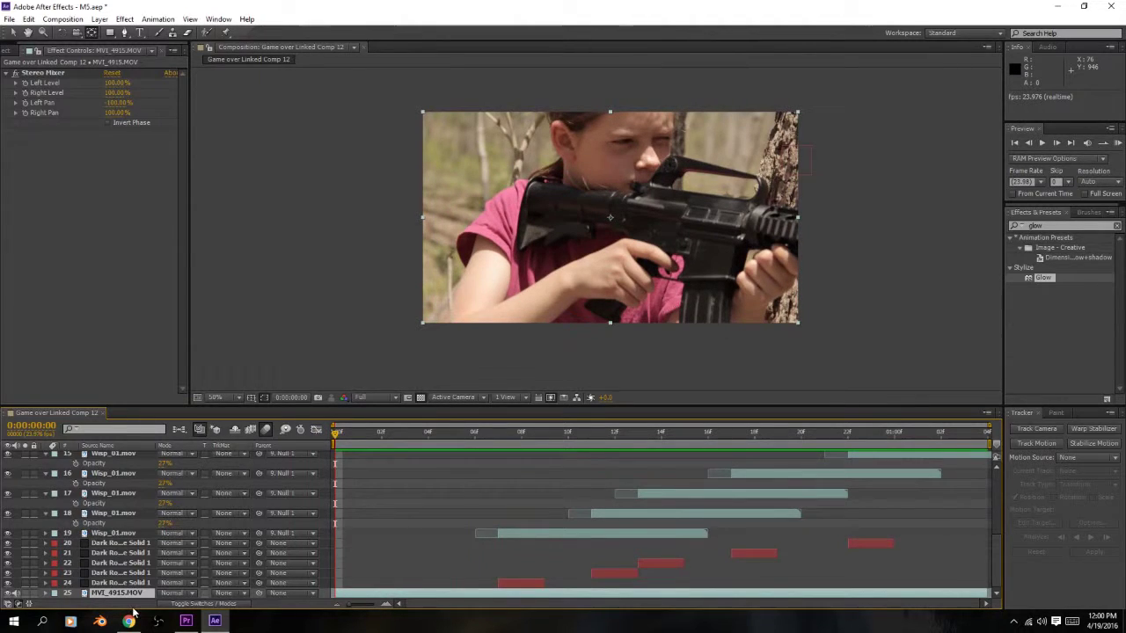
- Import the Powder_Hits_02.mov footage into the project
left_click(10, 74)
left_click(5, 53)
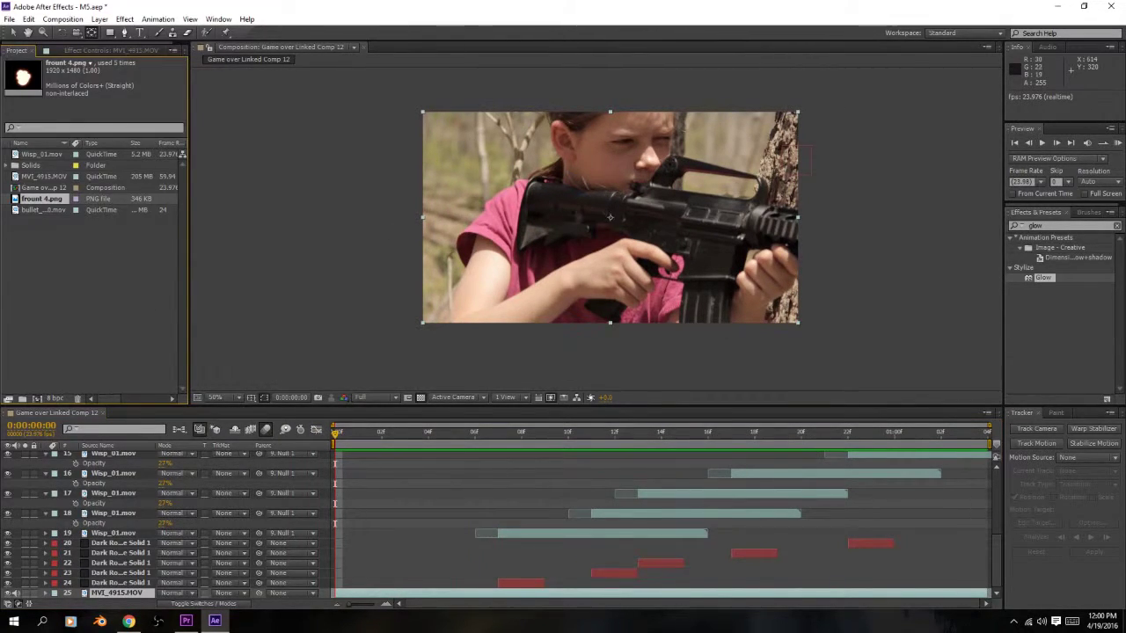
double_click(122, 249)
double_click(157, 186)
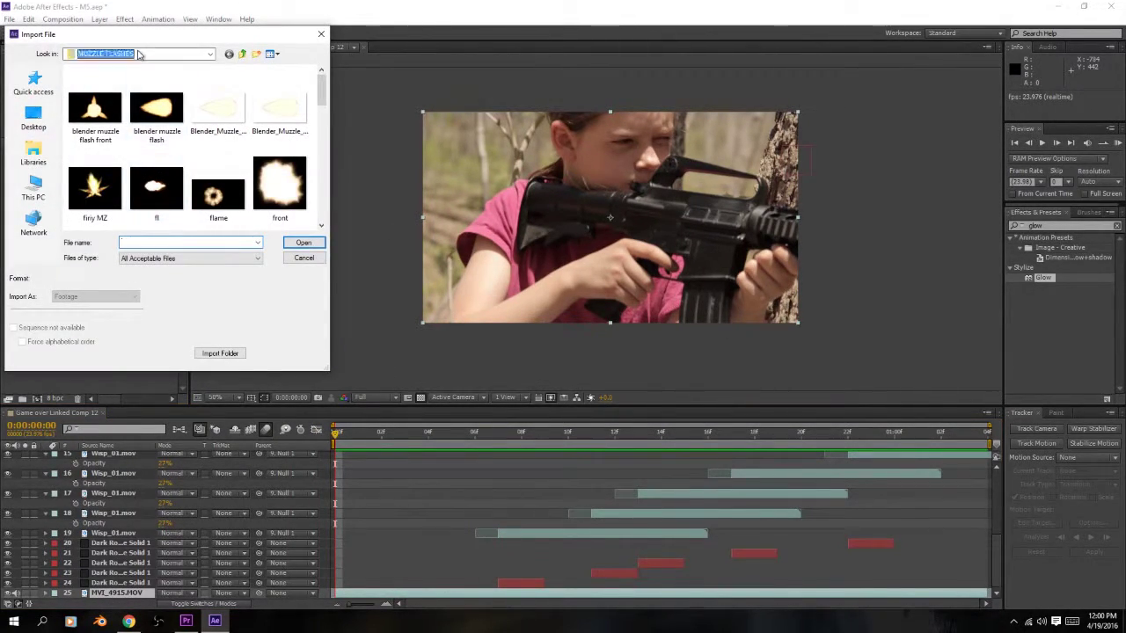
- Add Powder_Hits_02.mov as the top layer, enlarged to about 183% and rotated near the muzzle at 1450, 390, starting just before the first shot
left_click_drag(48, 175, 540, 27)
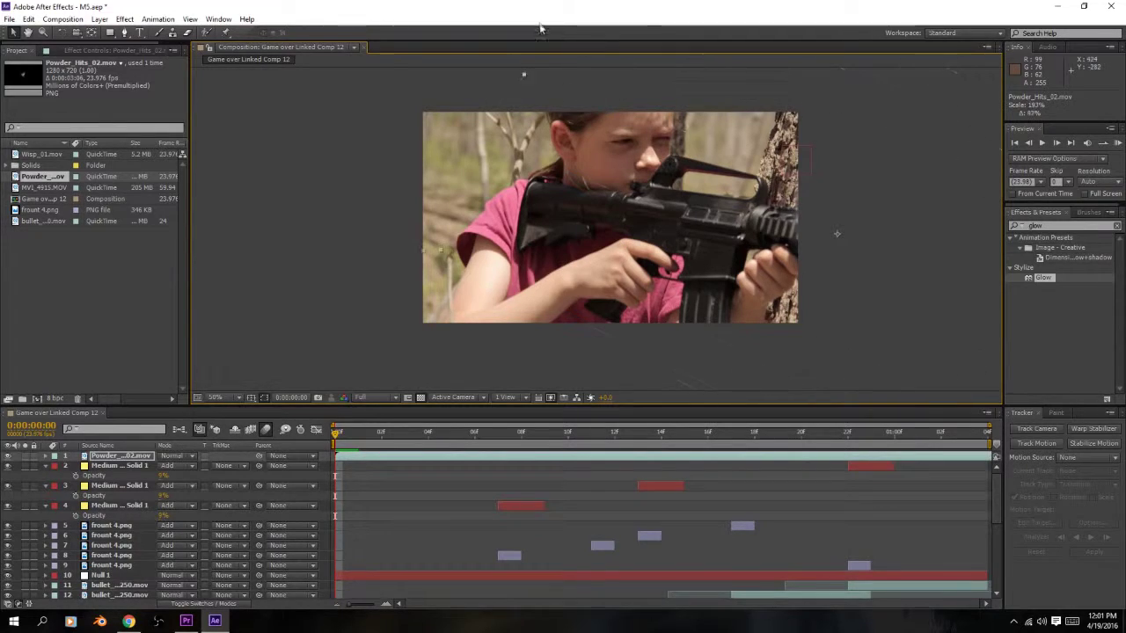
mouse_move(667, 275)
left_mouse_down()
mouse_move(661, 249)
mouse_move(678, 266)
left_mouse_up()
scroll(668, 274, "down", 1)
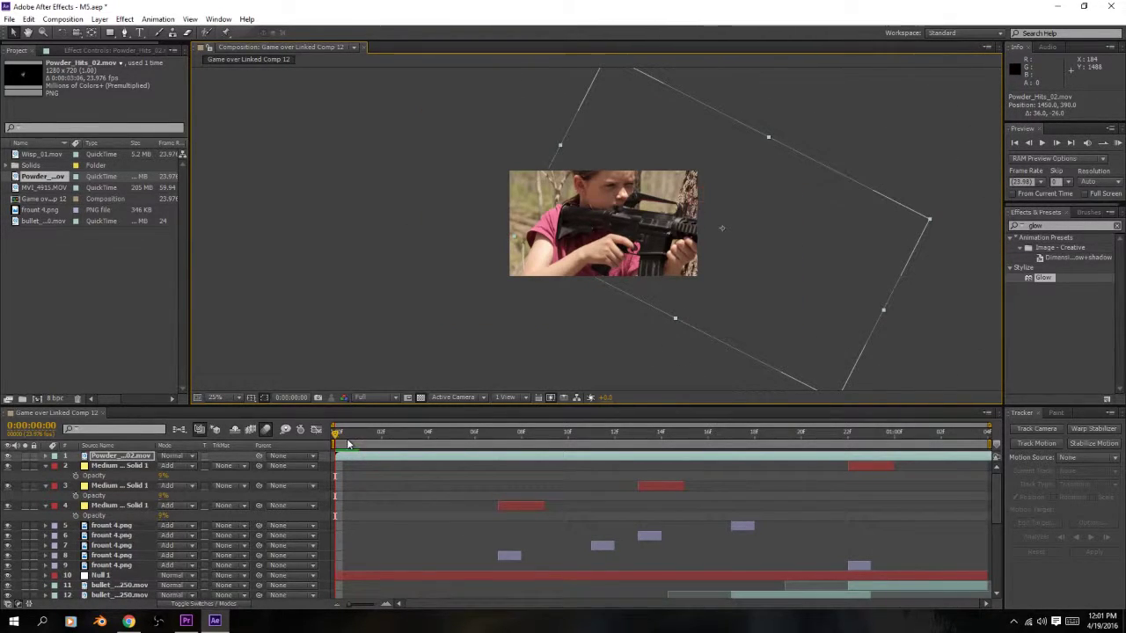
left_click_drag(348, 445, 656, 472)
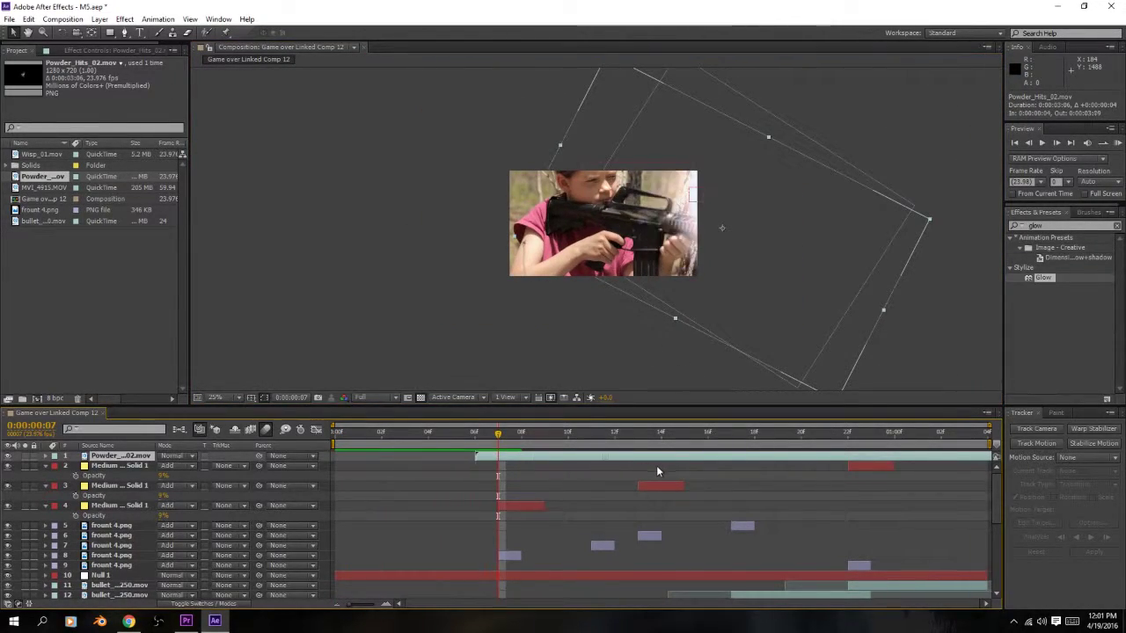
- Time-stretch the Powder_Hits_02.mov layer twice, first to 16 frames and finally to about 8 frames, starting at frame 7
right_click(647, 459)
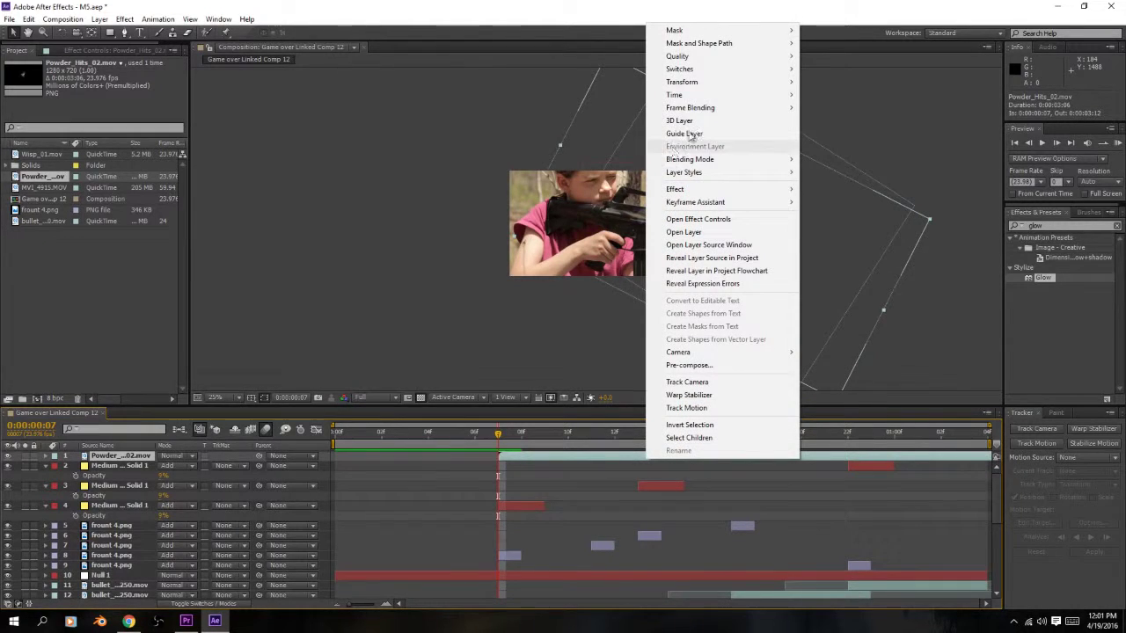
mouse_move(688, 88)
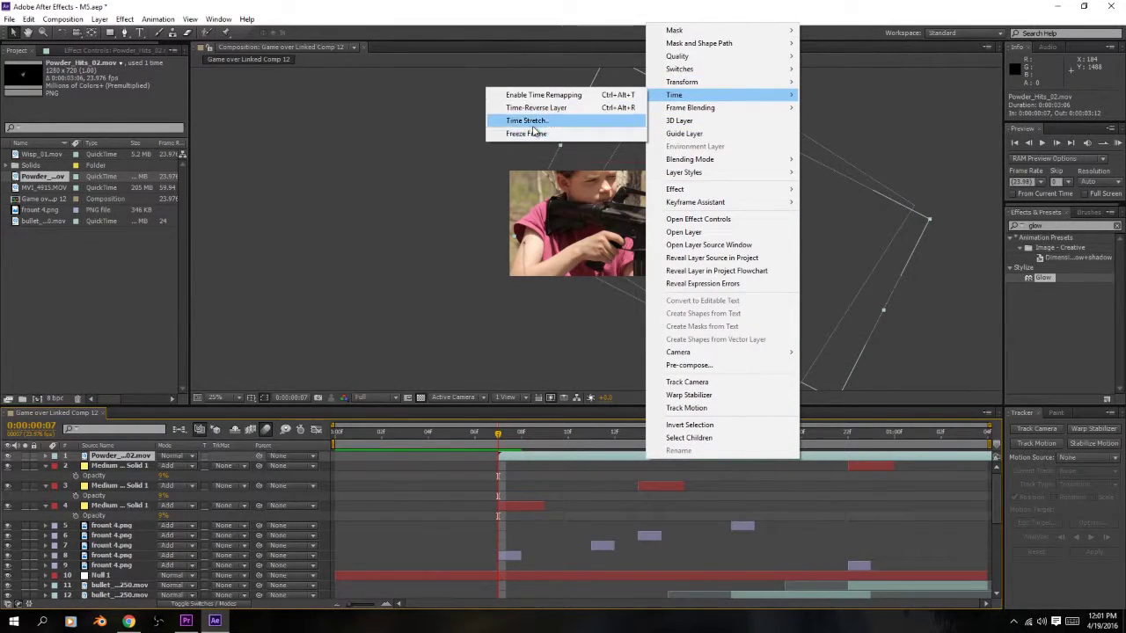
left_click(539, 119)
key("Return")
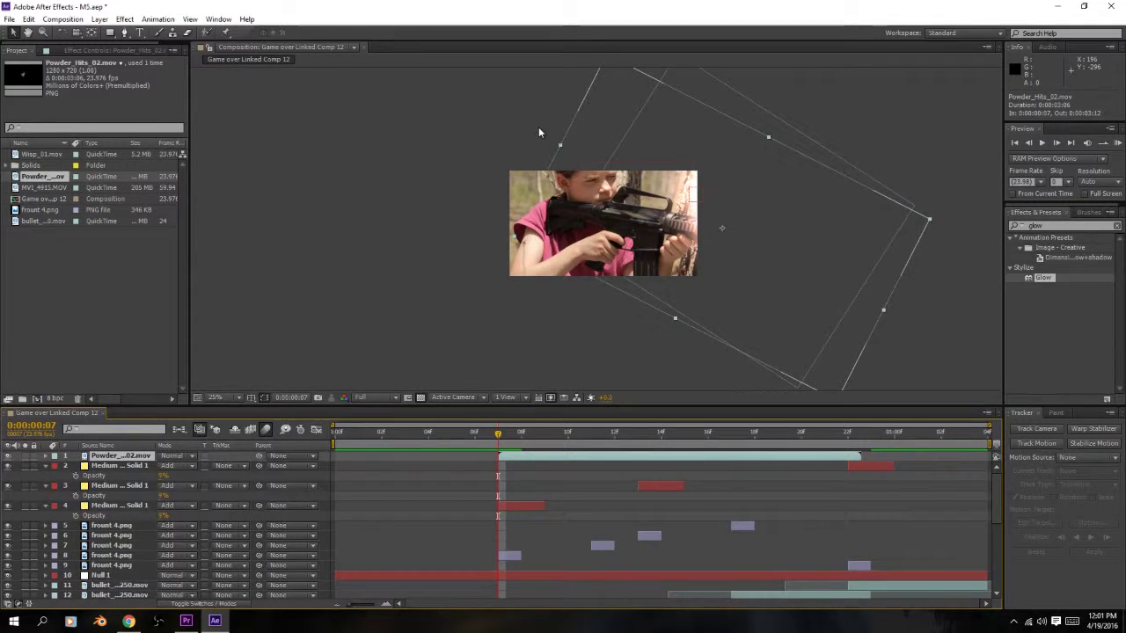
right_click(601, 457)
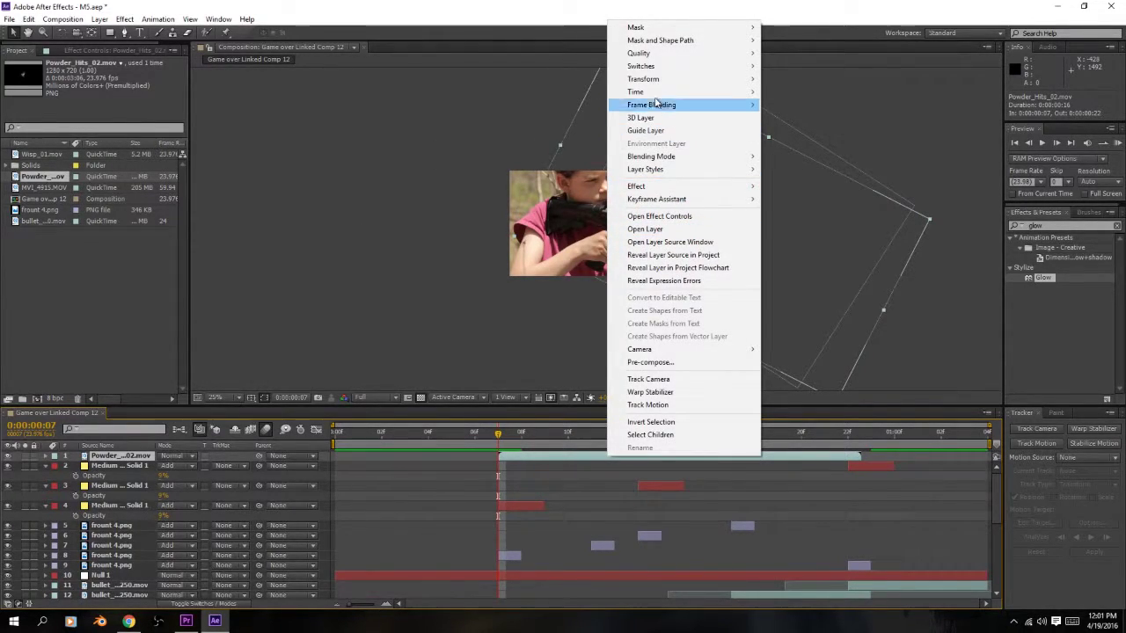
mouse_move(660, 91)
left_click(517, 117)
key("Return")
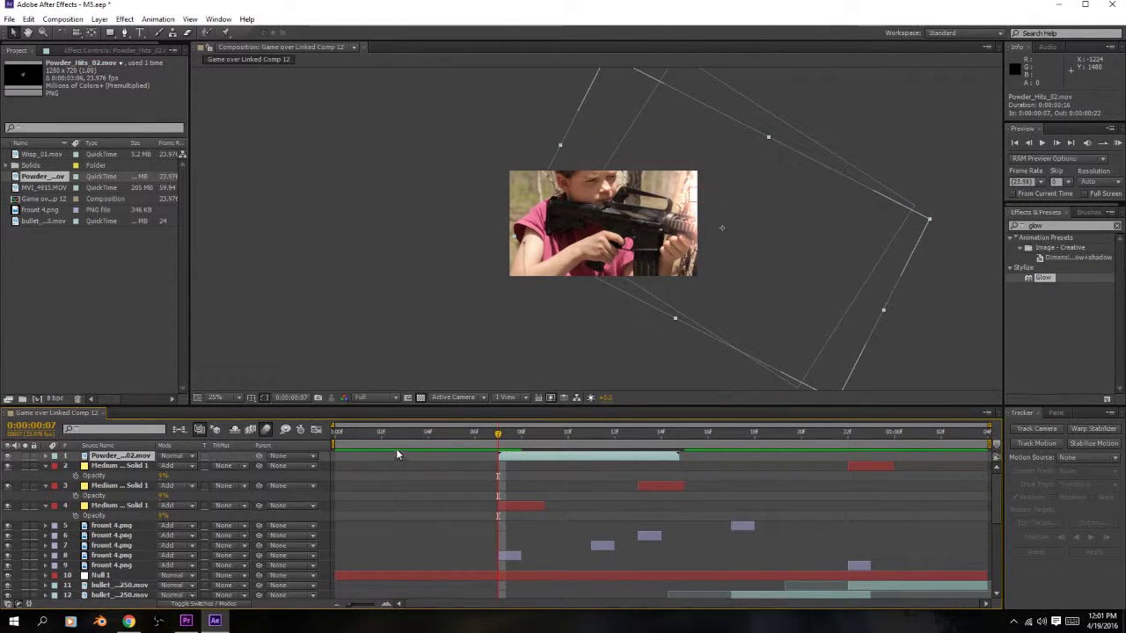
- Preview the sequence and lower the opacity of the Powder_Hits_02.mov layer to 44%
key("space")
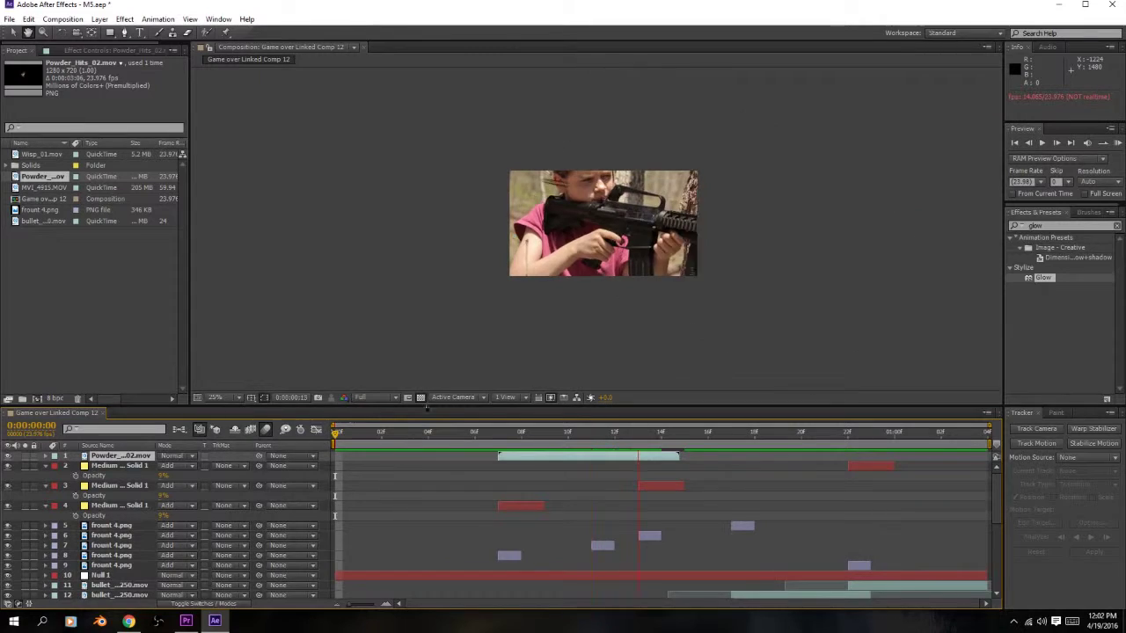
key("space")
left_click_drag(496, 438, 528, 450)
key("t")
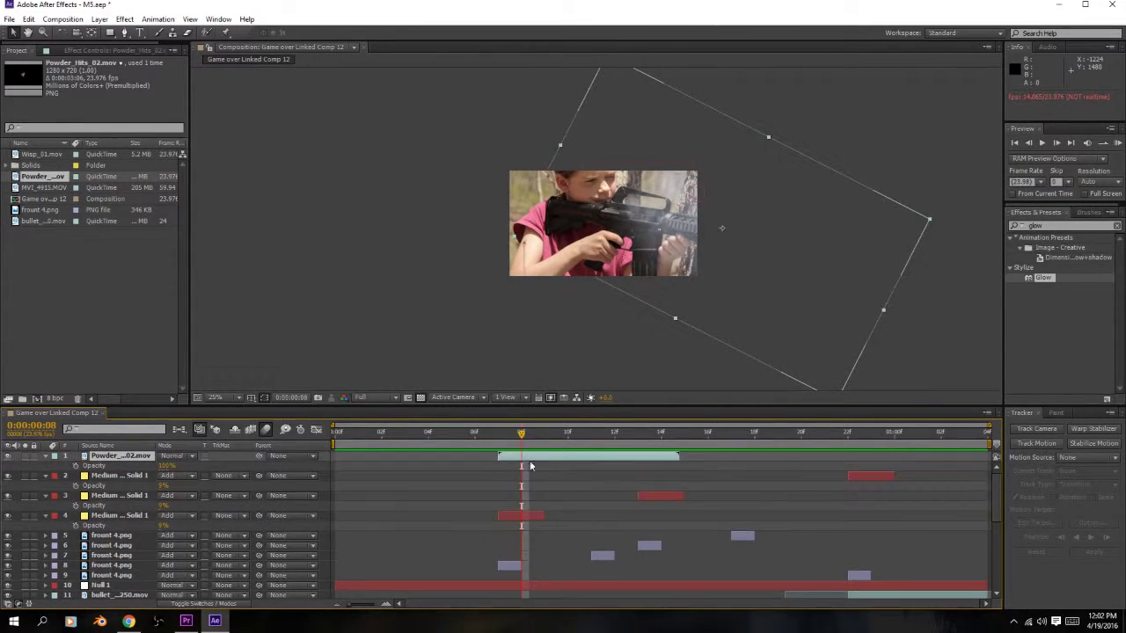
left_click_drag(173, 466, 144, 466)
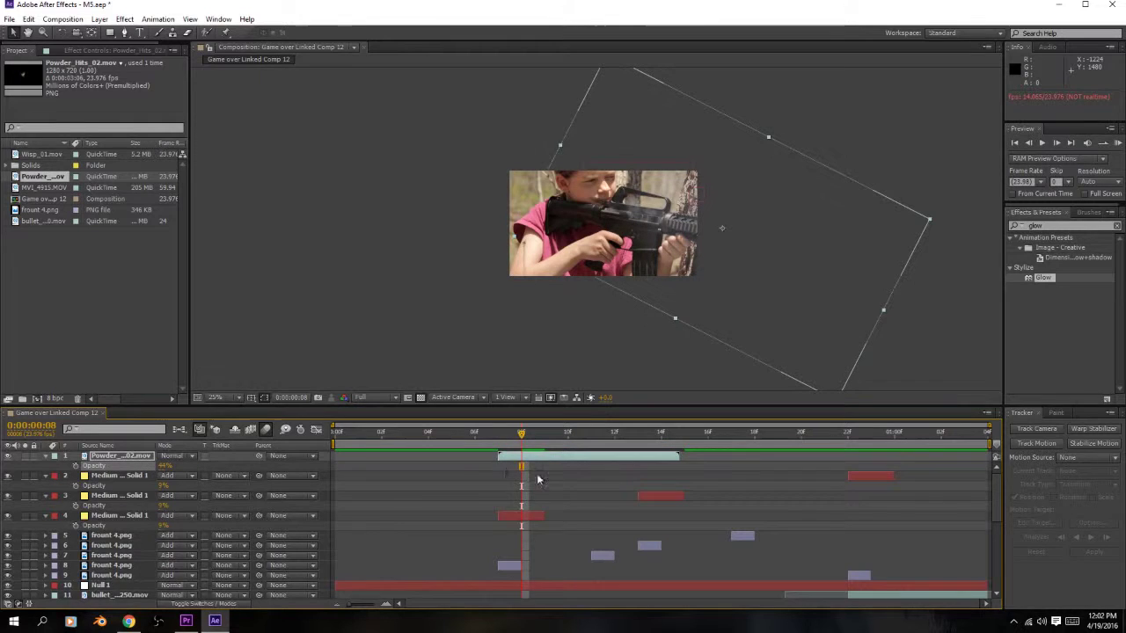
- Duplicate the powder hit for the other four shots, parent all five to Null 1, vary the copies' rotation and position, and preview
key("ctrl+d")
left_click_drag(563, 457, 656, 457)
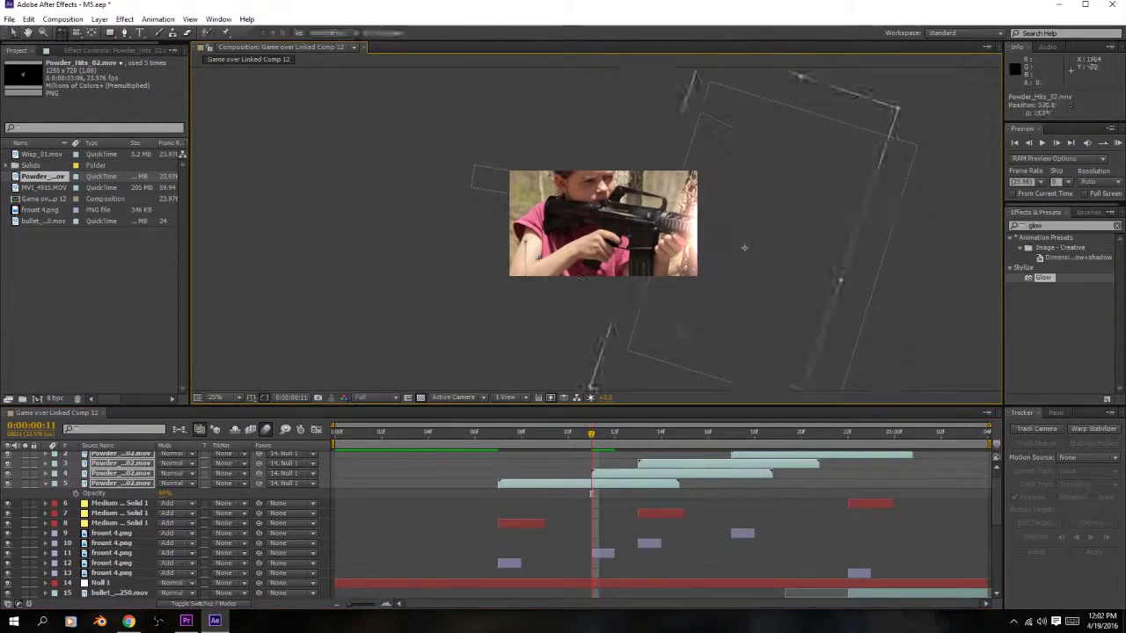
left_click_drag(591, 453, 848, 451)
left_click_drag(769, 254, 805, 295)
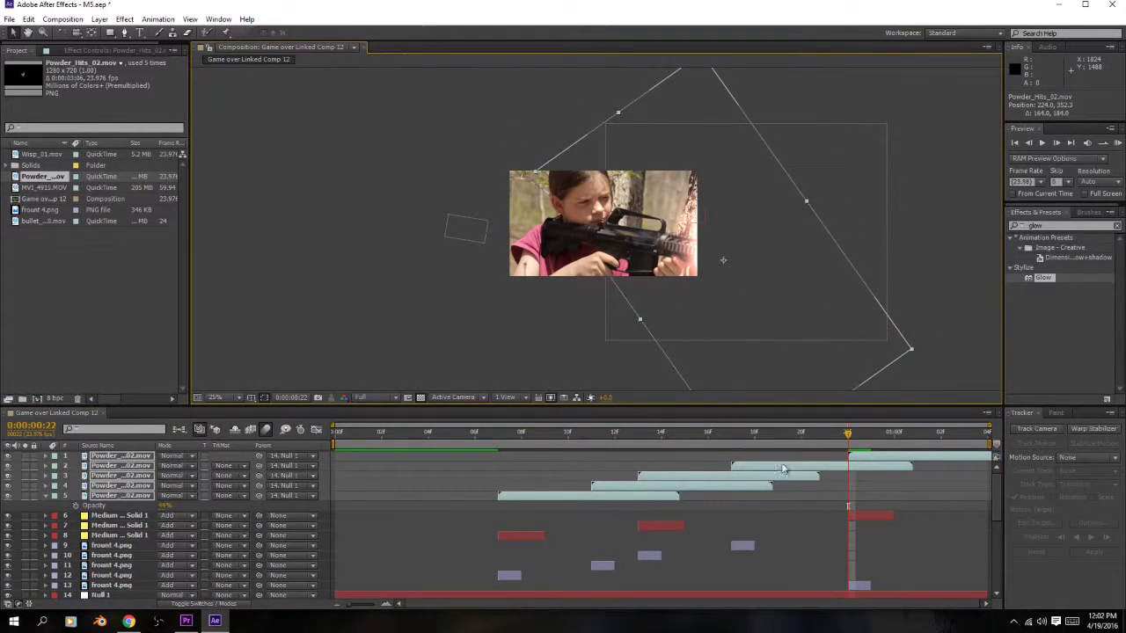
key("KP_0")
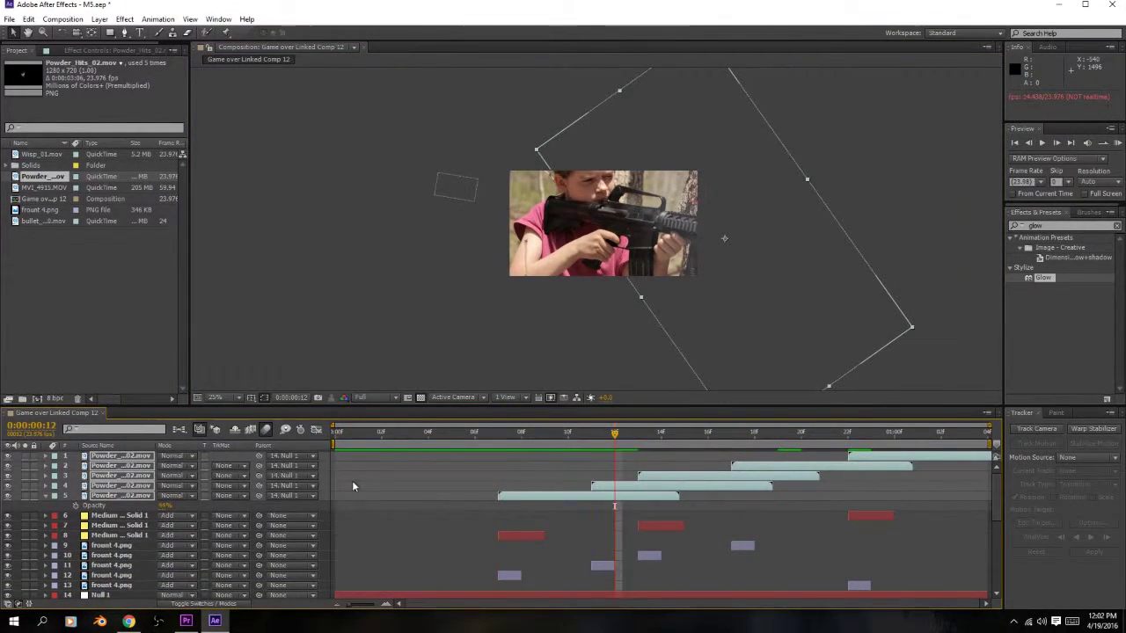
- Select all layers and collapse their open properties in the timeline
scroll(351, 486, "down", 5)
left_click(379, 593)
scroll(35, 512, "up", 3)
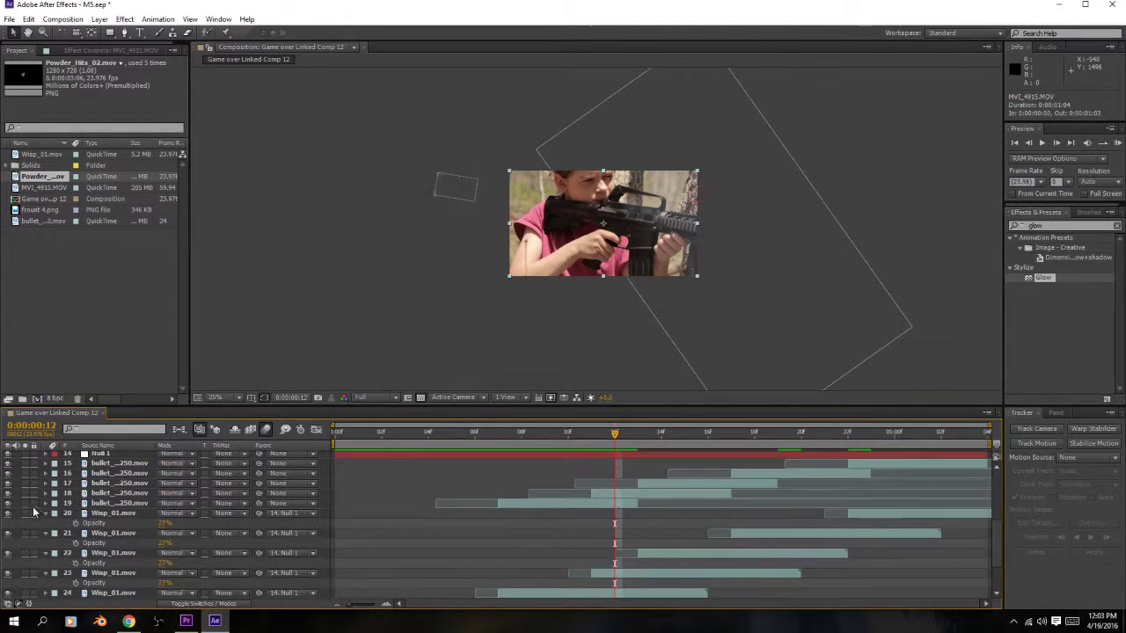
scroll(59, 512, "down", 3)
key("ctrl+a")
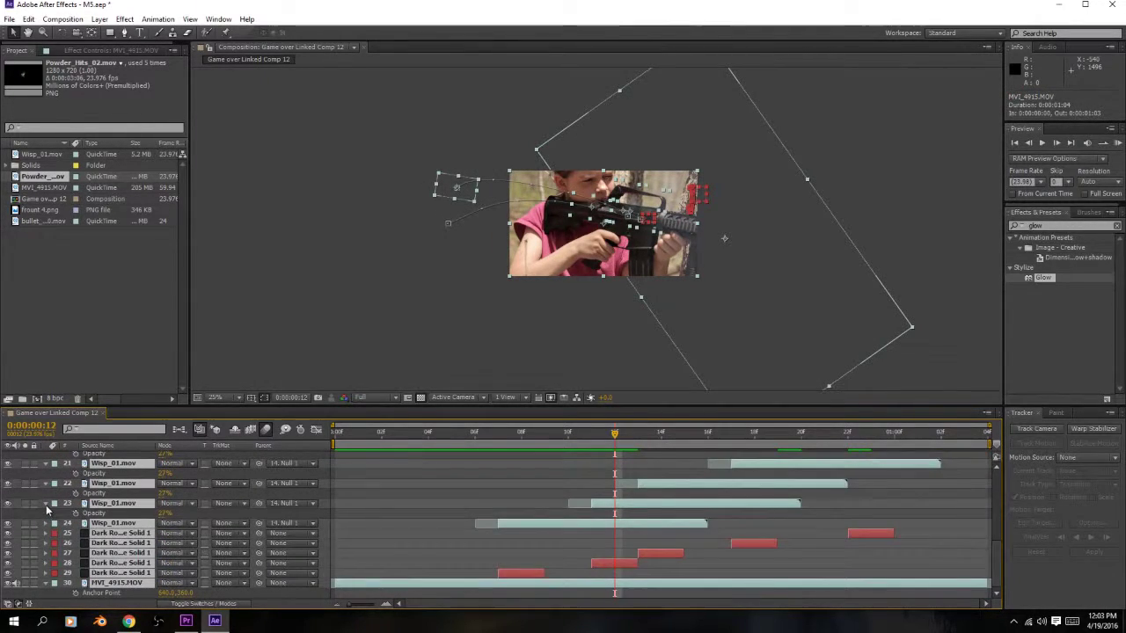
left_click(46, 505)
key("a")
scroll(119, 519, "up", 2)
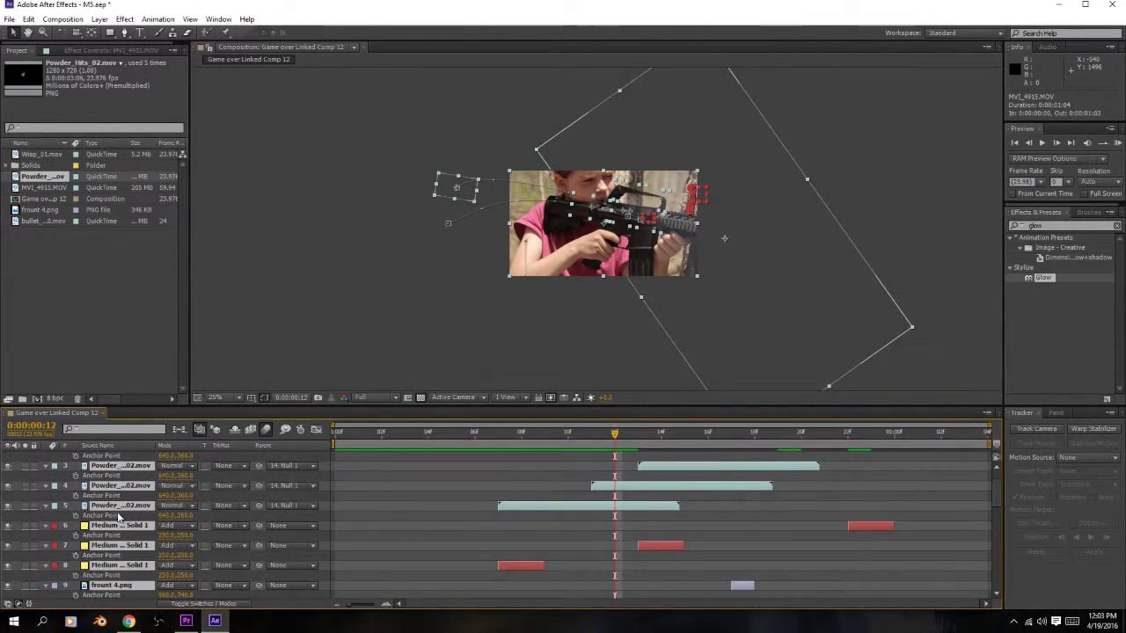
key("a")
scroll(116, 501, "up", 3)
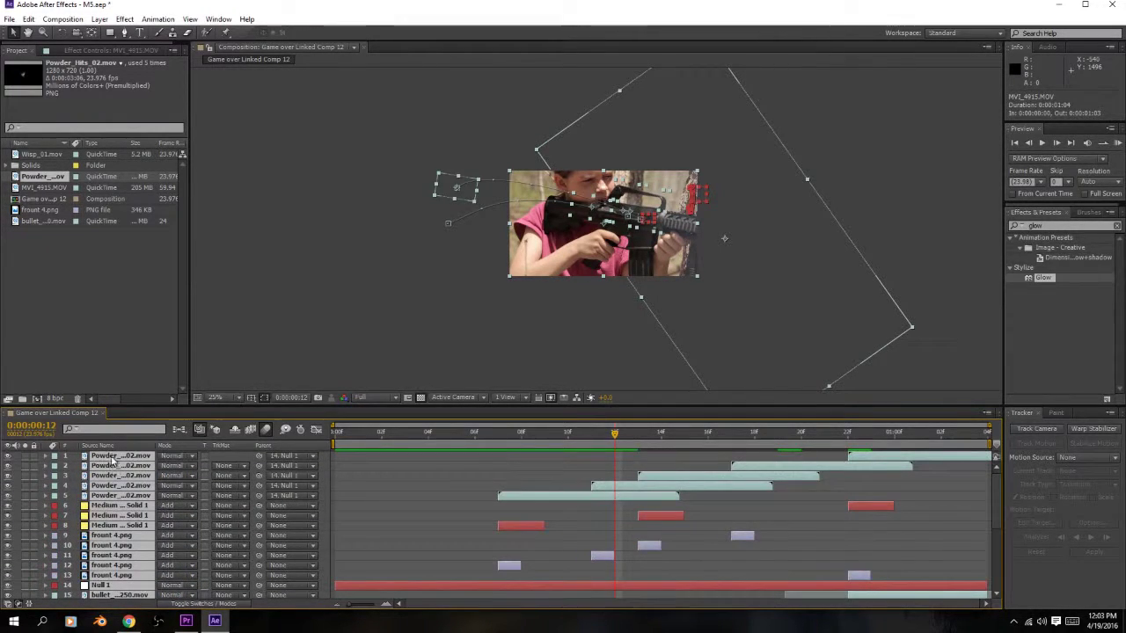
- Select only the MVI_4915.MOV layer, play the finished sequence from the first frame, and save the project
key("space")
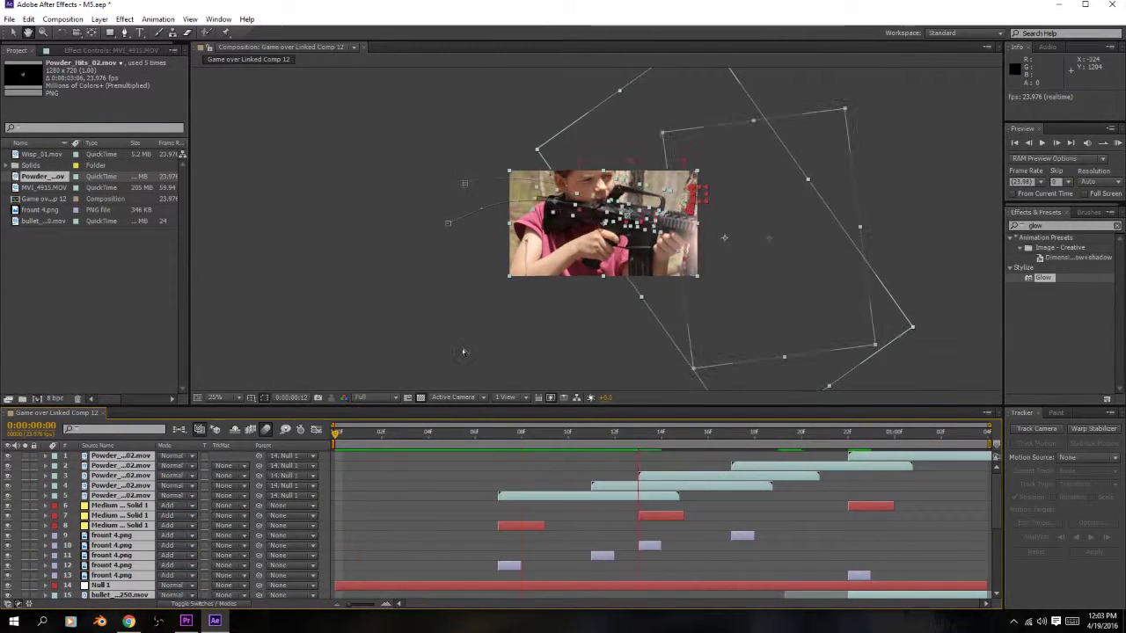
scroll(169, 557, "down", 5)
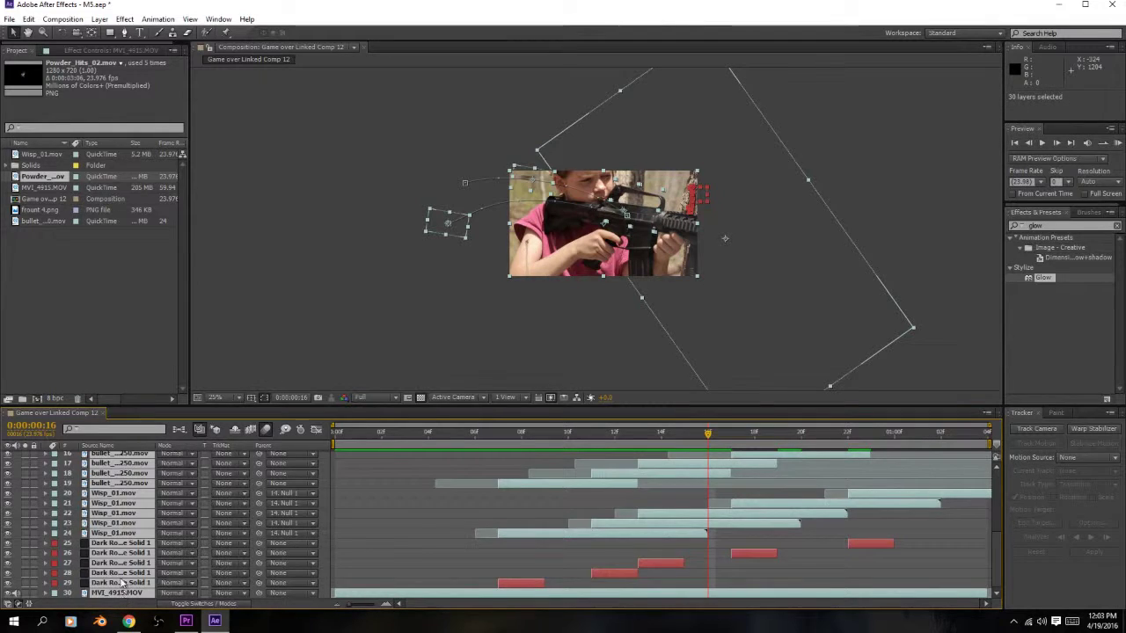
left_click(400, 540)
left_click(114, 593)
left_click_drag(427, 432, 274, 427)
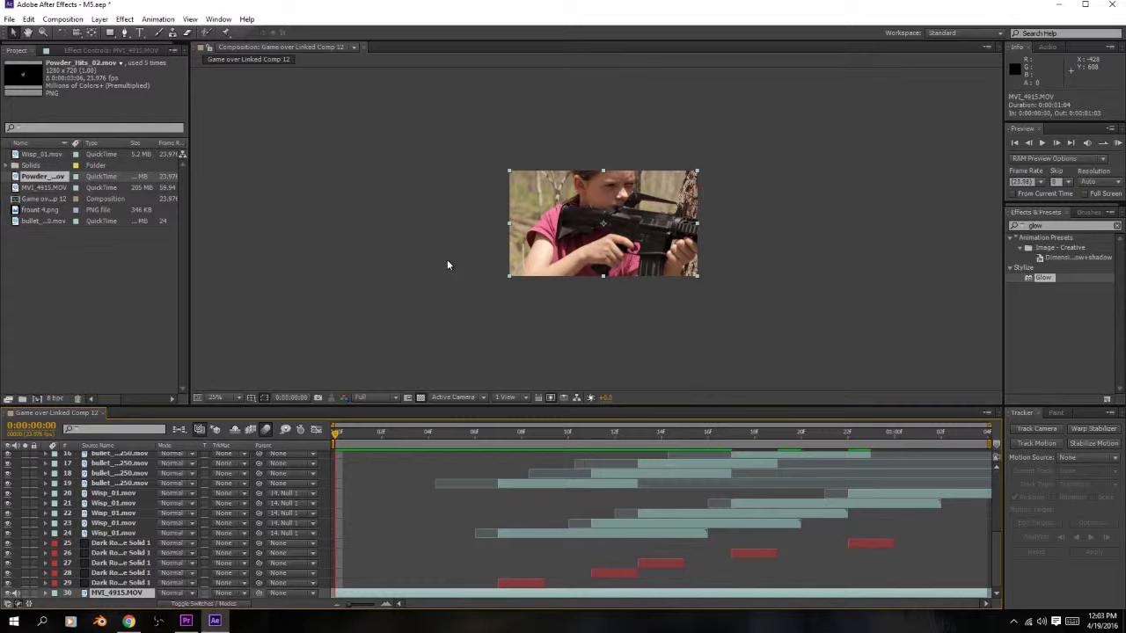
key("space")
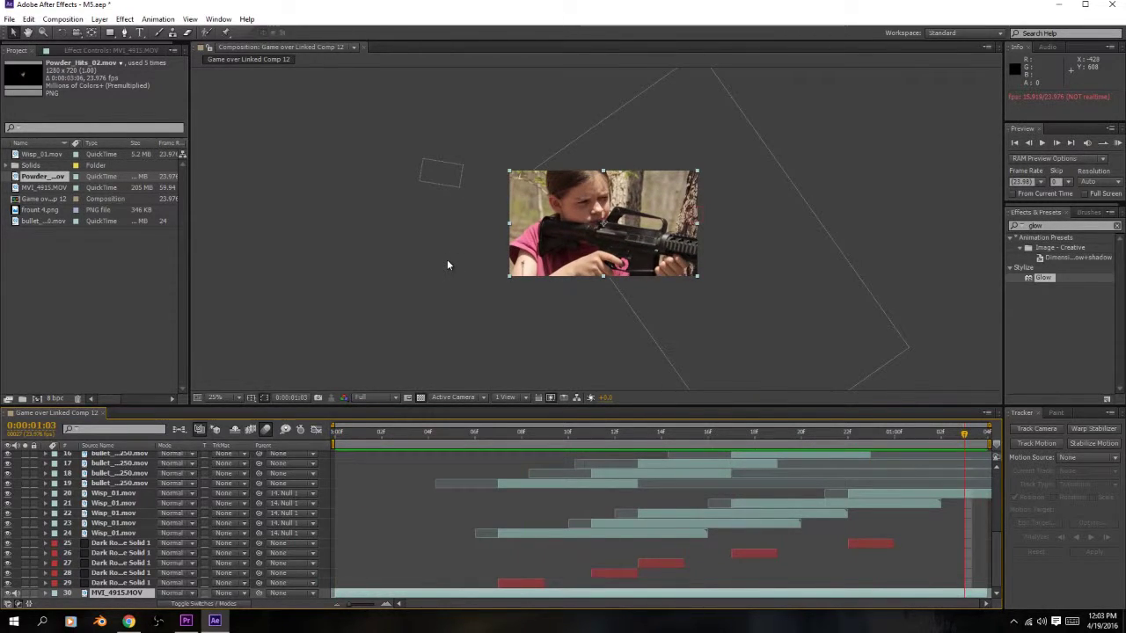
key("ctrl+s")
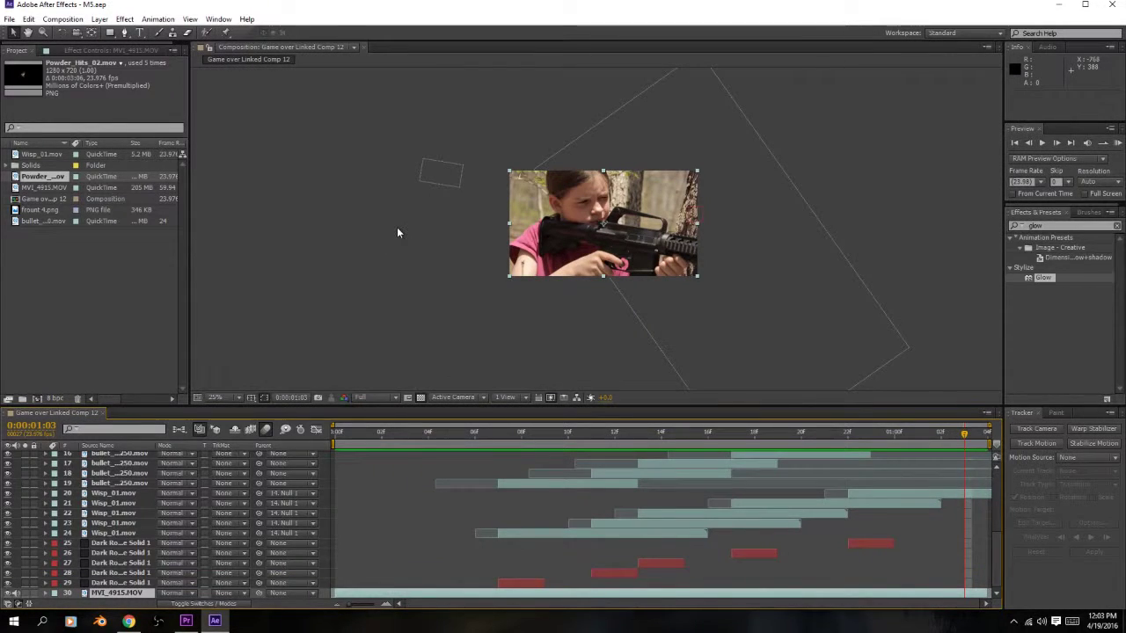